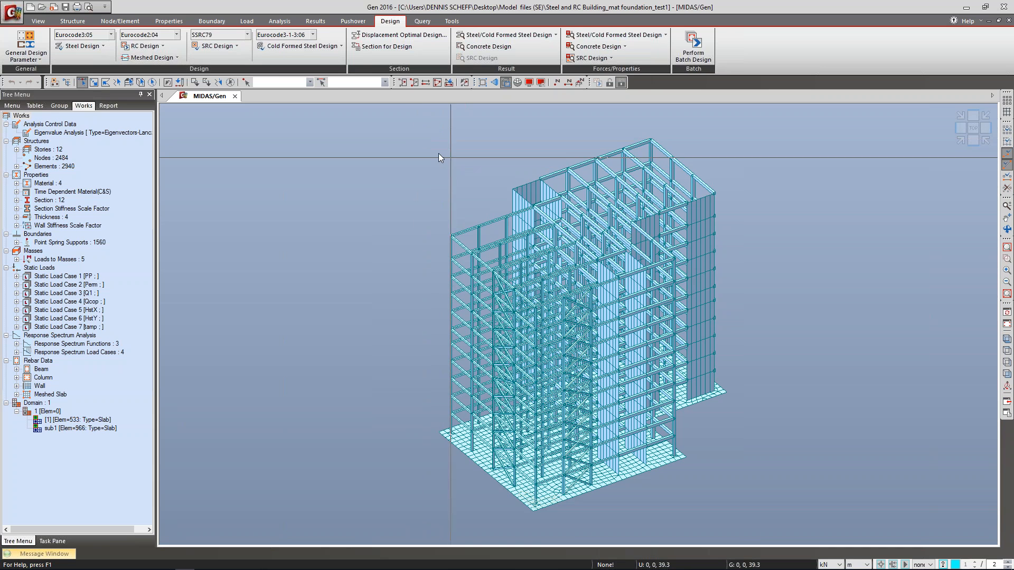
Step: Open the load combinations and review the general, steel design and concrete design lists
left_click(314, 21)
left_click(23, 53)
left_click_drag(239, 8, 469, 87)
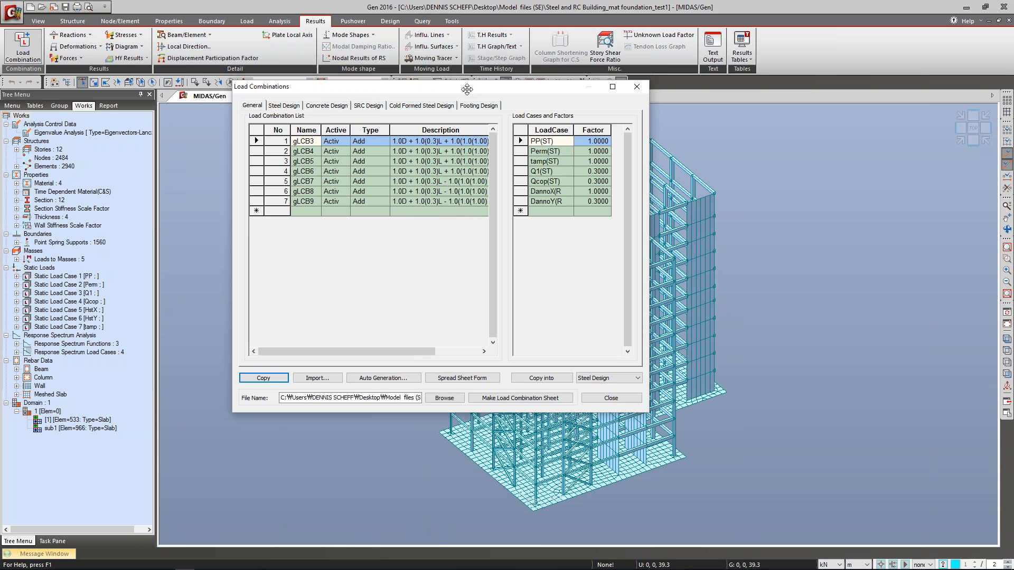
left_click(281, 106)
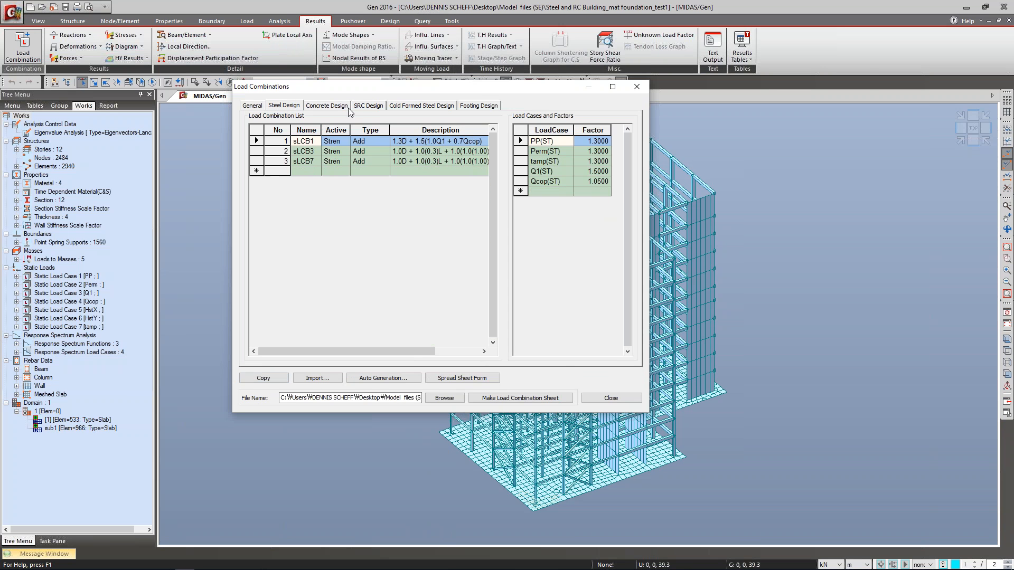
left_click(332, 106)
left_click(297, 107)
left_click(320, 106)
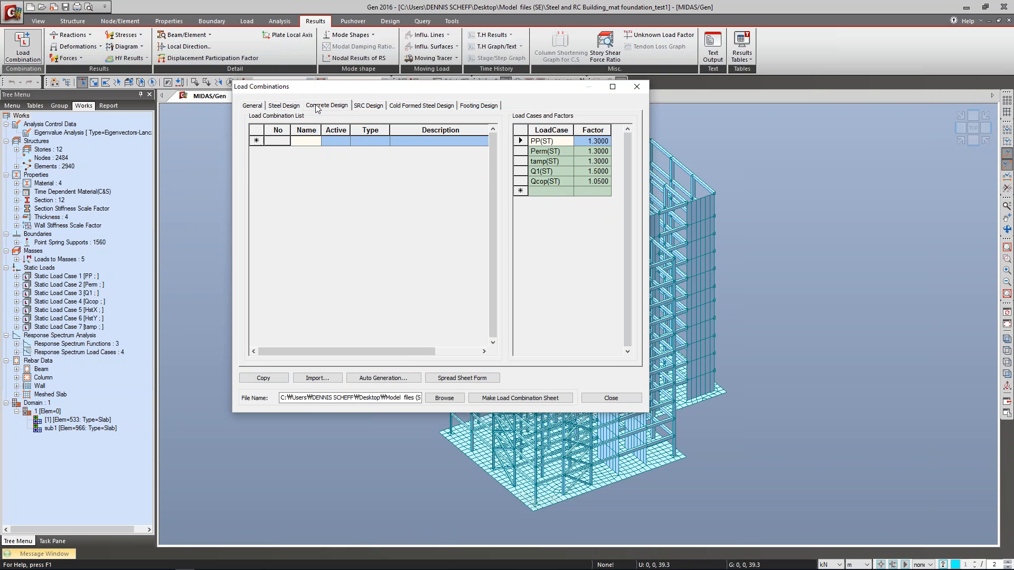
Step: Auto-generate additional concrete design load combinations according to Eurocode2:04
left_click(383, 378)
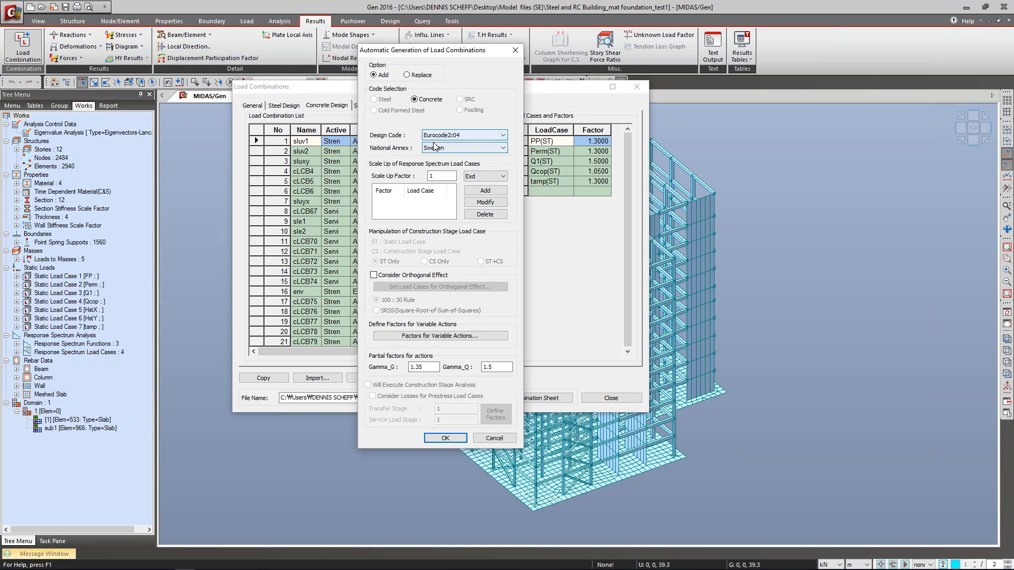
left_click(476, 134)
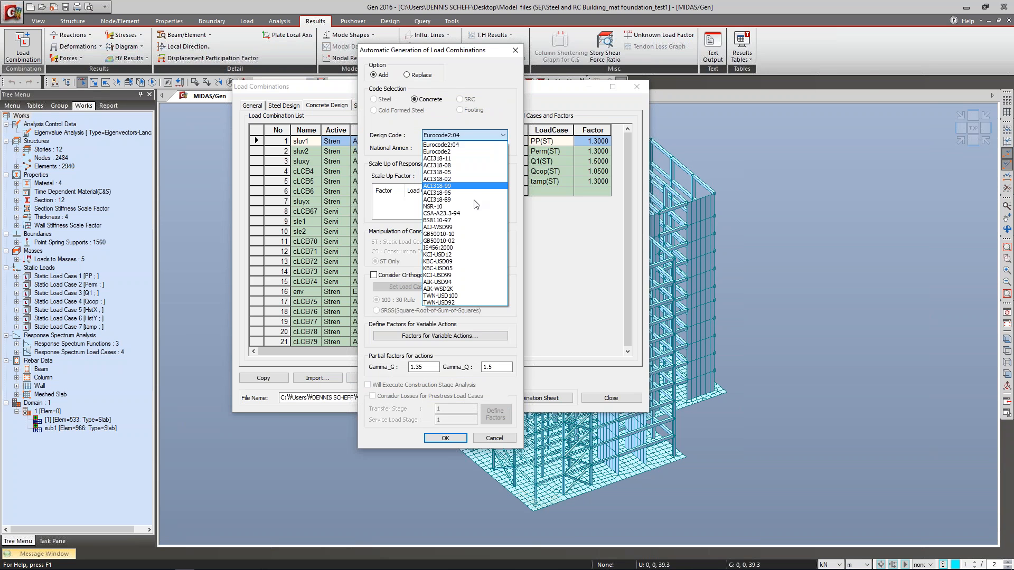
left_click(441, 144)
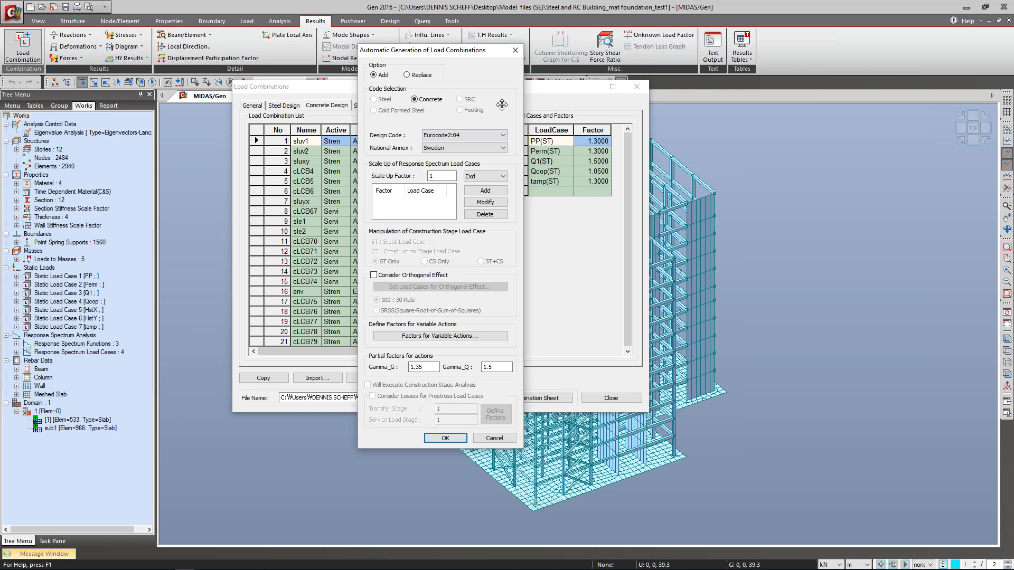
left_click(445, 438)
left_click(448, 276)
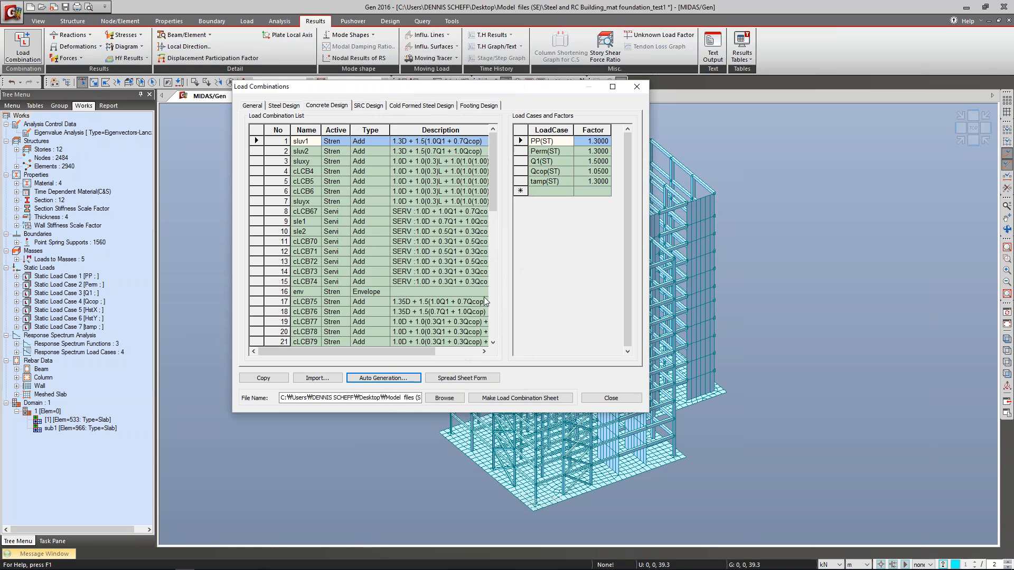
Step: Inspect concrete combination cLCB76 in the spreadsheet form and return to the normal form
left_click(462, 378)
left_click(433, 311)
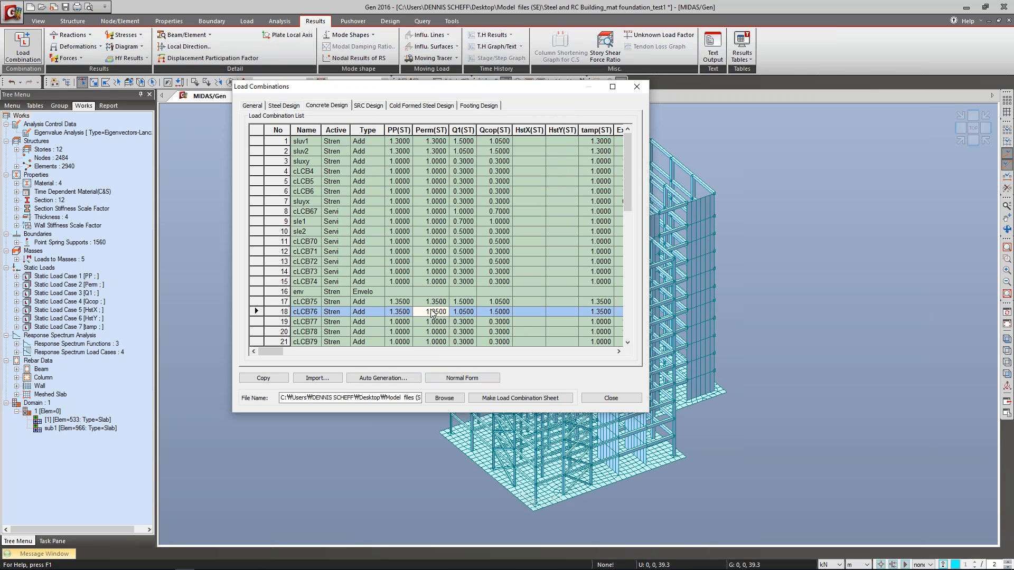
left_click(338, 311)
left_click(462, 378)
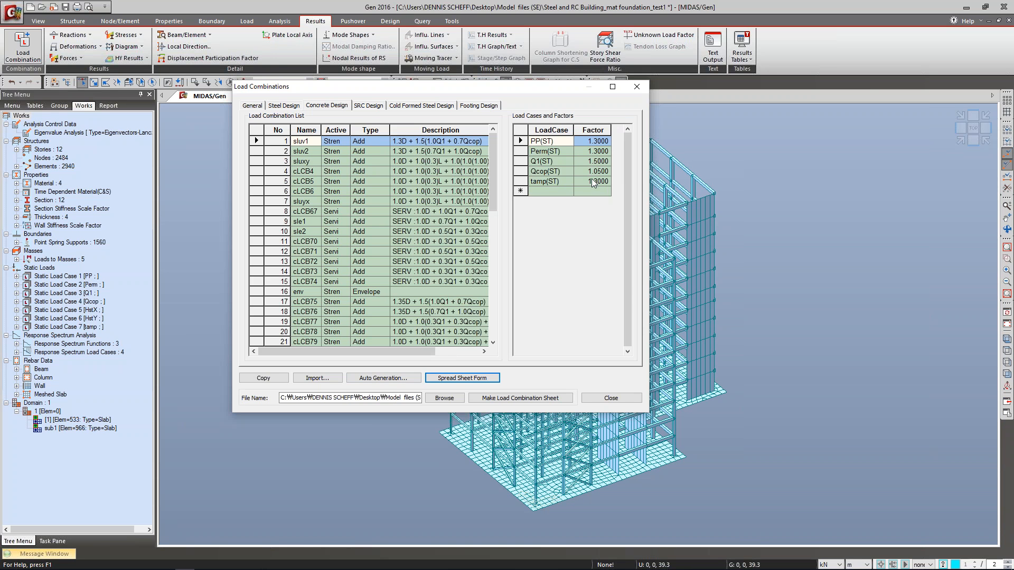
Step: Examine the load factors of all concrete combinations in the maximized spreadsheet form, and restore the dialog size
left_click(462, 378)
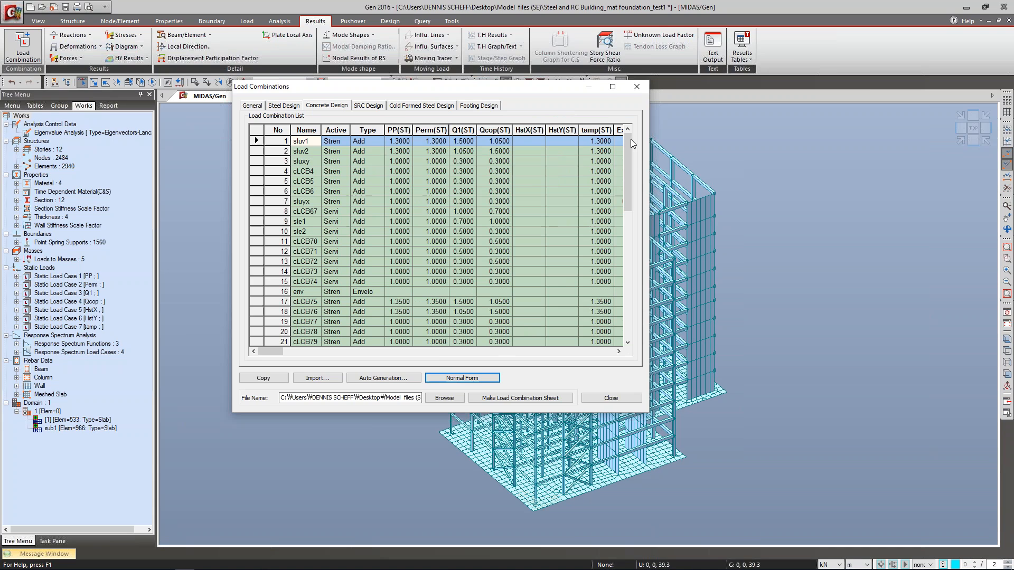
left_click(613, 86)
left_click(632, 429)
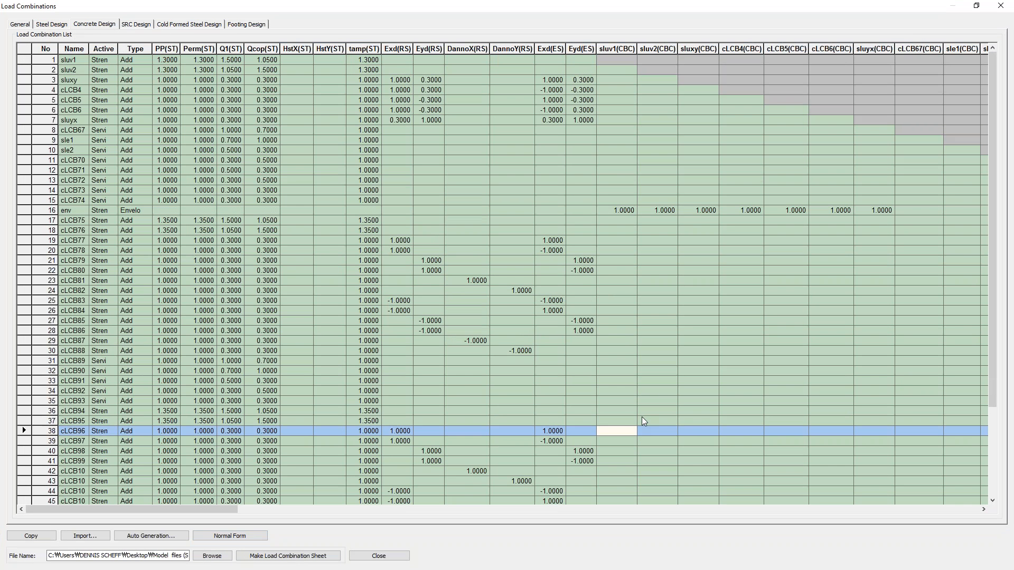
left_click(740, 351)
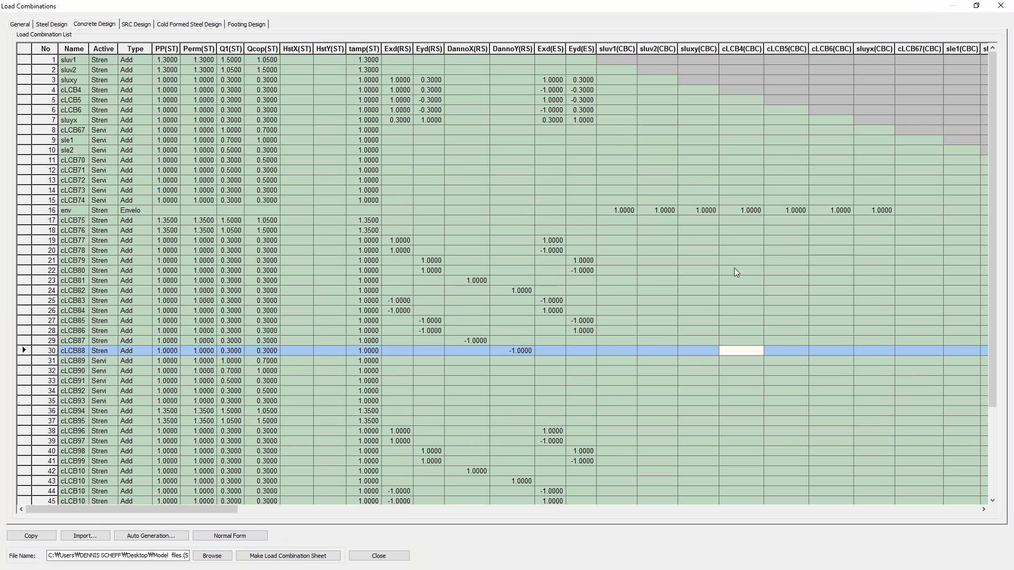
left_click_drag(196, 508, 218, 505)
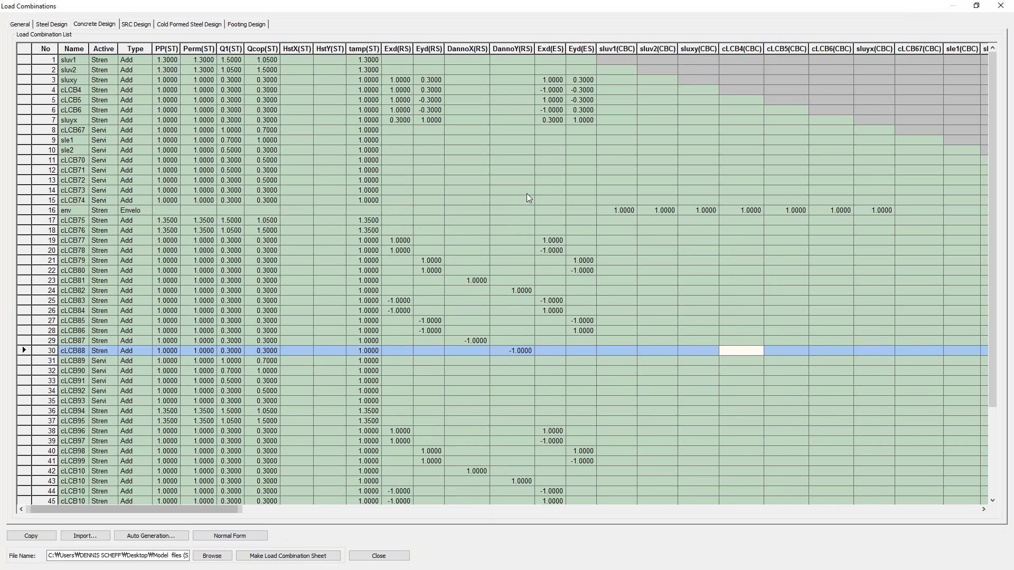
left_click(977, 6)
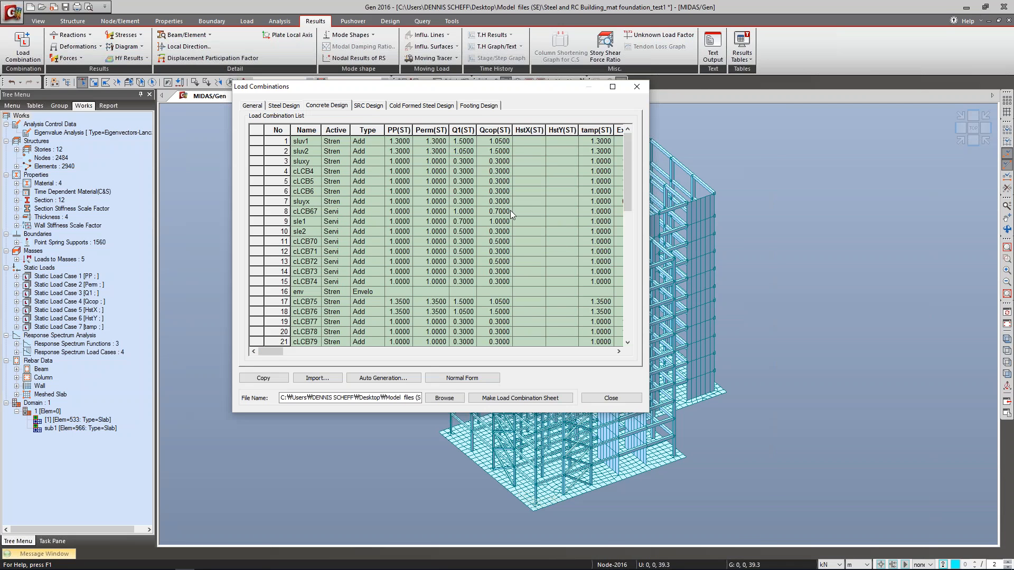
Step: Check the automatic generation settings for concrete load combinations once more and close them without generating anything
left_click(284, 106)
left_click(327, 105)
left_click(387, 379)
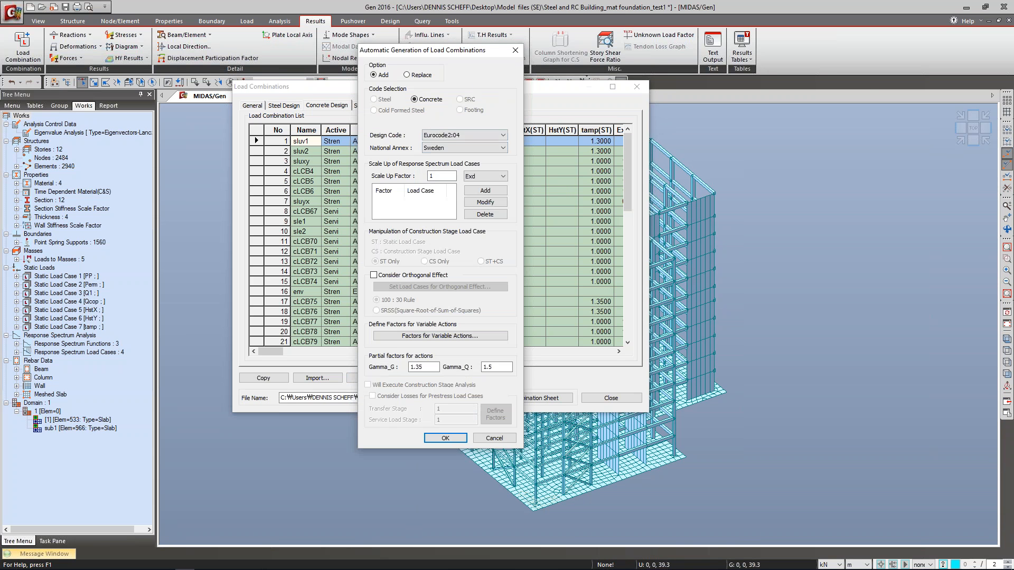
left_click(514, 51)
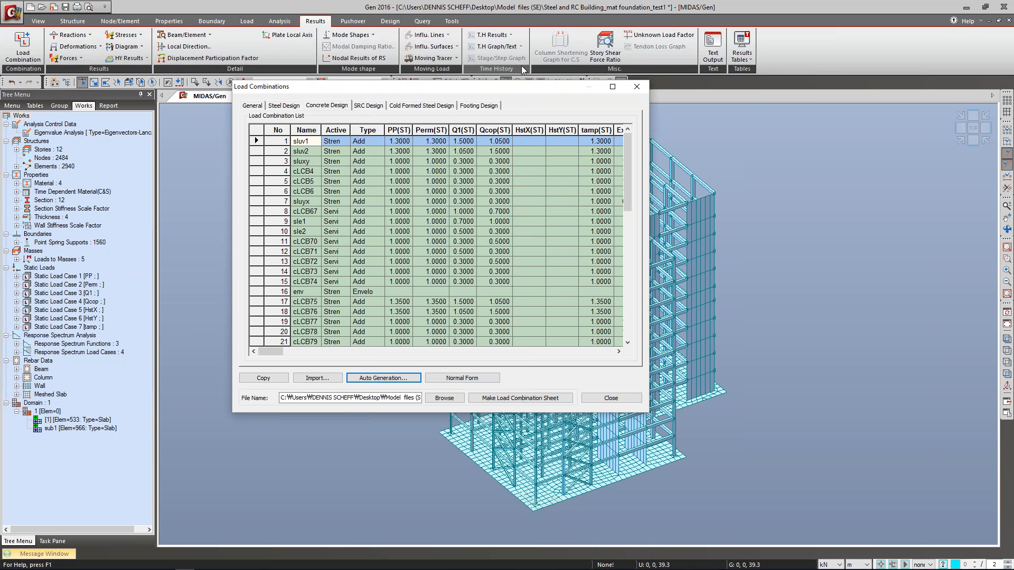
Step: View the available active-state options for combination cLCB76 and close the load combinations without changing it
left_click(328, 312)
left_click(346, 312)
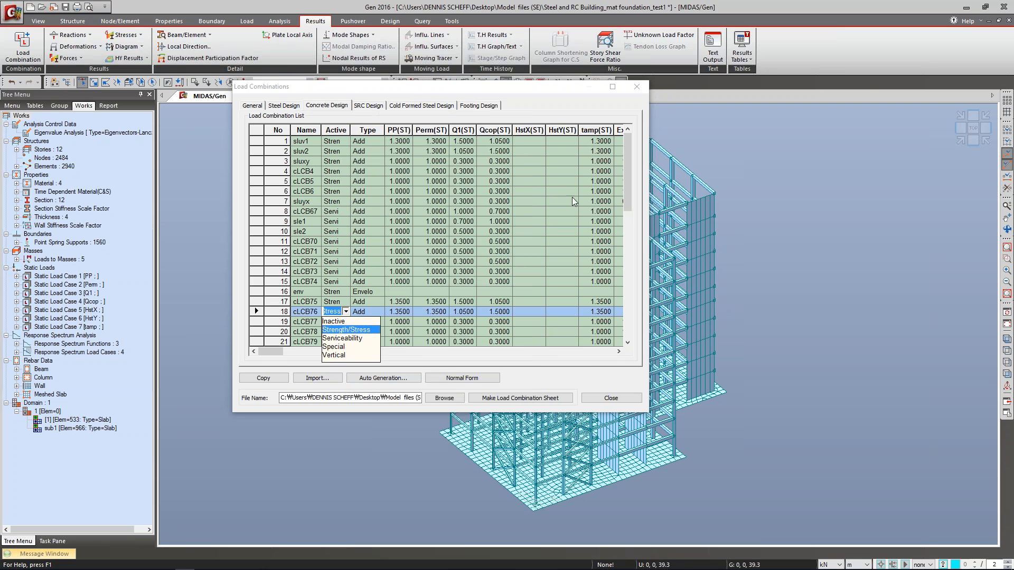
left_click(561, 94)
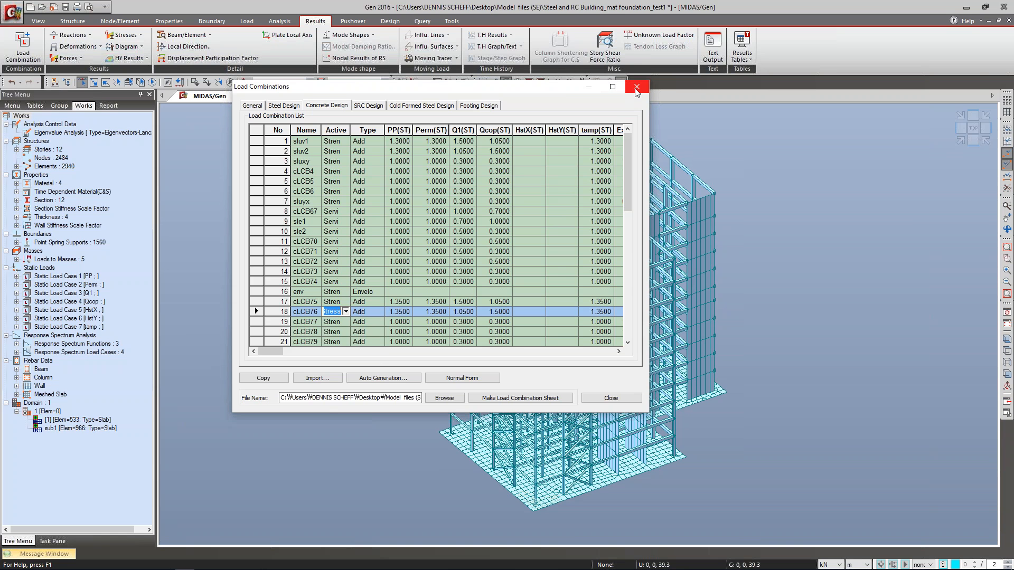
left_click(637, 88)
Step: Open the Serviceability Load Combination Type settings among the general design parameters
left_click(391, 21)
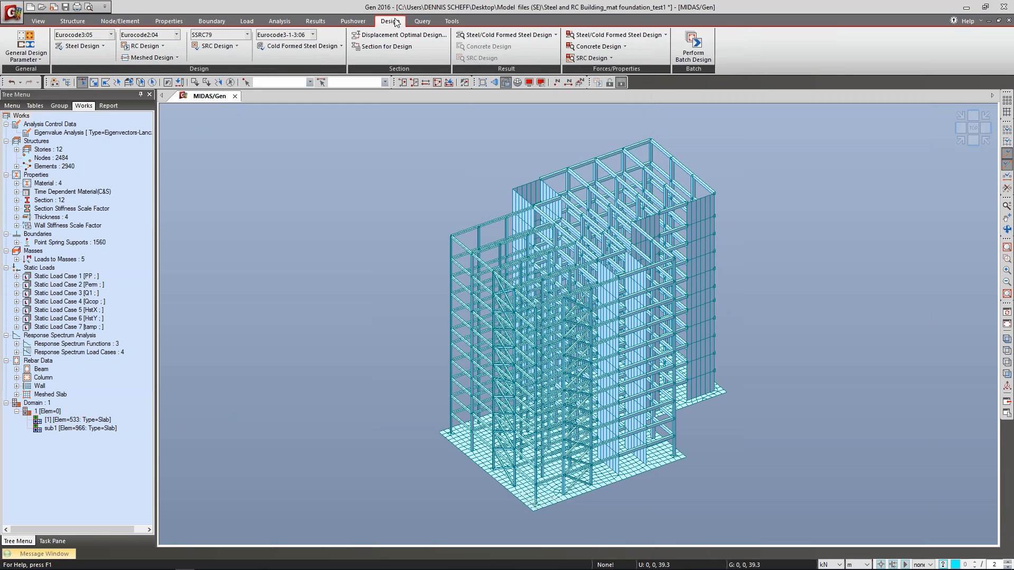
left_click(151, 46)
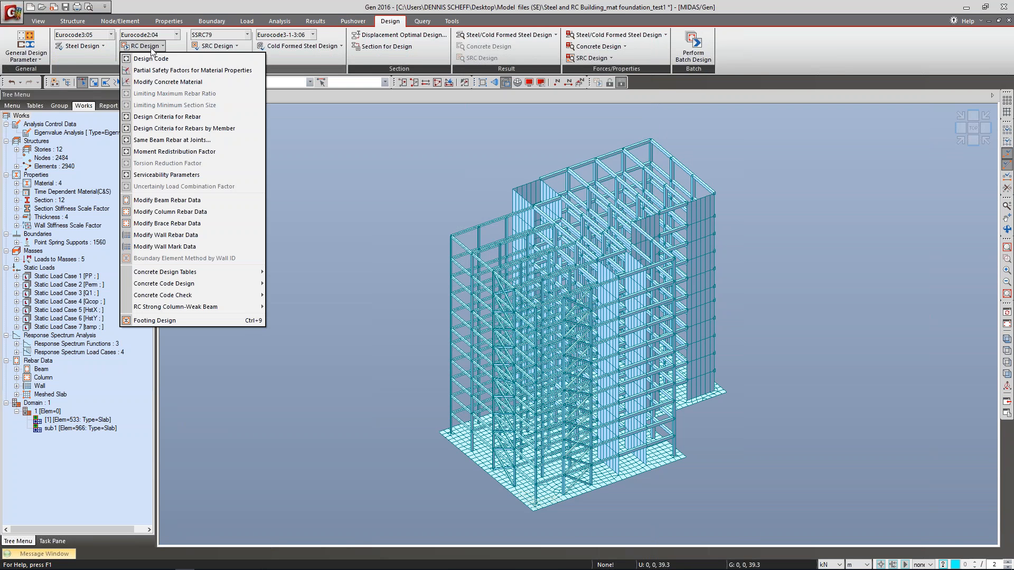
left_click(40, 60)
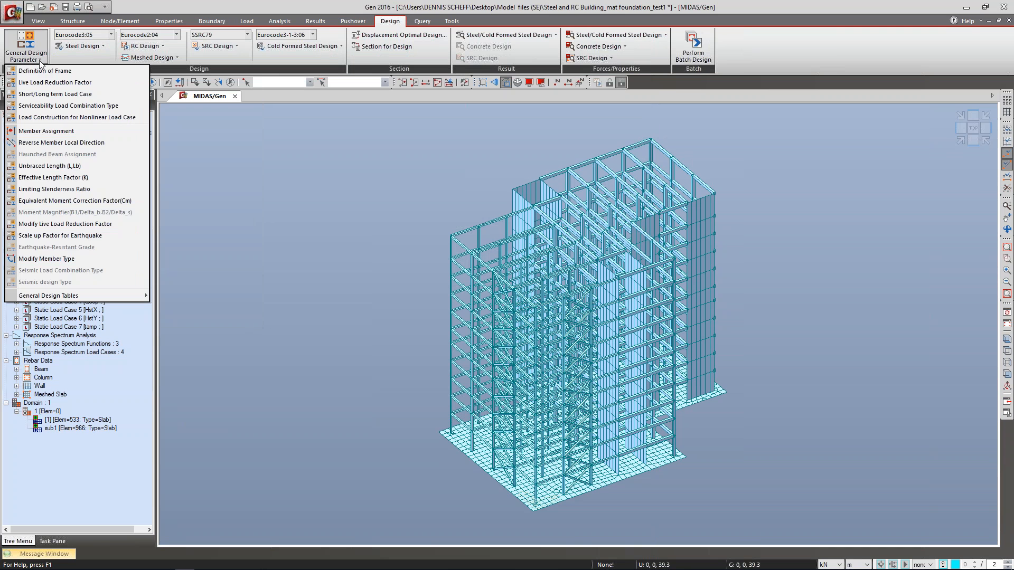
left_click(46, 106)
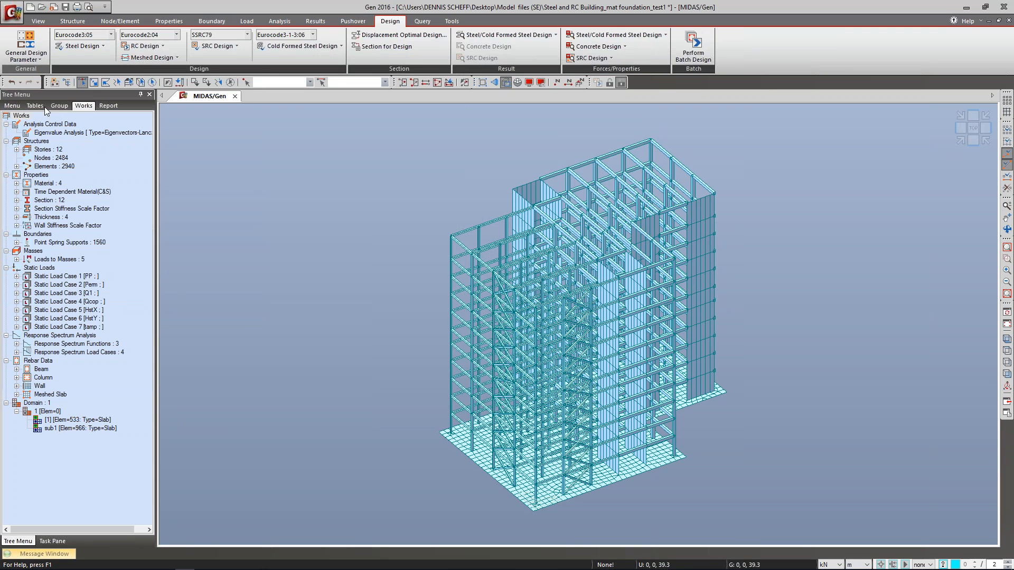
left_click_drag(499, 186, 389, 188)
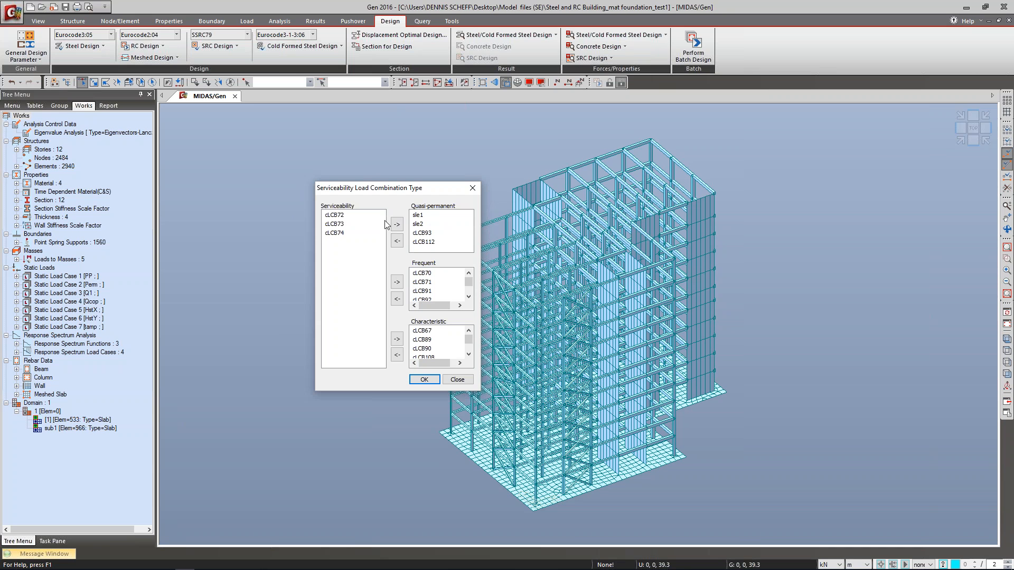
Step: Try classifying serviceability combination cLCB73 as quasi-permanent, and move it back to the serviceability list
left_click(343, 225)
left_click(397, 224)
left_click_drag(468, 224, 469, 232)
left_click(433, 233)
left_click(397, 240)
left_click(474, 188)
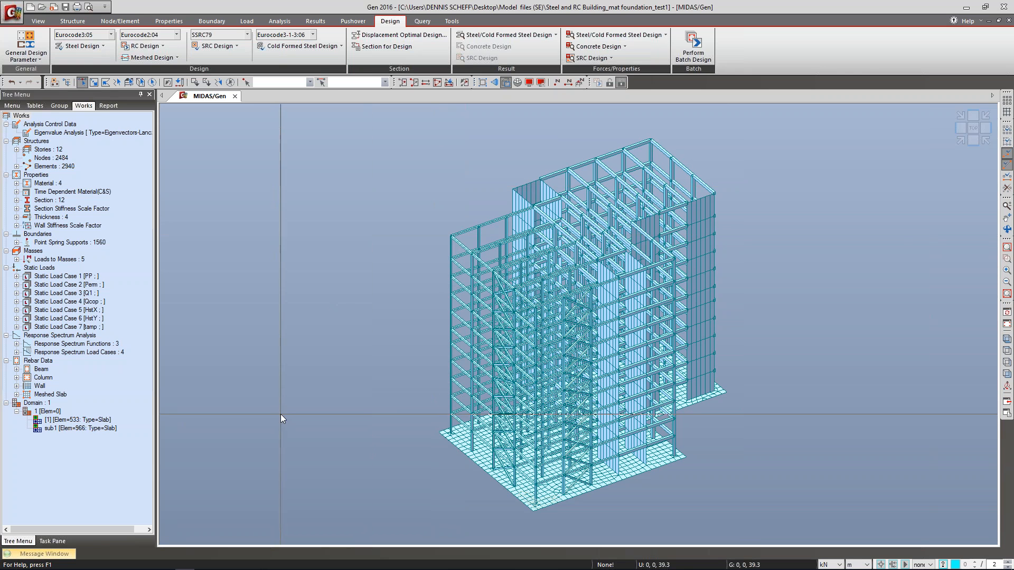
Step: Consult the presentation slide on Definition of Frame and check the same frame definition settings in midas Gen
key("alt+Tab")
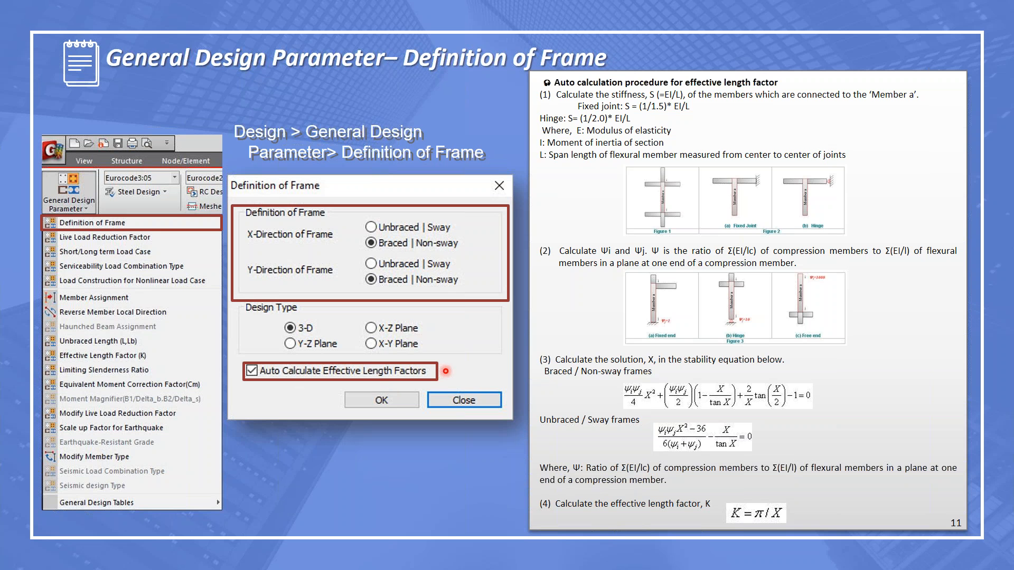
key("alt+Tab")
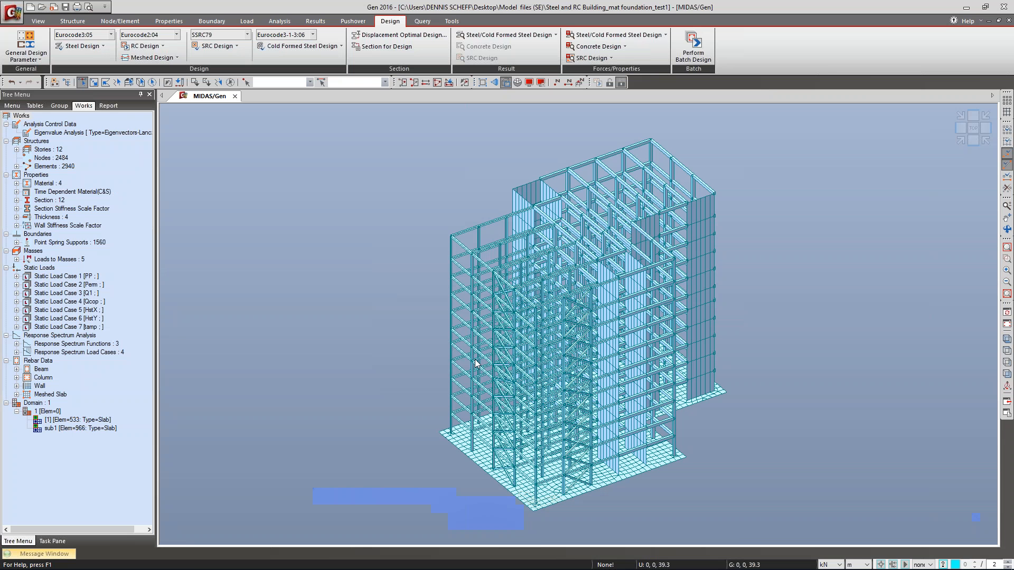
left_click(39, 58)
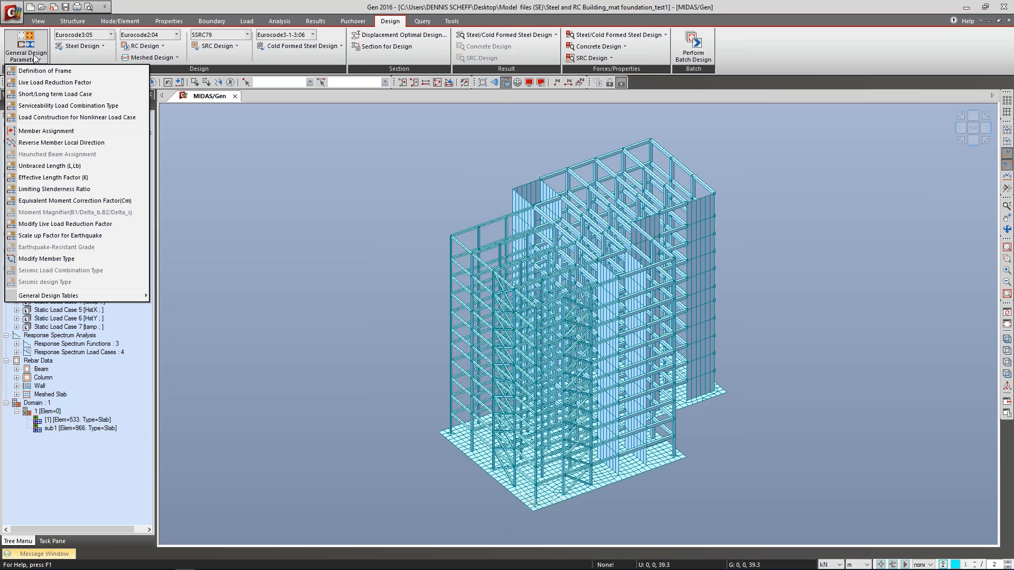
left_click(74, 86)
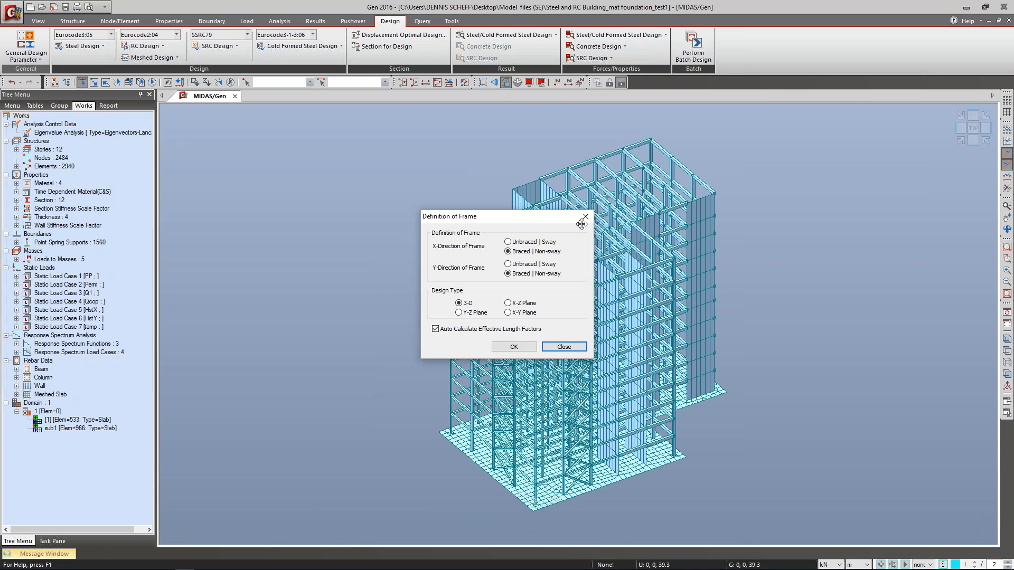
left_click(553, 346)
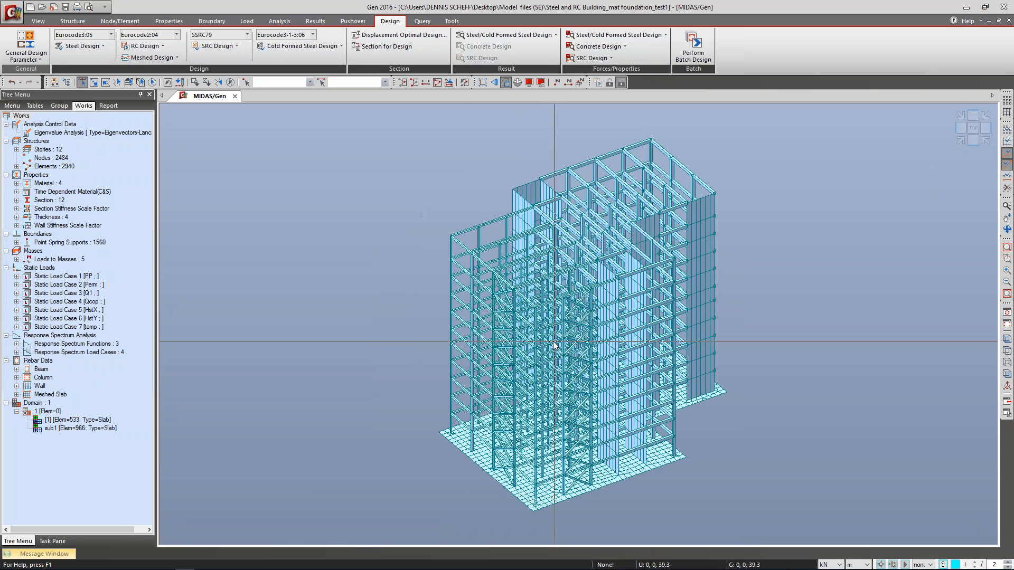
Step: Read the Member Assignment slide in the presentation, and open the Member Assignment settings in midas Gen
key("alt+Tab")
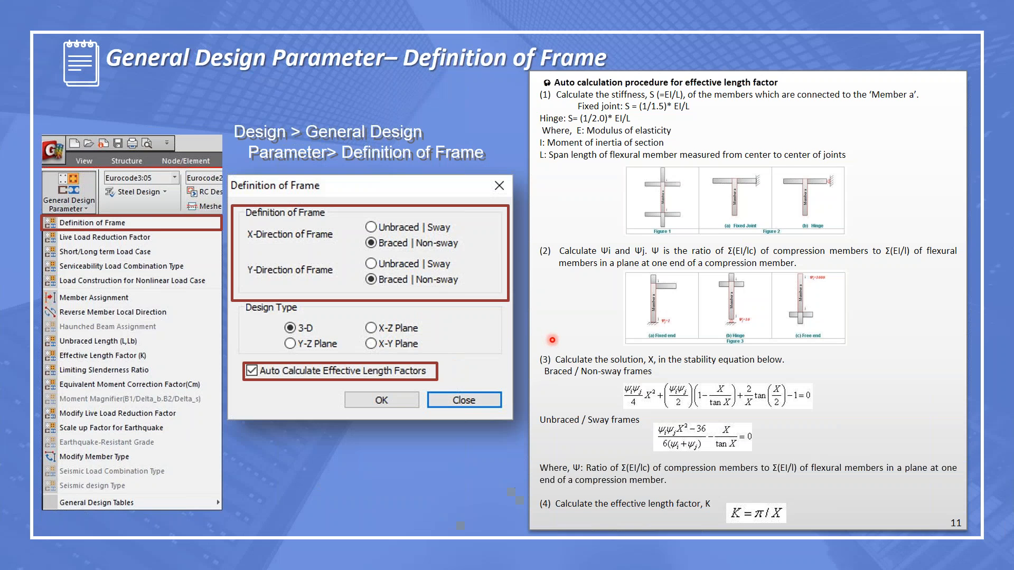
left_click(552, 341)
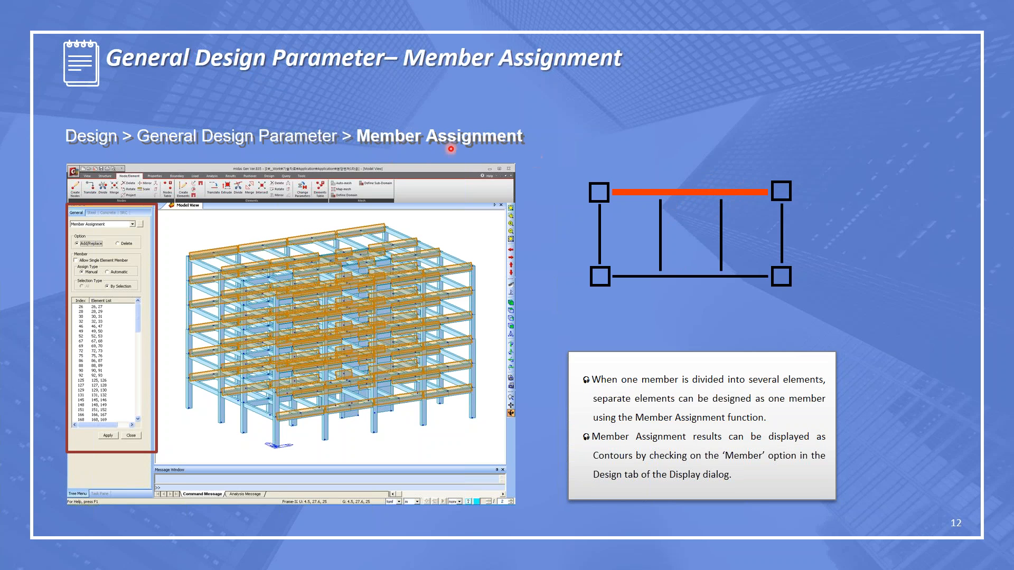
key("alt+Tab")
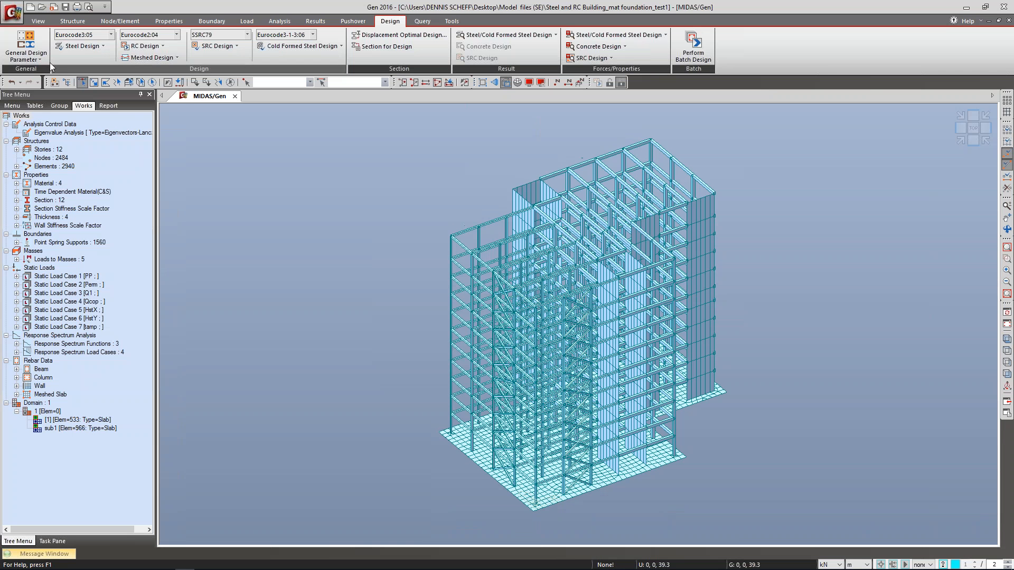
left_click(40, 57)
left_click(56, 130)
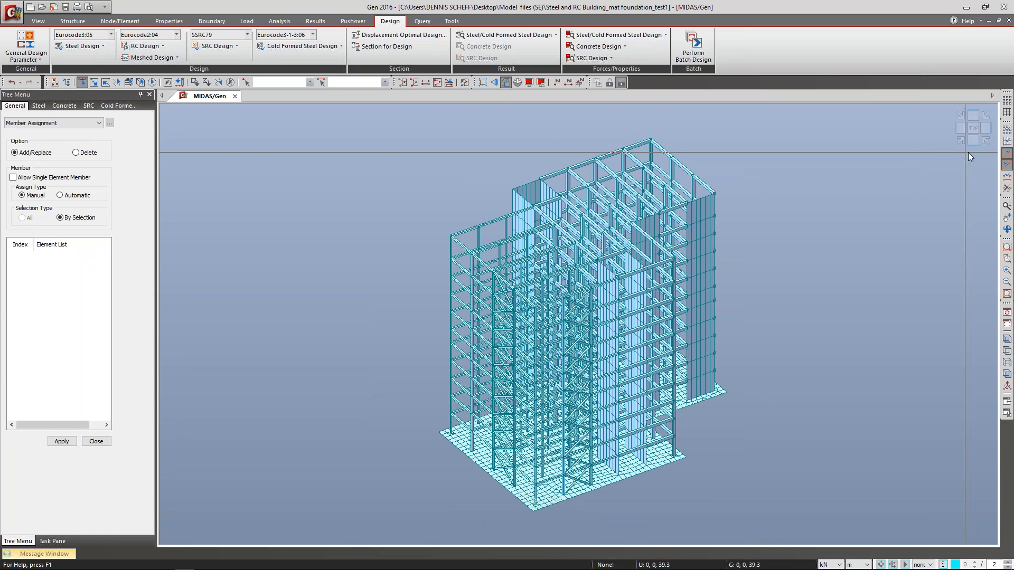
Step: Examine the building model in plan and the roof-level beams up close in a 3D view
left_click(973, 128)
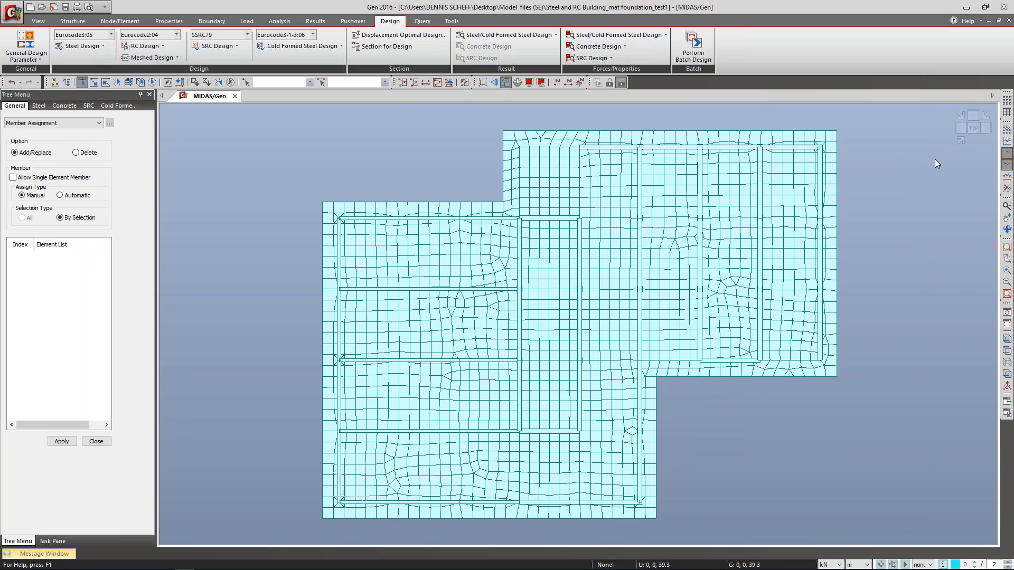
mouse_move(892, 197)
middle_mouse_down("ctrl")
mouse_move(896, 188)
mouse_move(888, 197)
middle_mouse_up("ctrl")
middle_click_drag(778, 234, 812, 233)
middle_click_drag(601, 128, 708, 189)
scroll(606, 177, "up", 3)
middle_click_drag(584, 316, 674, 181)
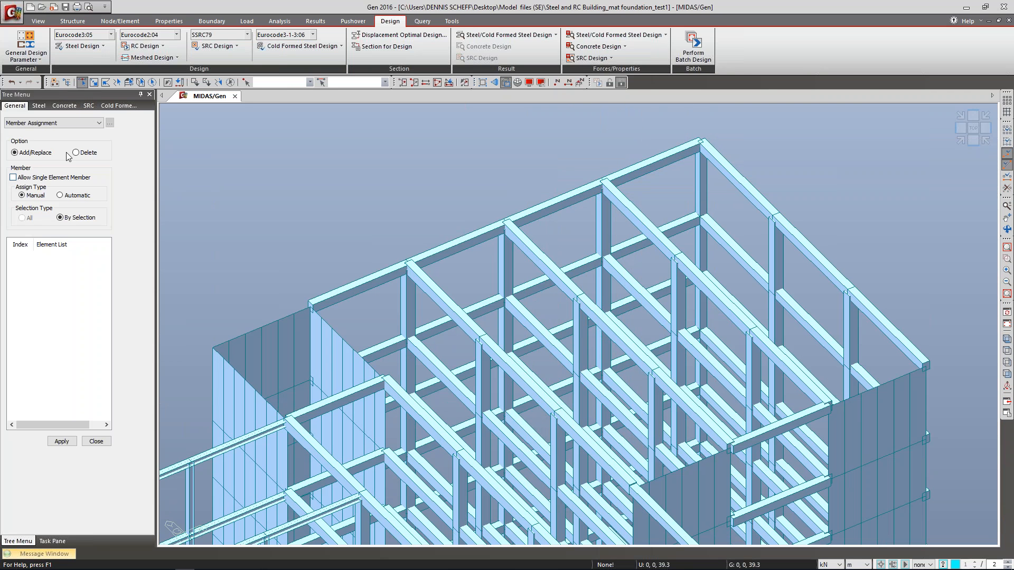
Step: Try out the automatic and manual assign types, select two adjacent beams on the roof edge, and close Member Assignment without applying
left_click(60, 195)
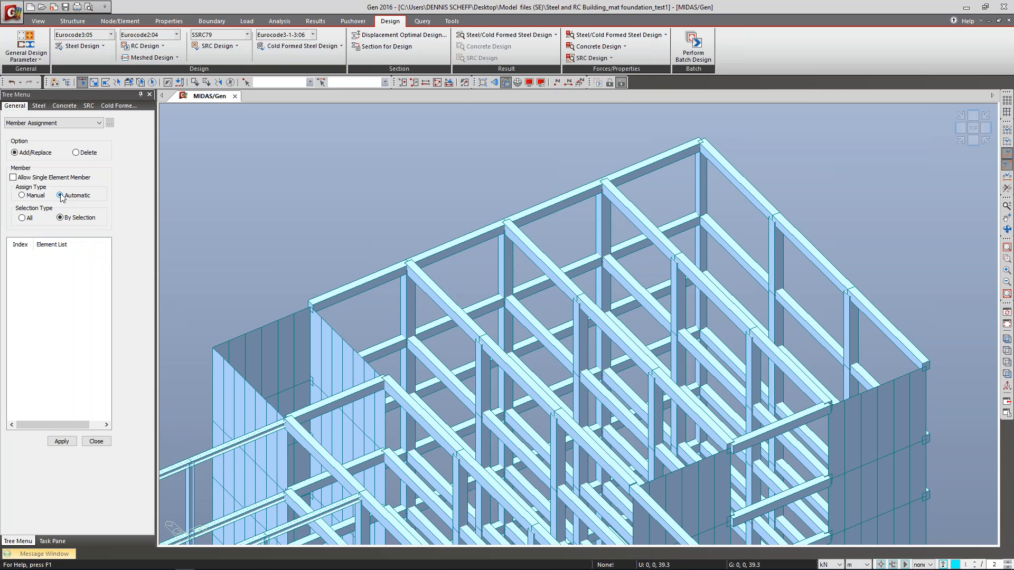
left_click(22, 195)
left_click(559, 204)
left_click(642, 167)
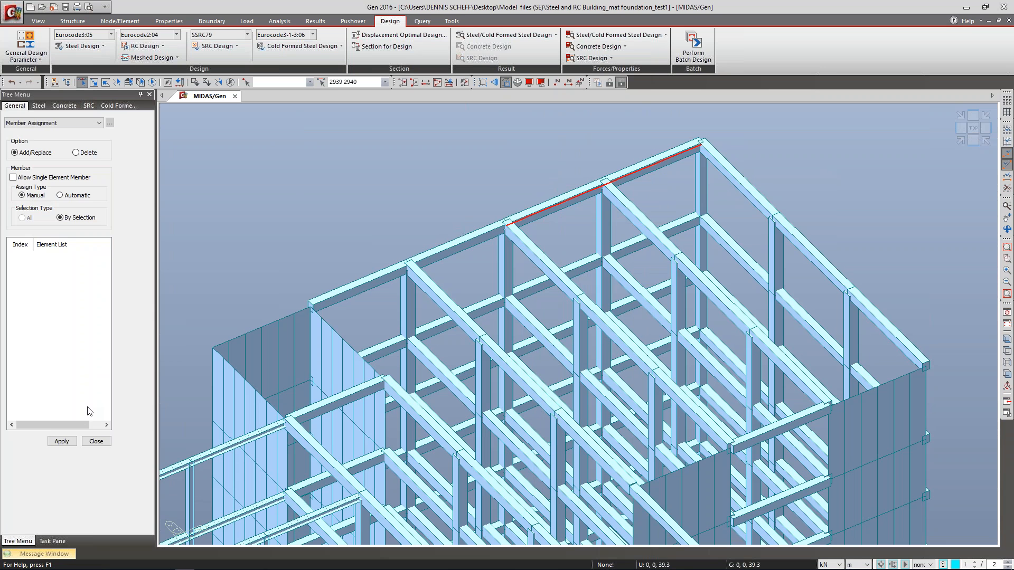
left_click(96, 441)
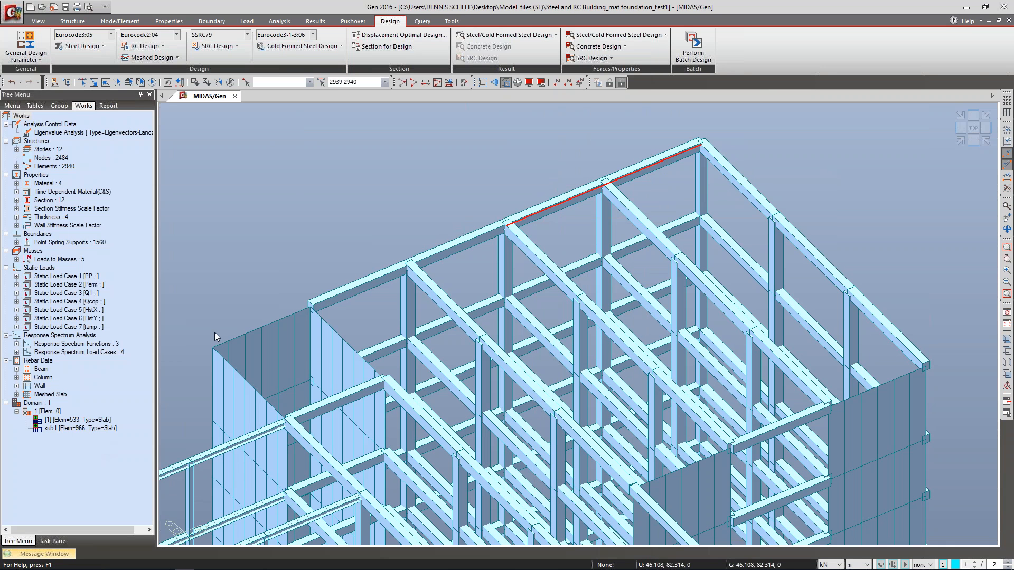
Step: Open the Unbraced Length (L,Lb) settings, consult the Unbraced Length slide in the presentation, and return to midas Gen
left_click(40, 56)
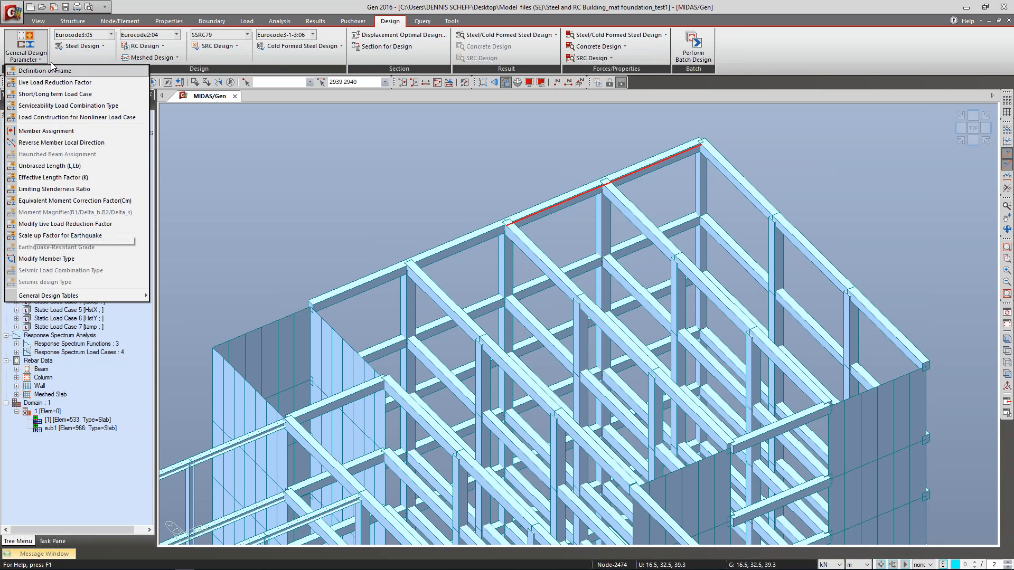
left_click(45, 167)
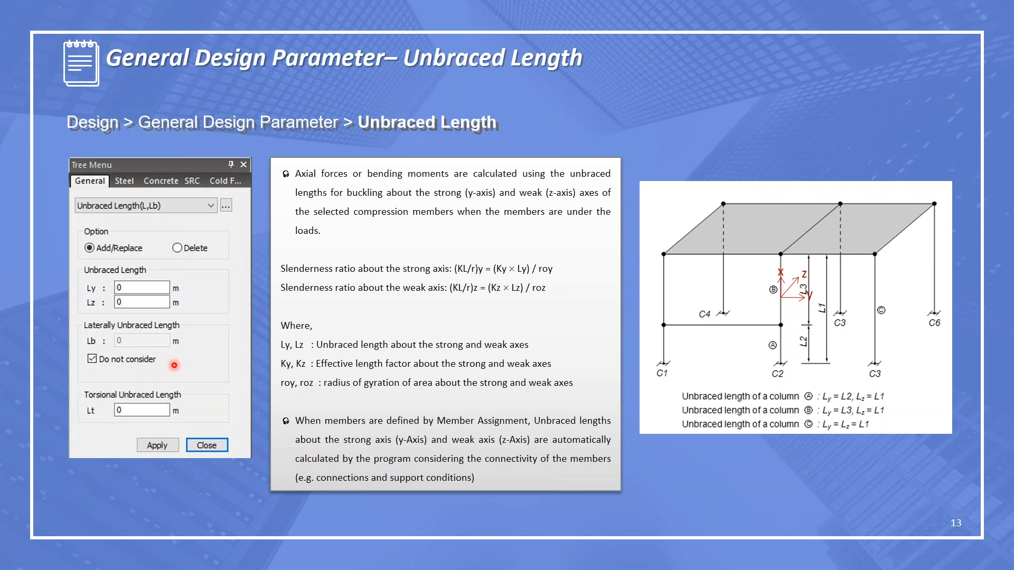
key("alt+Tab")
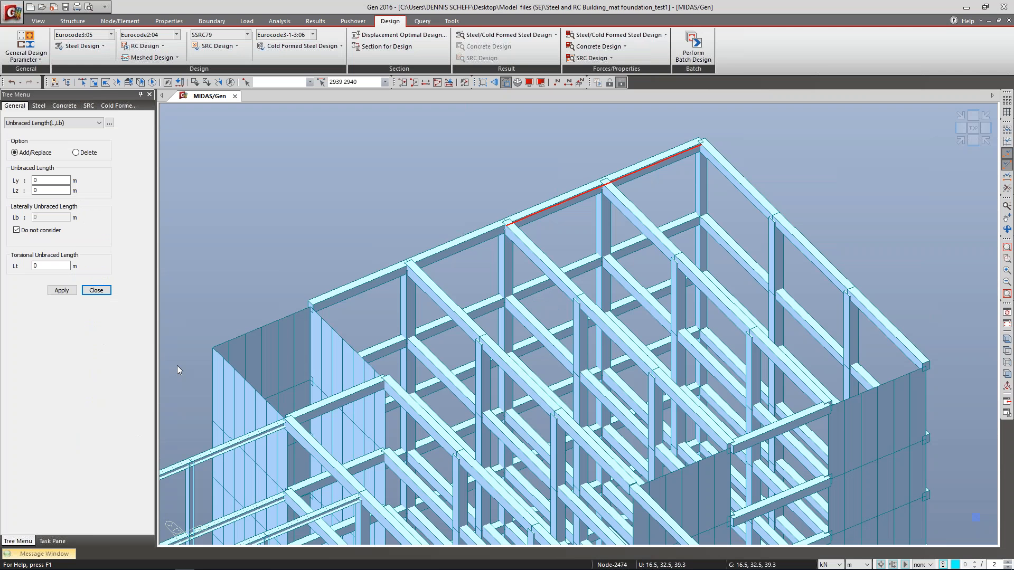
Step: Deselect the roof-edge beams and switch the model to preprocessing mode so that boundary conditions can be edited
scroll(537, 314, "down", 3)
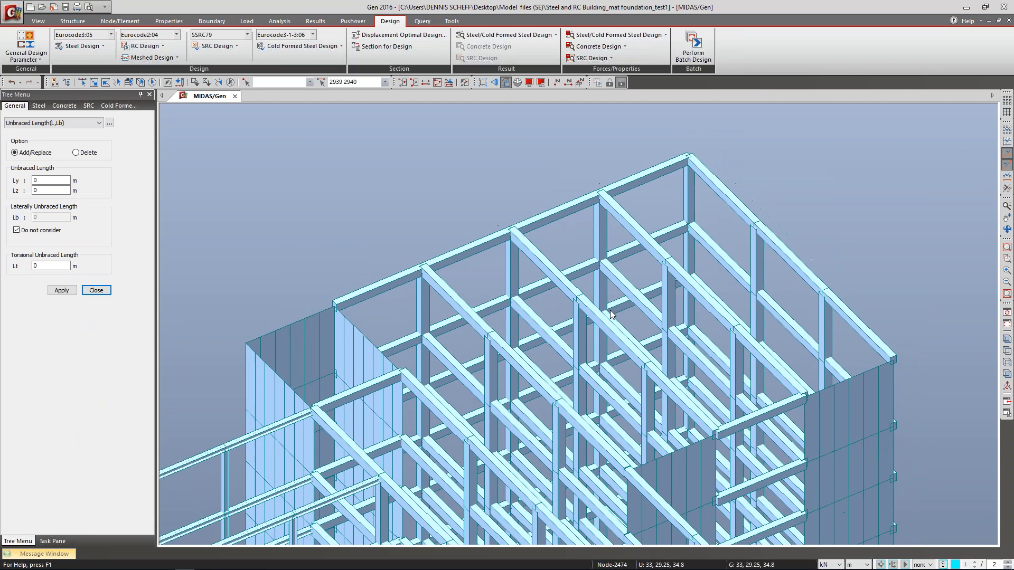
middle_click_drag(650, 342, 695, 309)
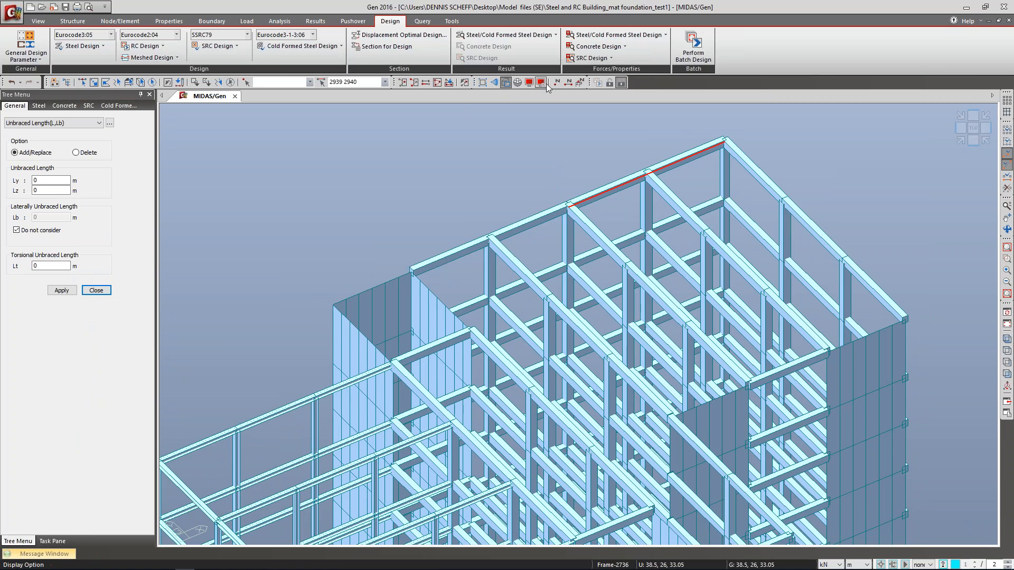
left_click(230, 82)
left_click(212, 21)
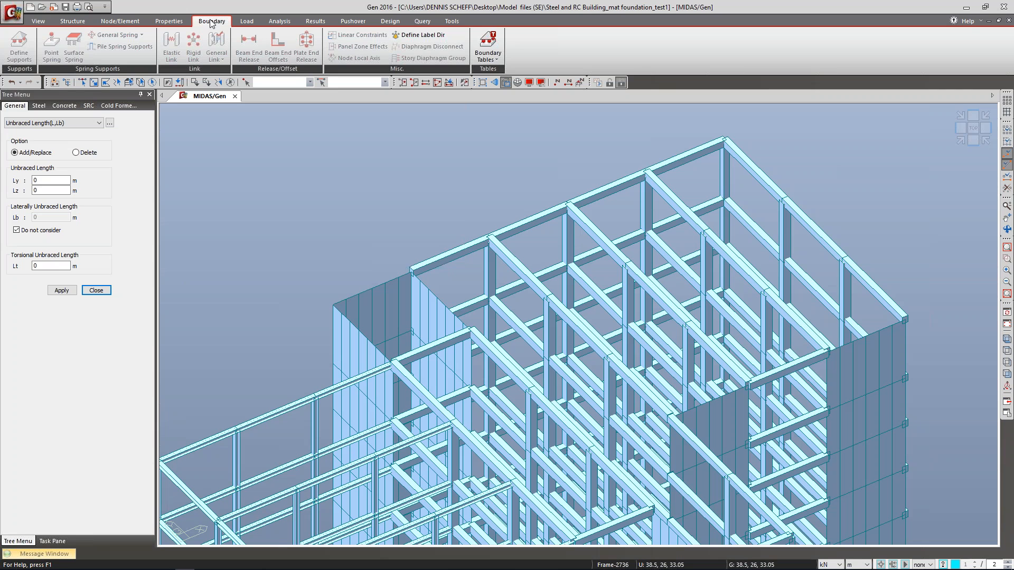
left_click(611, 83)
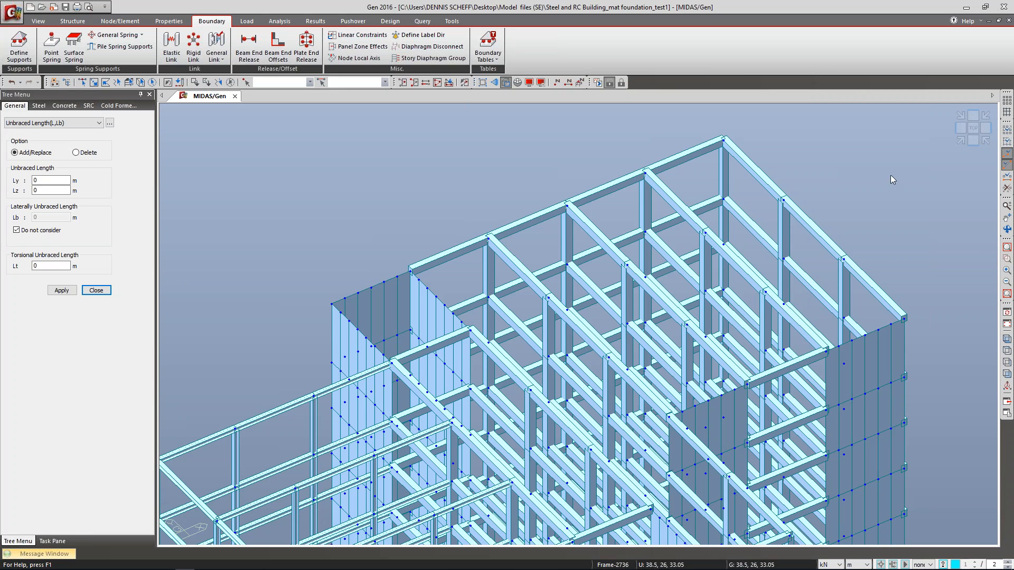
Step: Examine the roof corner joint up close, and review the Beam End Offsets and Panel Zone Effects settings without changing them
left_click(1007, 258)
left_click_drag(700, 124, 752, 186)
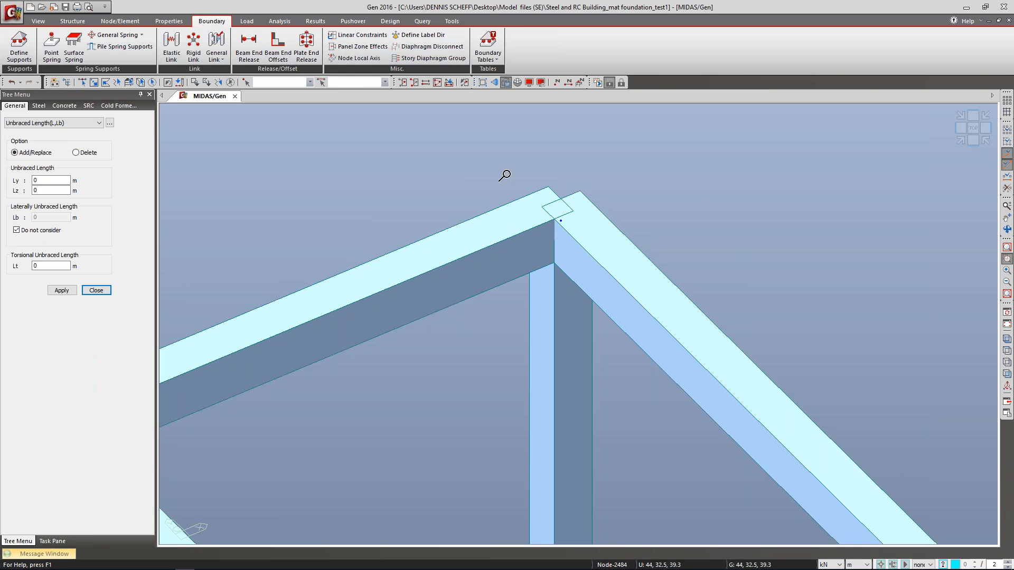
left_click(288, 55)
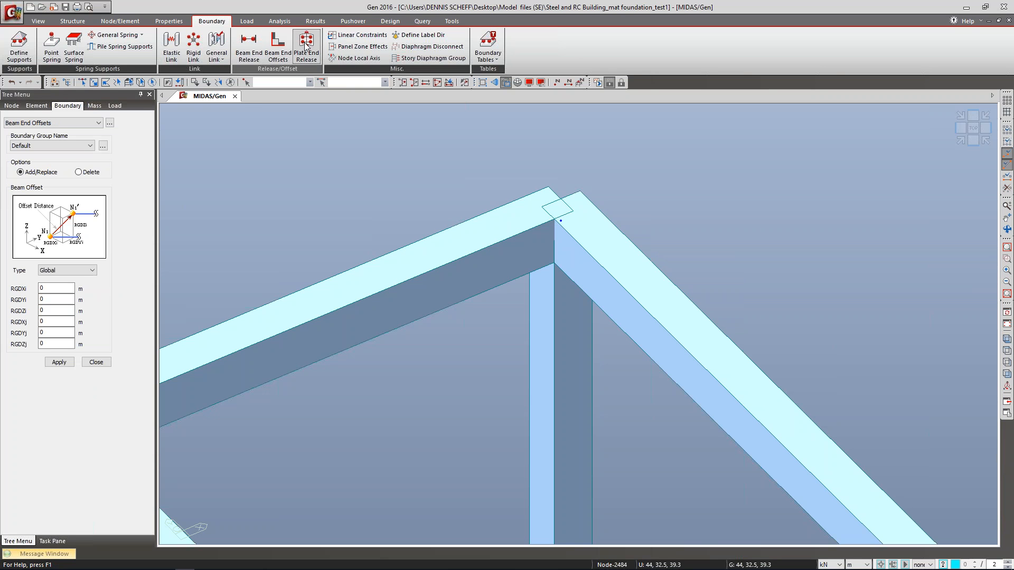
left_click(360, 47)
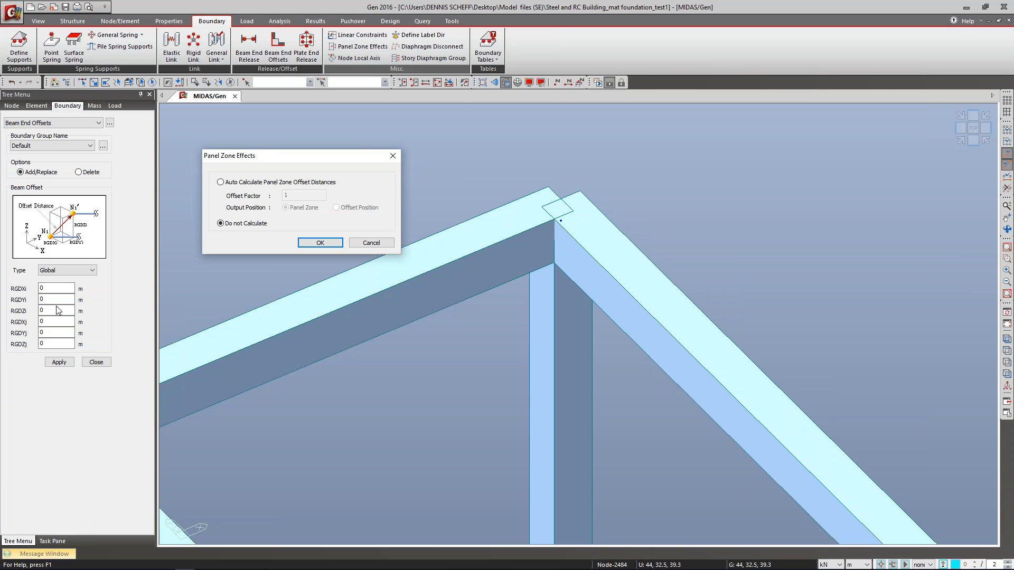
left_click(393, 155)
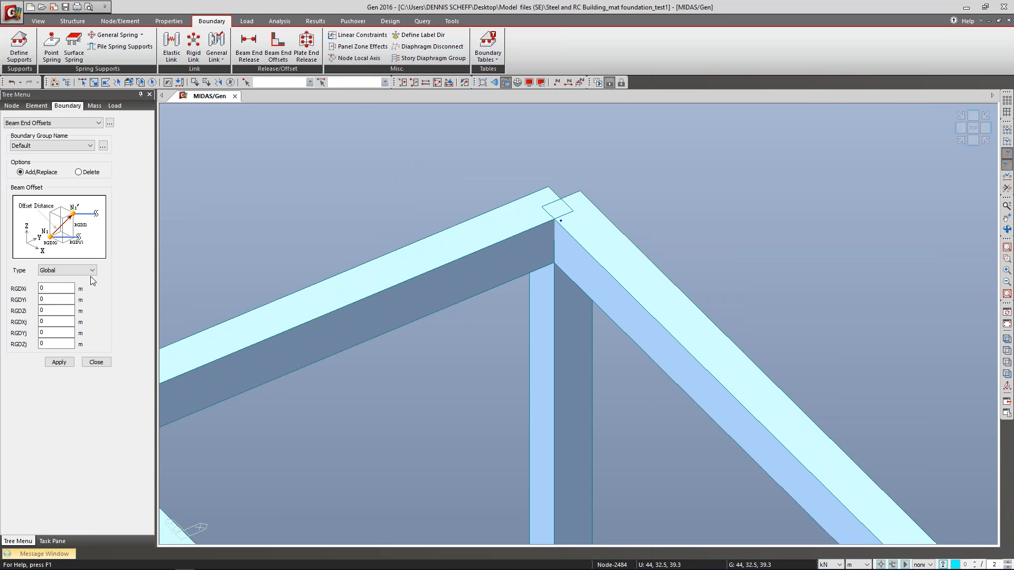
left_click(96, 363)
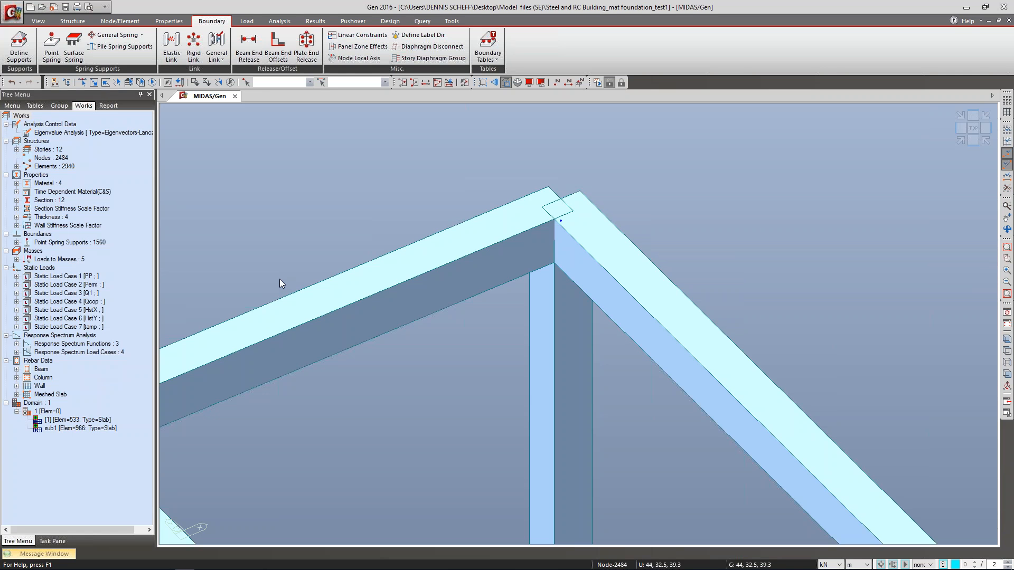
Step: Read the presentation slides through Load Combination Type and Serviceability Parameter, and open the concrete Serviceability Parameters in midas Gen
key("alt+Tab")
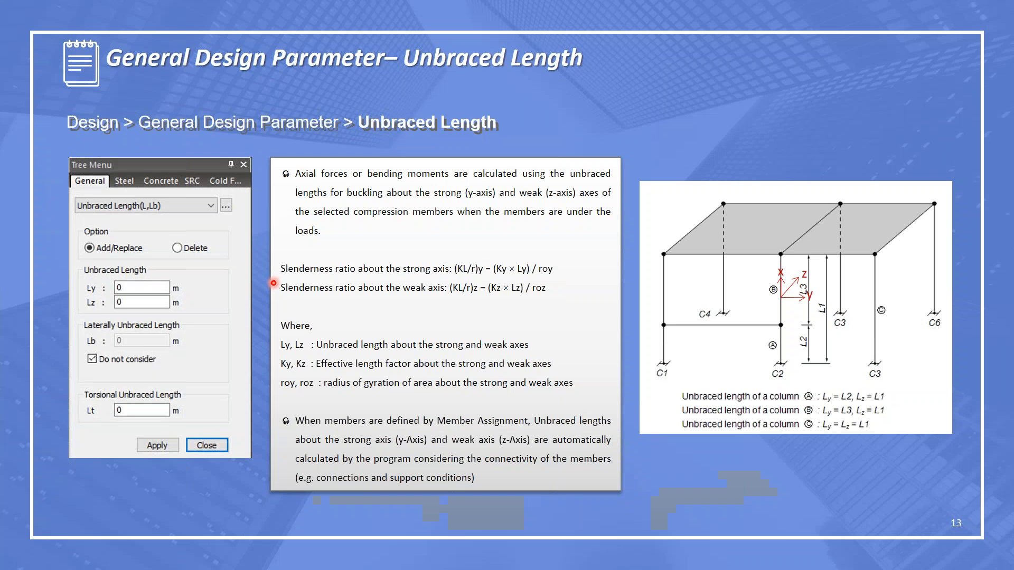
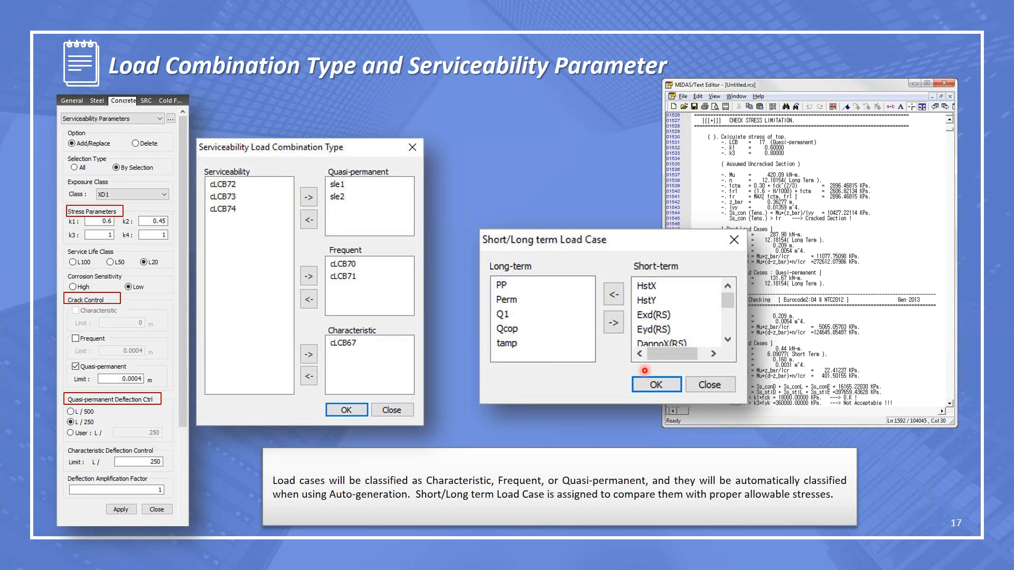
key("alt+Tab")
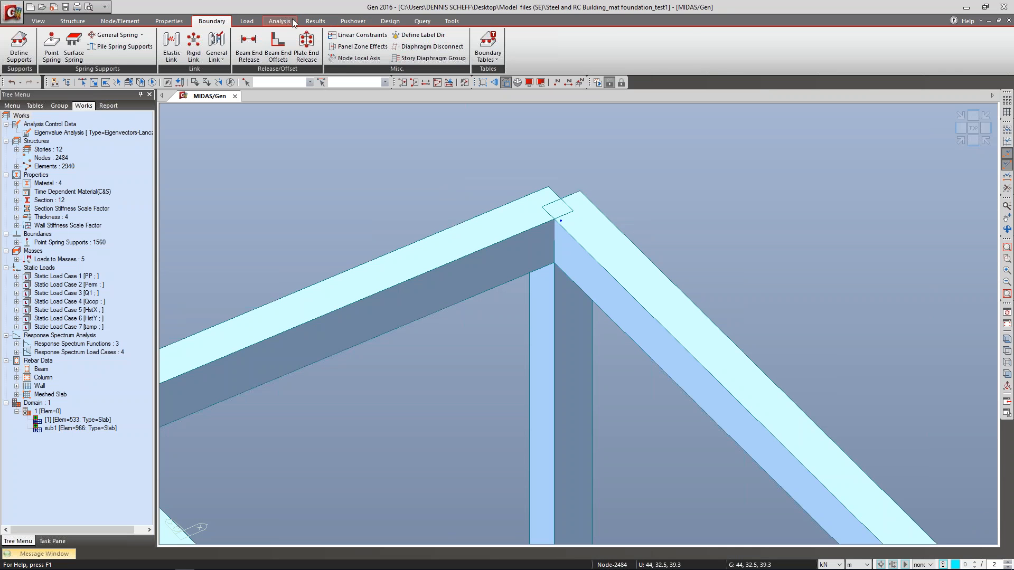
left_click(390, 21)
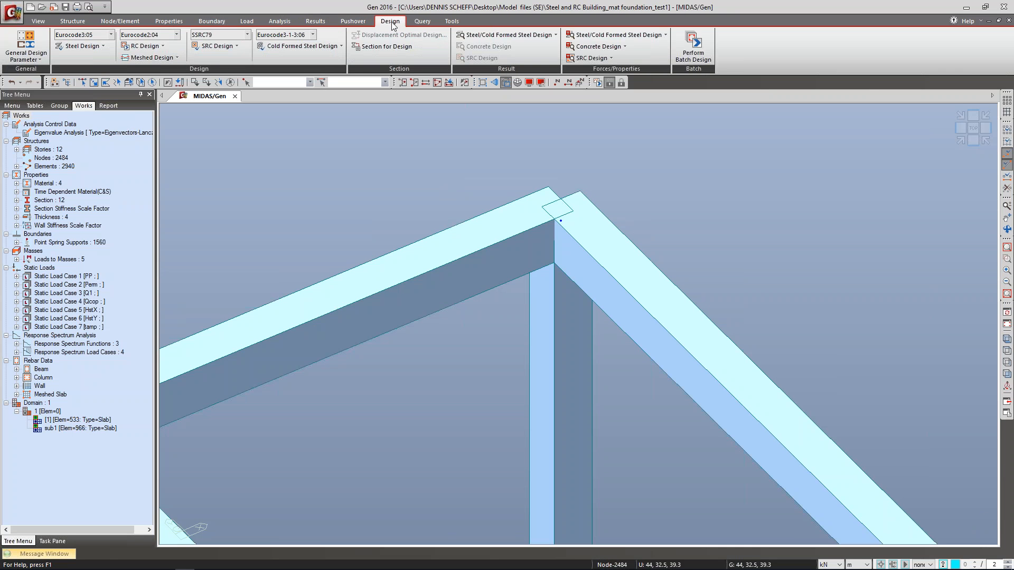
left_click(160, 50)
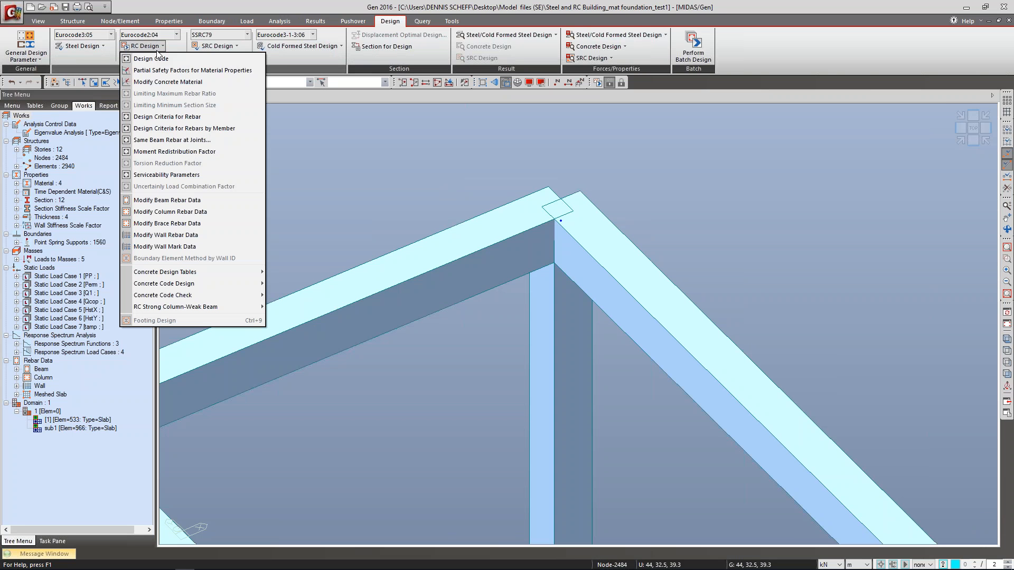
left_click(182, 175)
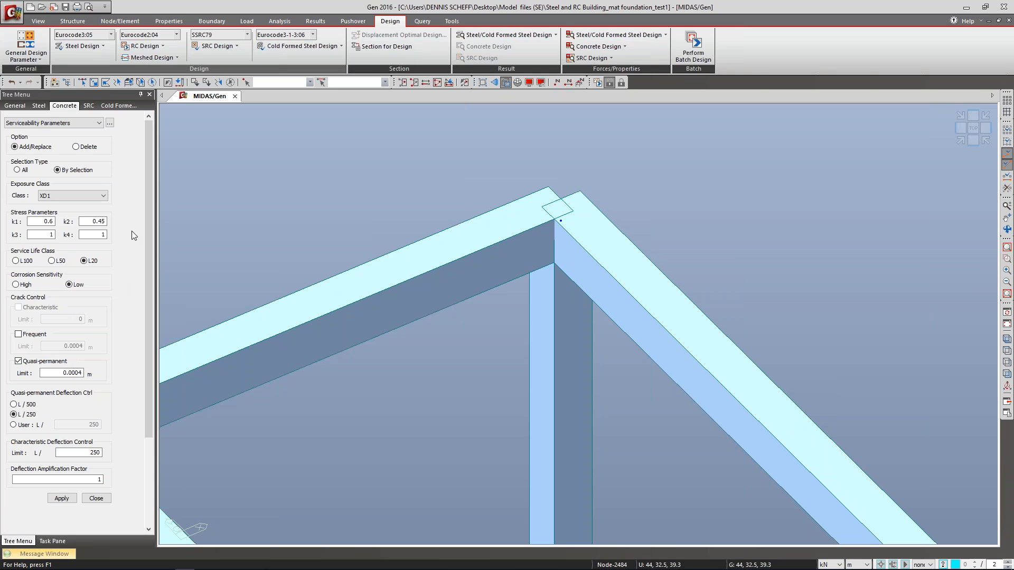
Step: Review which load cases are classified as long-term and short-term in Short/Long term Load Case, and close it without changes
left_click(43, 60)
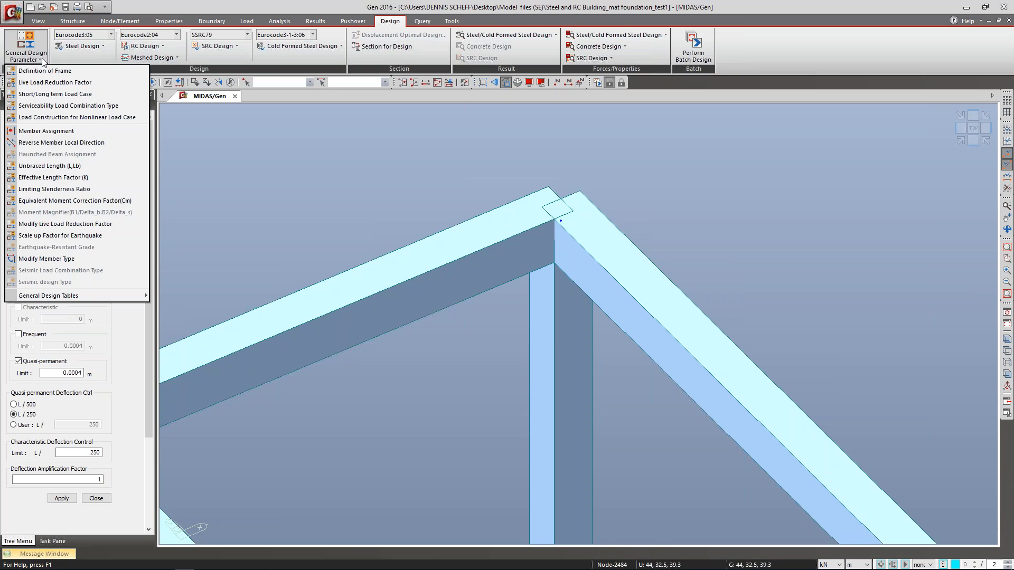
left_click(55, 94)
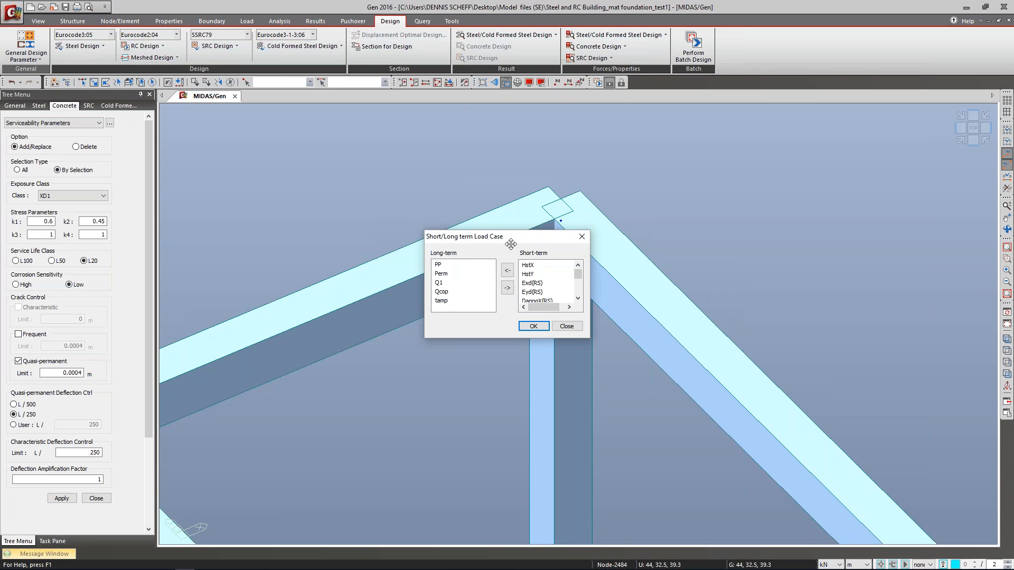
left_click_drag(518, 240, 442, 191)
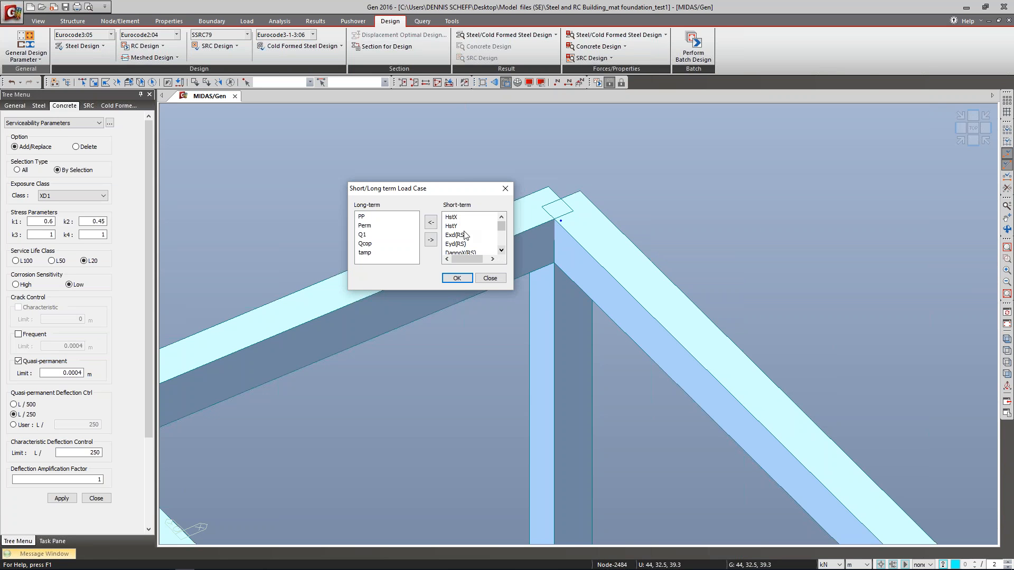
left_click(365, 219)
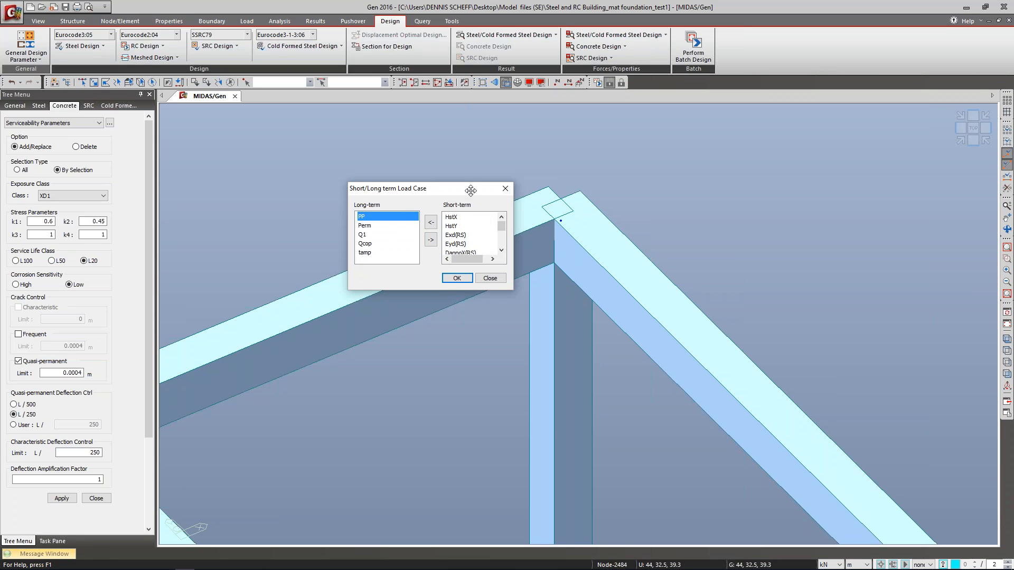
scroll(502, 248, "down", 2)
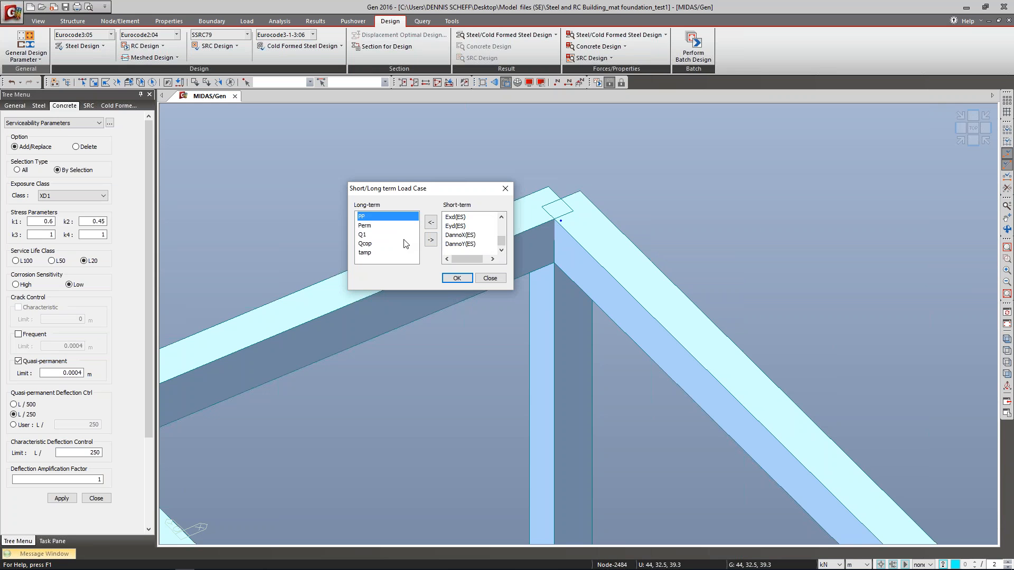
left_click(505, 189)
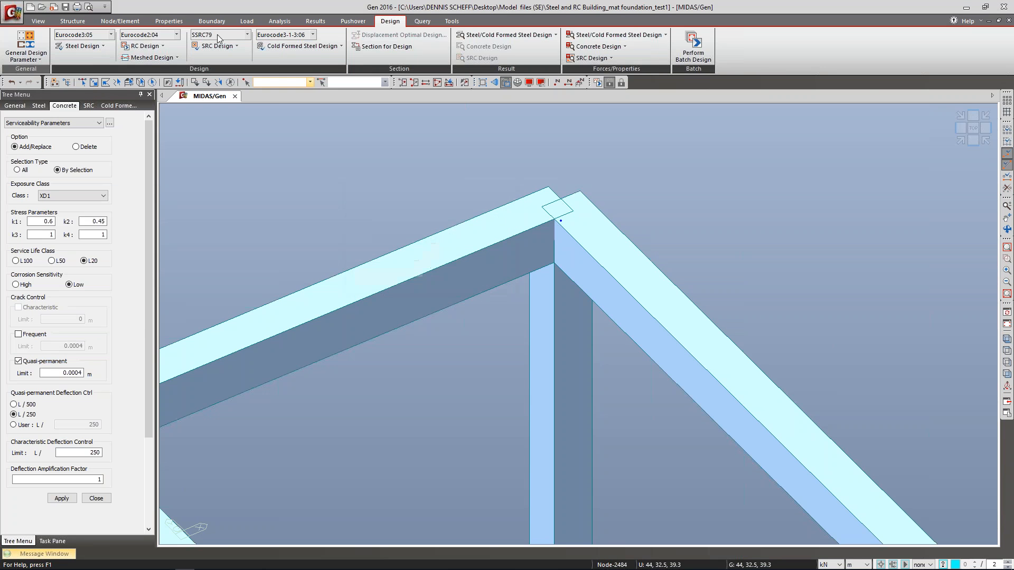
Step: Review the RC design Partial Safety Factors for Material Properties for concrete, steel and long-term effects, and close them without changes
left_click(161, 46)
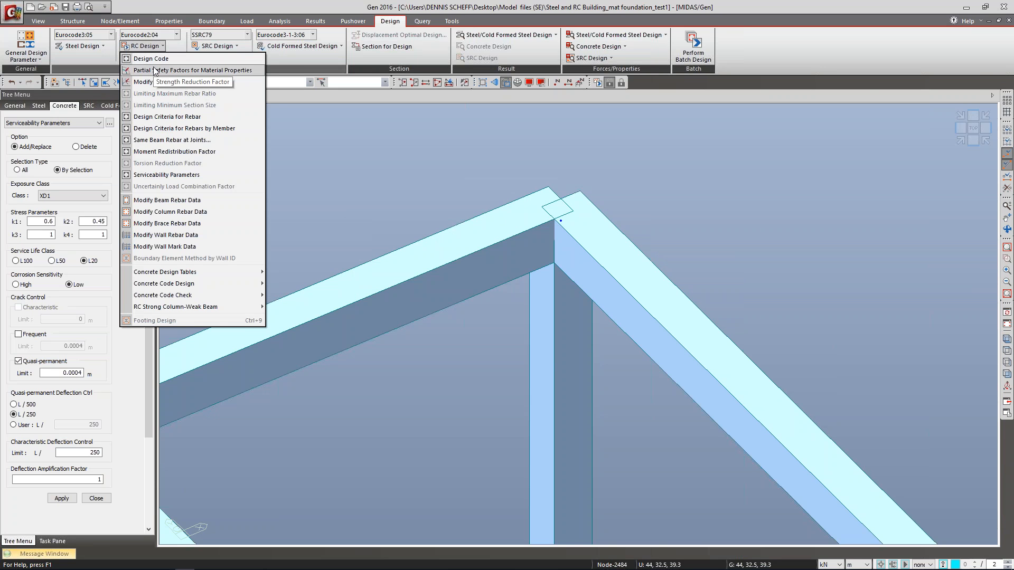
left_click(167, 70)
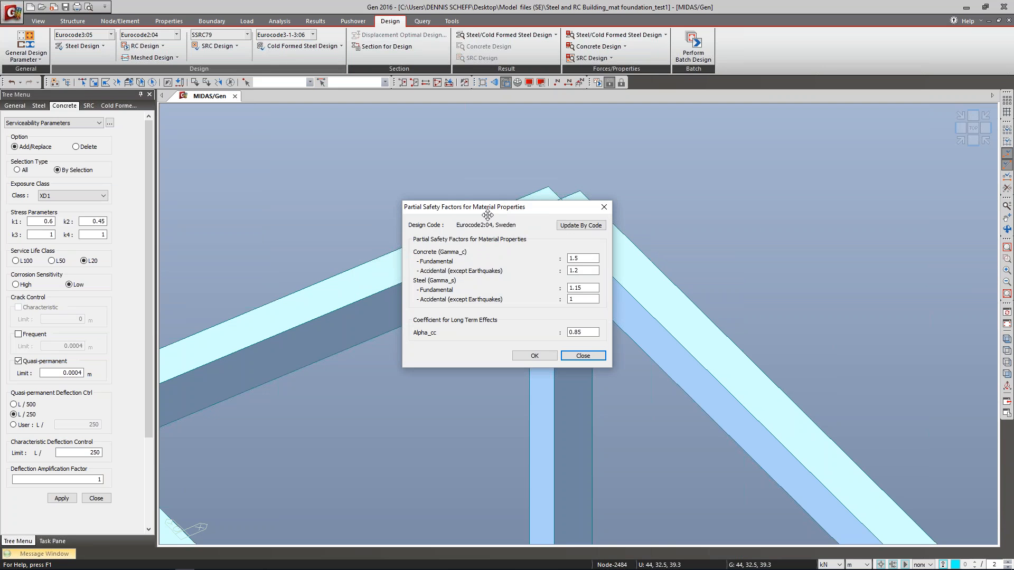
left_click_drag(496, 213, 482, 210)
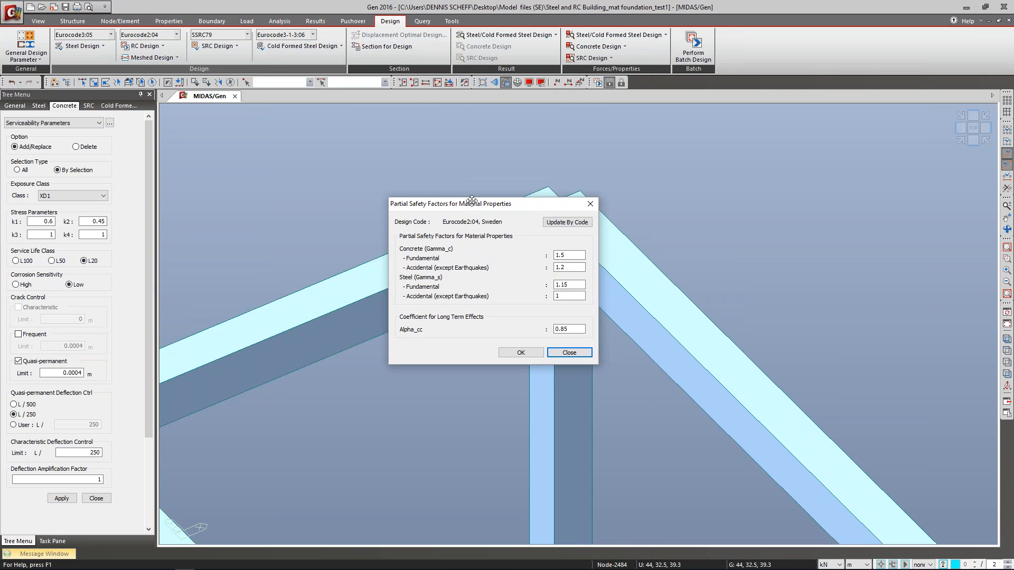
left_click_drag(473, 203, 391, 183)
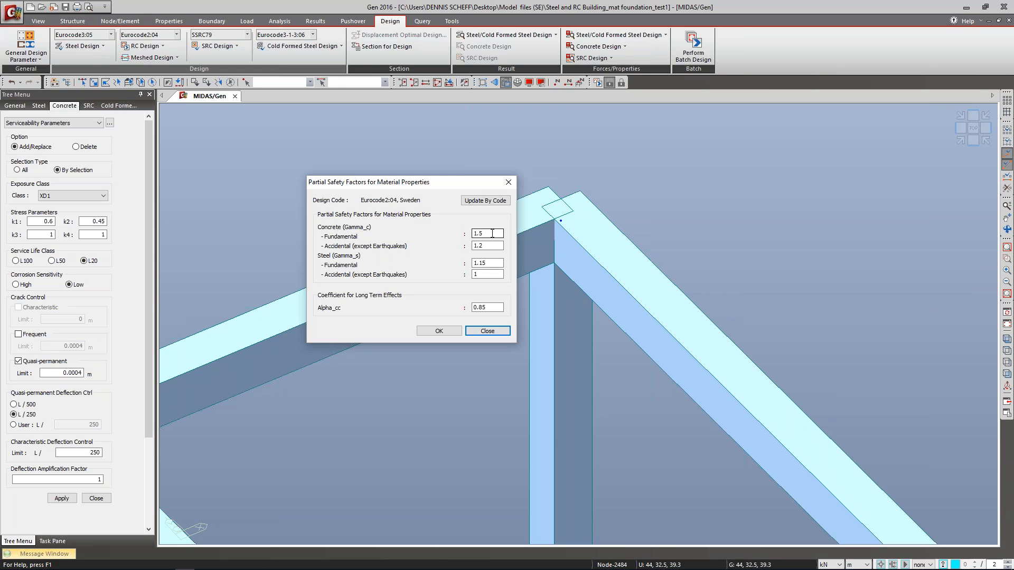
left_click_drag(452, 182, 499, 176)
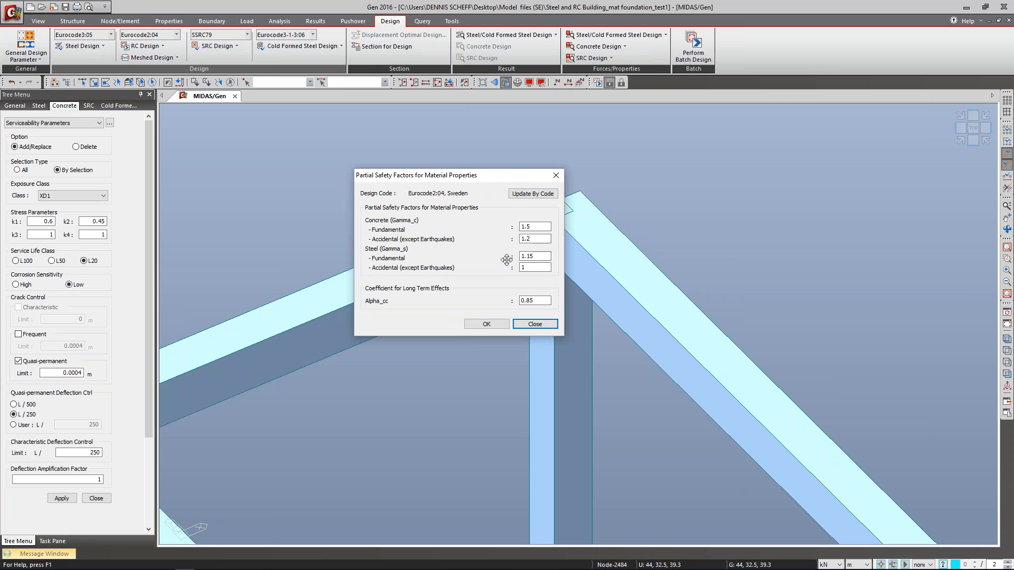
left_click(540, 229)
double_click(540, 228)
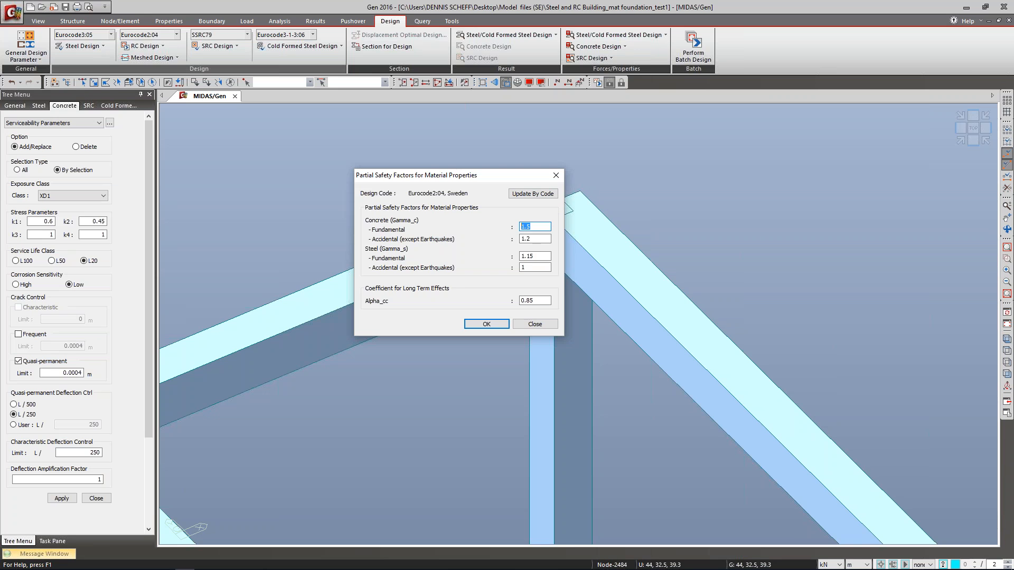
left_click(535, 324)
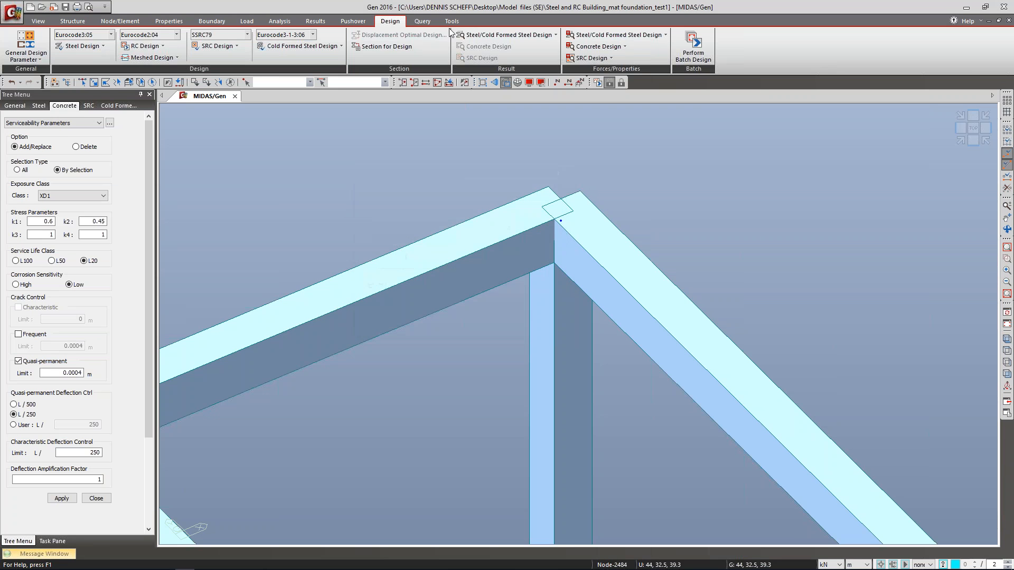
Step: Review the P-Delta Analysis Control settings for iterations, convergence tolerance and load combination, and close them without changes
left_click(279, 21)
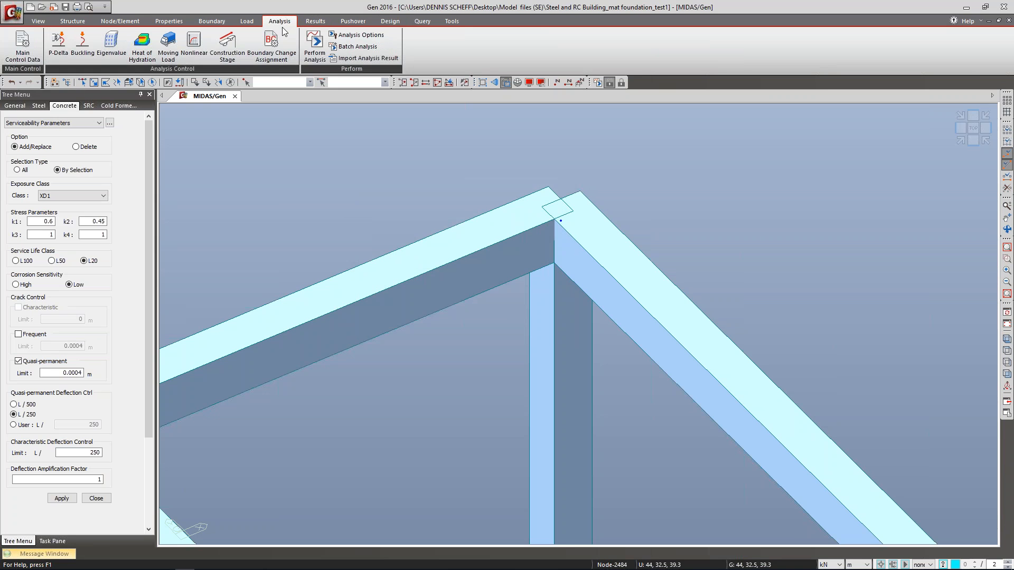
left_click(58, 42)
left_click_drag(129, 65, 386, 153)
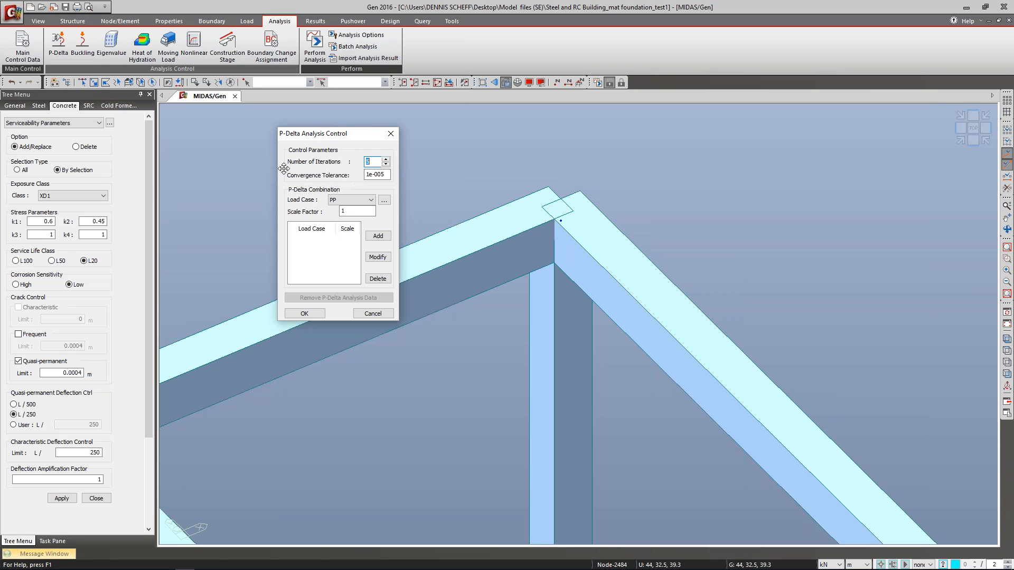
left_click(391, 134)
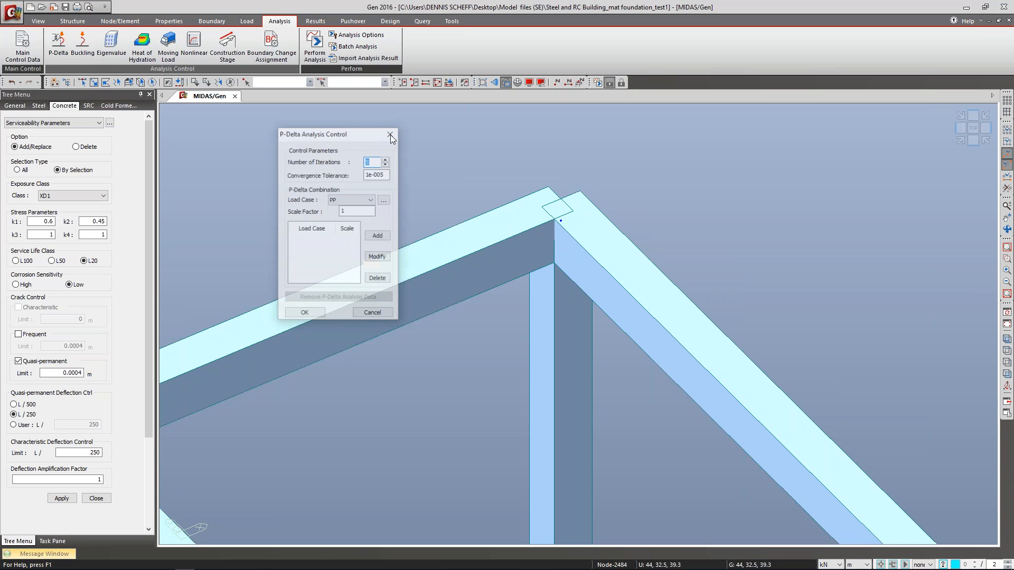
Step: Review the RC Design Criteria for Rebars and the rebar sizes available for beam main bars, and close both without changes
left_click(388, 21)
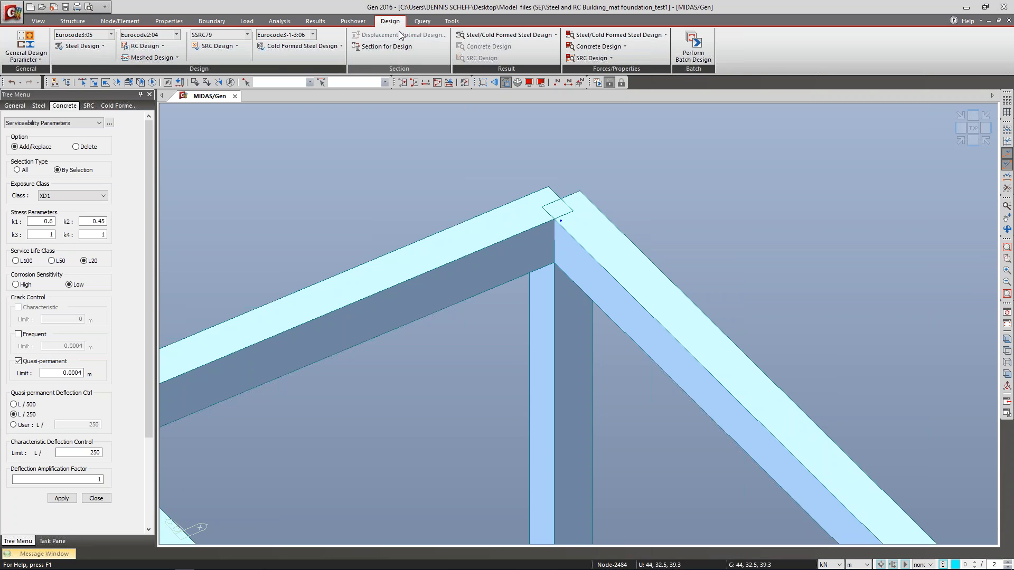
left_click(148, 48)
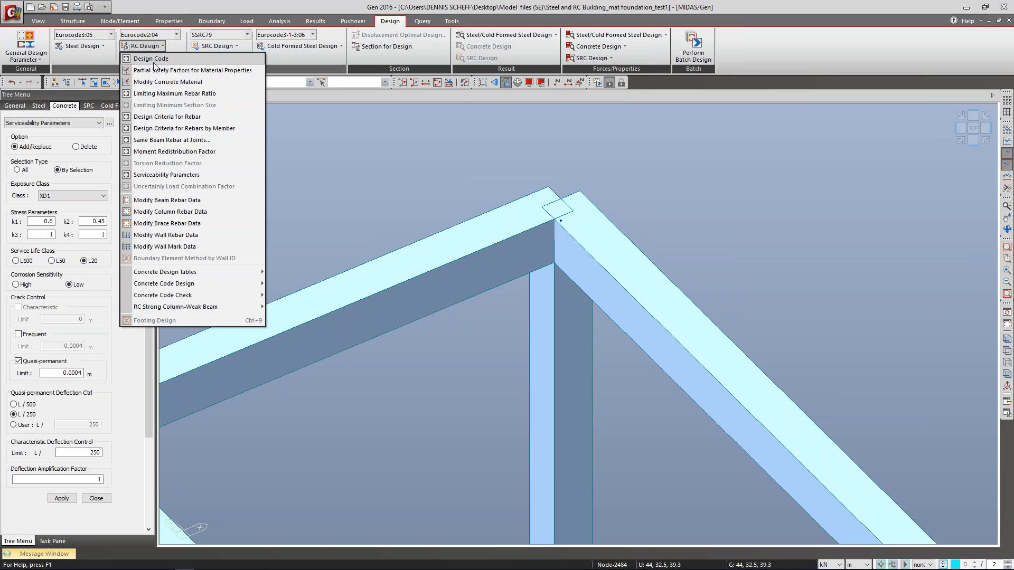
left_click(166, 116)
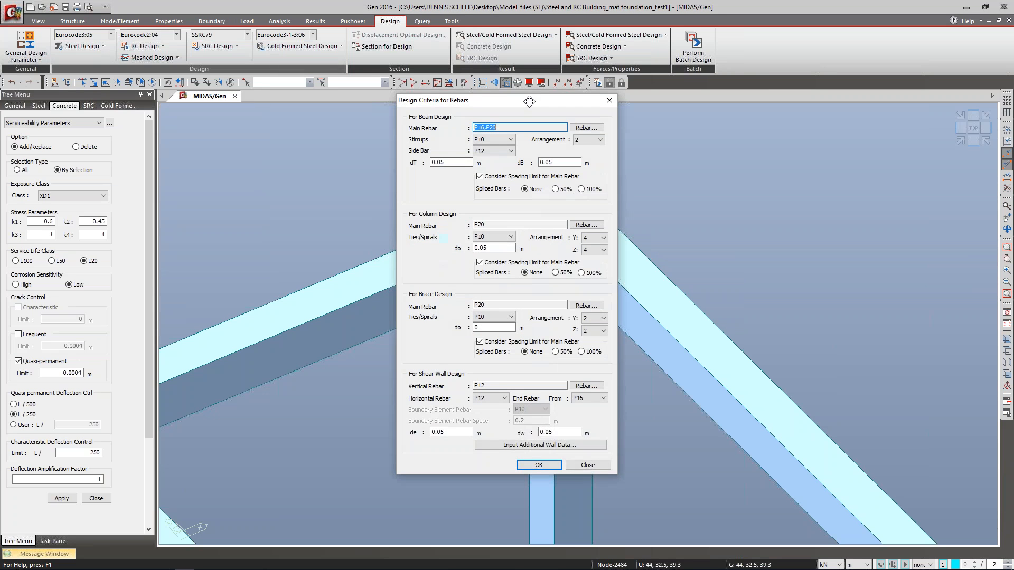
left_click_drag(529, 101, 479, 105)
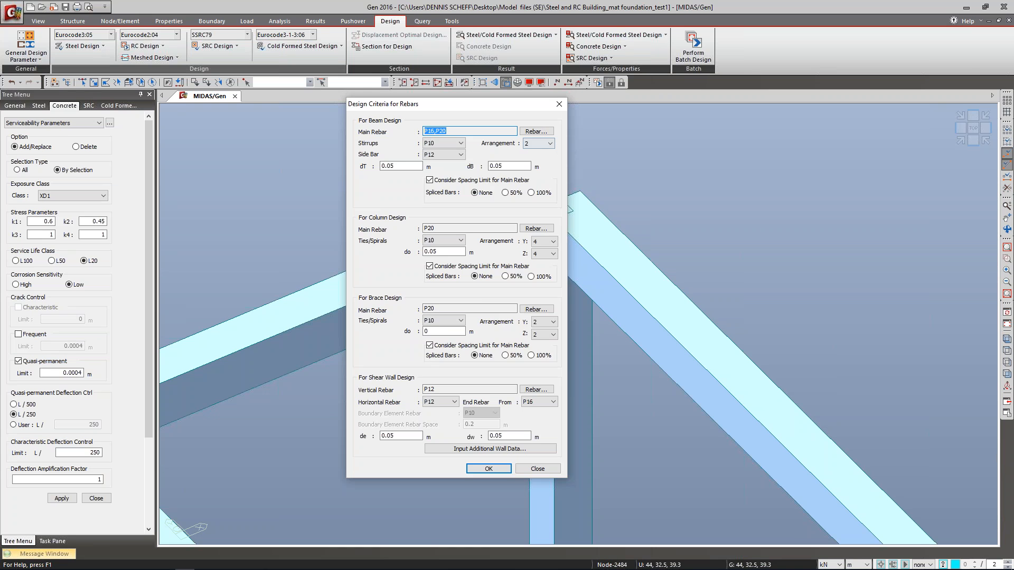
left_click(536, 132)
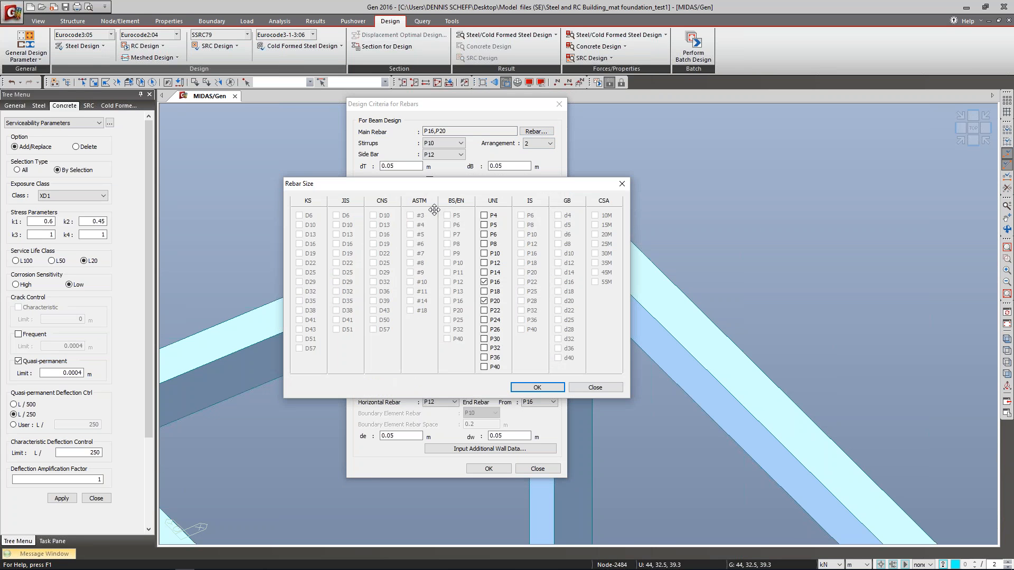
left_click_drag(480, 185, 442, 189)
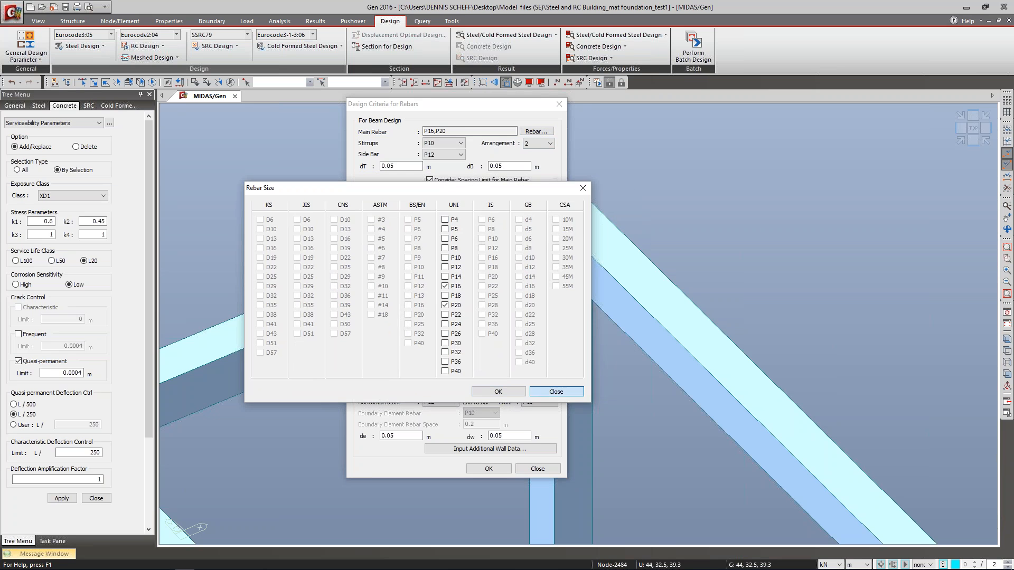
left_click(556, 391)
left_click(559, 104)
Step: Apply the Design Code preferences, including the SRC rebar material code, and accept deleting the rebar design criteria and existing beam, column, wall and slab rebar
left_click(451, 22)
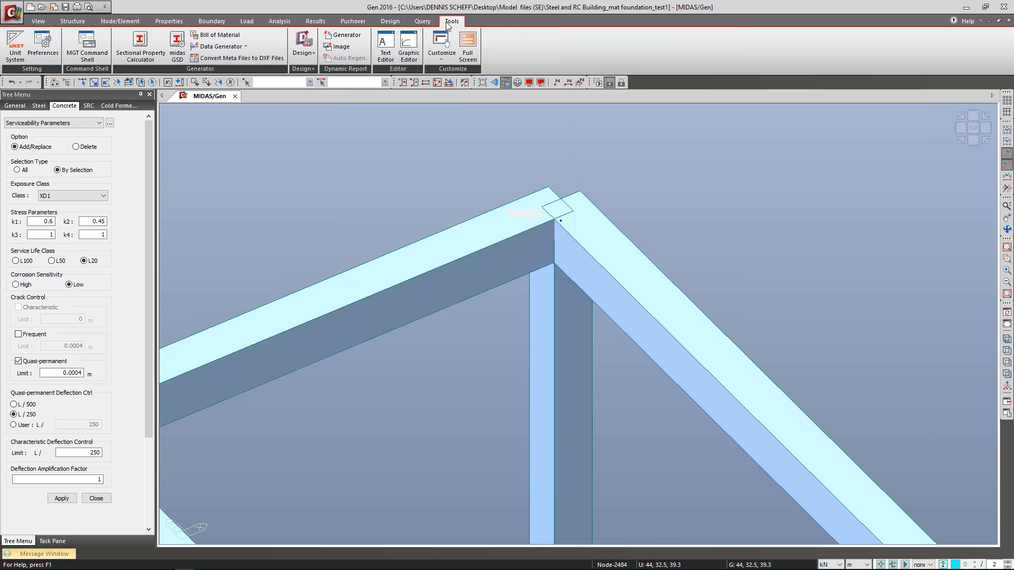
left_click(43, 45)
left_click_drag(467, 202, 412, 144)
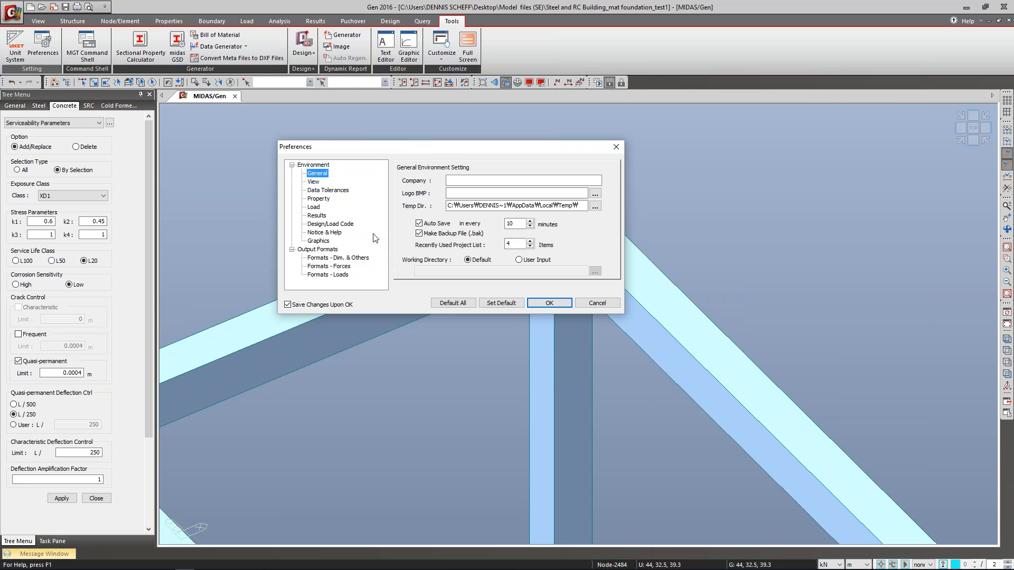
left_click(340, 224)
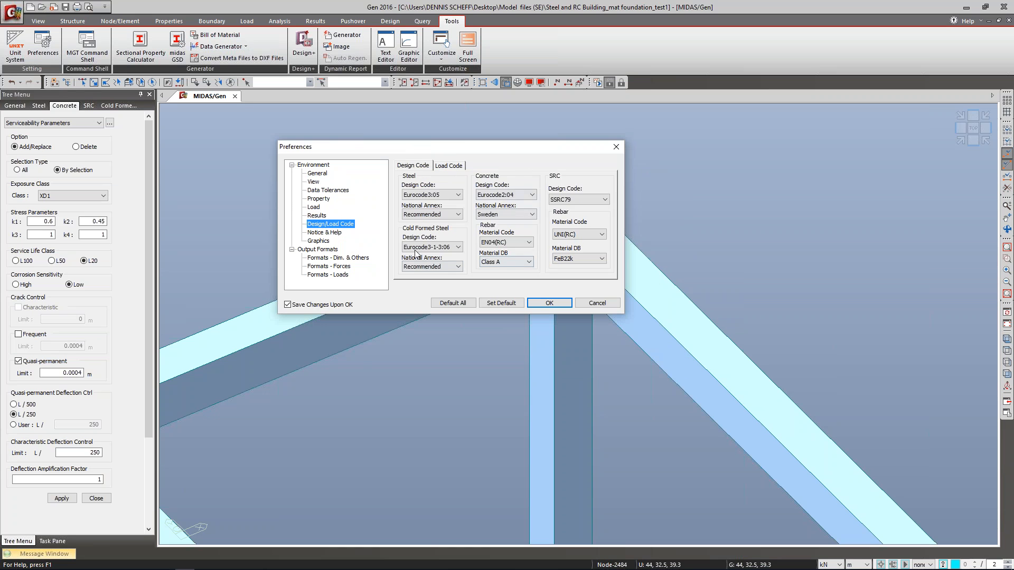
left_click(587, 237)
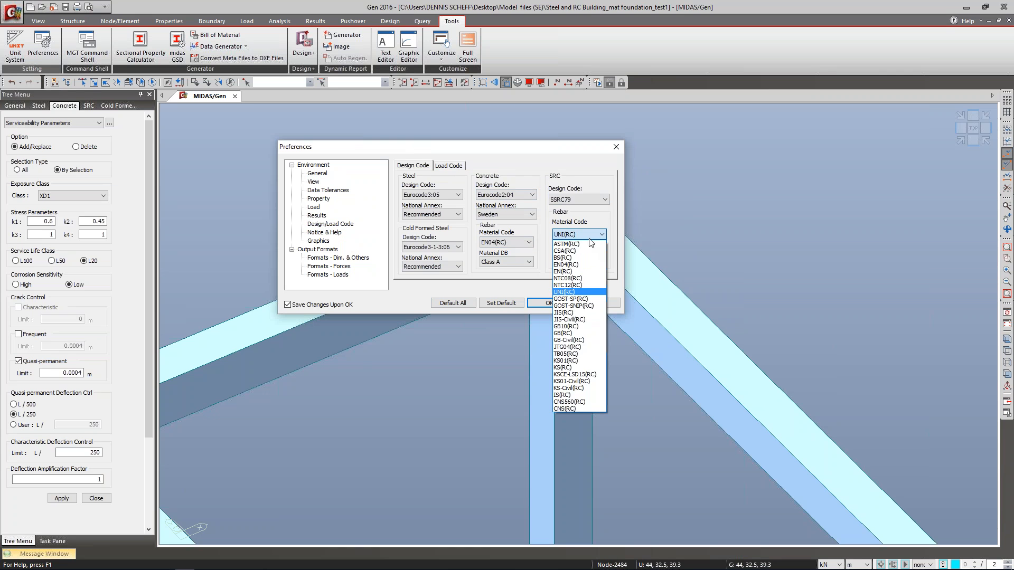
left_click(587, 292)
left_click(560, 306)
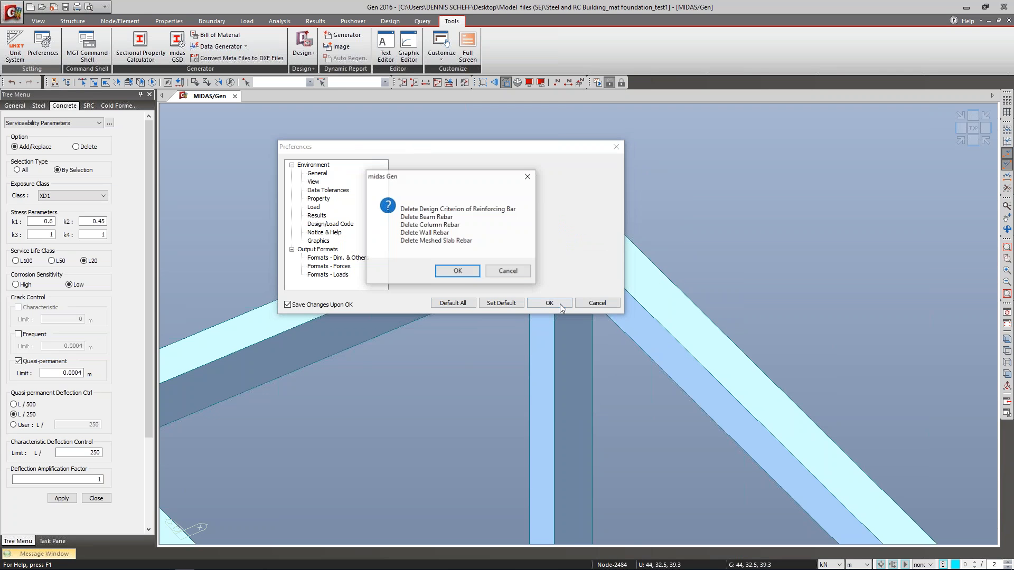
left_click(458, 271)
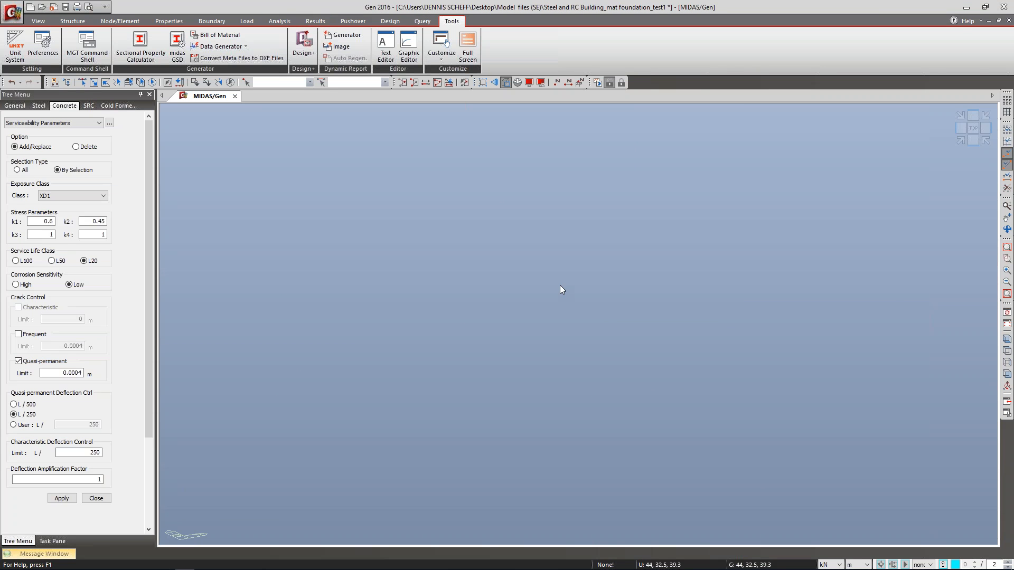
Step: Restore the isometric view of the building, and recheck the Design Criteria for Rebars and beam main rebar sizes without changing them
left_click(961, 139)
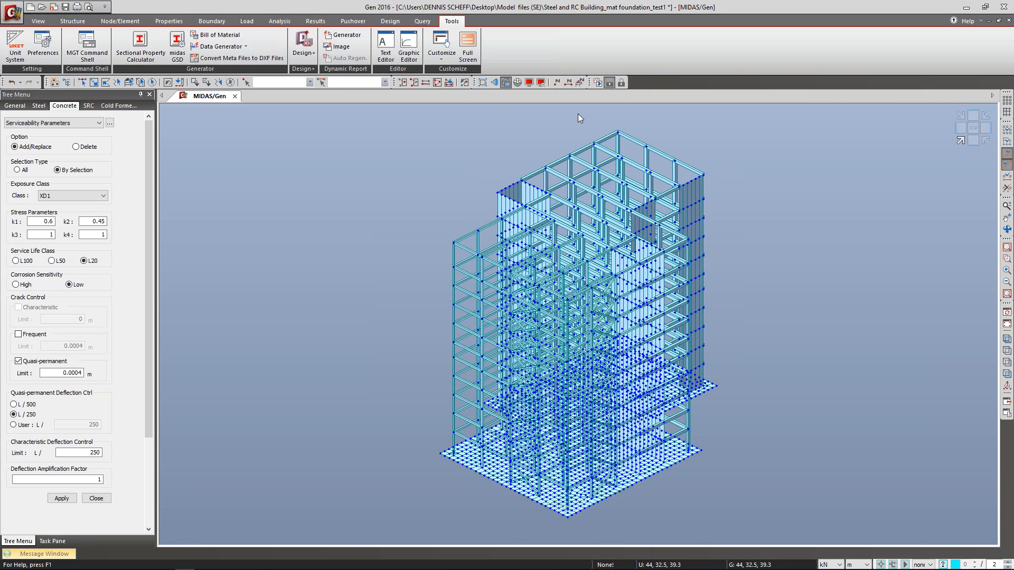
left_click(390, 21)
left_click(162, 47)
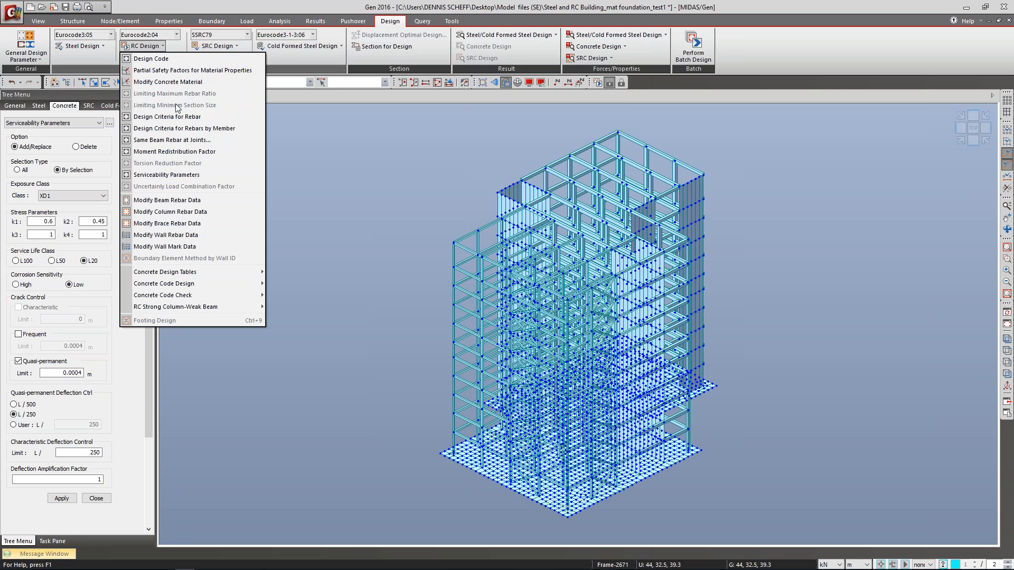
left_click(192, 121)
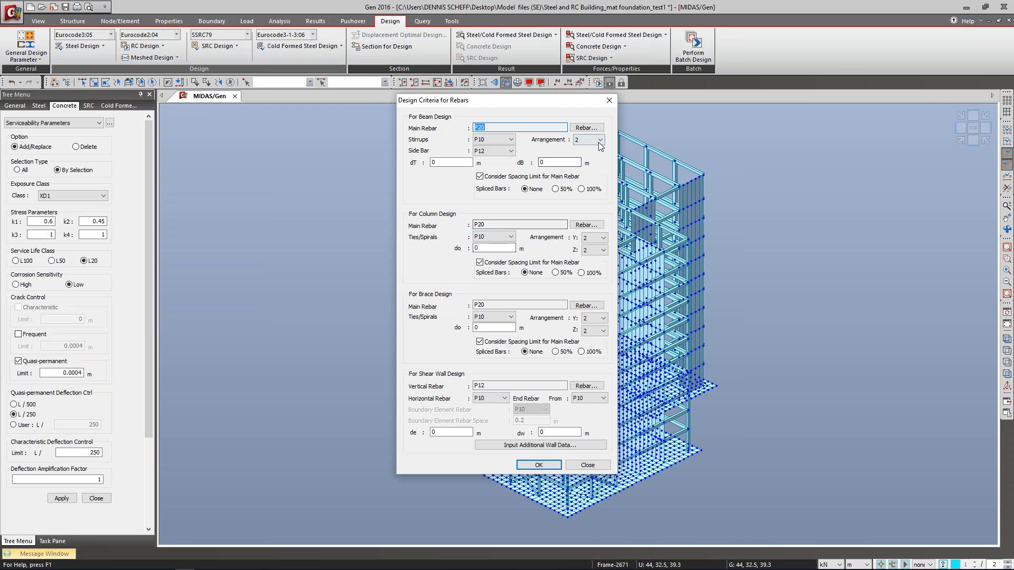
left_click(586, 127)
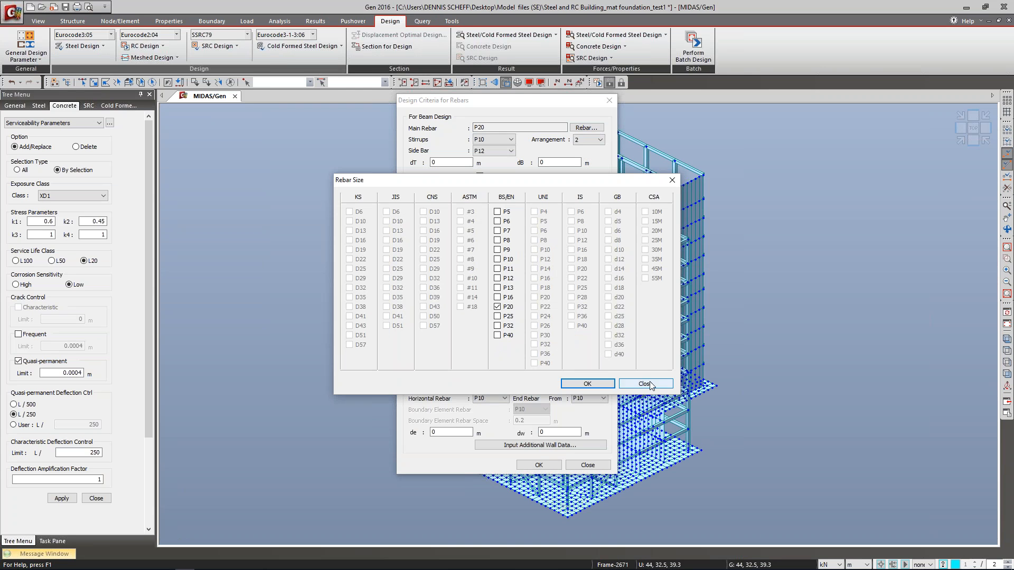
left_click(672, 180)
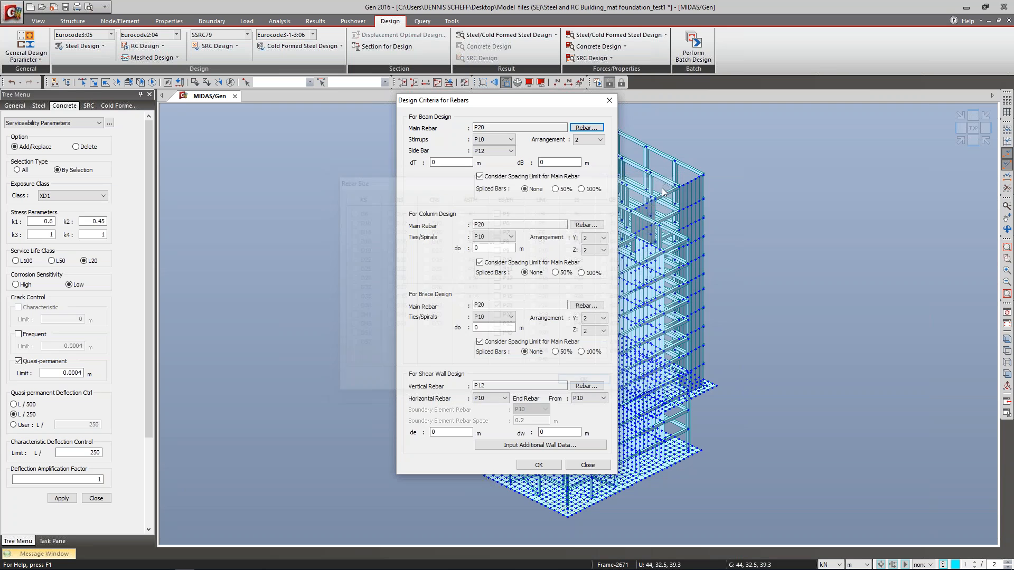
left_click(609, 101)
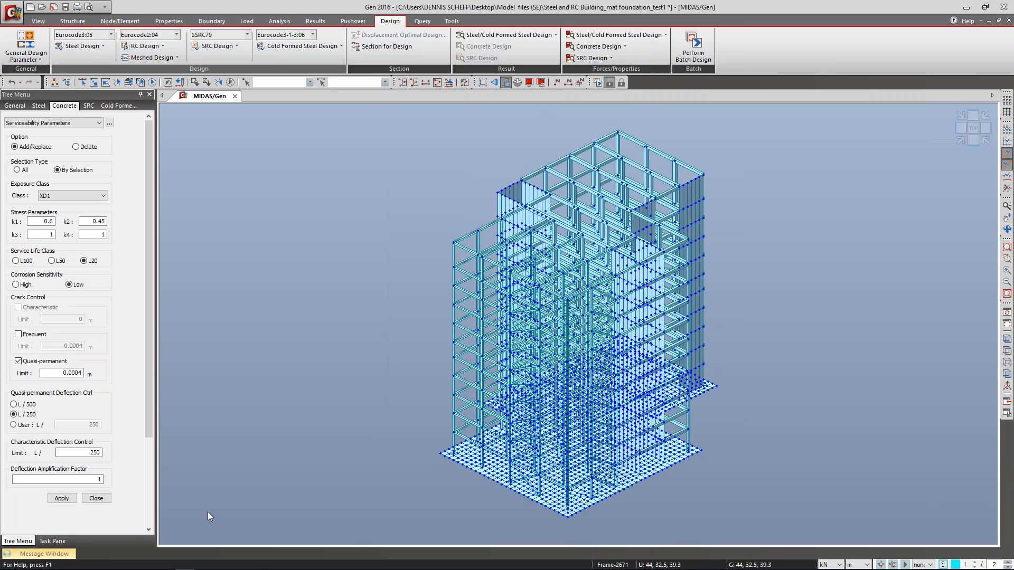
Step: Close the Serviceability Parameters and switch the model to post-processing mode to make the concrete code design commands available
left_click(94, 498)
left_click(159, 47)
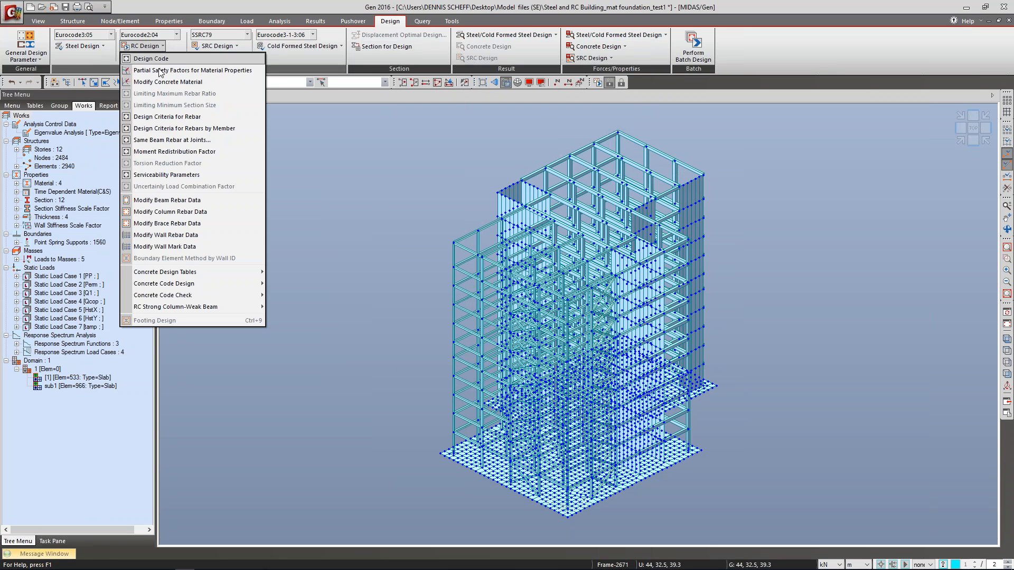
mouse_move(180, 284)
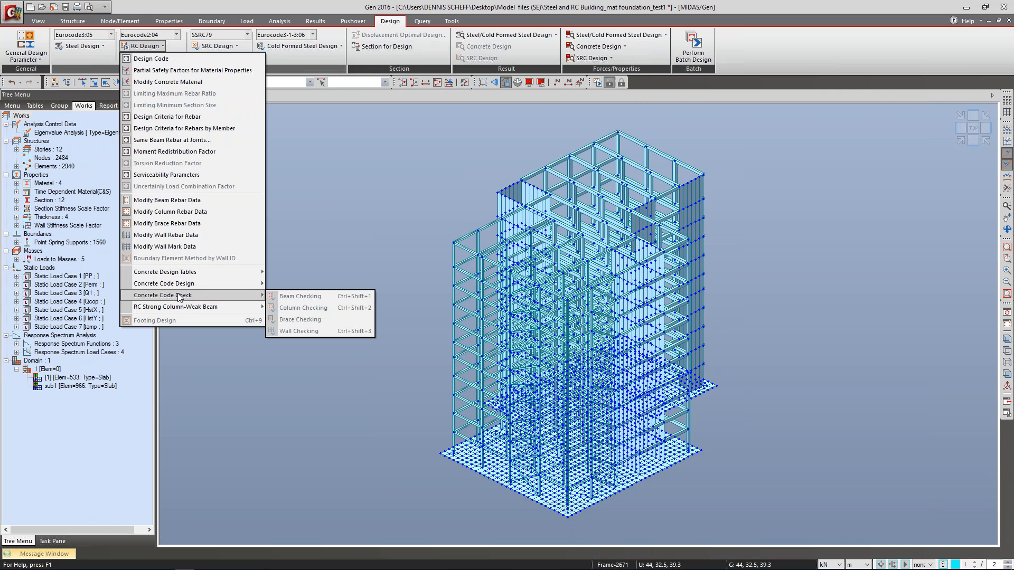
left_click(622, 83)
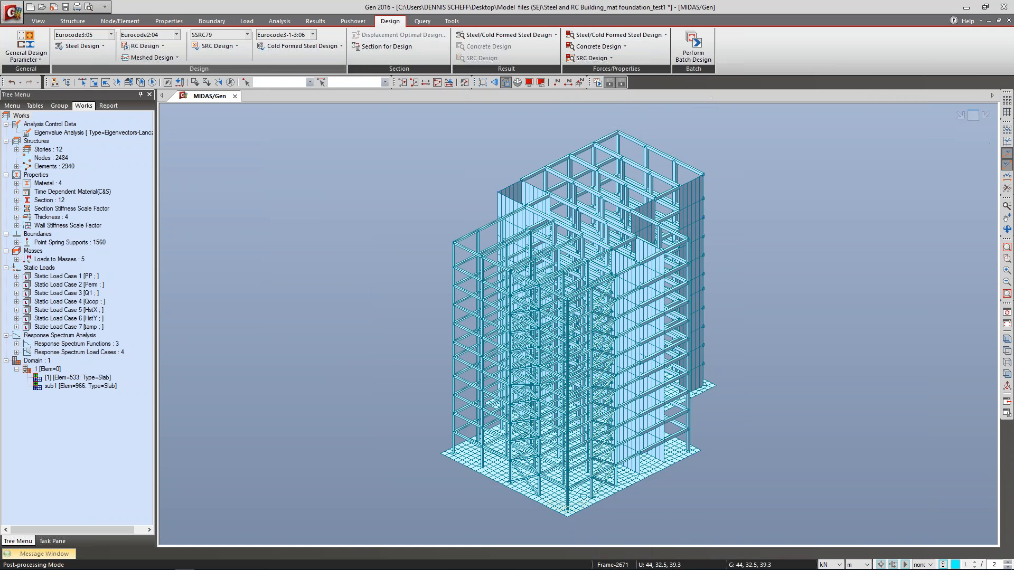
left_click(159, 48)
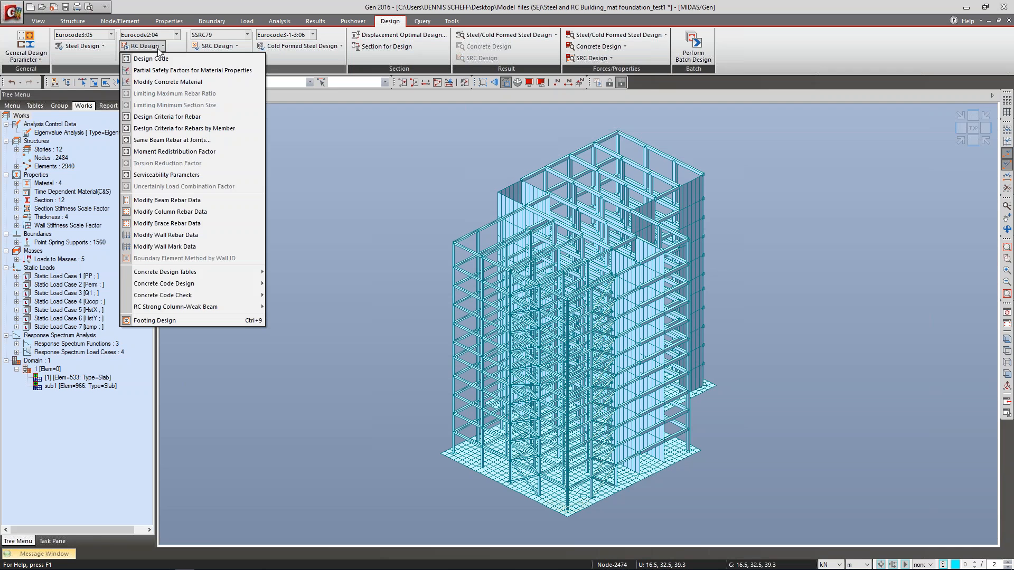
mouse_move(172, 288)
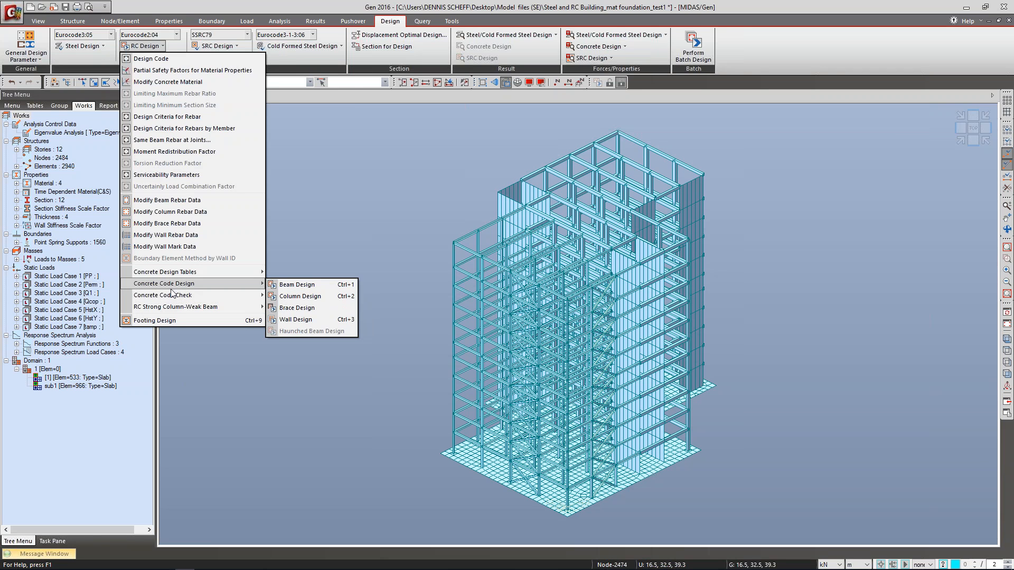
left_click(373, 261)
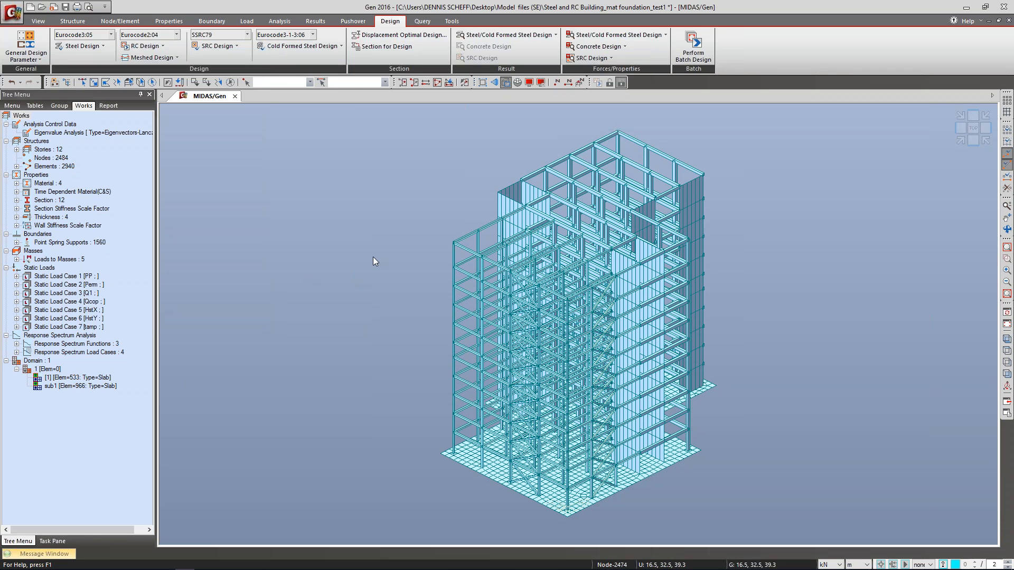
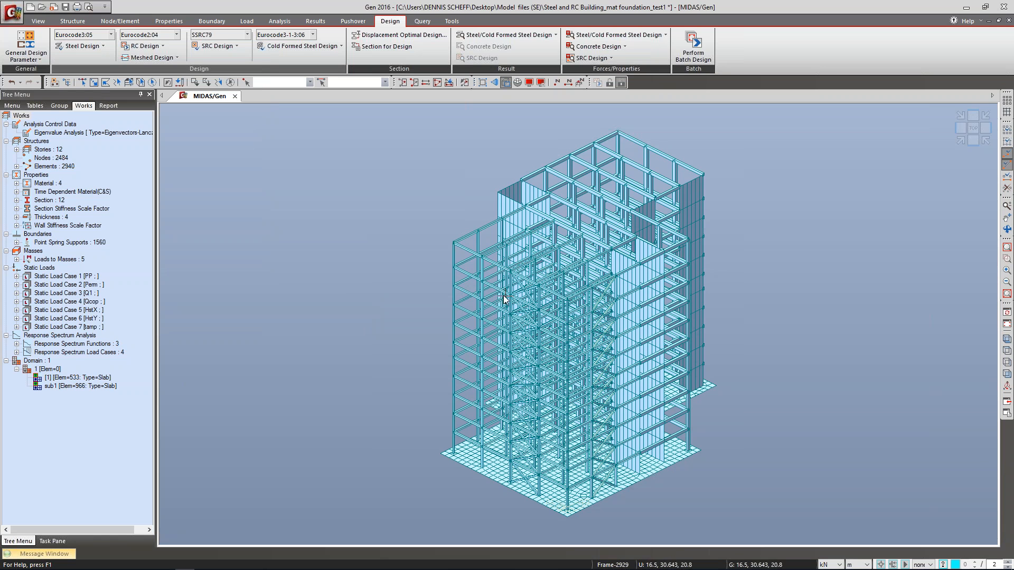
Step: Examine the model's breakdown into beam, plate and wall elements and view the building from another angle
left_click(16, 167)
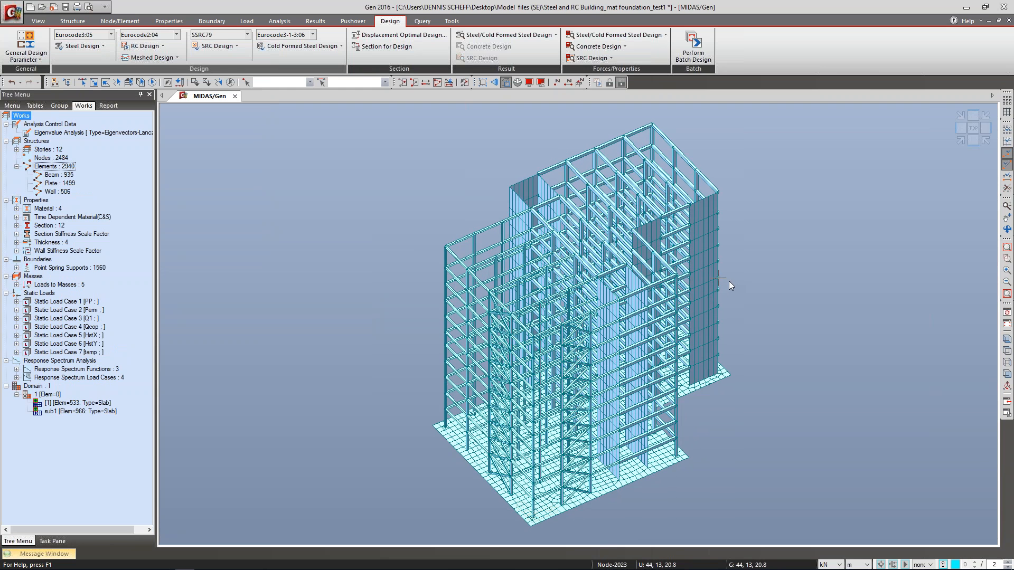
middle_click_drag(737, 283, 665, 293)
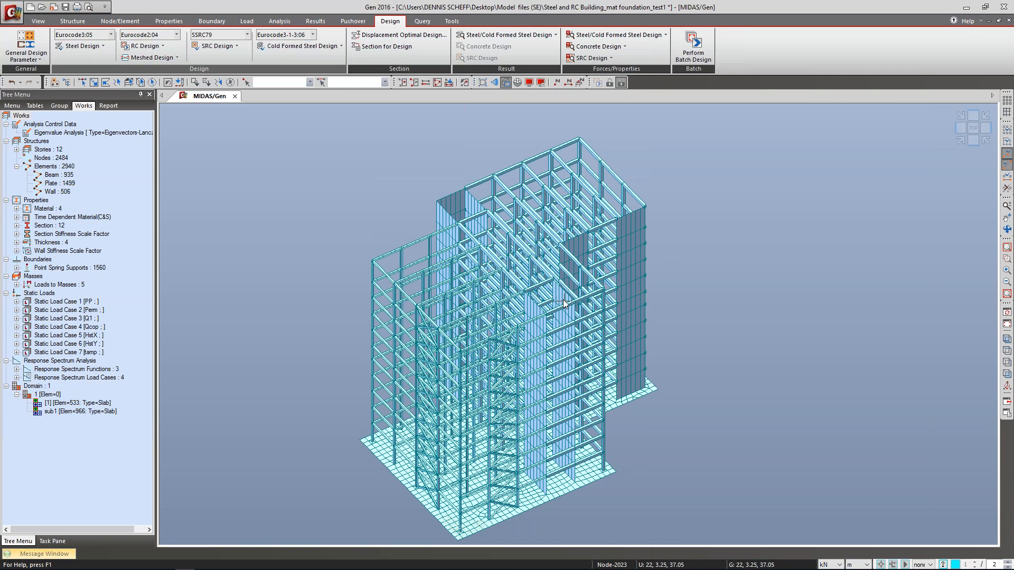
left_click(33, 57)
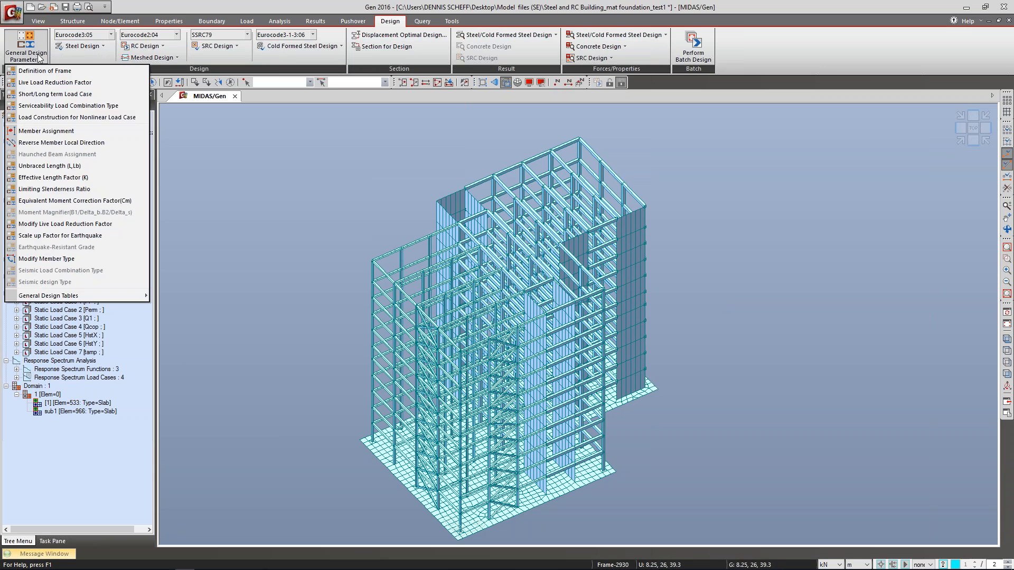
left_click(295, 219)
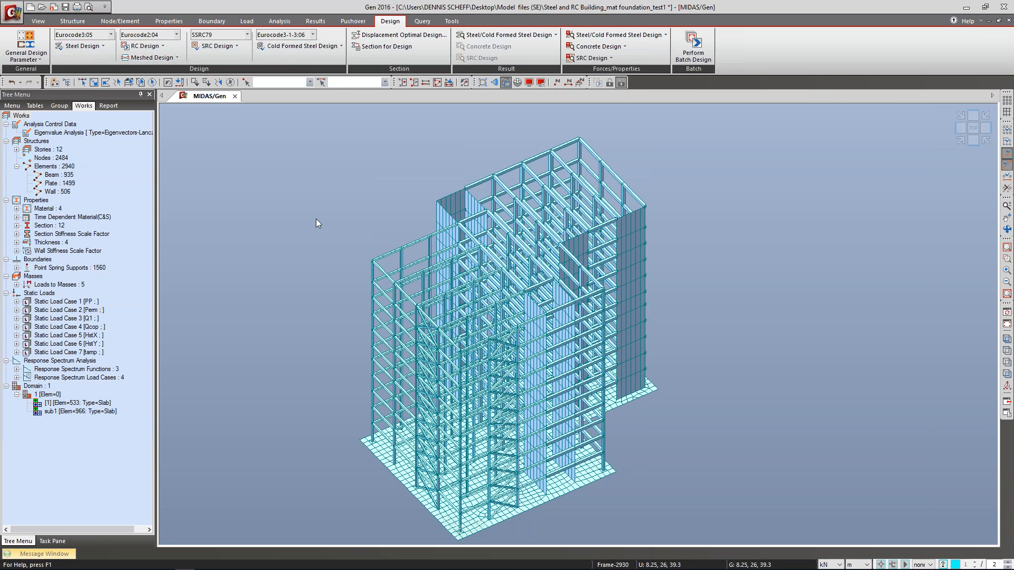
Step: Run the Concrete Code Design for the RC beams to Eurocode2:04
left_click(161, 47)
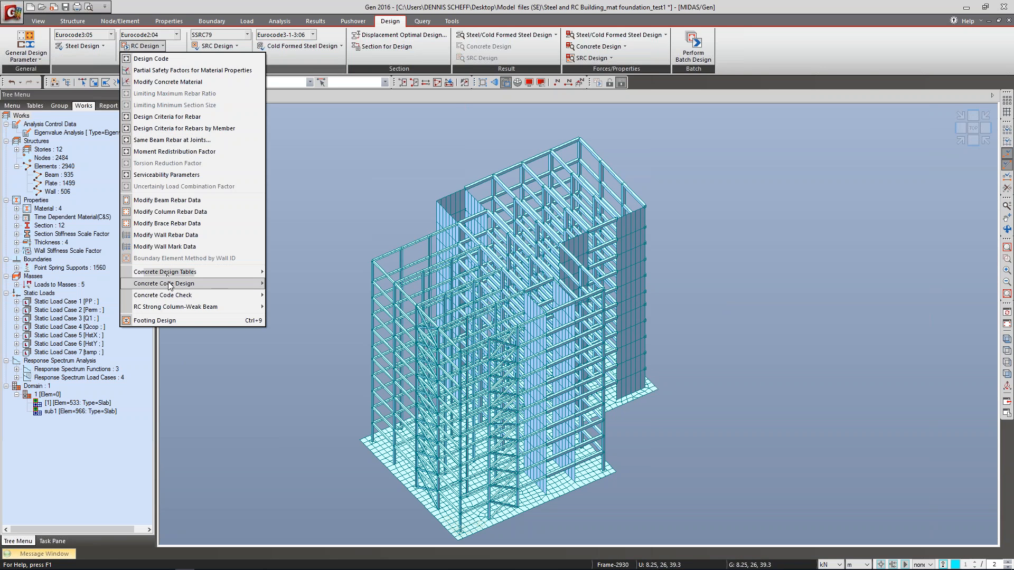
mouse_move(170, 287)
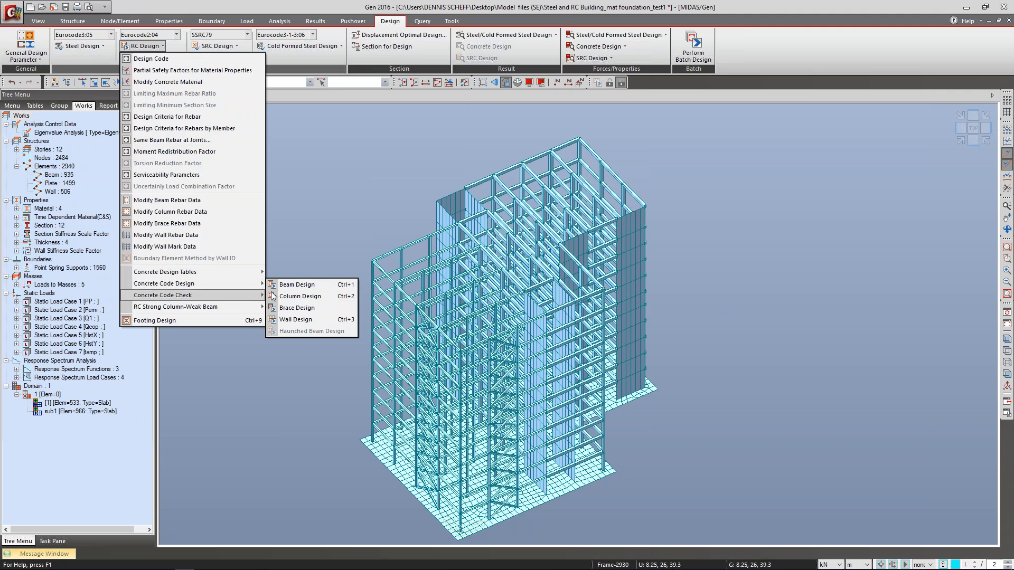
left_click(294, 285)
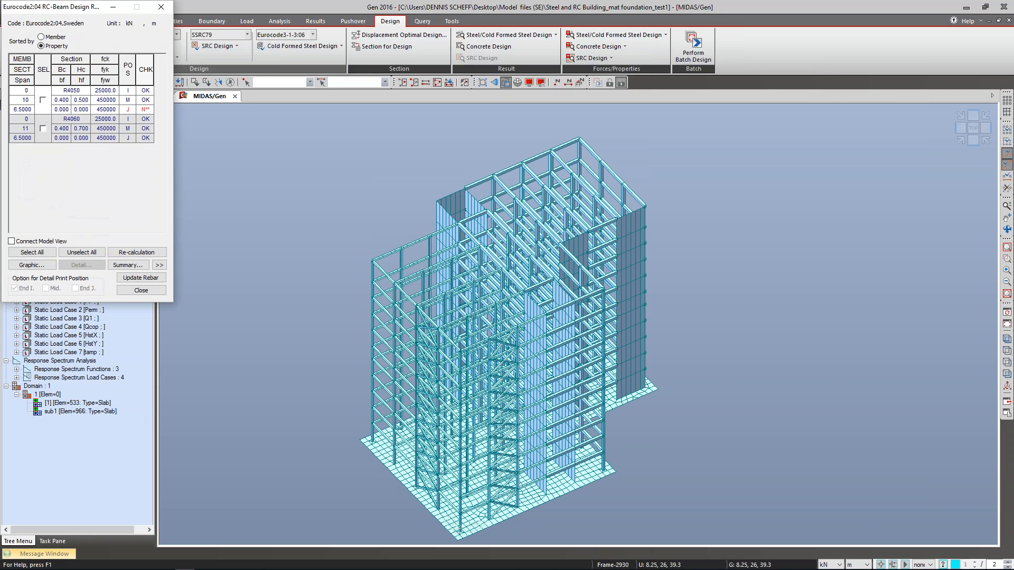
Step: Expand the RC-beam design results to show all force, rebar and stirrup columns, and keep them sorted by property
left_click_drag(85, 4, 376, 132)
left_click(452, 393)
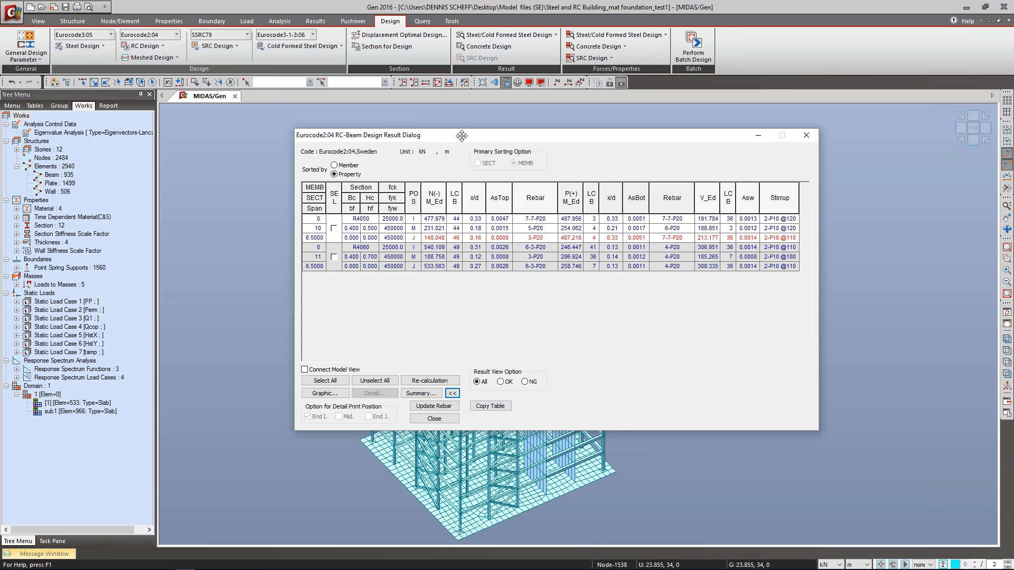
left_click_drag(466, 136, 426, 133)
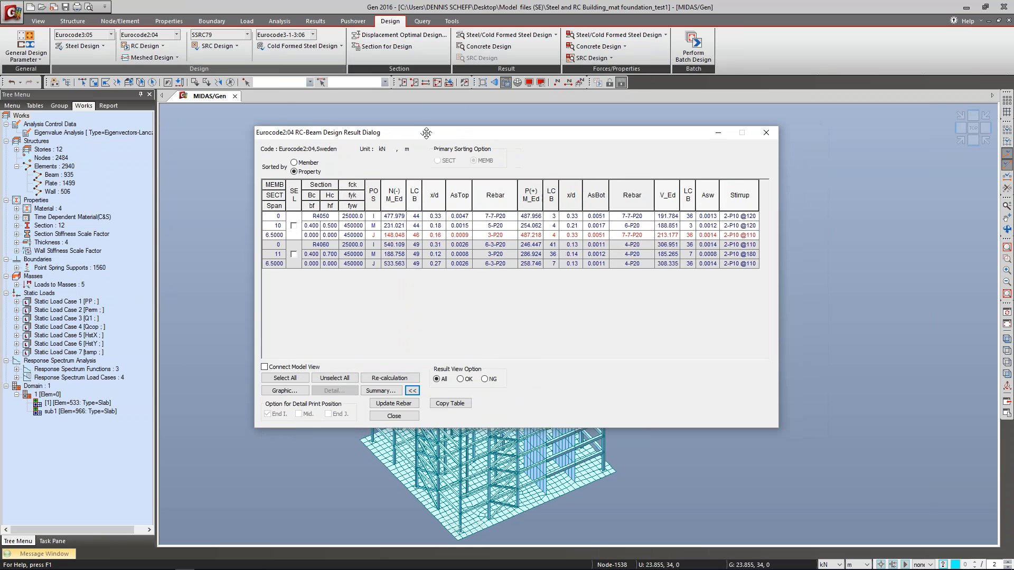
left_click(295, 163)
left_click(294, 171)
left_click_drag(375, 133, 411, 134)
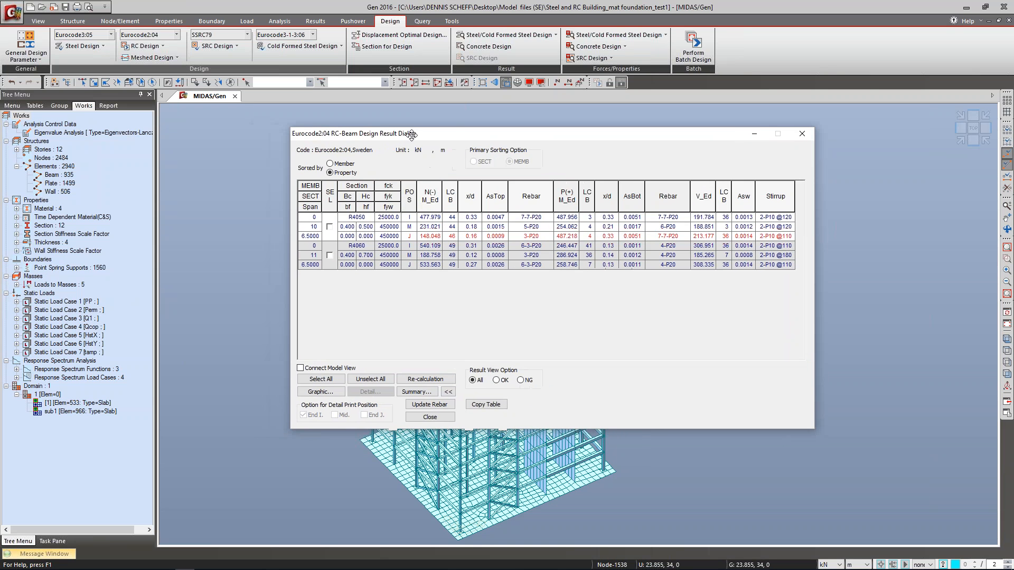
Step: List the model's materials and sections, and inspect the section data of section 11 R4060 without changing it
left_click(17, 209)
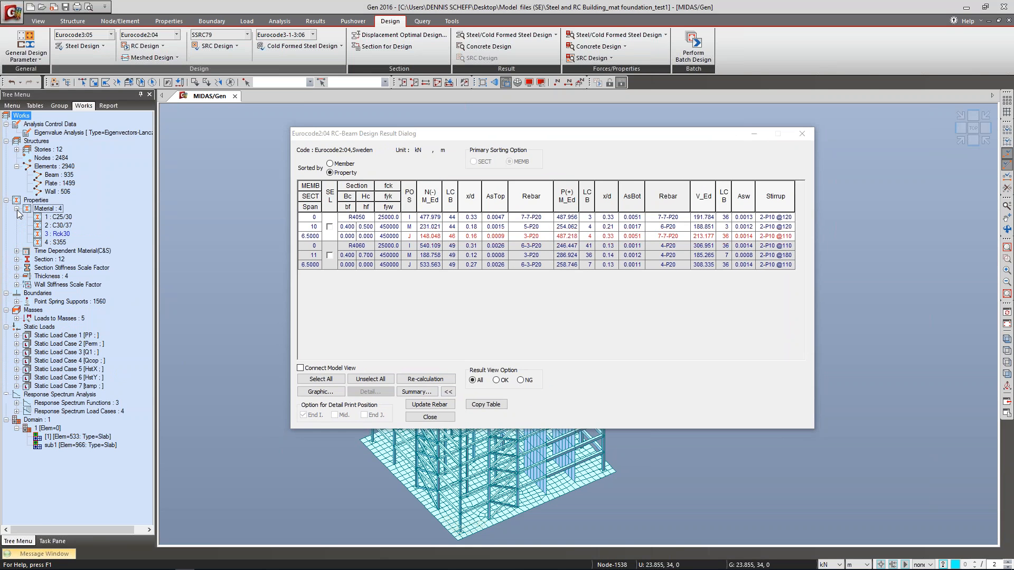
left_click(17, 259)
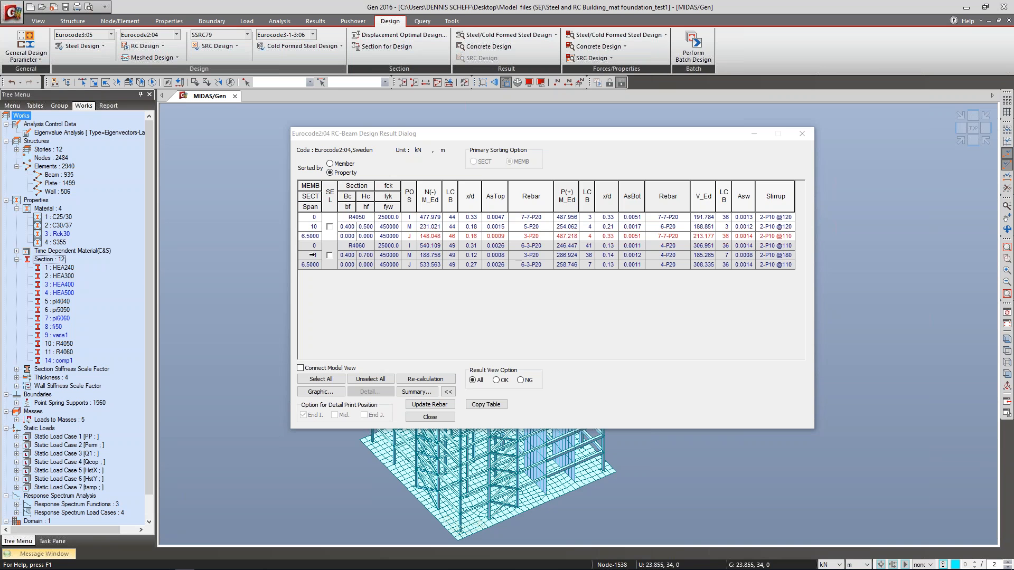
left_click(58, 352)
right_click(58, 355)
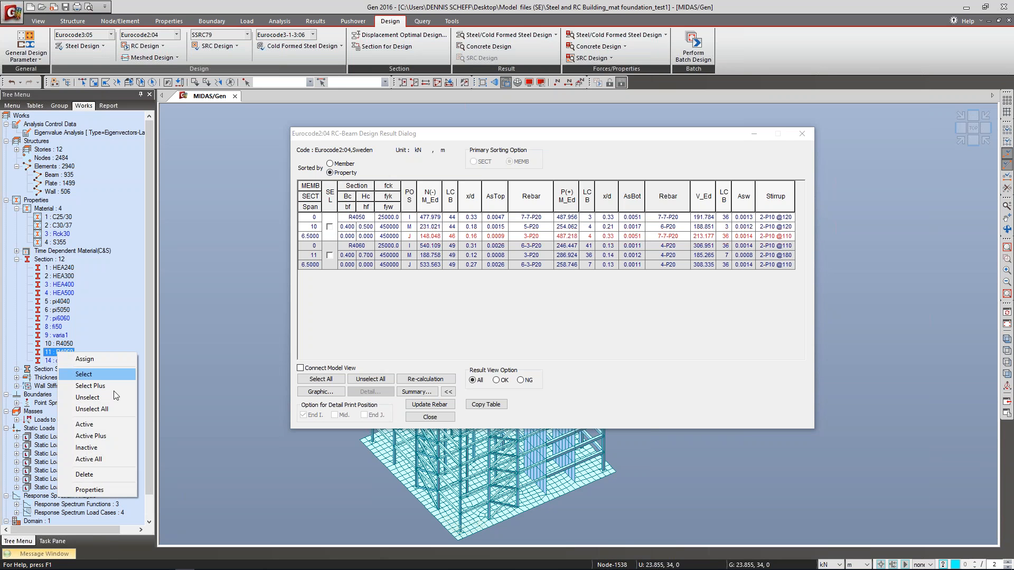
left_click(85, 493)
left_click_drag(552, 112, 441, 123)
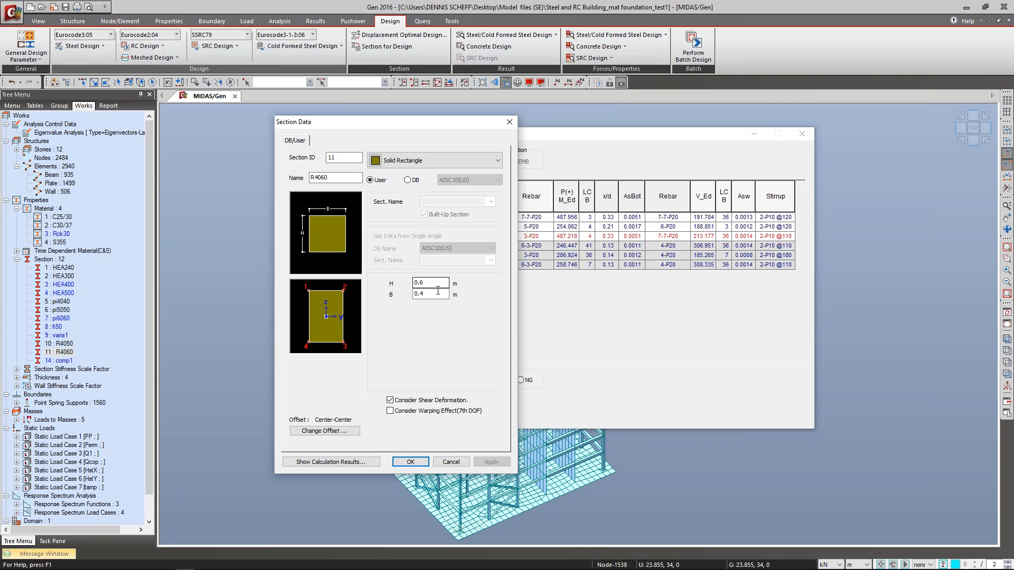
left_click(510, 122)
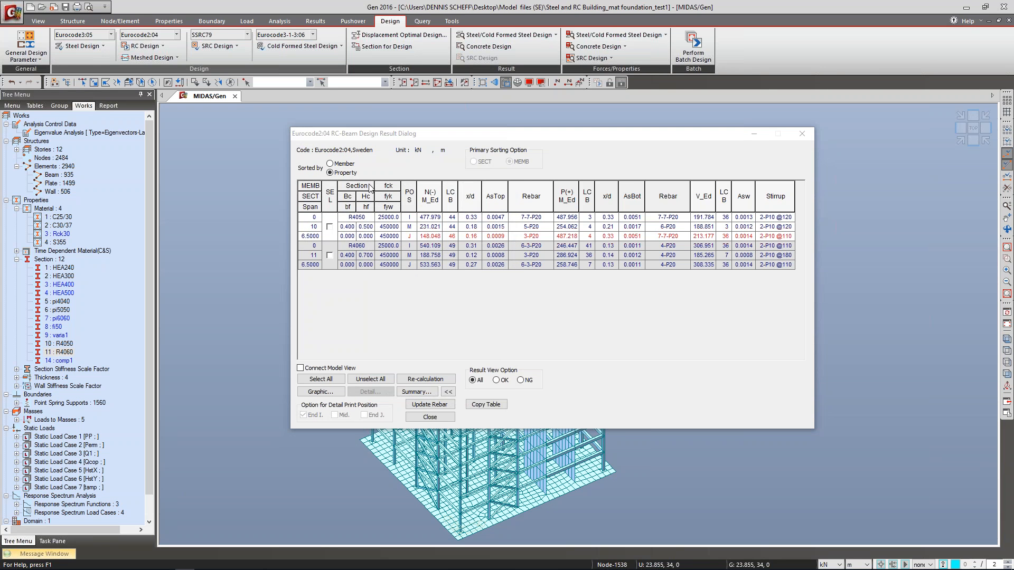
Step: Sort the beam design results by member and select element 1586 in the model, keeping the building visible beside the results
left_click(330, 164)
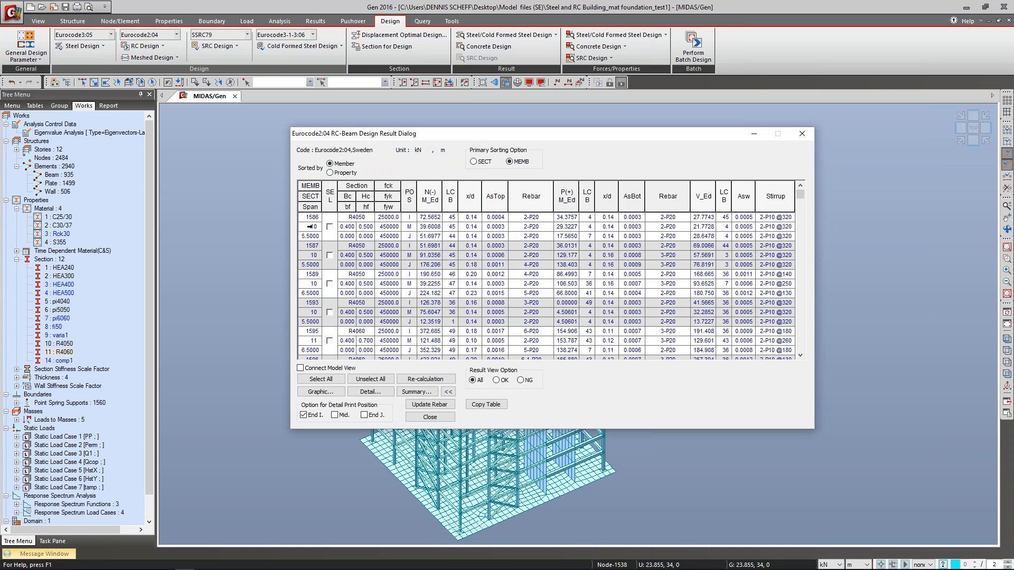
left_click_drag(438, 134, 780, 168)
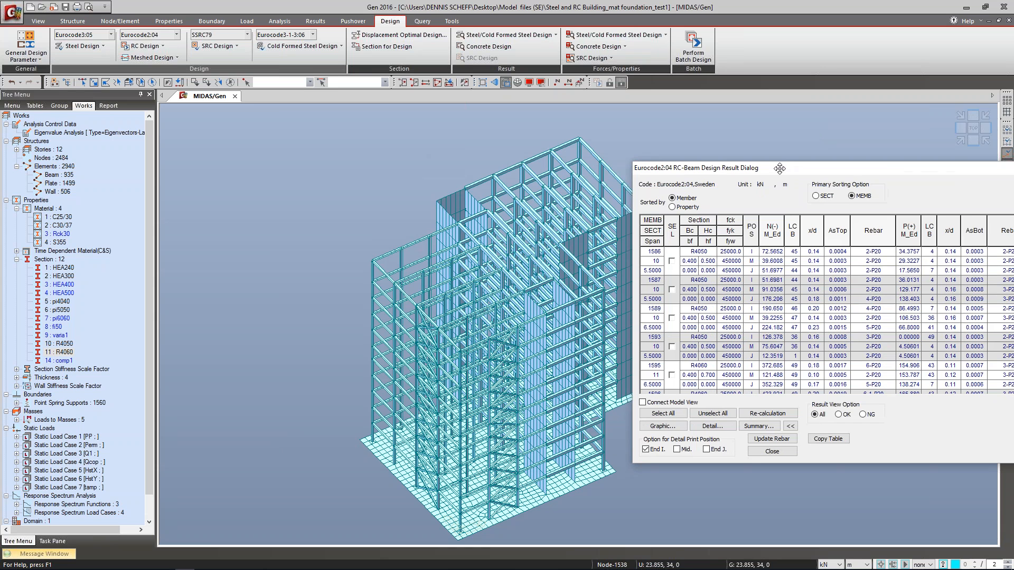
left_click(275, 82)
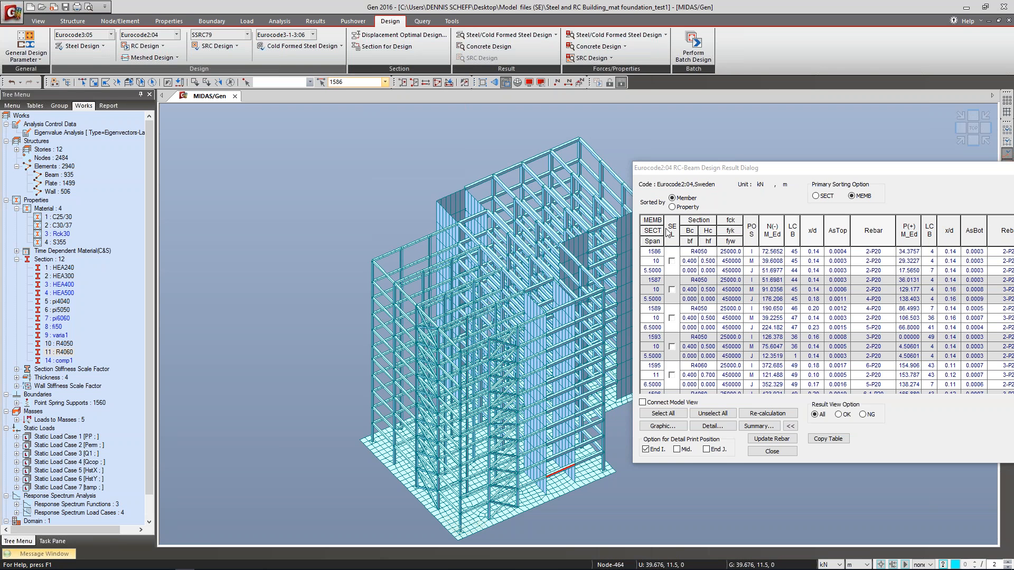
left_click(761, 168)
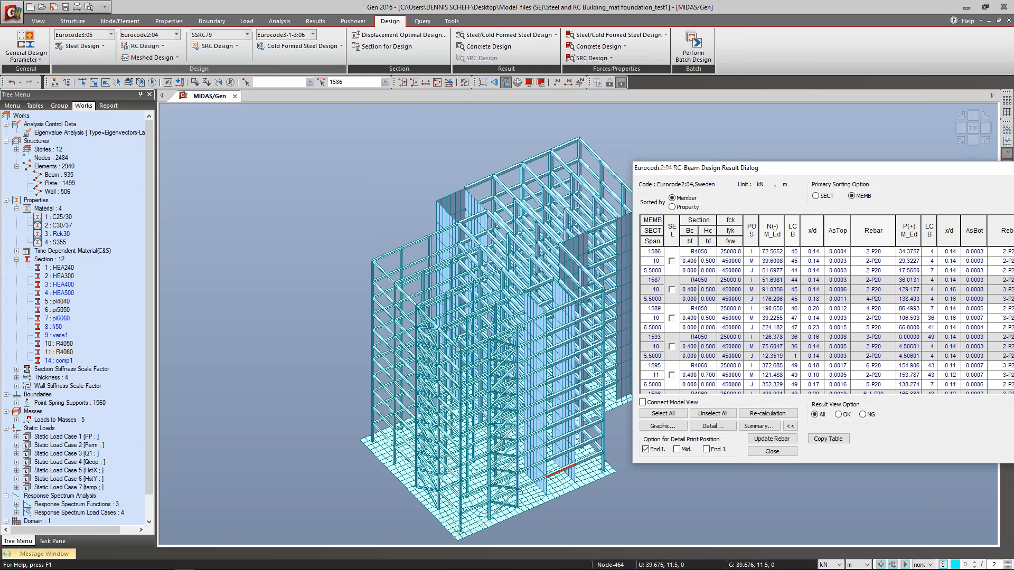
left_click_drag(759, 168, 752, 108)
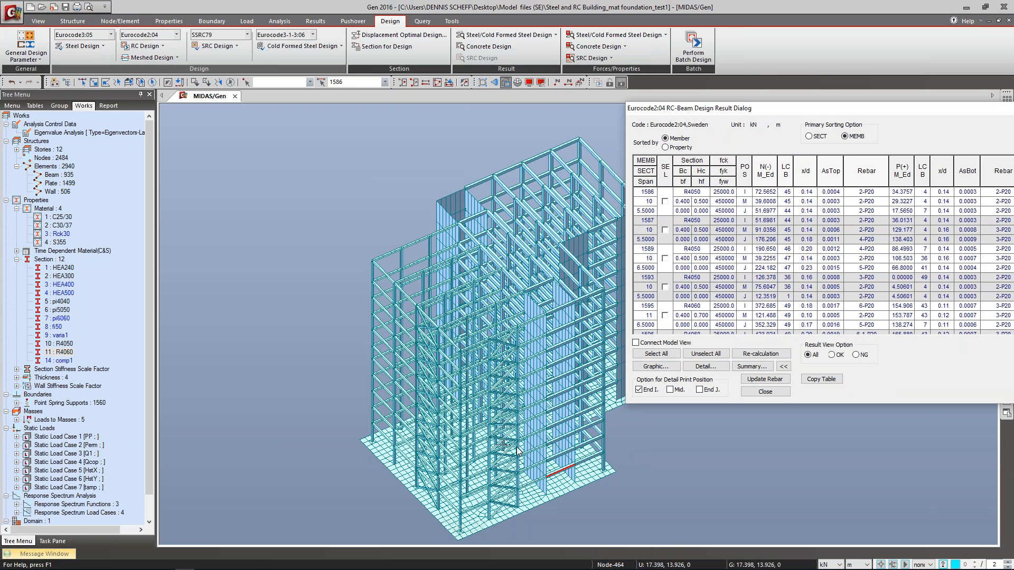
Step: Connect the results to the model view, try selecting members 1586, 1587 and 1589, and keep only member 1586 selected
left_click(636, 343)
left_click(665, 201)
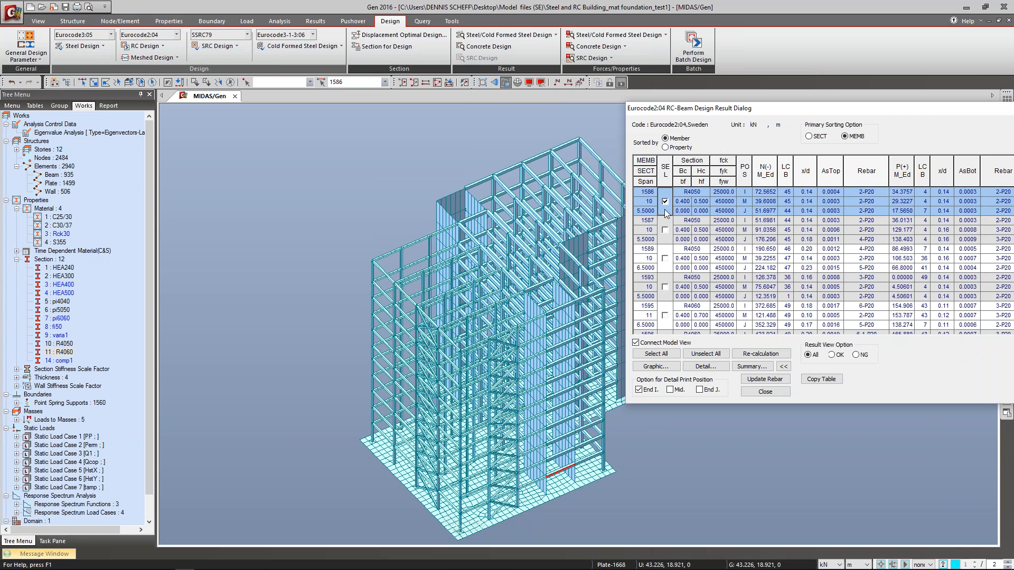
left_click(665, 236)
left_click(665, 258)
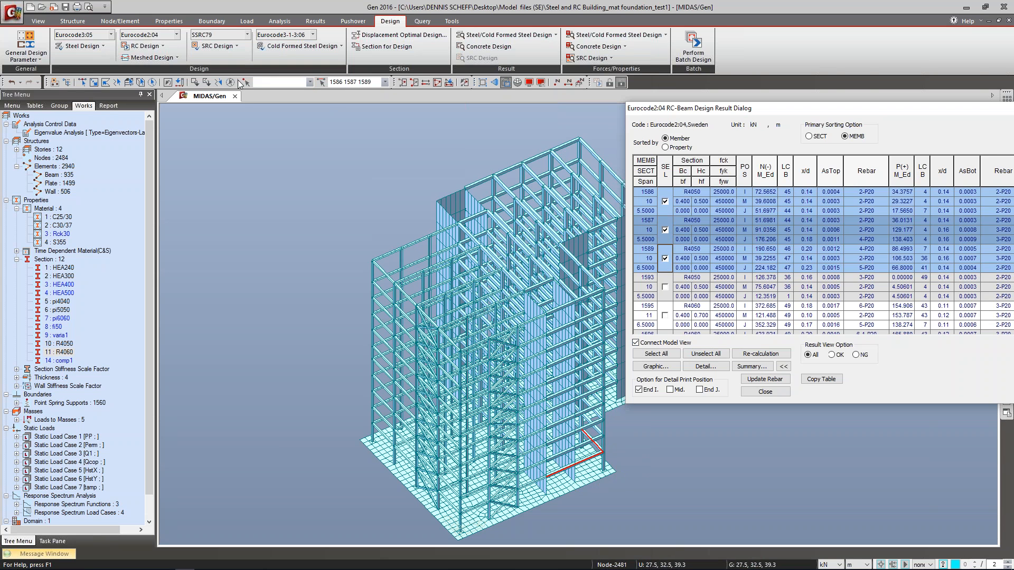
left_click(603, 306)
left_click(665, 201)
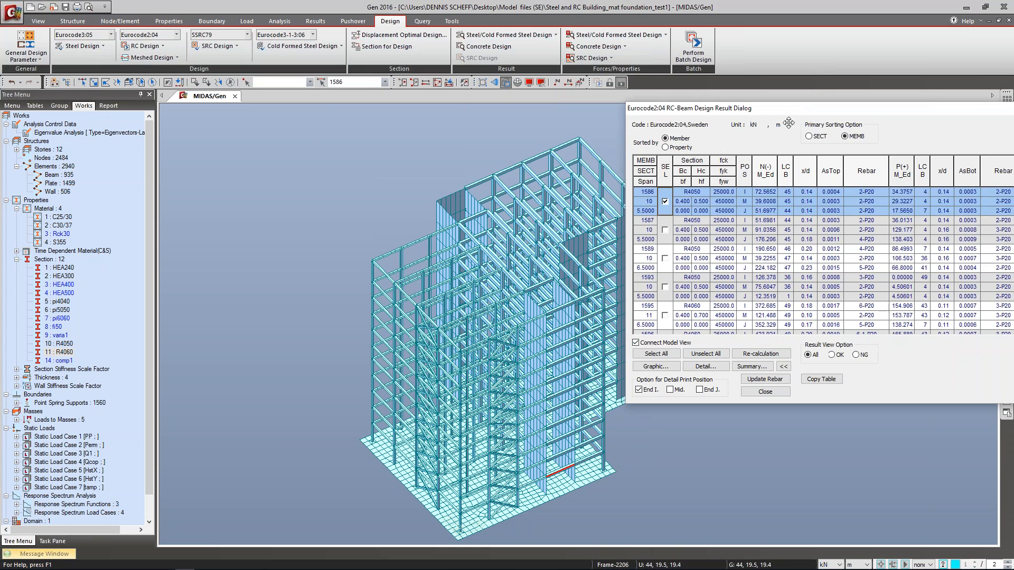
Step: Look through the member-by-member beam results, and return to the property-sorted results with the R4050 row deselected
left_click_drag(800, 111, 323, 107)
scroll(634, 261, "down", 5)
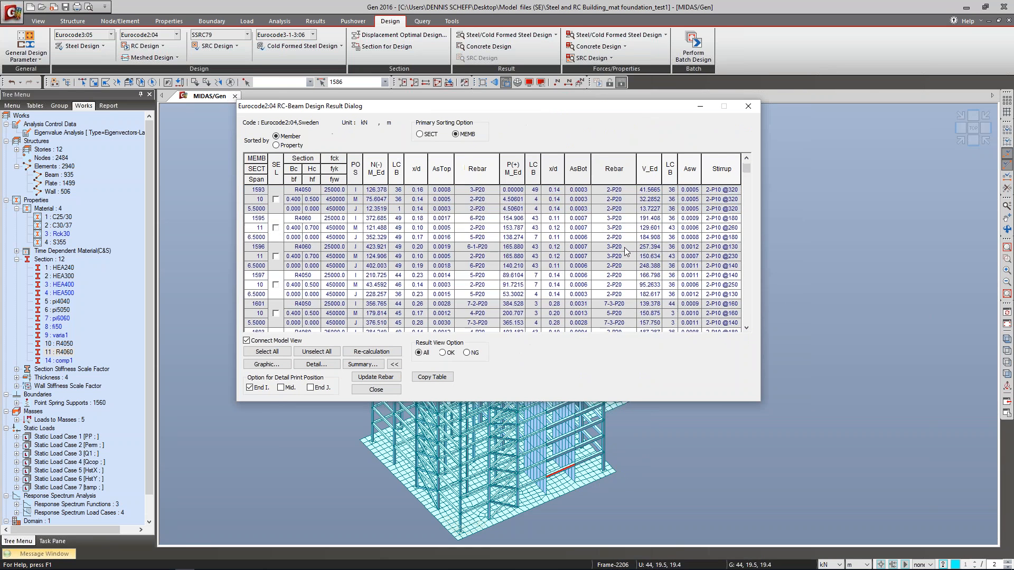
scroll(634, 261, "down", 5)
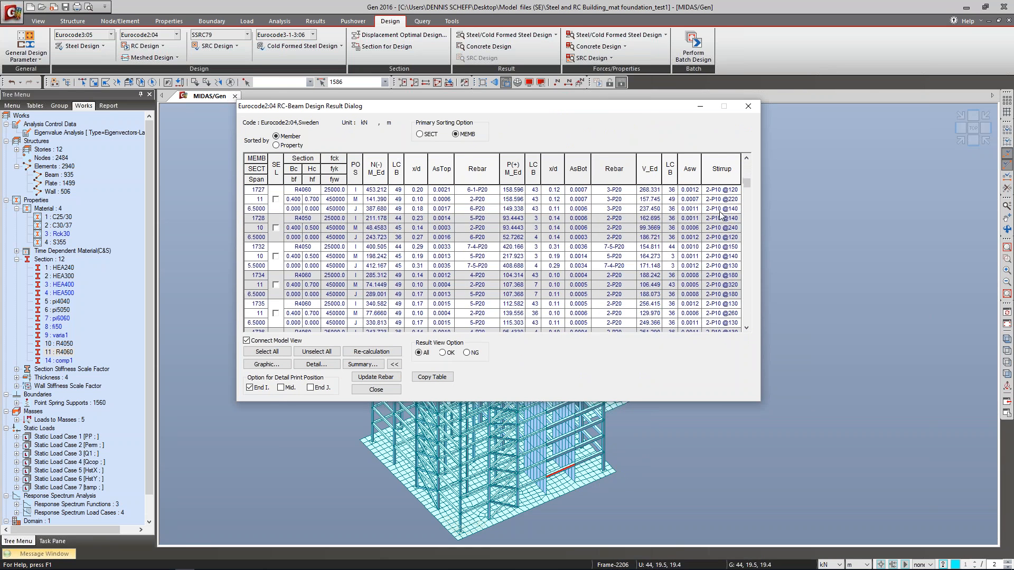
left_click_drag(750, 182, 746, 285)
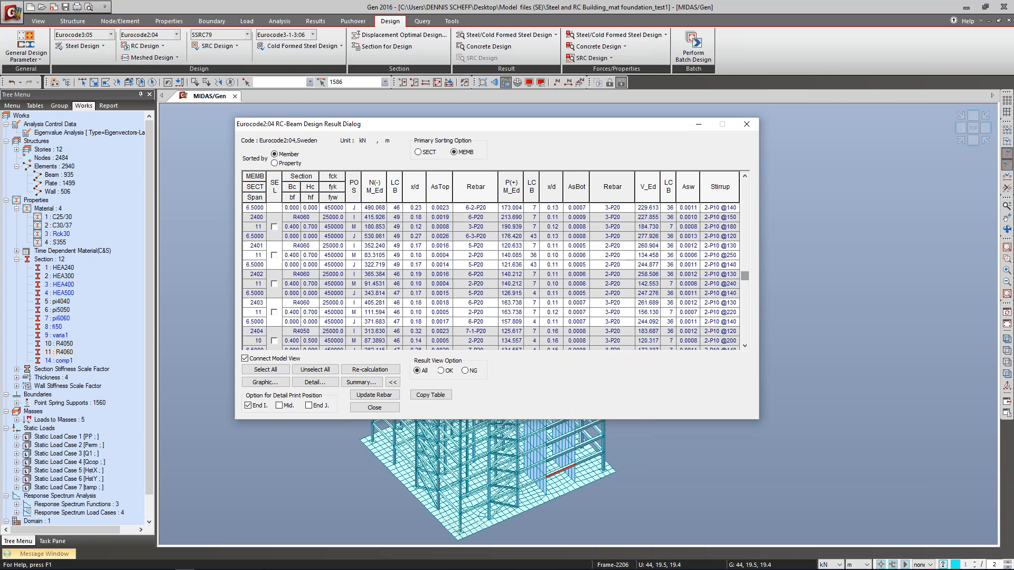
left_click(275, 164)
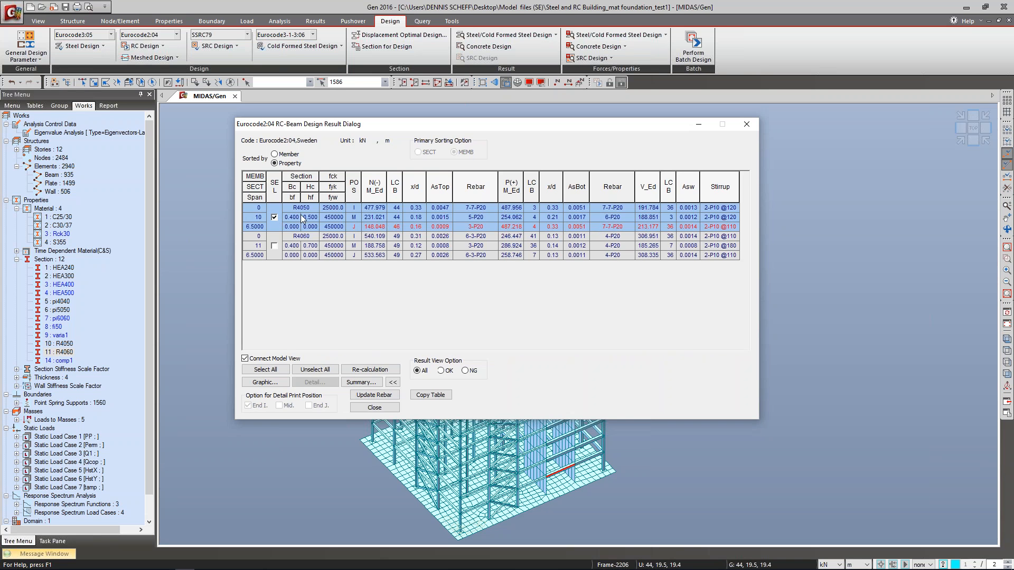
left_click(273, 216)
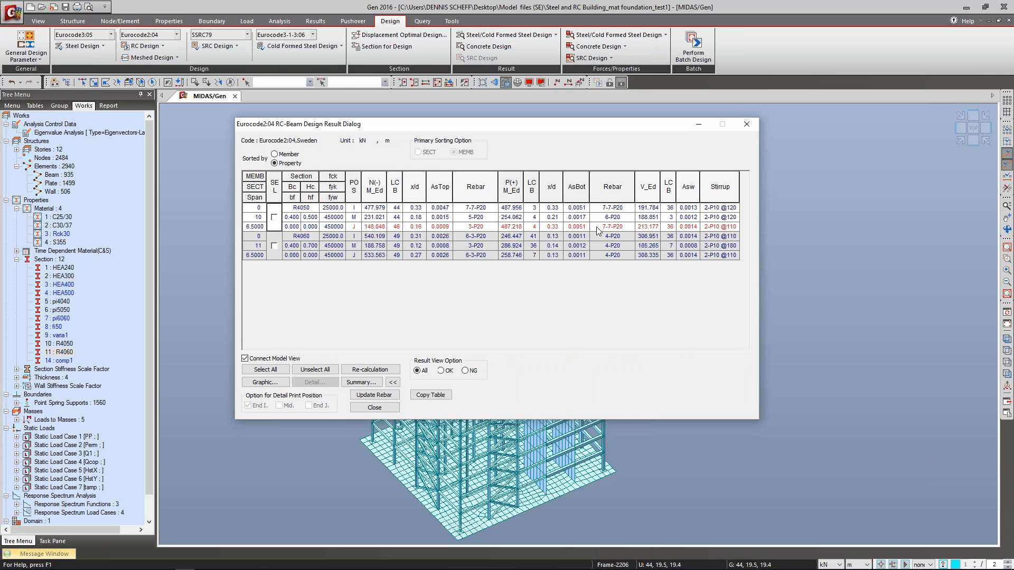
Step: Sort the results by member, select member 1586 and open its graphic design report in an enlarged window
left_click(274, 155)
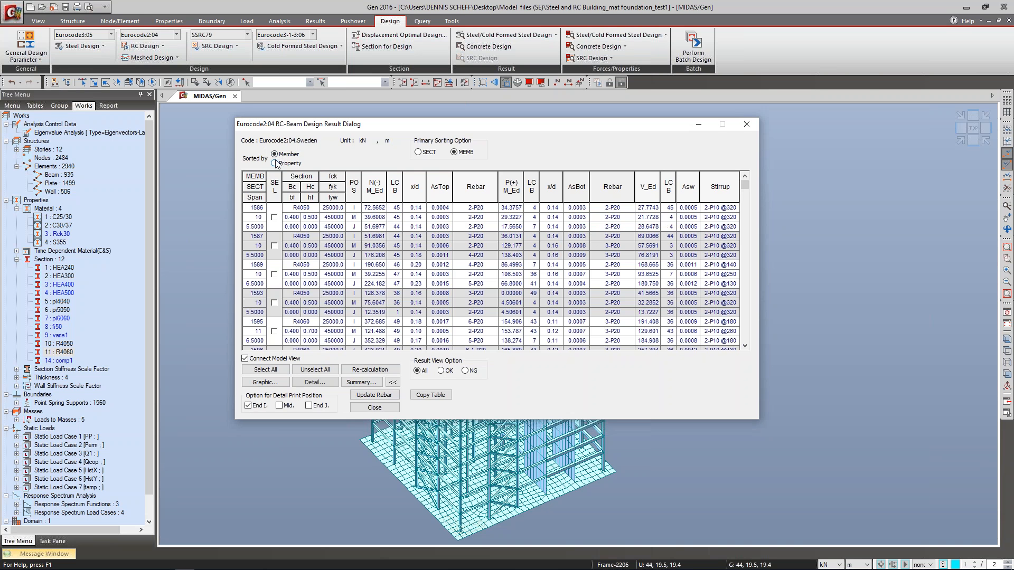
left_click(274, 217)
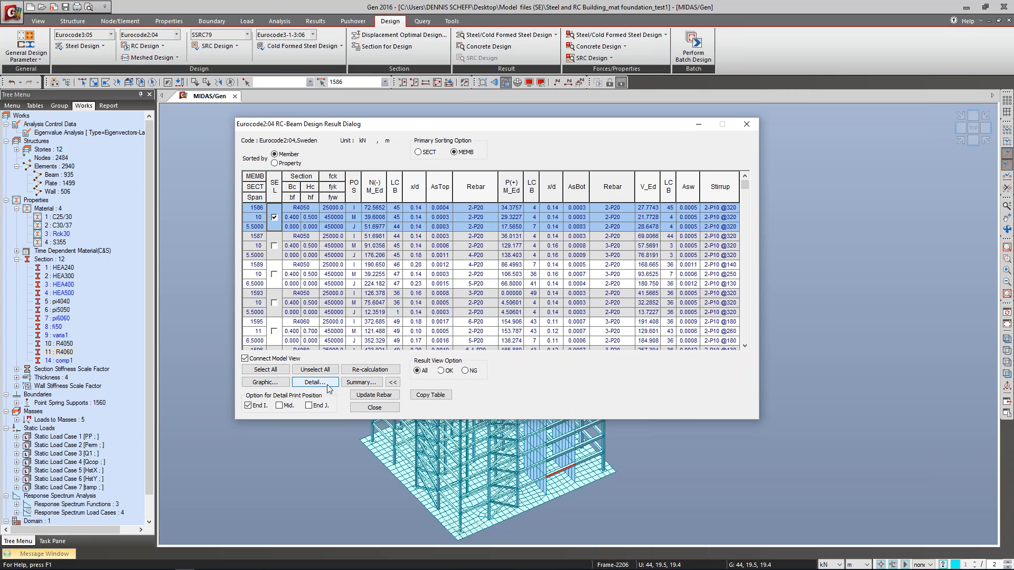
left_click(269, 385)
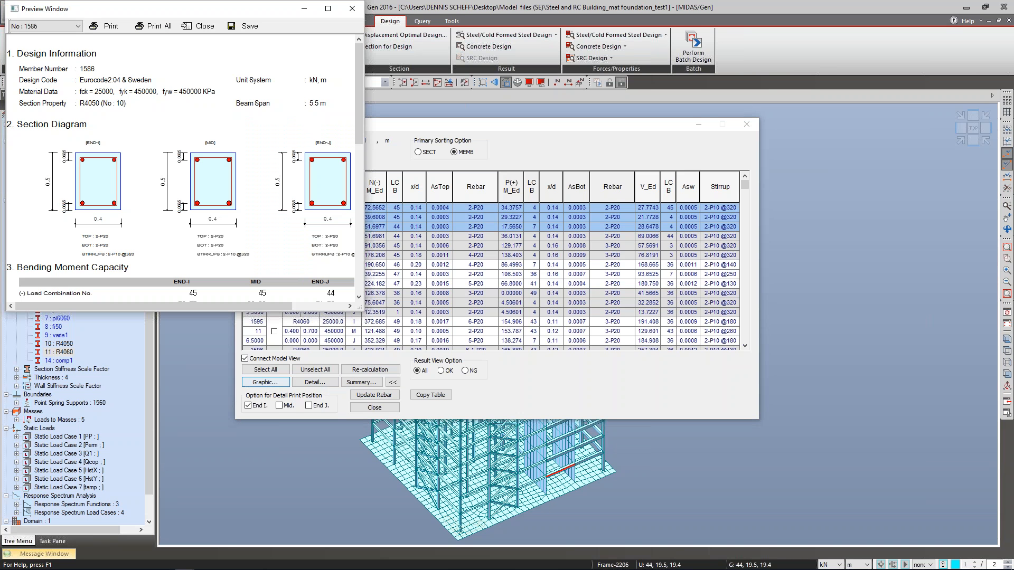
left_click_drag(356, 309, 796, 540)
left_click_drag(284, 8, 417, 22)
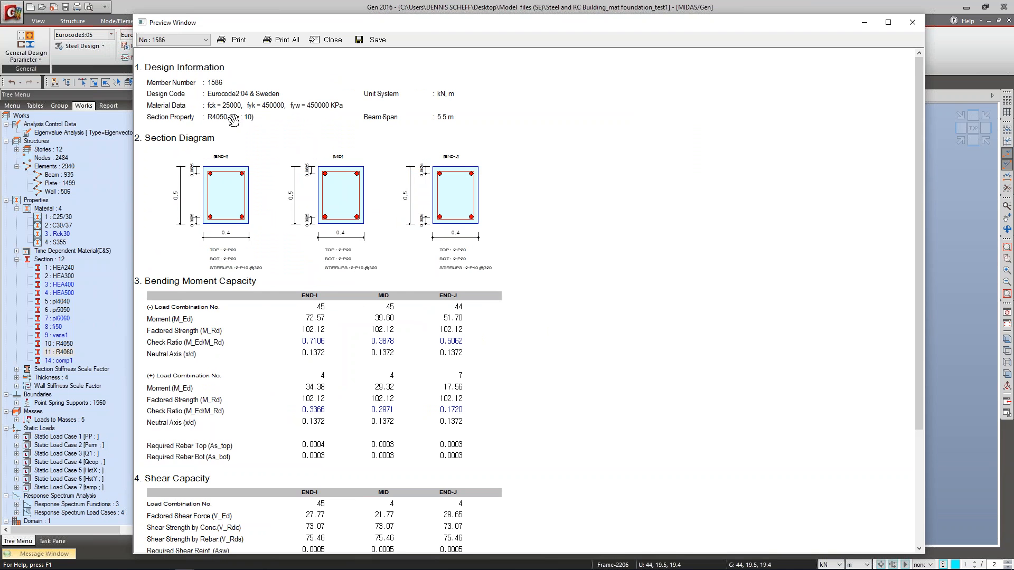
Step: Examine member 1586's section diagrams, bending moment capacity and shear capacity check ratios, and close the graphic report
scroll(233, 121, "down", 1)
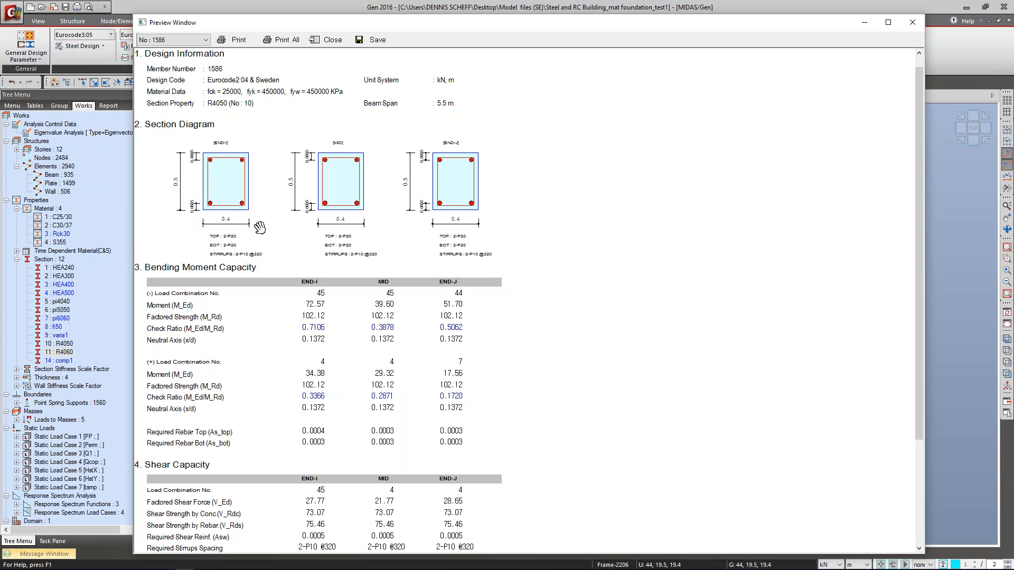
scroll(385, 214, "down", 1)
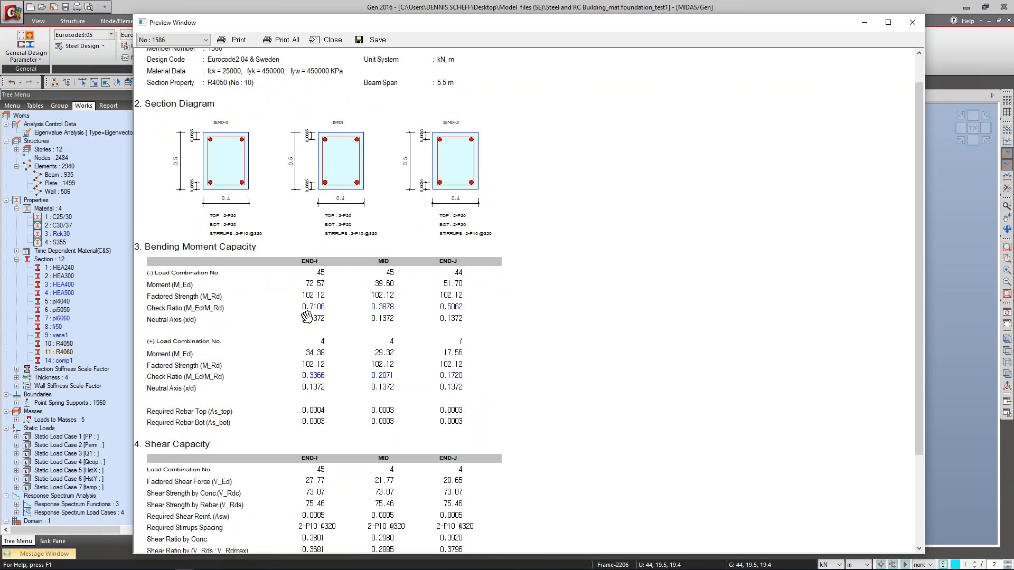
scroll(280, 264, "down", 2)
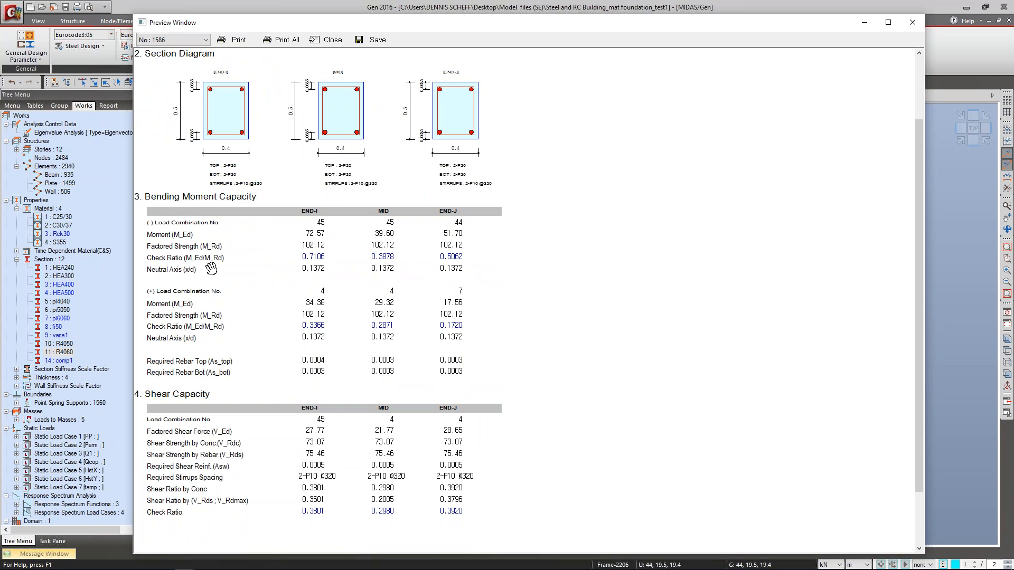
scroll(228, 289, "down", 2)
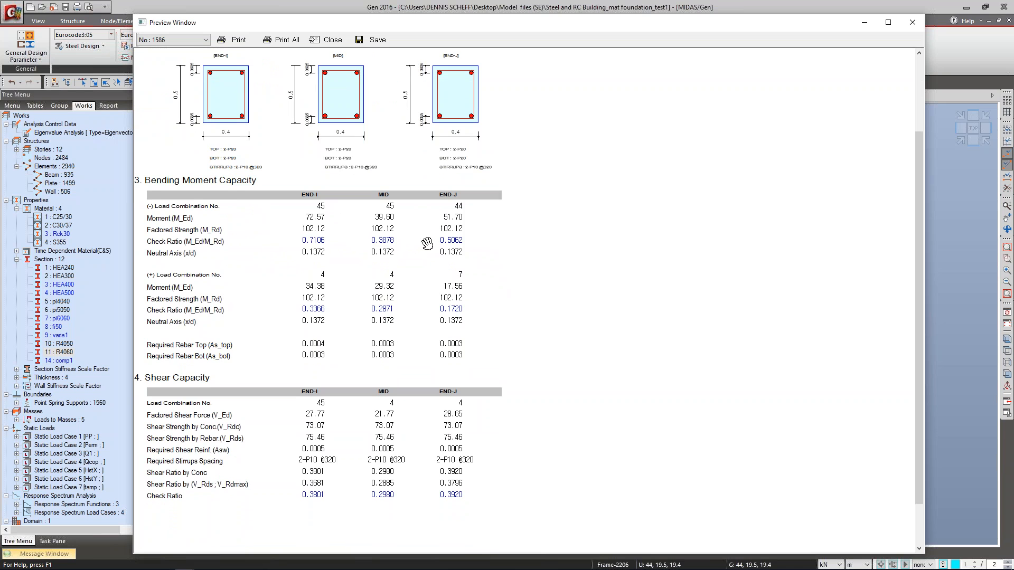
left_click_drag(328, 316, 323, 278)
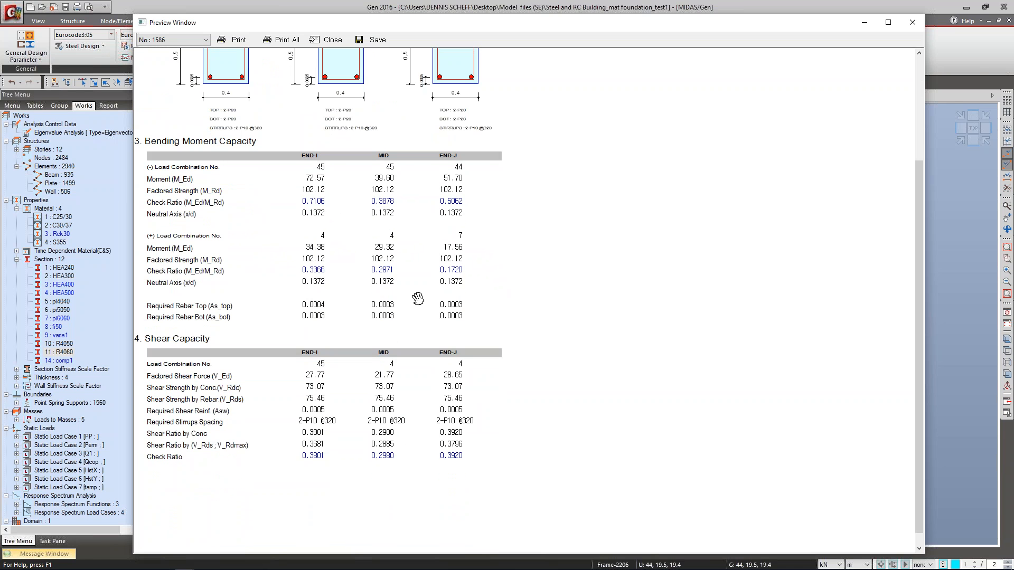
scroll(423, 288, "down", 1)
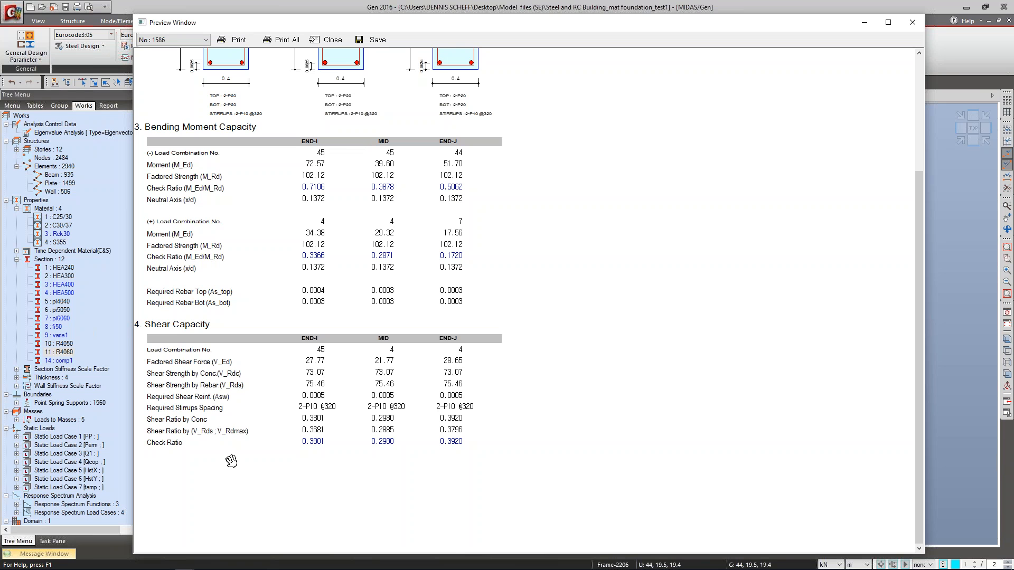
left_click_drag(479, 306, 480, 349)
scroll(503, 210, "up", 6)
left_click(910, 22)
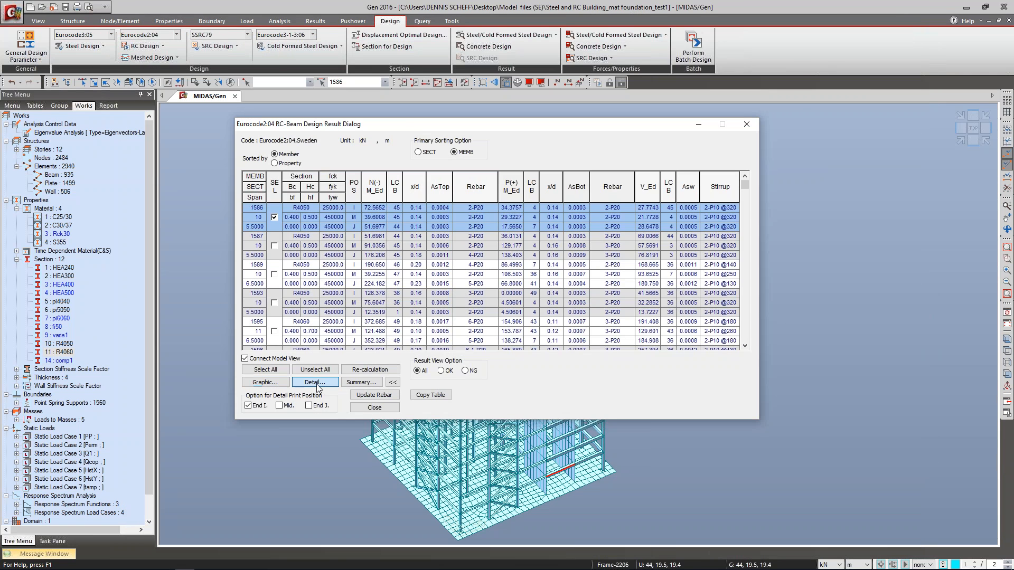
Step: Open member 1586's detailed design report for End I and look through the load combination definitions up to the beam data
left_click(315, 382)
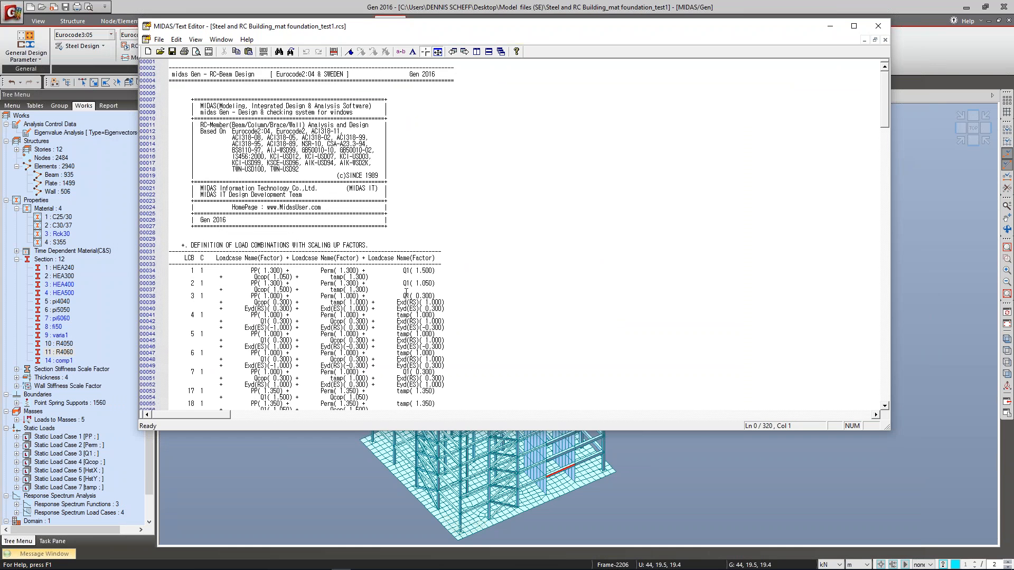
scroll(670, 314, "down", 9)
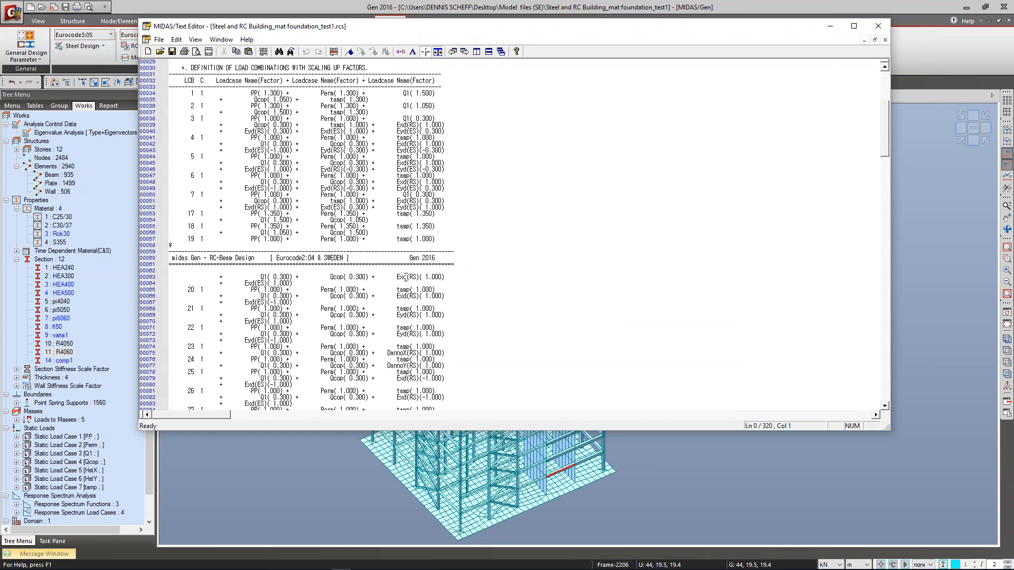
scroll(401, 276, "down", 20)
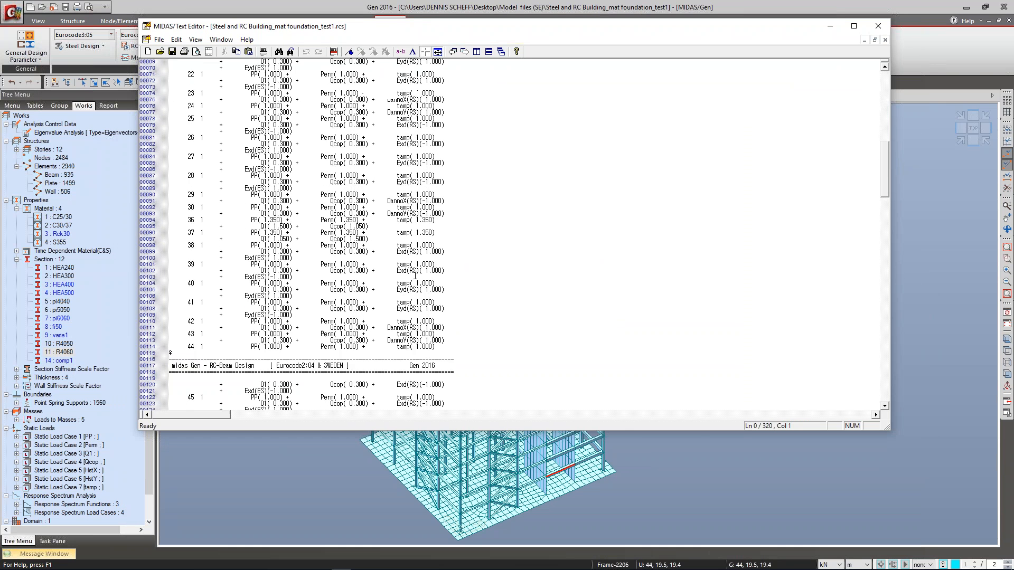
scroll(416, 278, "down", 5)
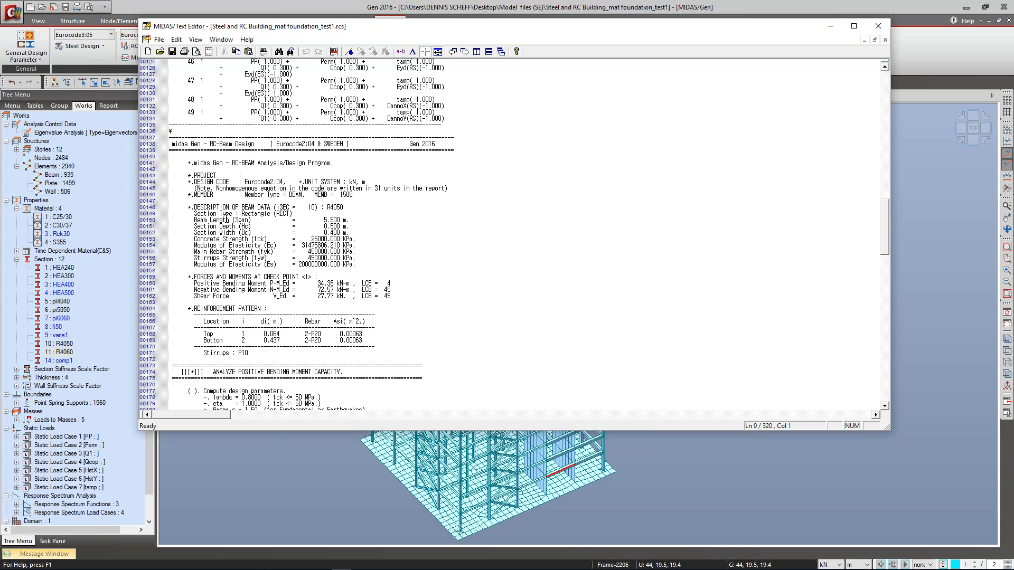
Step: Mark the Section Depth, Modulus of Elasticity (Es) and REINFORCEMENT PATTERN lines while reading member 1586's beam data and design forces
left_click(225, 221)
left_click(334, 51)
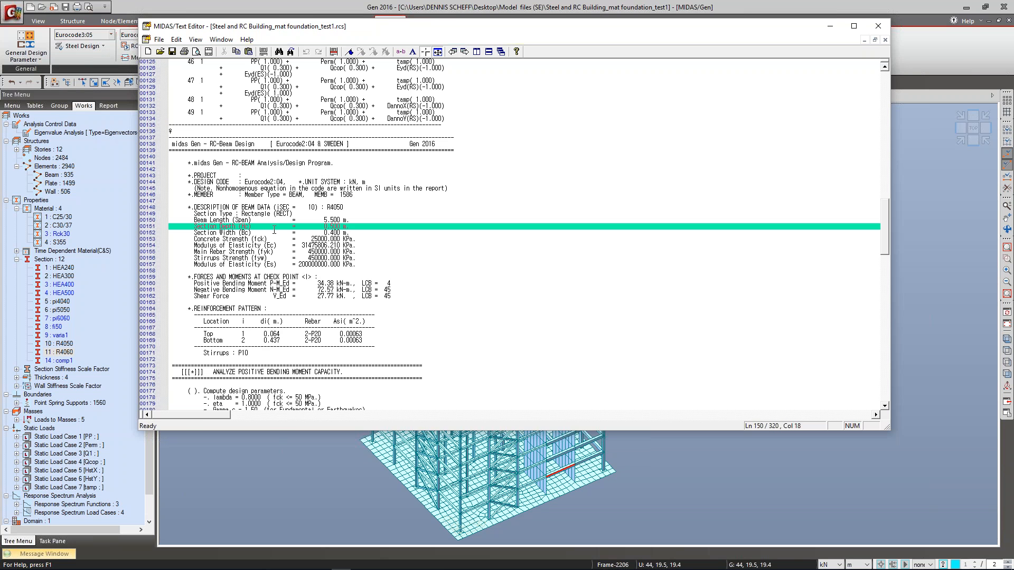
key("Down")
key("Down")
key("Down")
key("Down")
left_click(236, 264)
key("ctrl+F2")
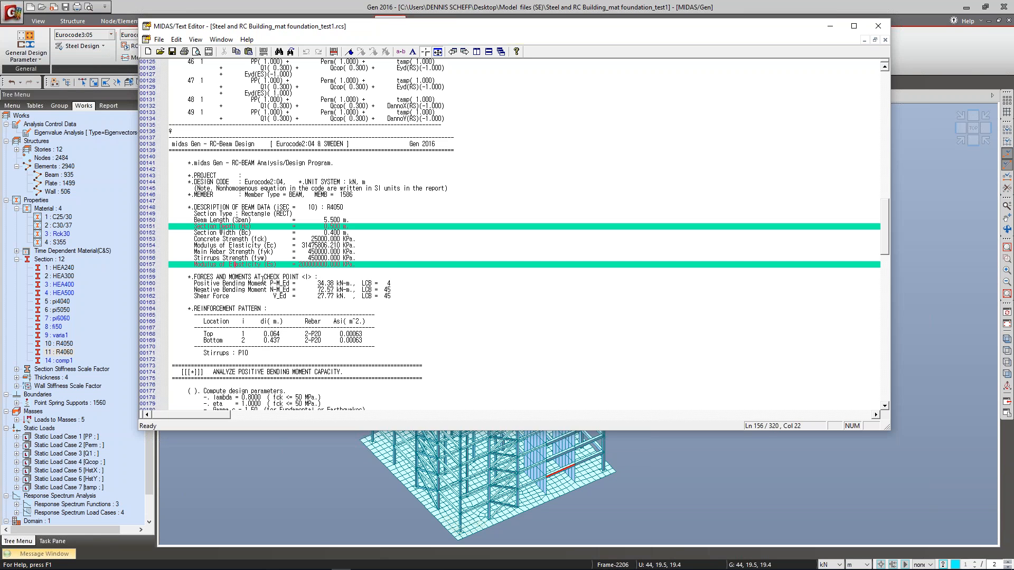
scroll(265, 294, "down", 3)
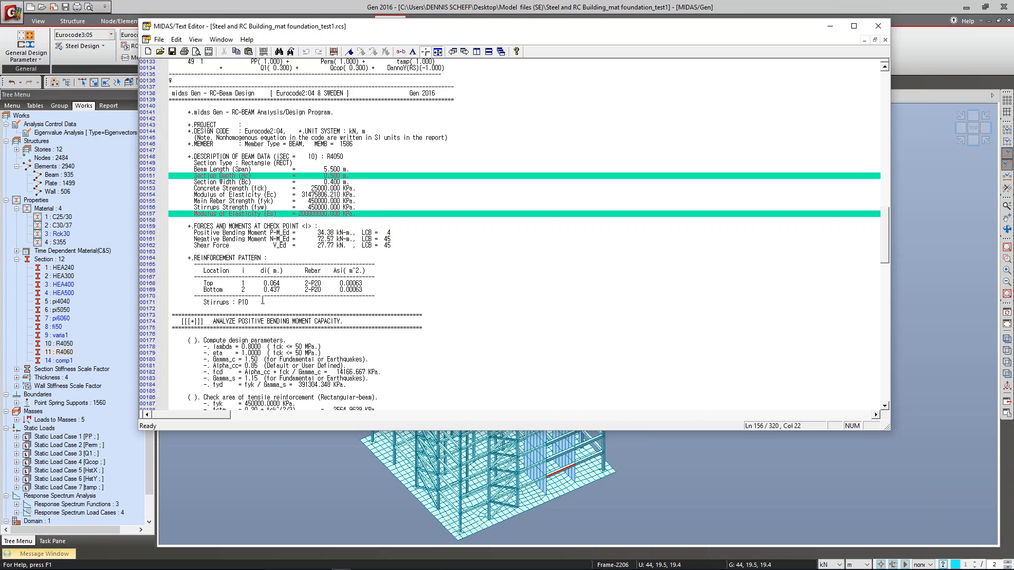
scroll(263, 299, "down", 2)
left_click(241, 232)
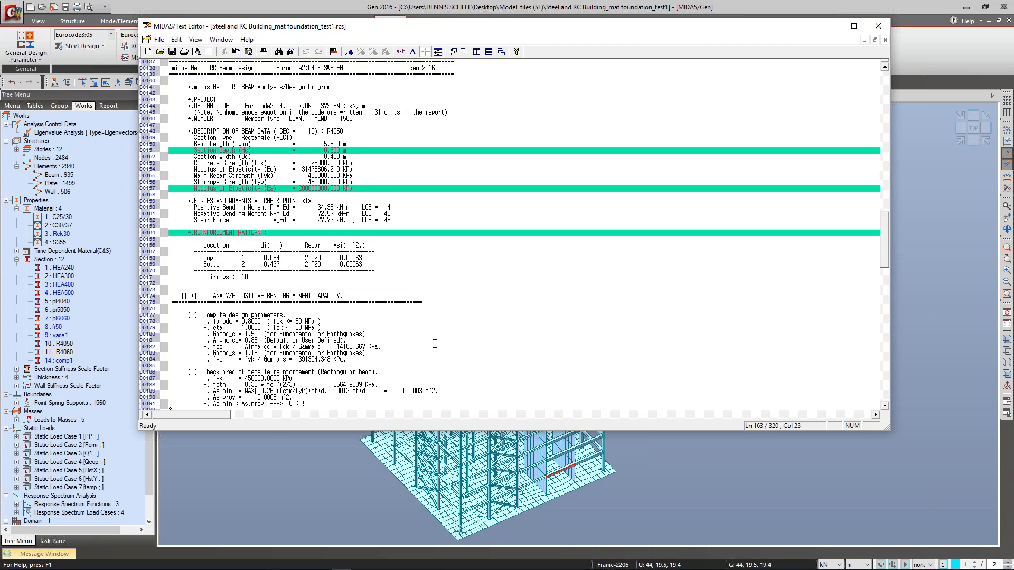
Step: Examine the report's positive and negative bending moment capacity calculations, including the neutral axis search and moment resistance checks
scroll(422, 338, "down", 5)
scroll(403, 328, "down", 1)
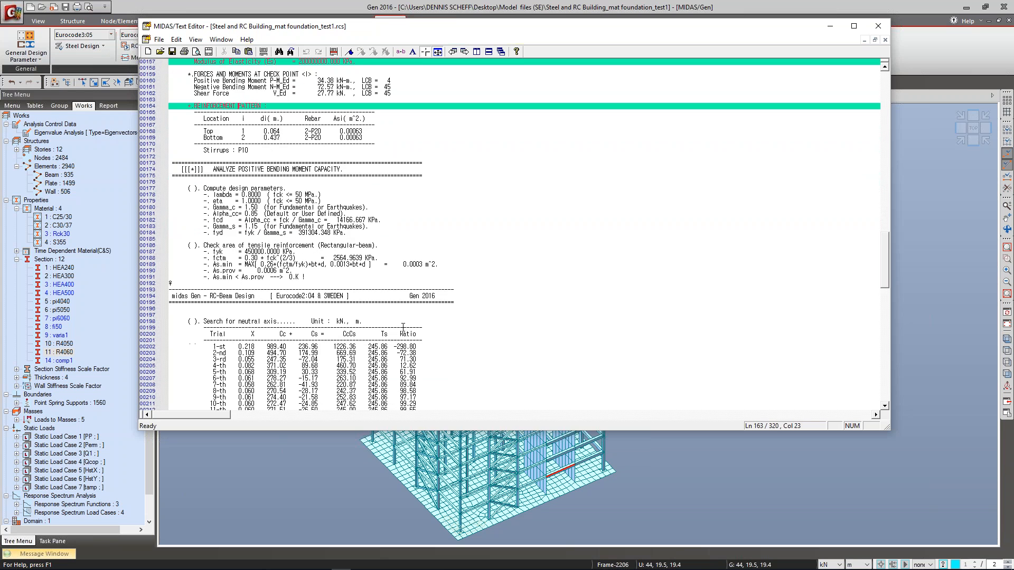
scroll(405, 328, "down", 3)
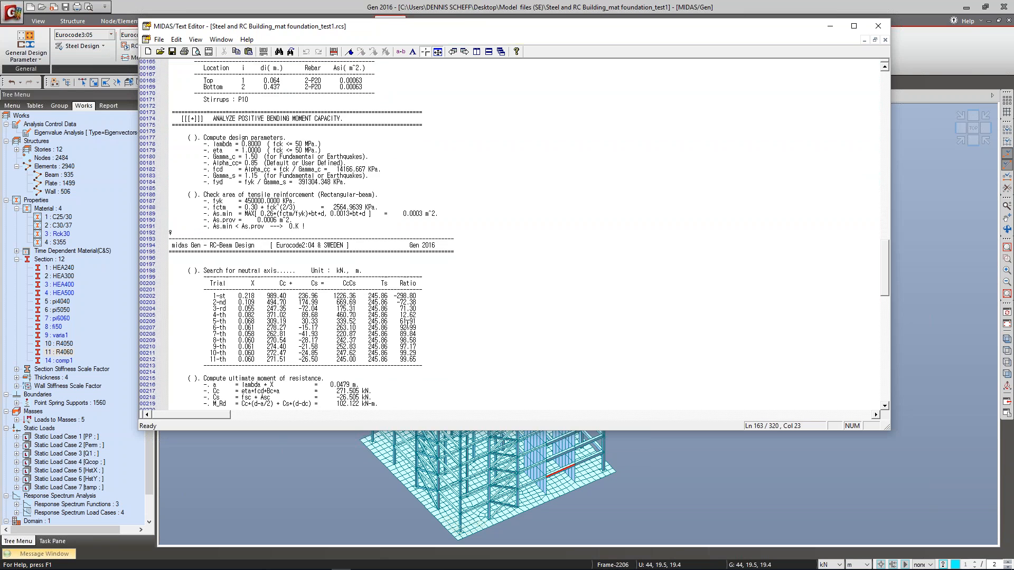
scroll(405, 327, "down", 14)
scroll(360, 323, "down", 5)
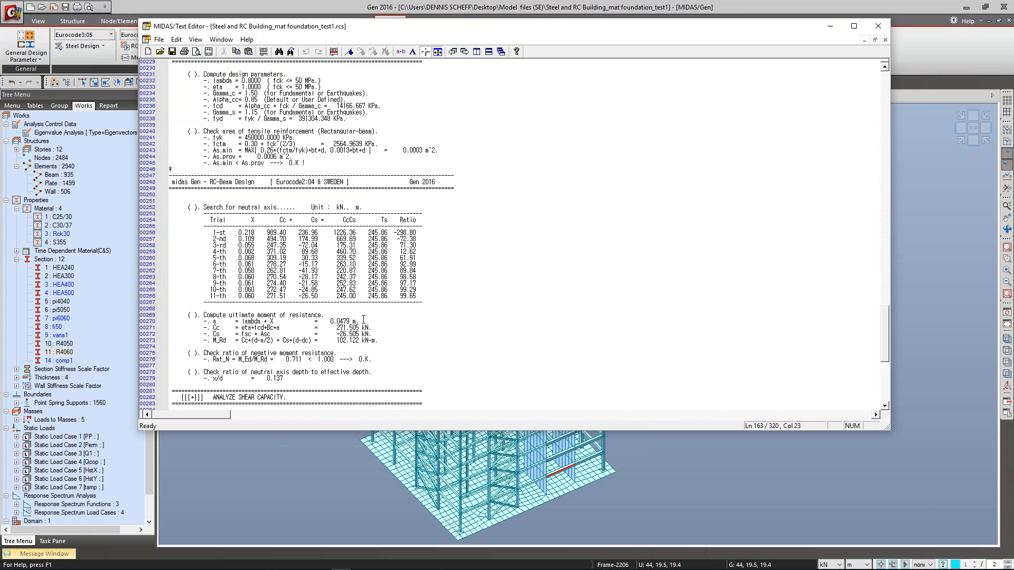
scroll(363, 320, "down", 15)
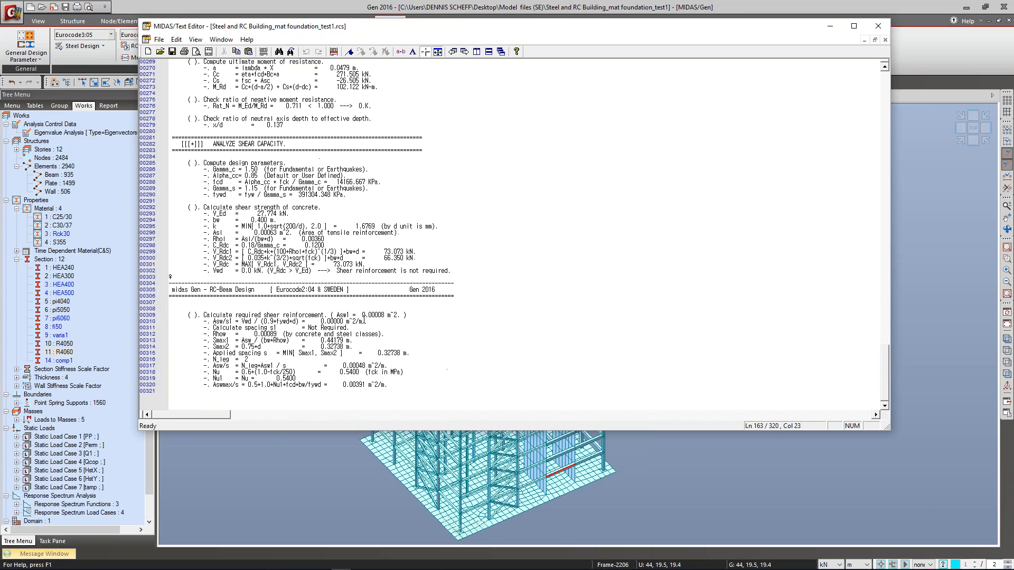
Step: Mark the ANALYZE SHEAR CAPACITY heading and the Vwd line while reading the shear checks, and close the detailed report
left_click(270, 146)
scroll(298, 244, "down", 3)
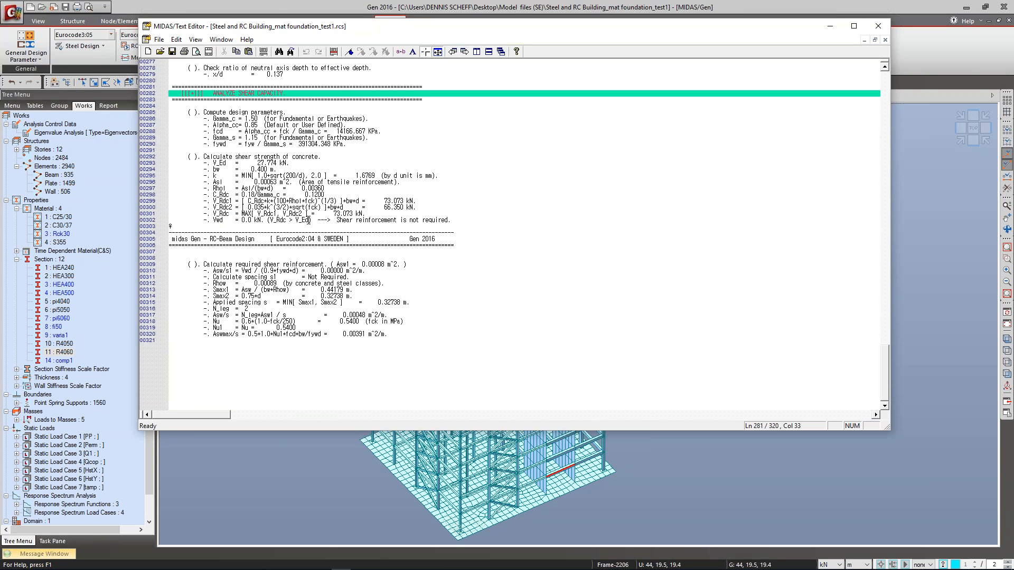
left_click(307, 220)
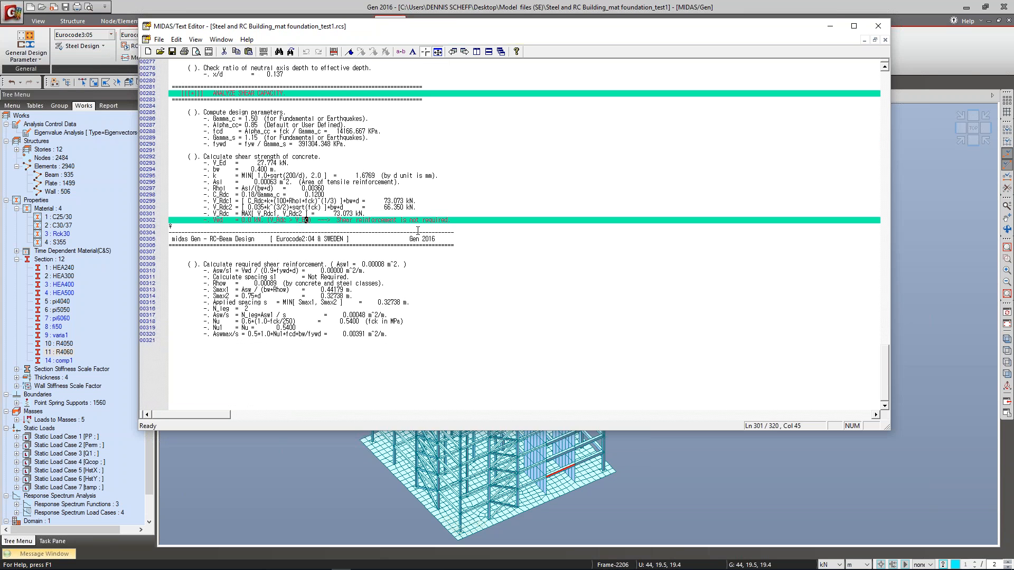
scroll(459, 241, "up", 5)
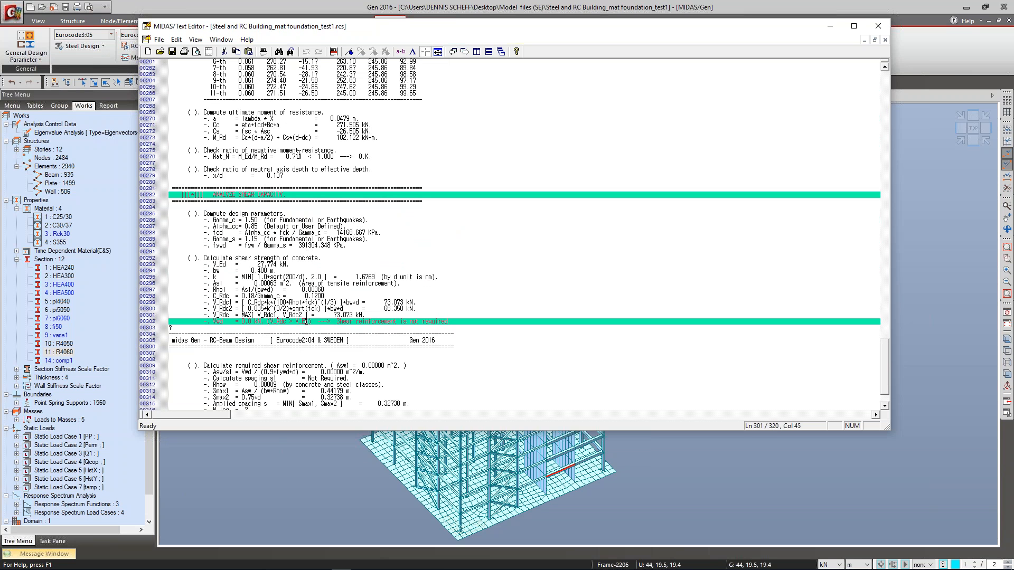
scroll(404, 193, "up", 17)
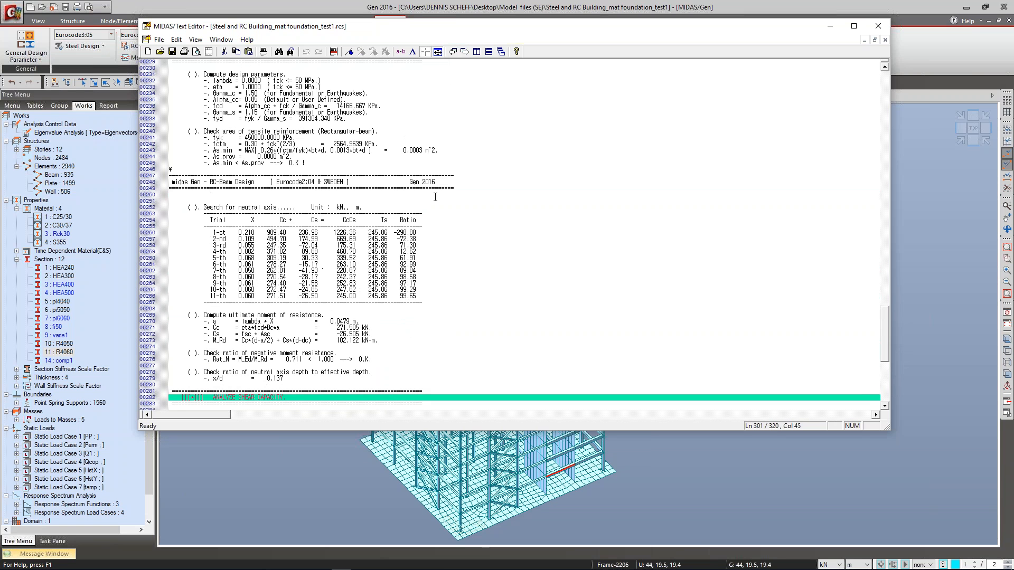
left_click(872, 33)
left_click(574, 256)
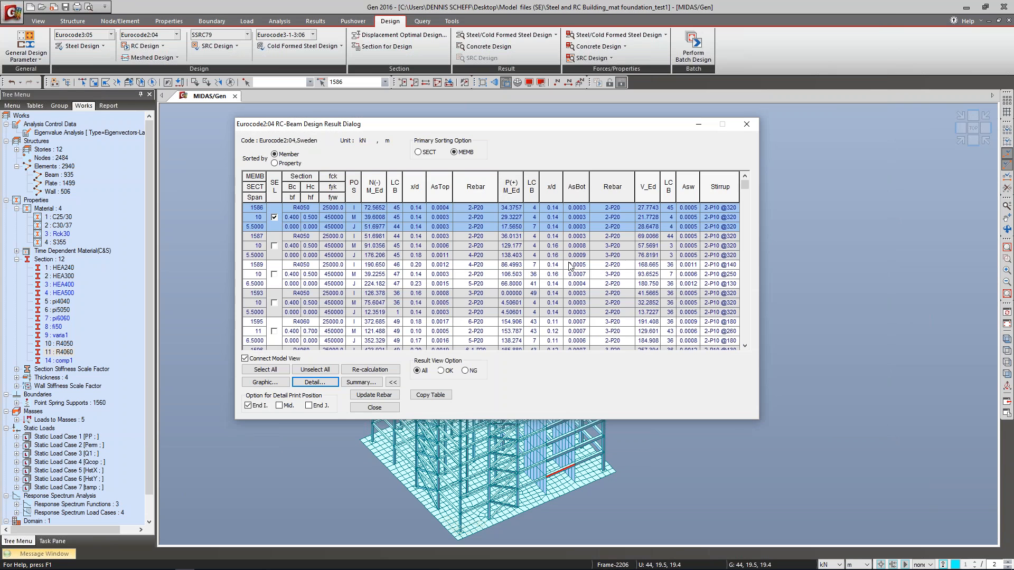
Step: Update the model's rebar data with member 1586's designed reinforcement and open its new beam rebar entry for modification
left_click(375, 396)
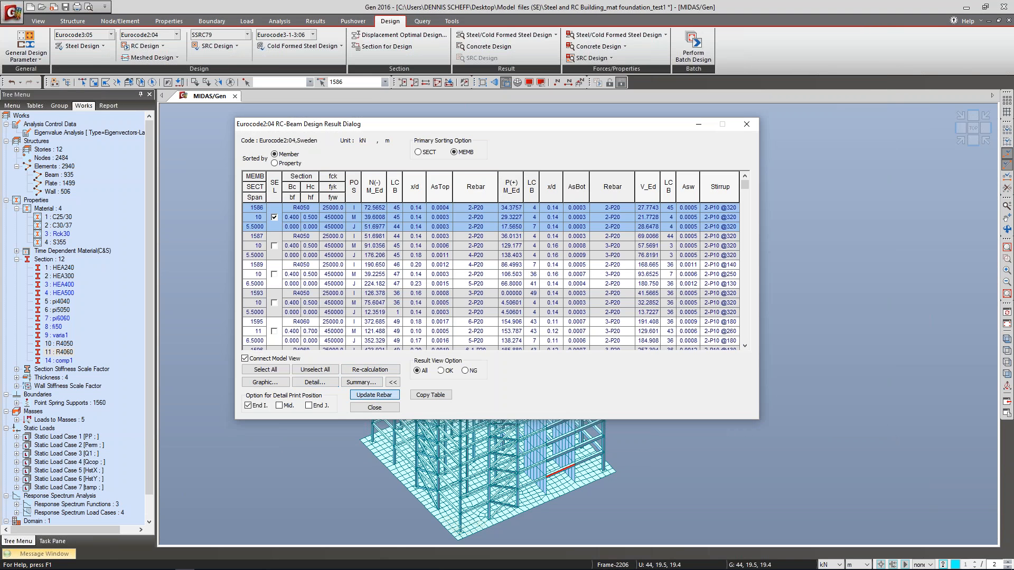
scroll(149, 376, "down", 2)
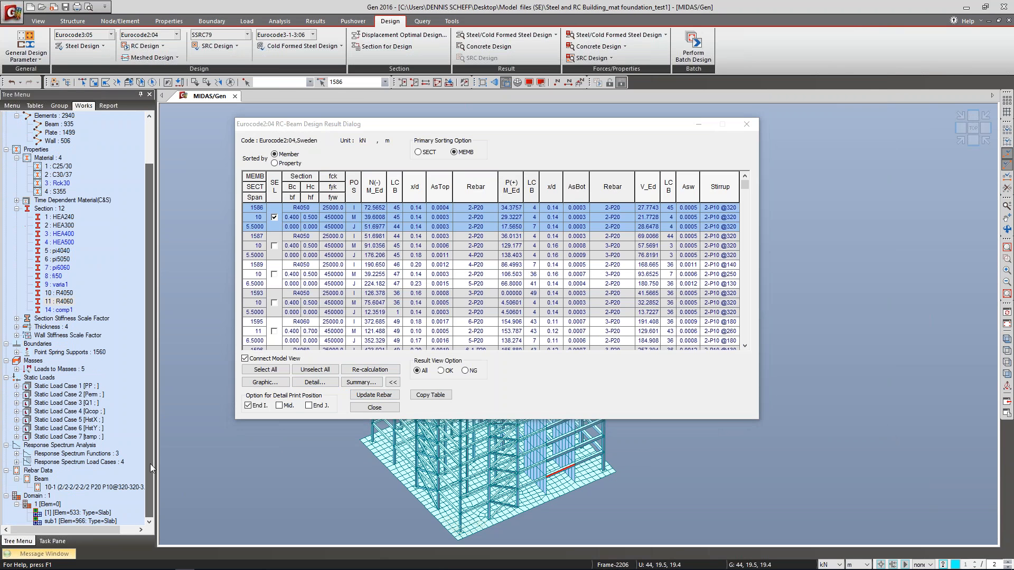
right_click(73, 487)
left_click(100, 481)
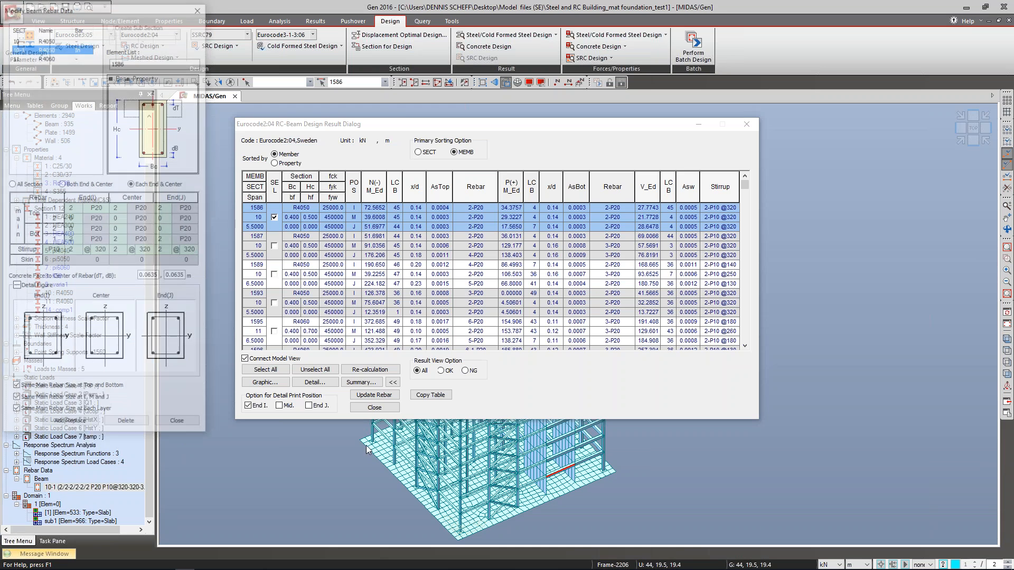
left_click_drag(118, 14, 365, 41)
Step: Try 4 bars in the first top layer at End(J), and close the rebar data and beam results without applying the change
left_click(416, 242)
left_click(420, 239)
left_click(419, 239)
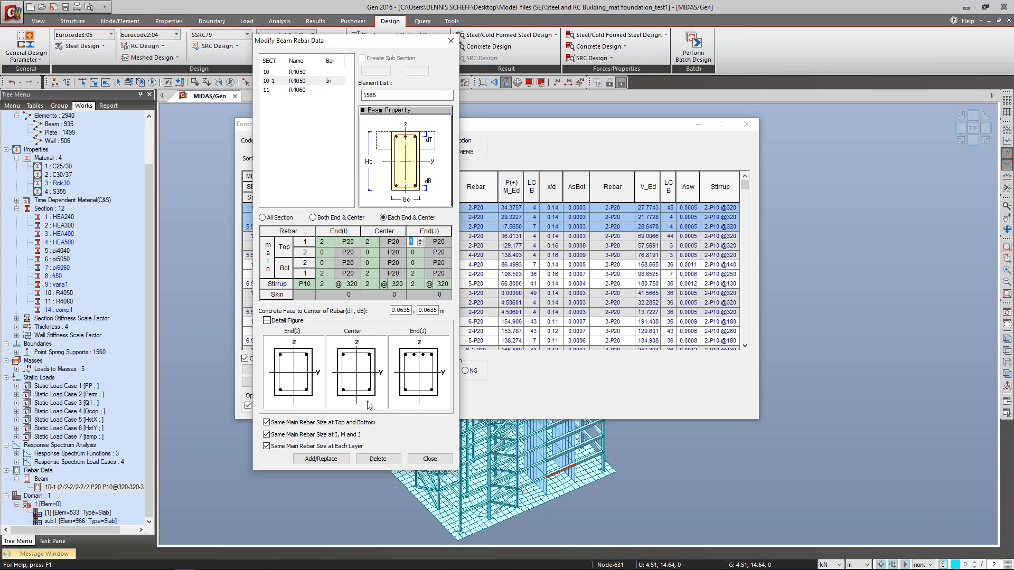
left_click(348, 242)
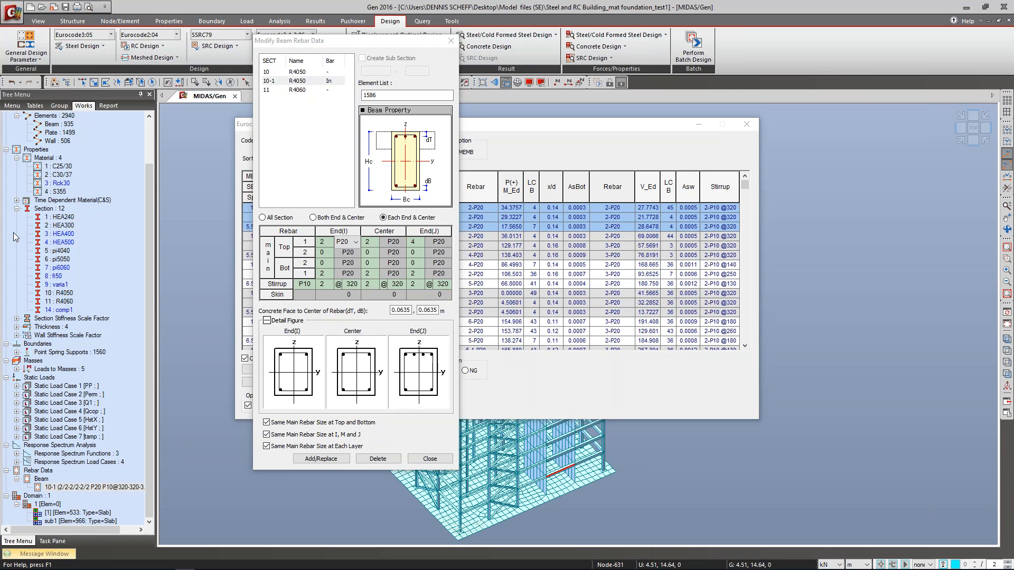
left_click(450, 42)
left_click(748, 123)
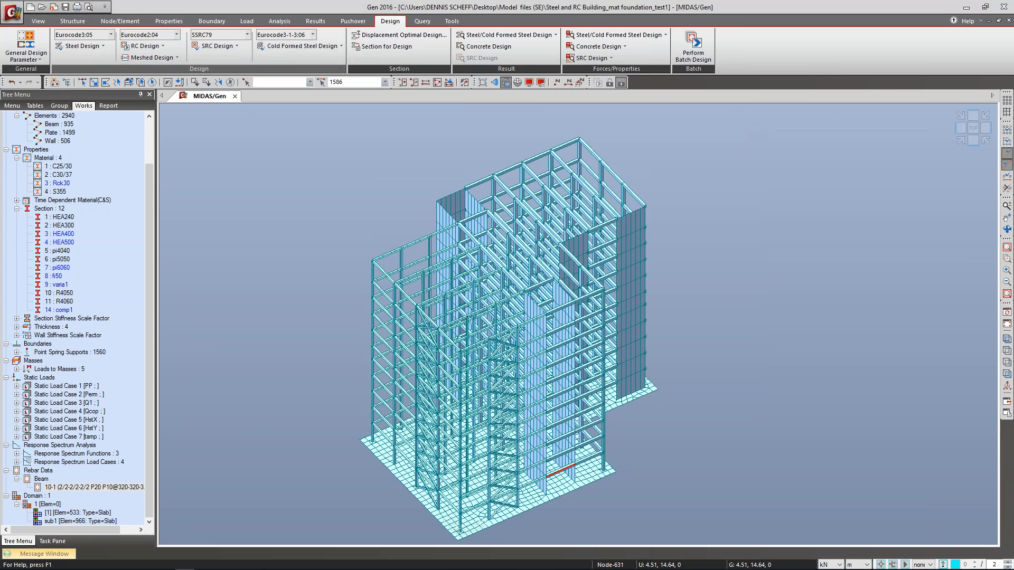
left_click(161, 46)
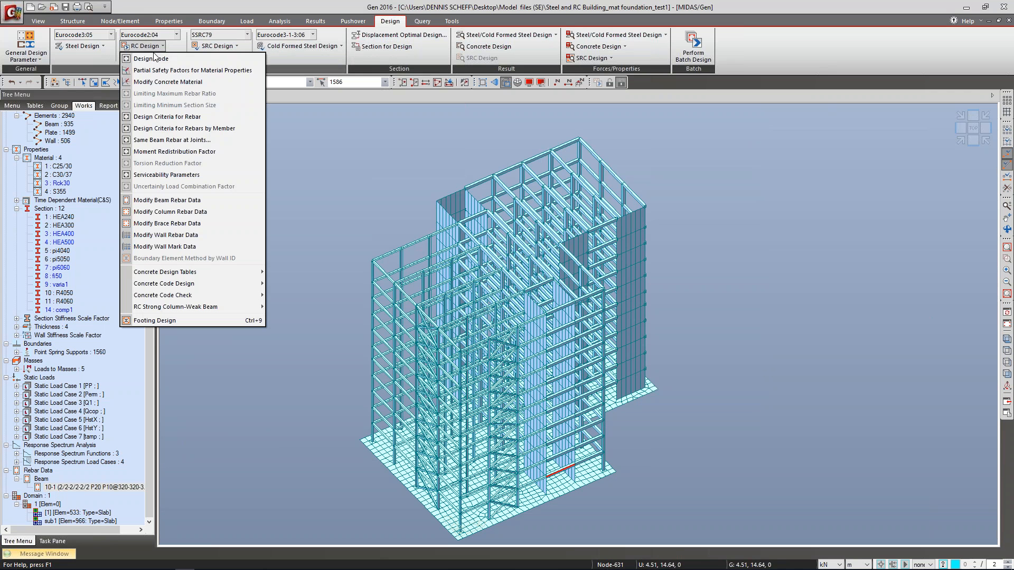
mouse_move(174, 288)
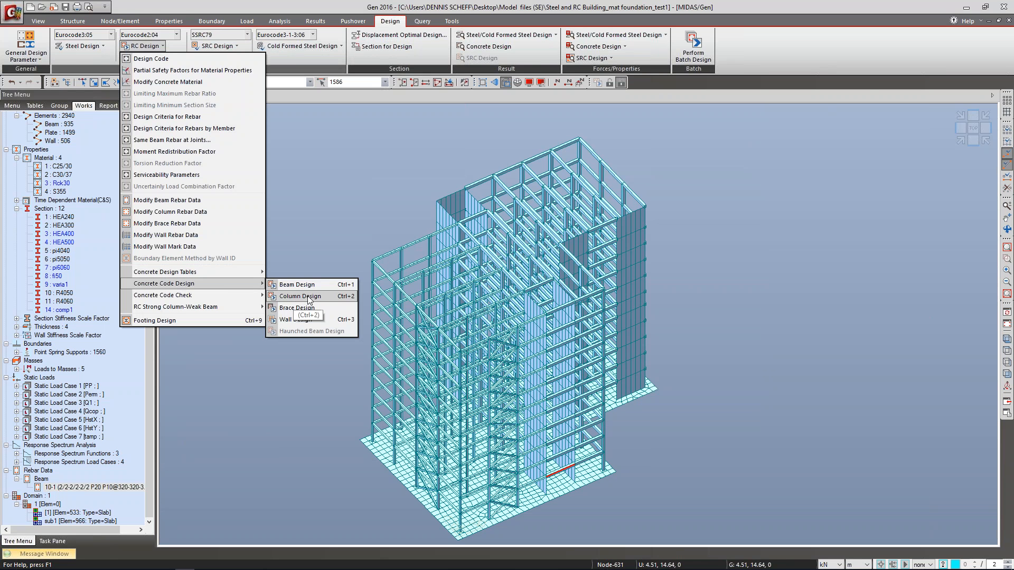
left_click(391, 140)
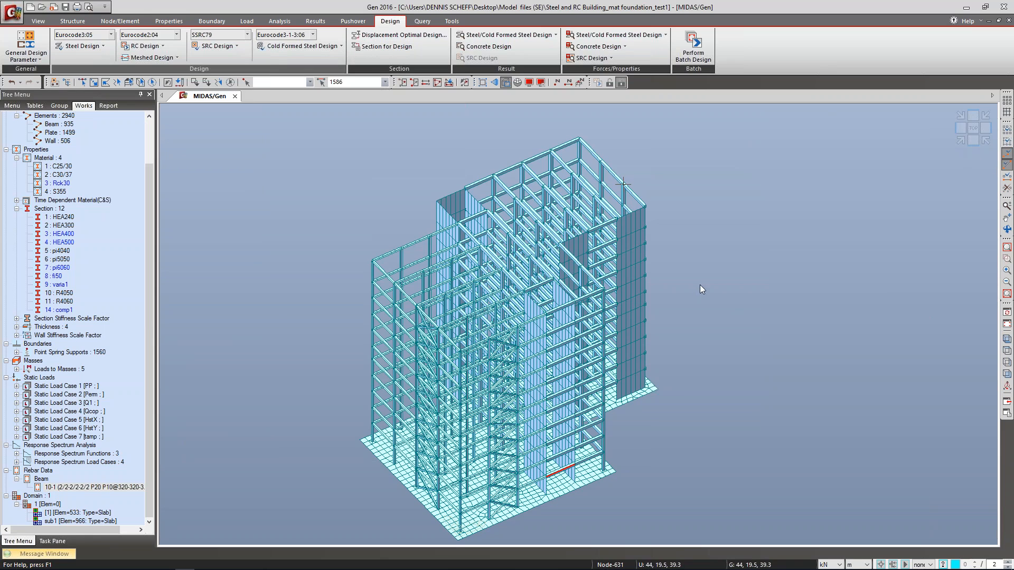
Step: Try window selections at the building's end bay, clear them, and select only the members in that bay's upper storeys
middle_click_drag(695, 286, 666, 300, "ctrl")
scroll(666, 304, "up", 3)
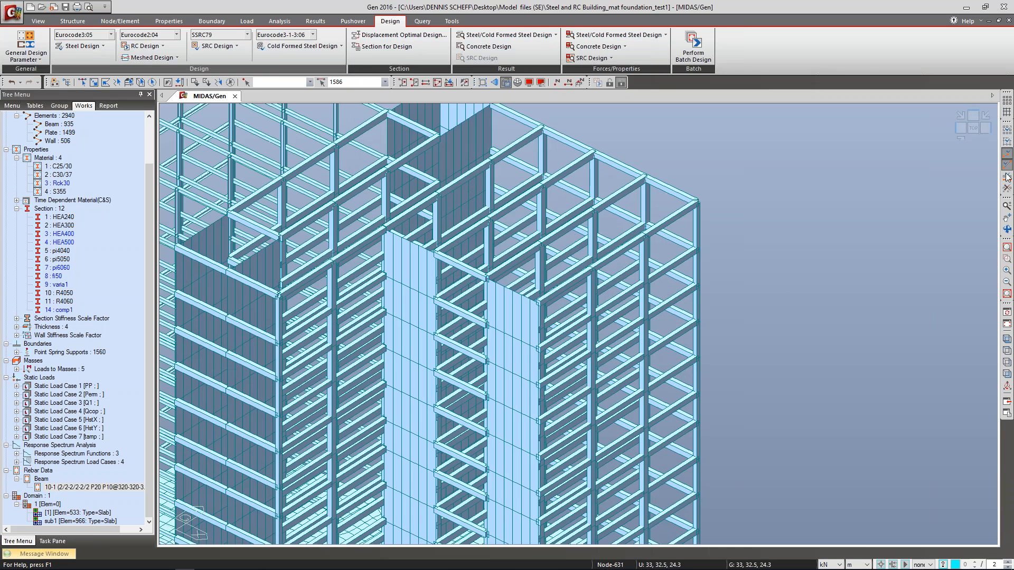
left_click(969, 144)
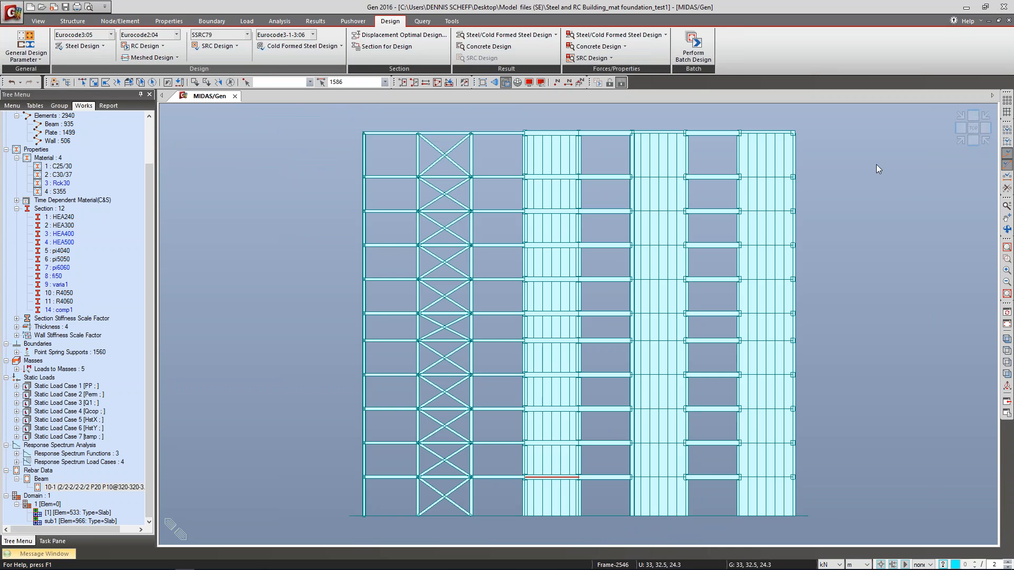
left_click(973, 128)
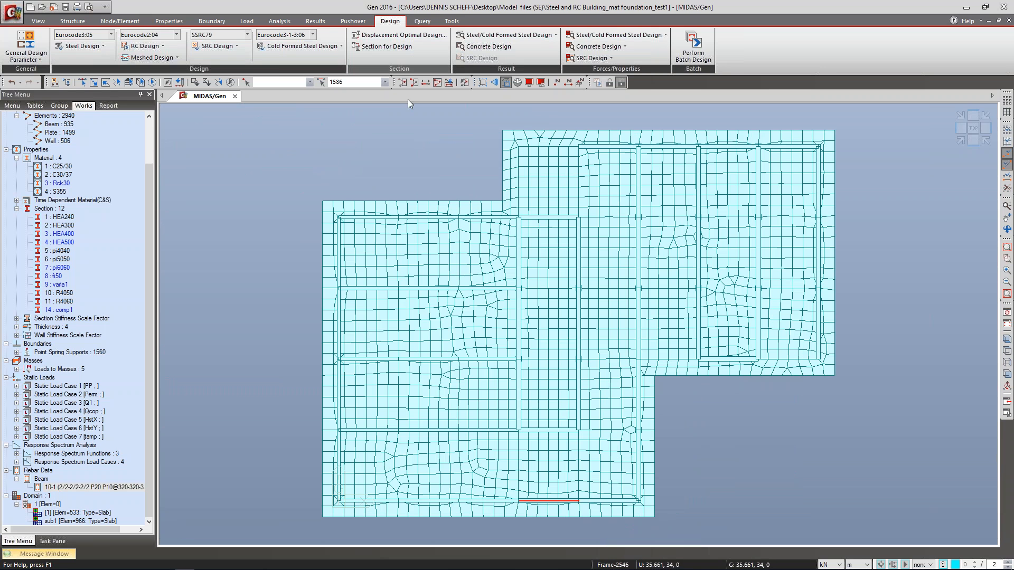
left_click(82, 81)
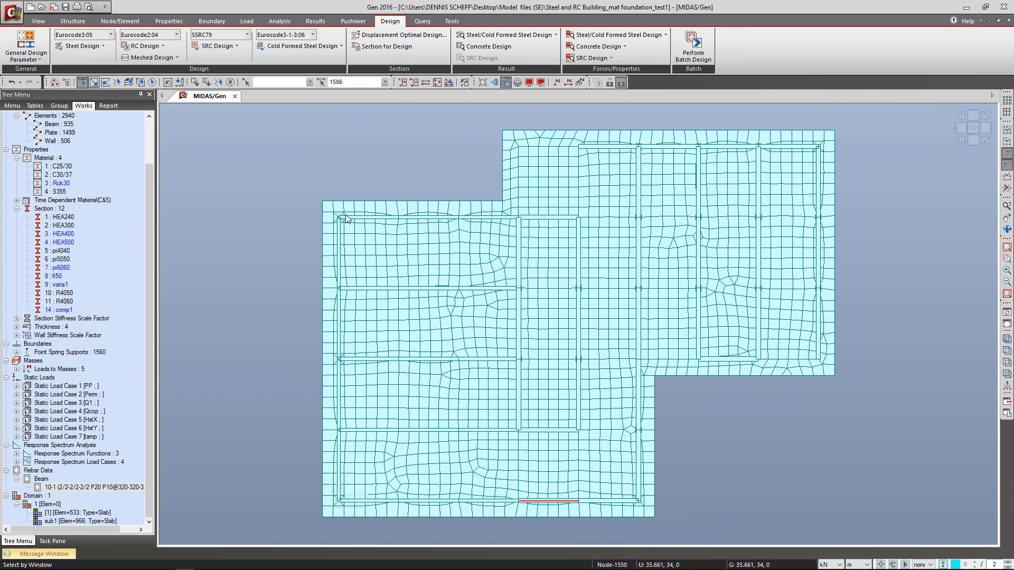
mouse_move(822, 113)
left_mouse_down()
mouse_move(856, 229)
mouse_move(869, 405)
left_mouse_up()
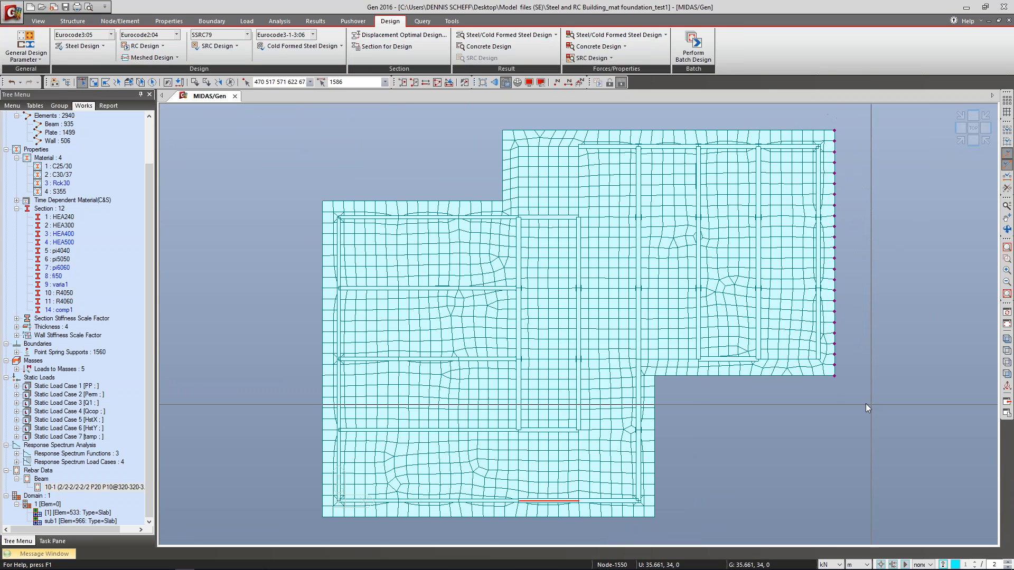
middle_click_drag(869, 318, 859, 301, "ctrl")
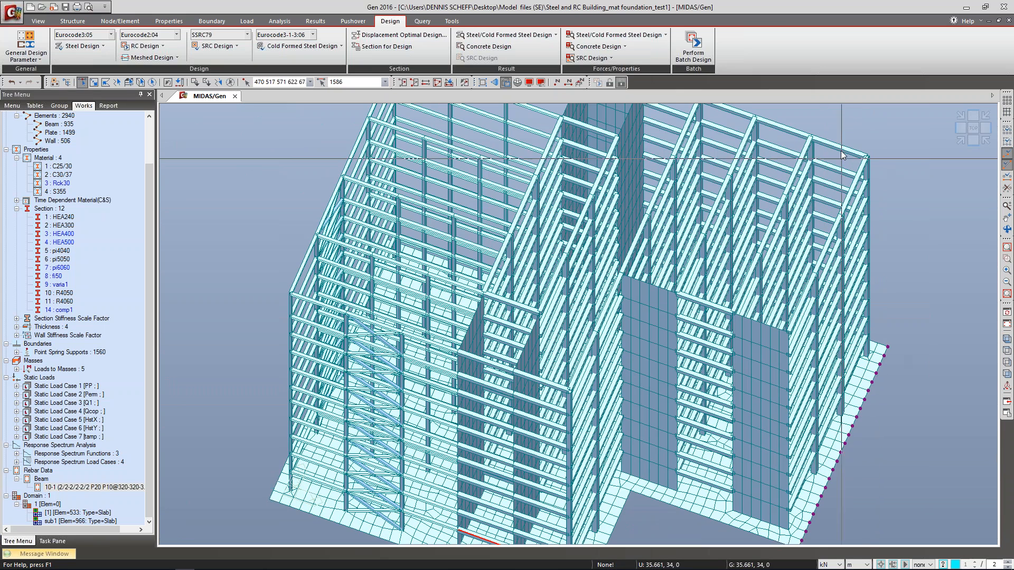
left_click_drag(775, 106, 904, 515)
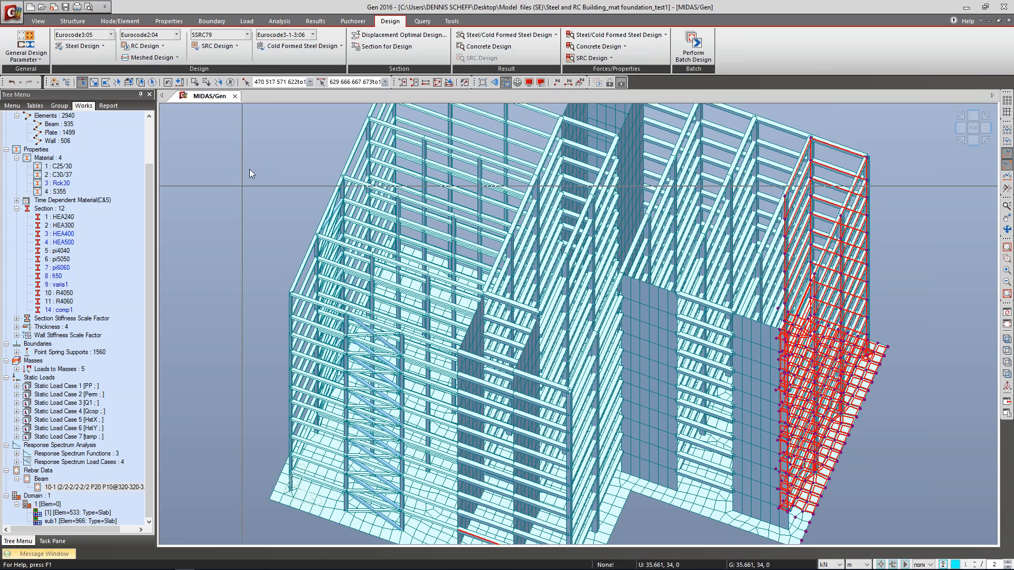
left_click(231, 83)
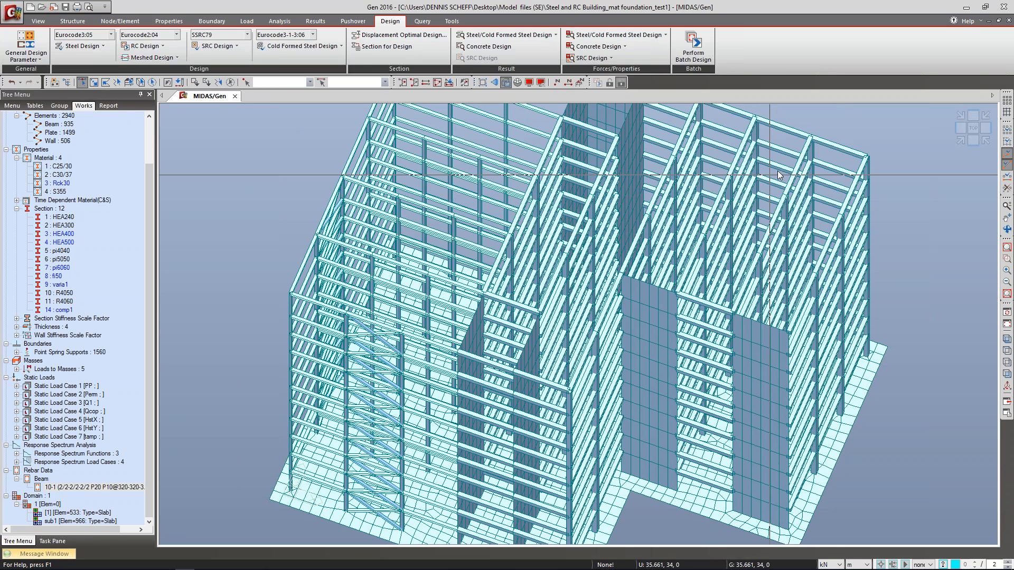
left_click_drag(796, 118, 901, 302)
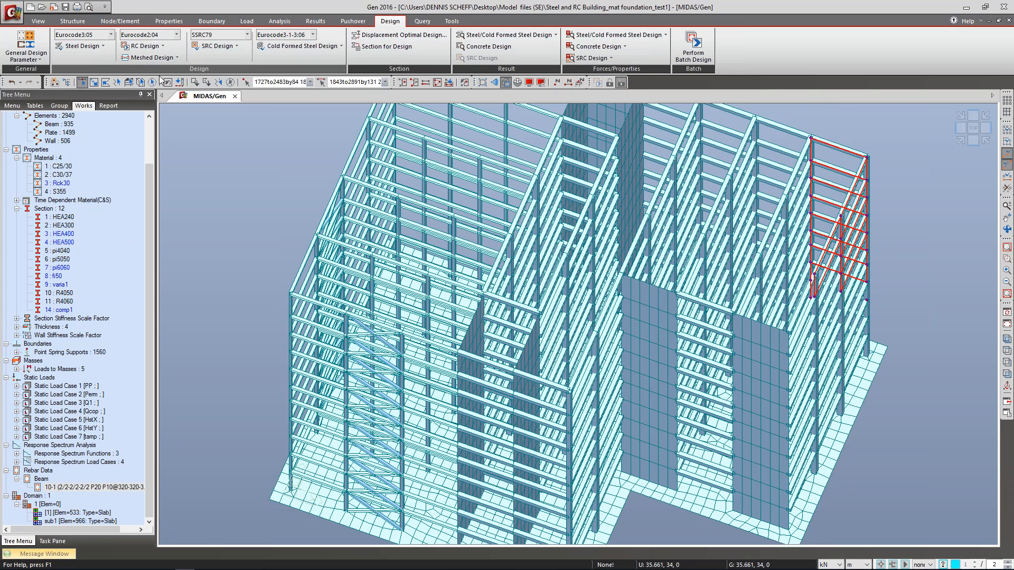
Step: Run the concrete code design for the selected columns and show the full results table sorted by member
left_click(142, 46)
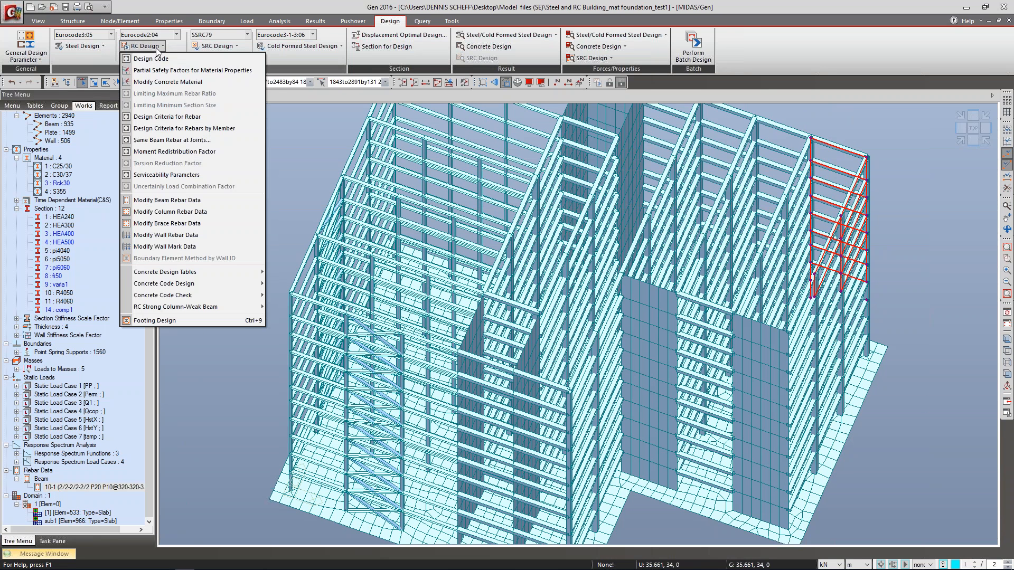
mouse_move(207, 284)
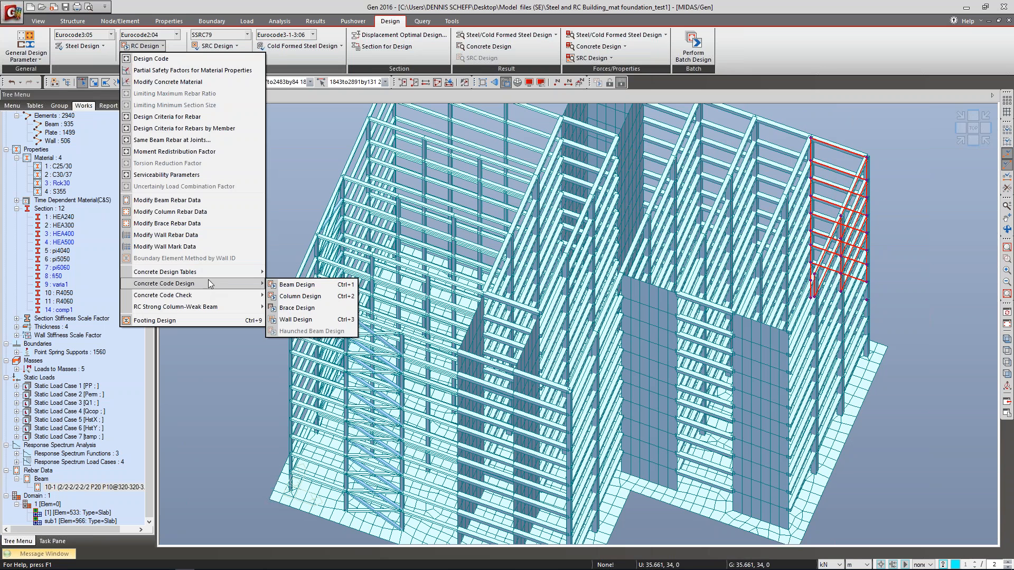
left_click(299, 296)
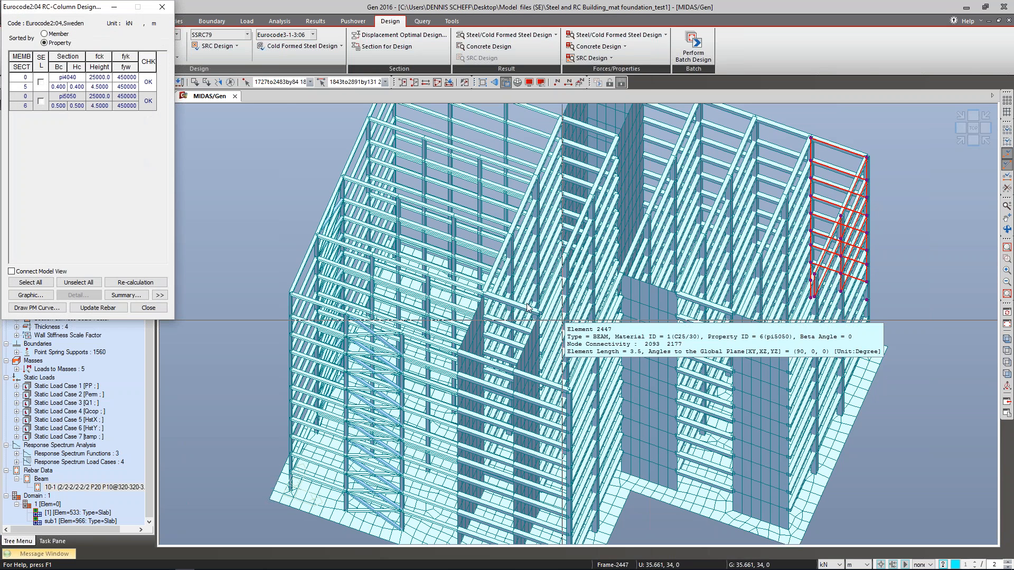
left_click_drag(85, 11, 299, 87)
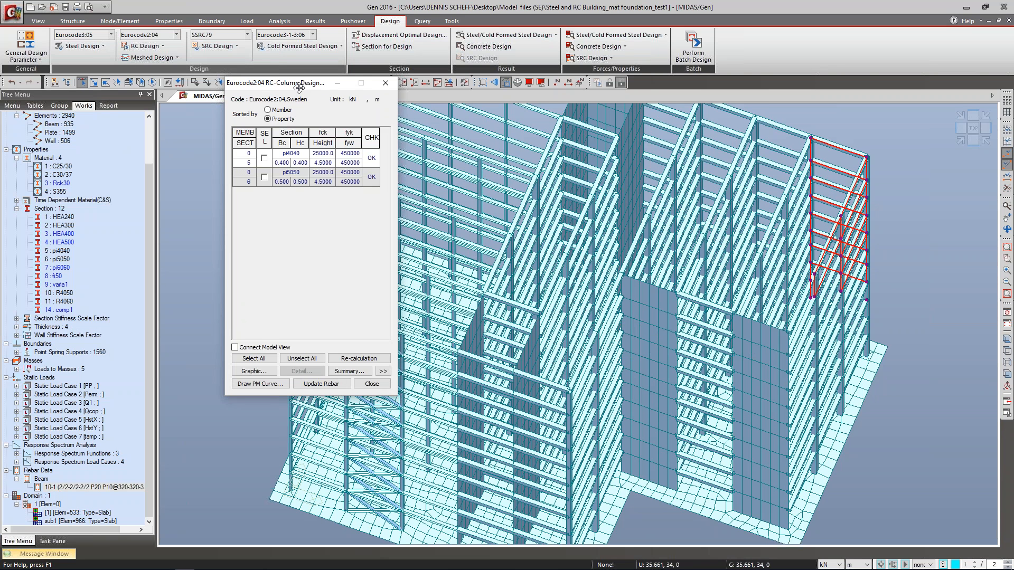
left_click(268, 110)
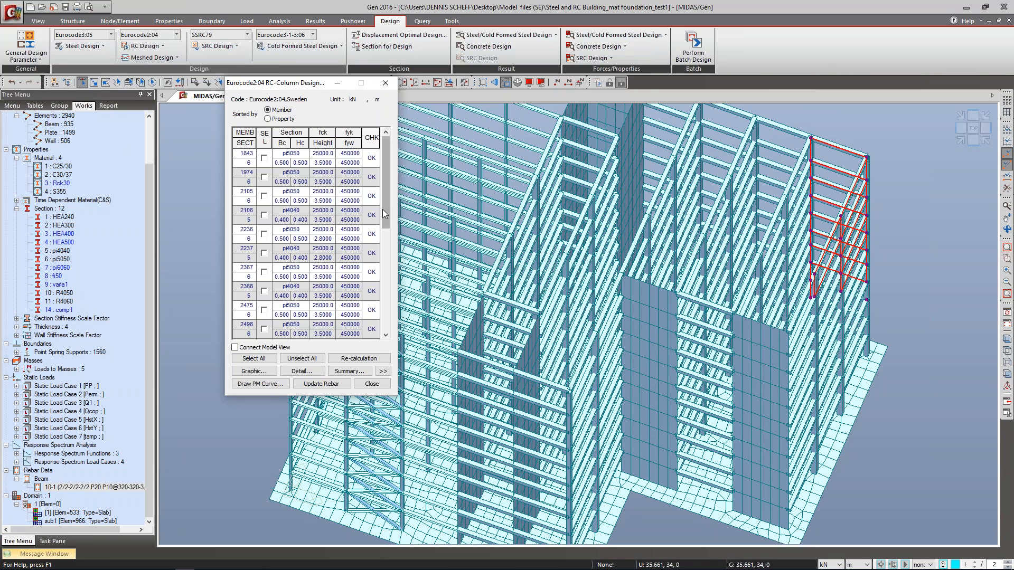
left_click(383, 371)
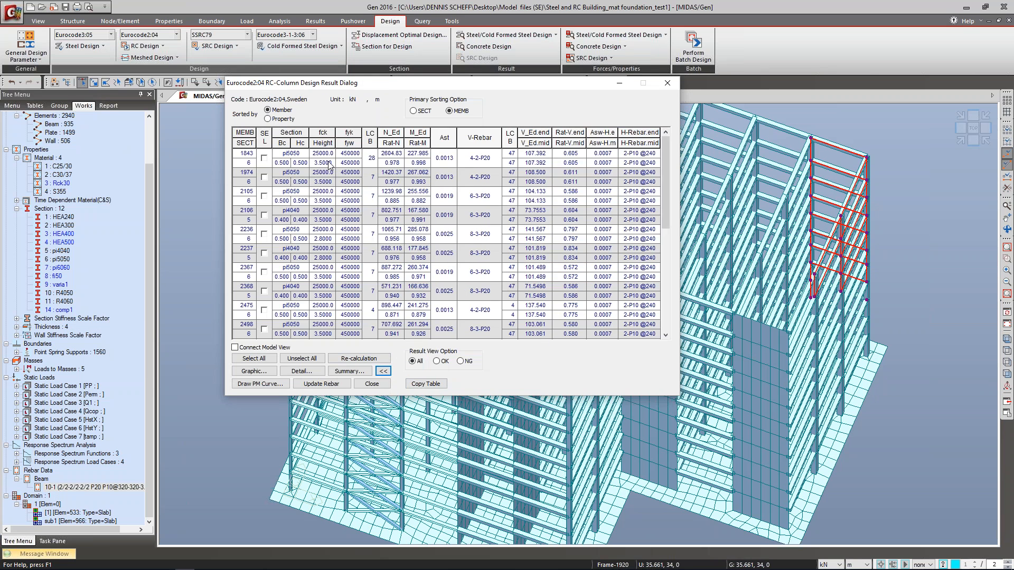
Step: Open the graphic design report for column member 1843 and enlarge its preview window
left_click(264, 158)
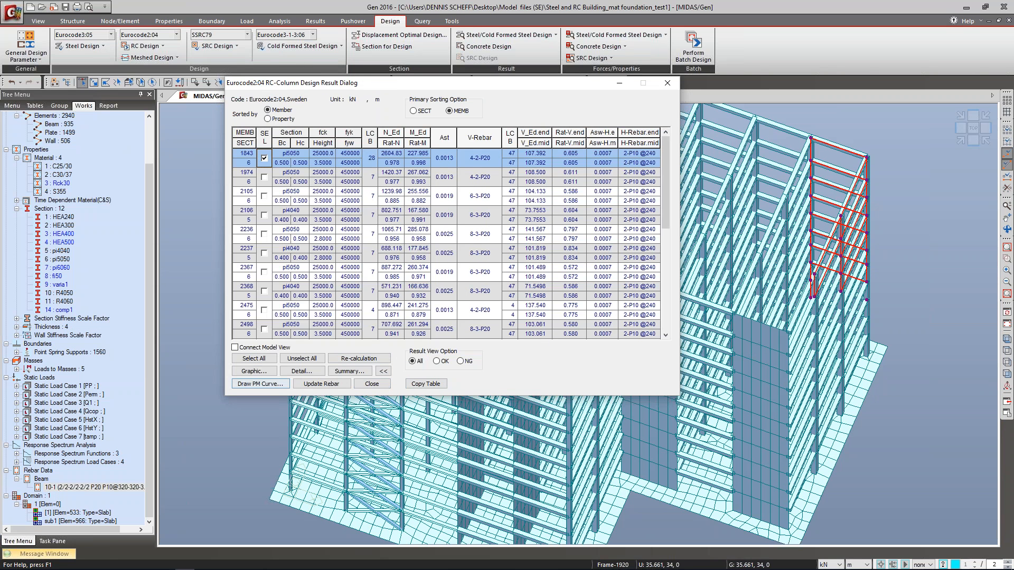
left_click(253, 372)
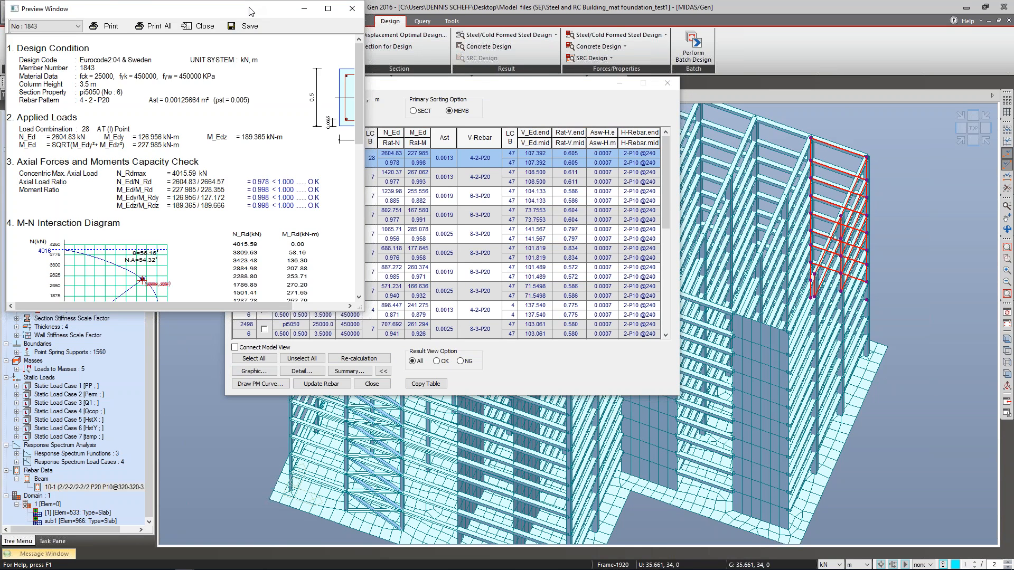
left_click_drag(250, 10, 417, 91)
left_click_drag(530, 392, 776, 533)
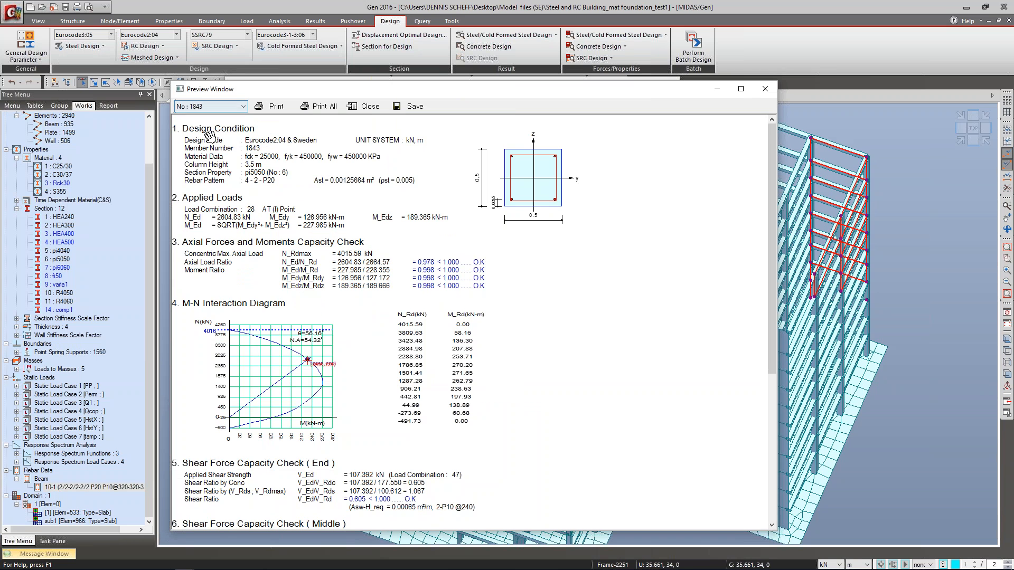
Step: Examine the column report's applied loads, axial and moment capacity checks, M-N interaction diagram and shear checks, and close it
scroll(278, 169, "down", 1)
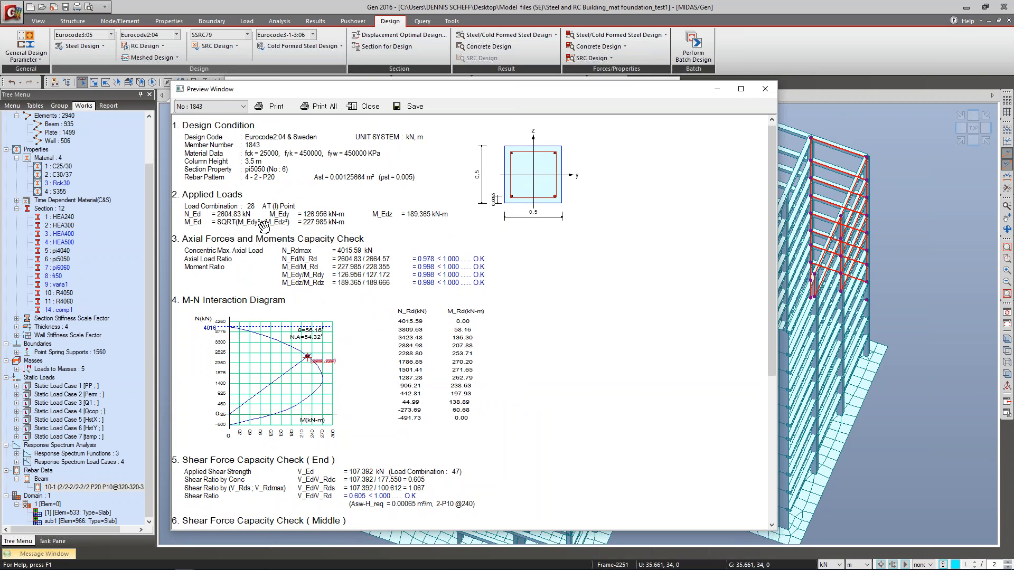
scroll(237, 211, "down", 1)
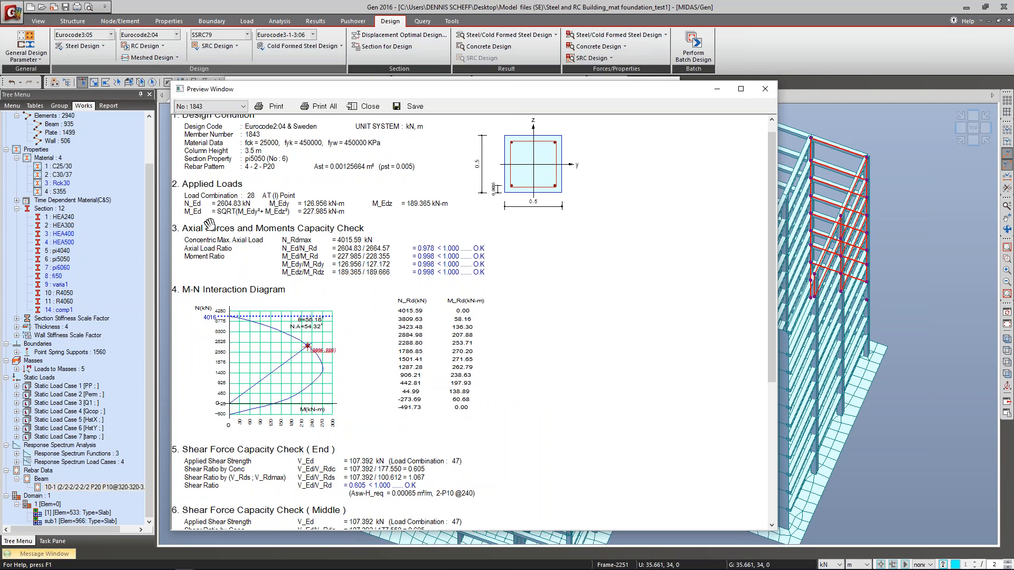
scroll(224, 245, "down", 2)
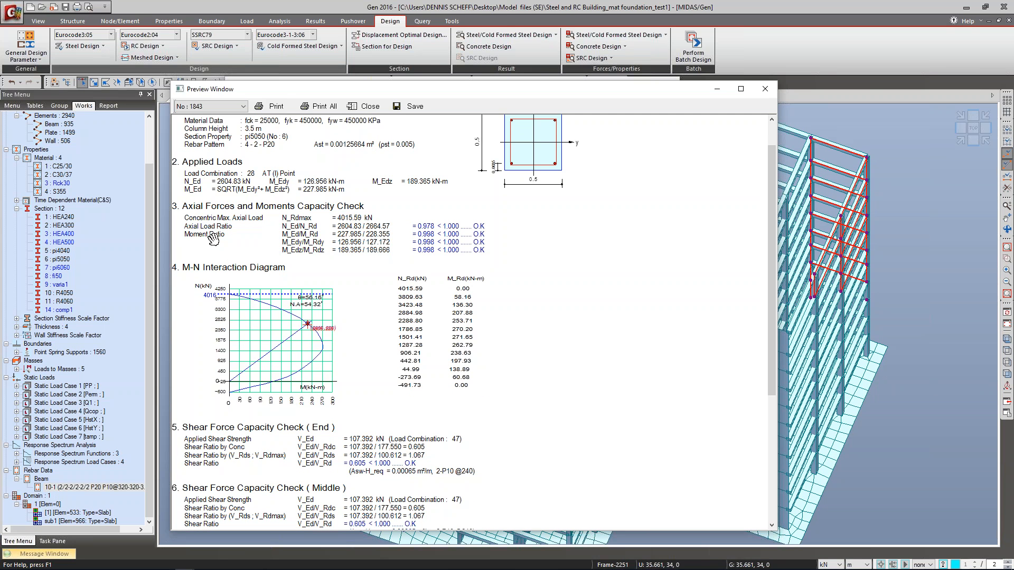
scroll(237, 242, "down", 1)
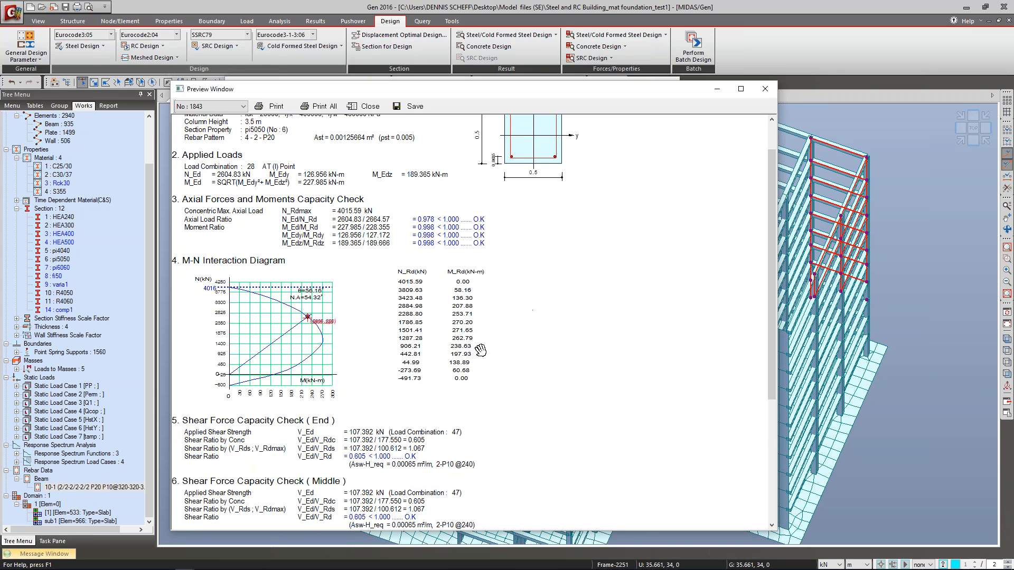
scroll(481, 351, "down", 3)
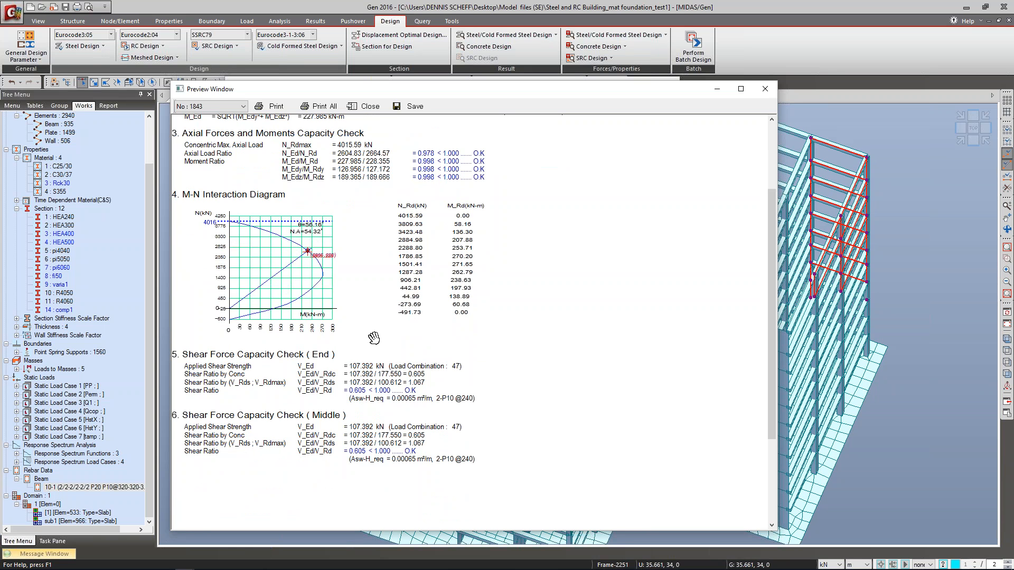
left_click_drag(372, 340, 375, 327)
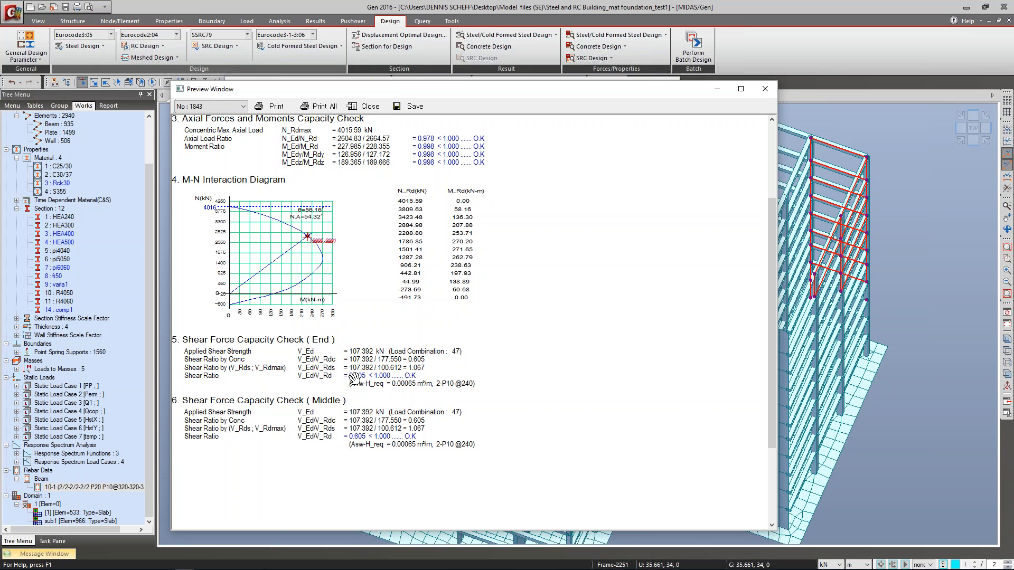
scroll(357, 375, "up", 1)
left_click_drag(364, 305, 365, 346)
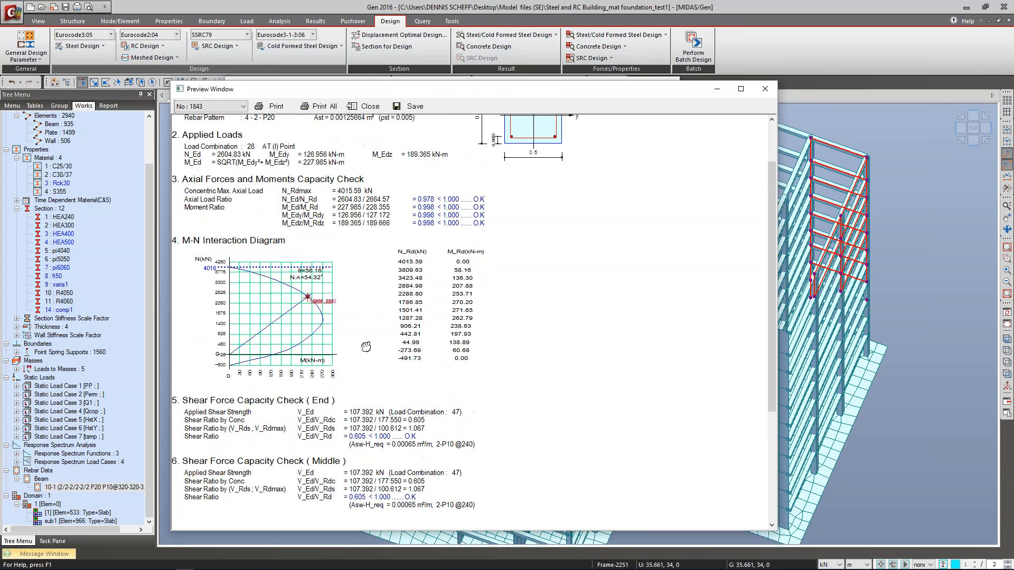
left_click_drag(459, 335, 391, 397)
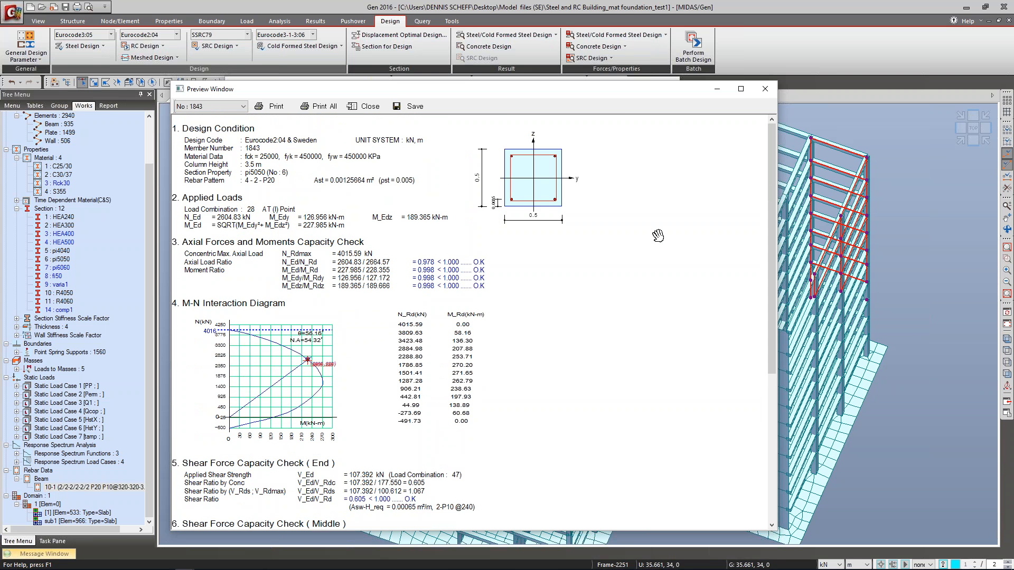
left_click(765, 89)
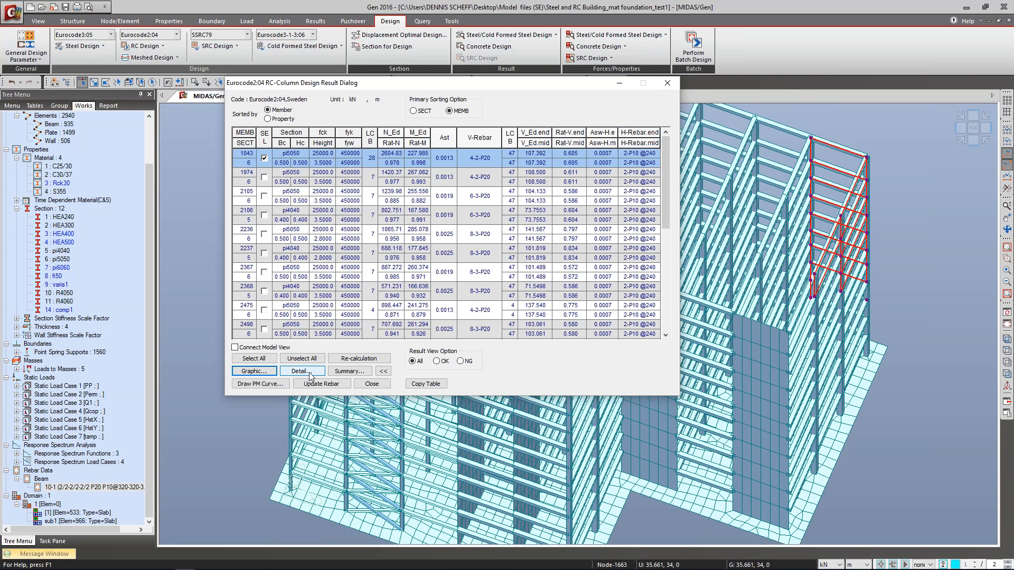
Step: View member 1843's 3D M-N interaction surface from another angle, and close the curve and the column design results
left_click(260, 384)
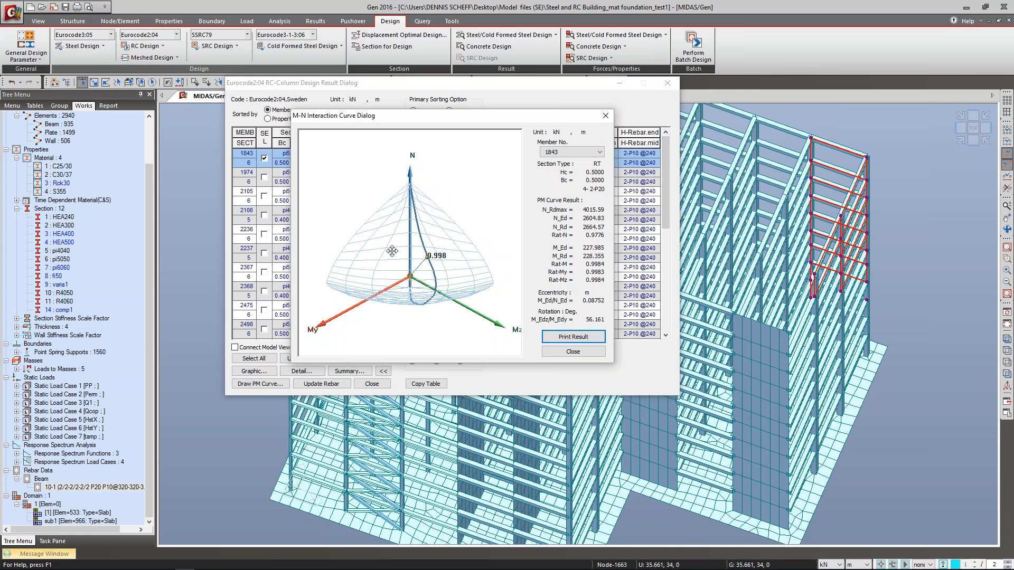
left_click_drag(392, 247, 378, 288)
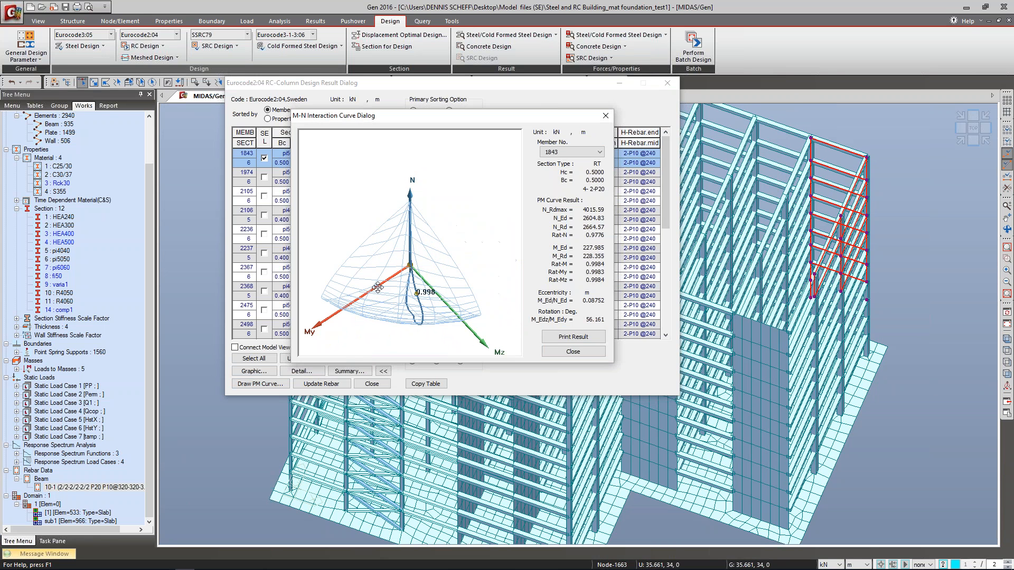
left_click(606, 115)
left_click_drag(552, 82, 532, 143)
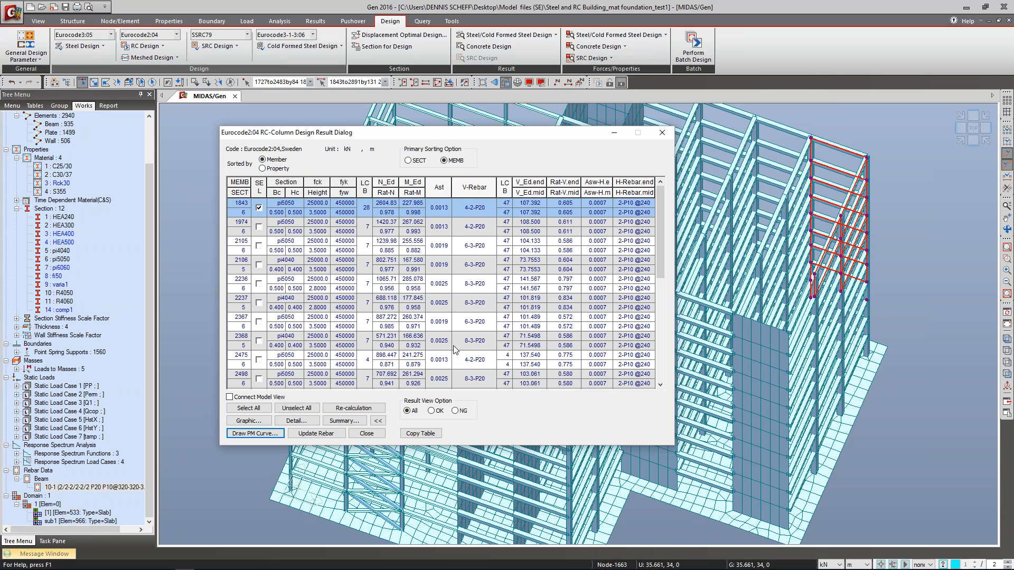
left_click(661, 133)
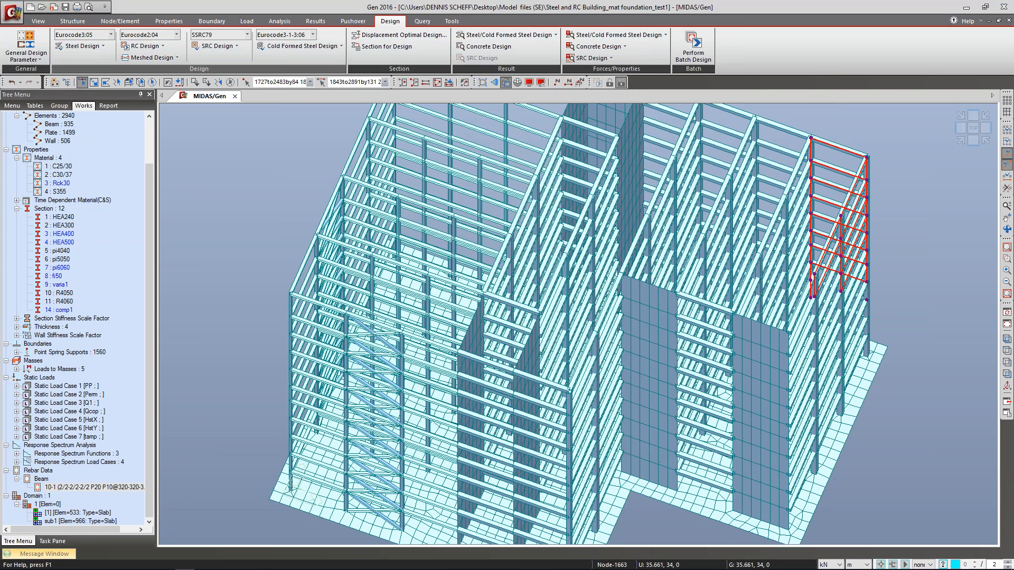
left_click(163, 45)
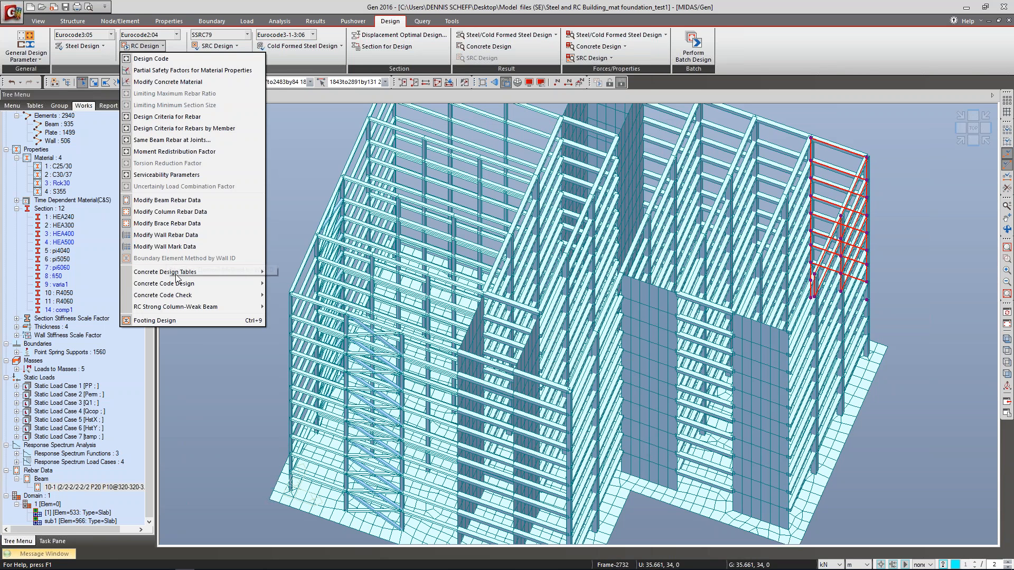
mouse_move(188, 287)
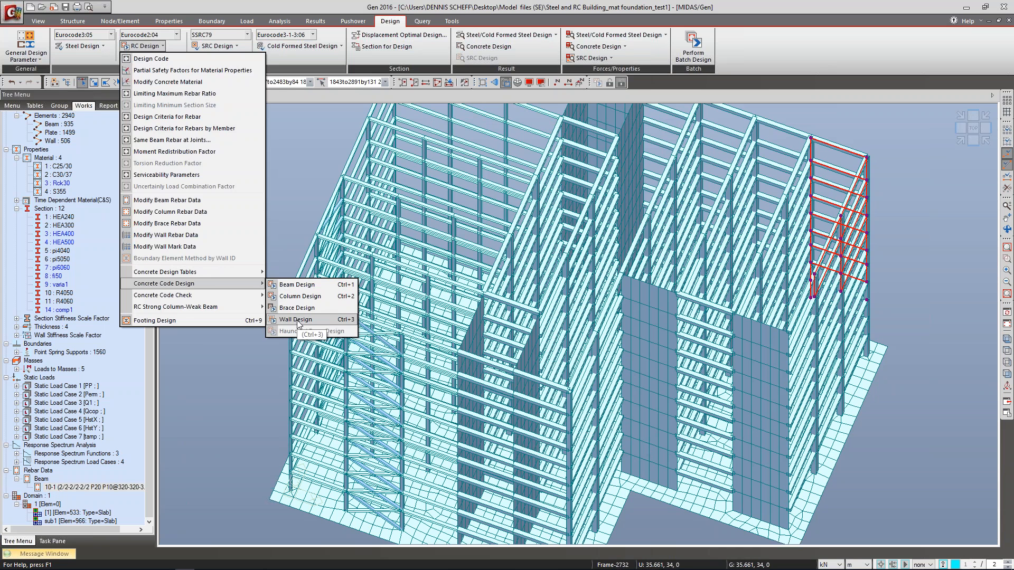
left_click(299, 196)
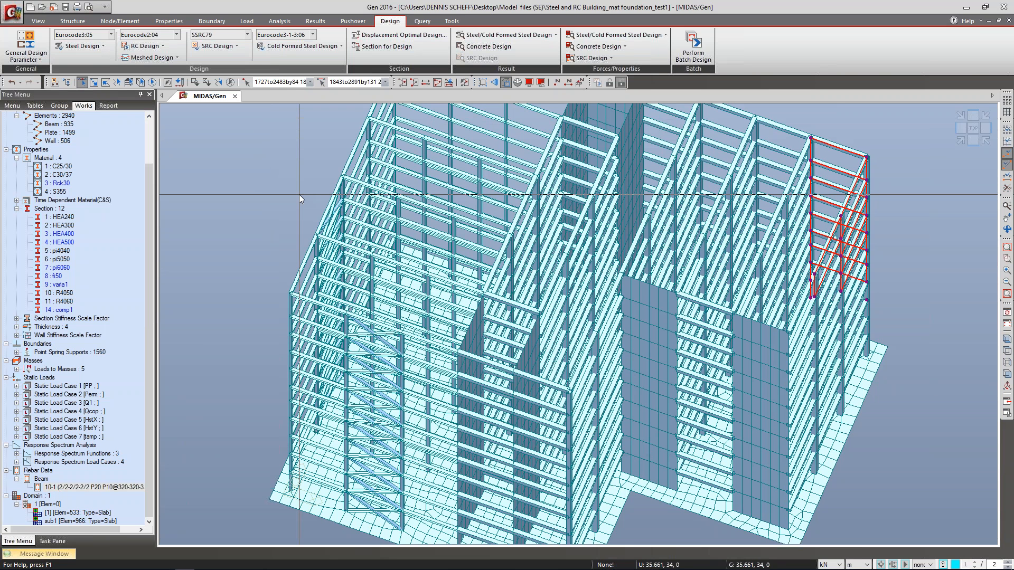
Step: Clear the member selection, select all wall elements and display only them in the model view
scroll(576, 207, "down", 2)
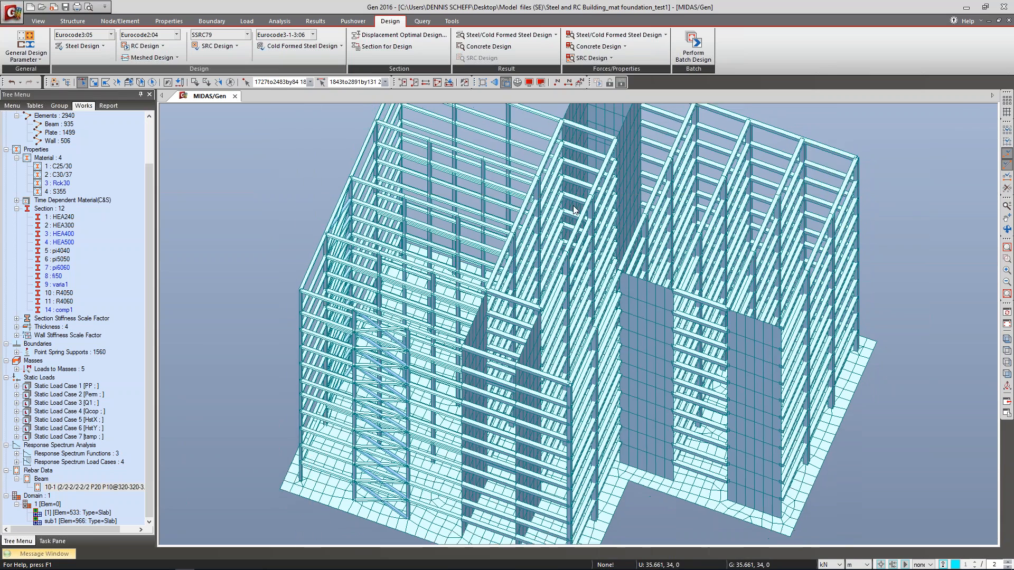
middle_click_drag(590, 205, 569, 214)
left_click(230, 82)
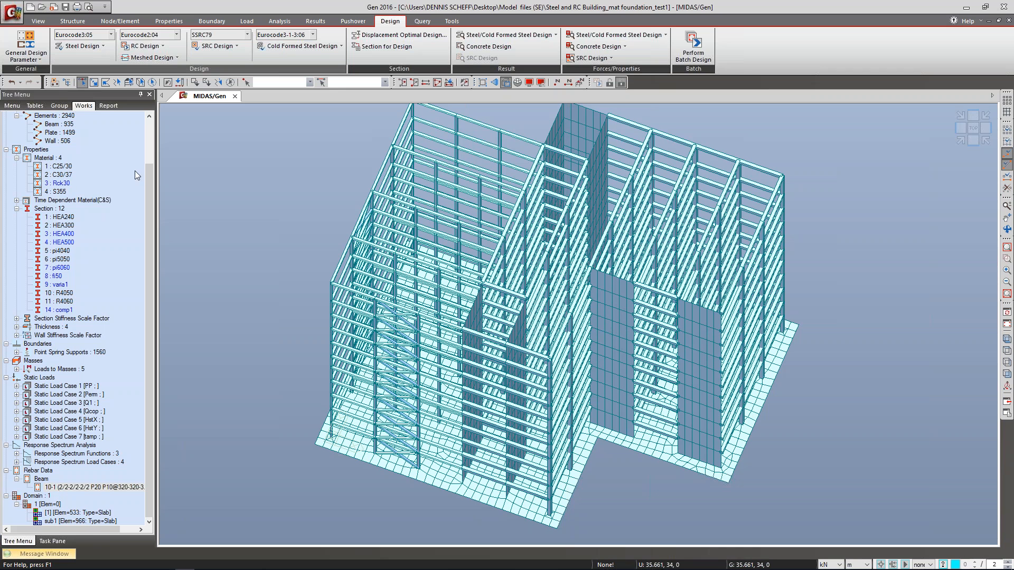
left_click_drag(150, 196, 161, 157)
left_click(57, 183)
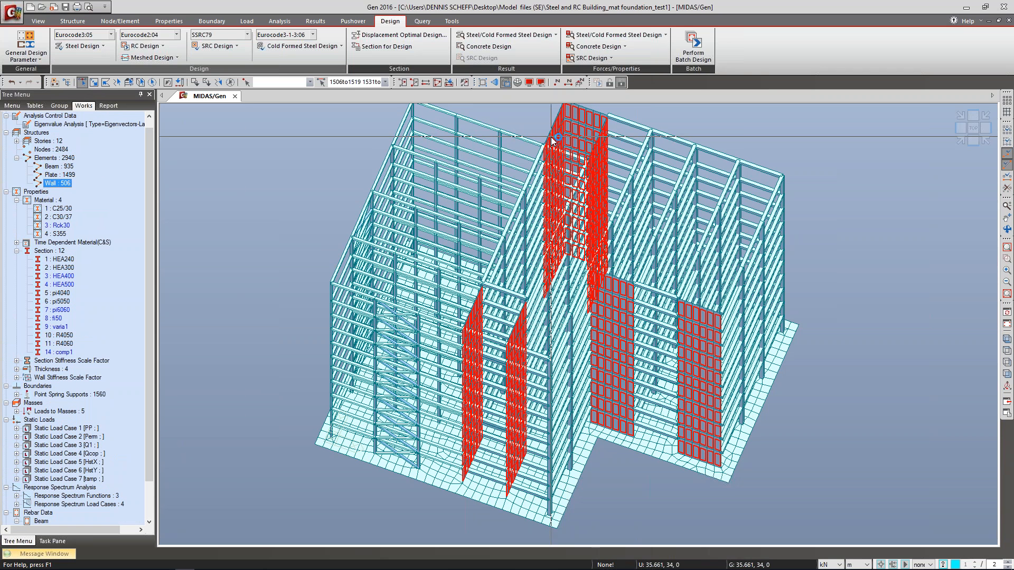
key("F2")
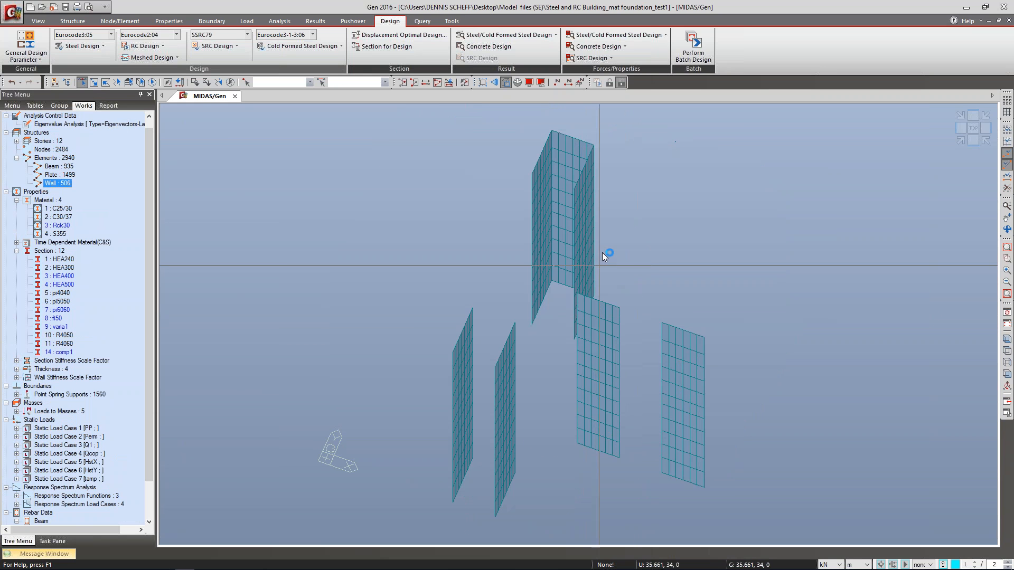
left_click(155, 47)
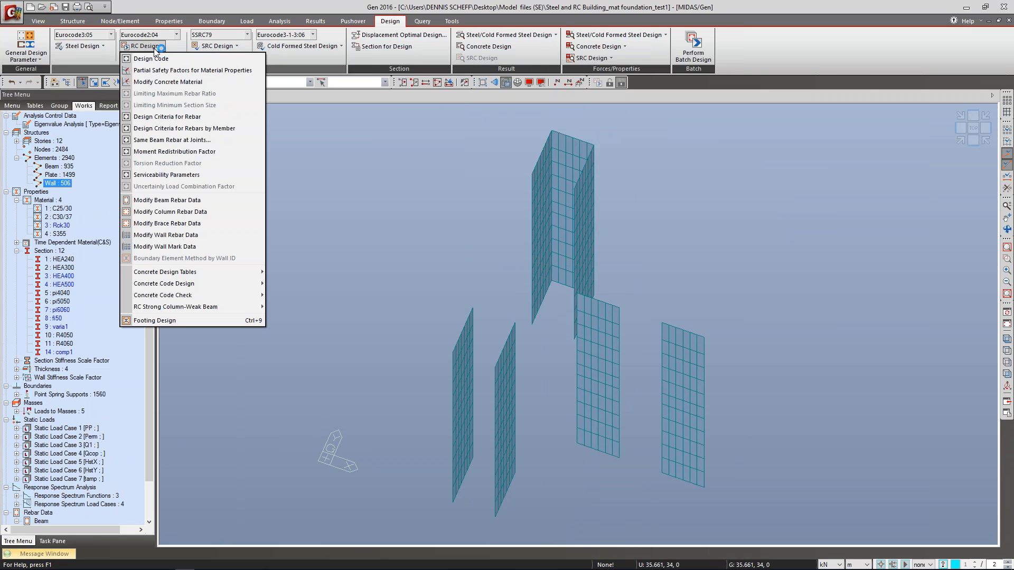
mouse_move(188, 287)
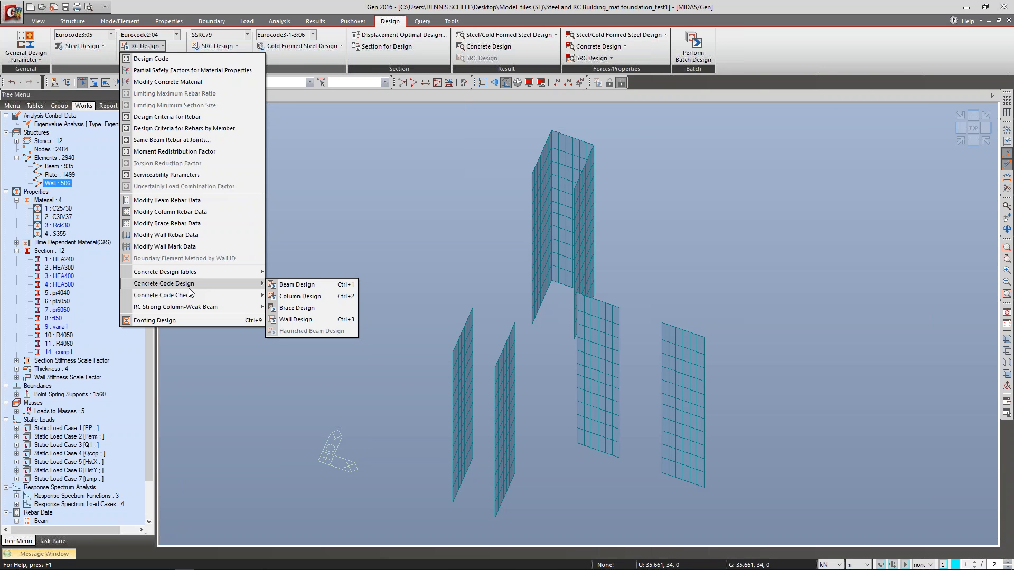
left_click(420, 202)
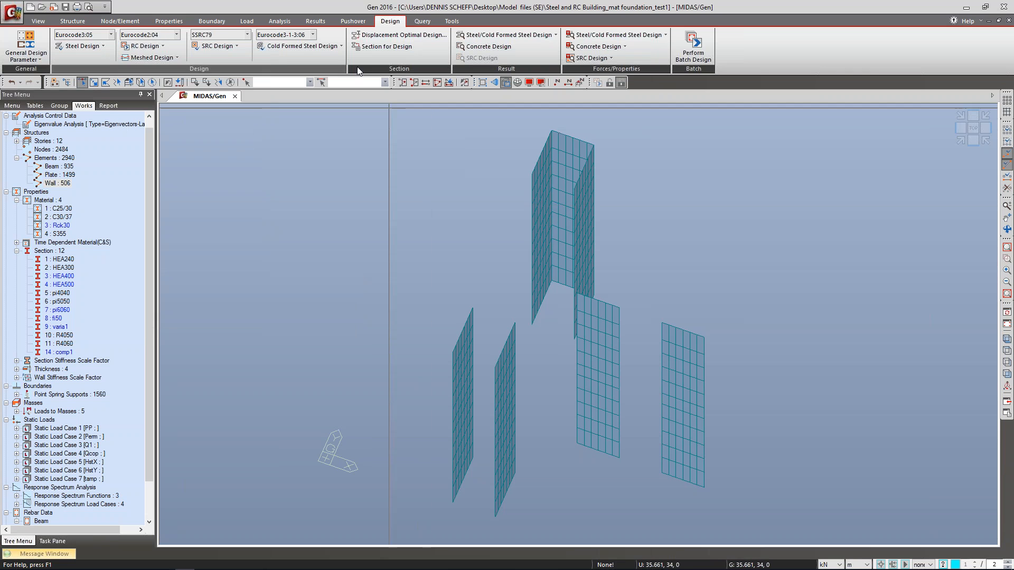
Step: Open the Create Elements settings and set the element type to Wall
left_click(120, 21)
left_click(226, 53)
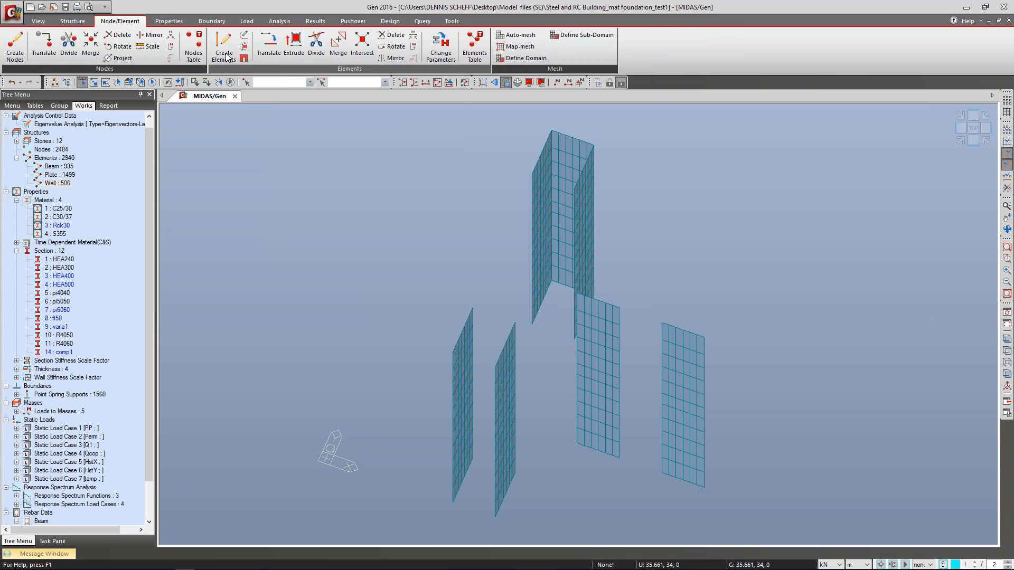
left_click(58, 185)
left_click(22, 256)
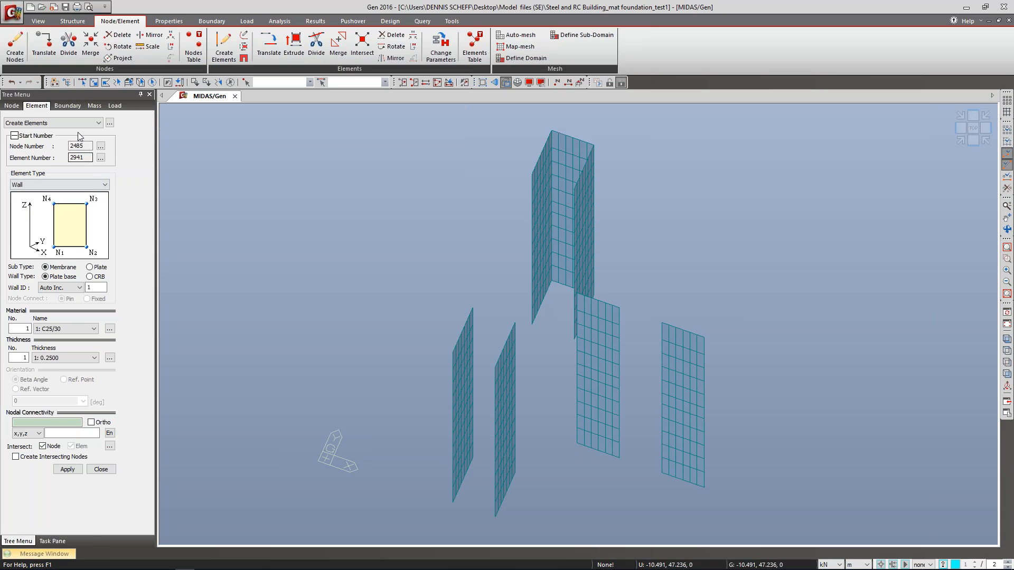
Step: Compare the Plate and Wall element type options and close the Create Elements settings without creating anything
left_click(58, 185)
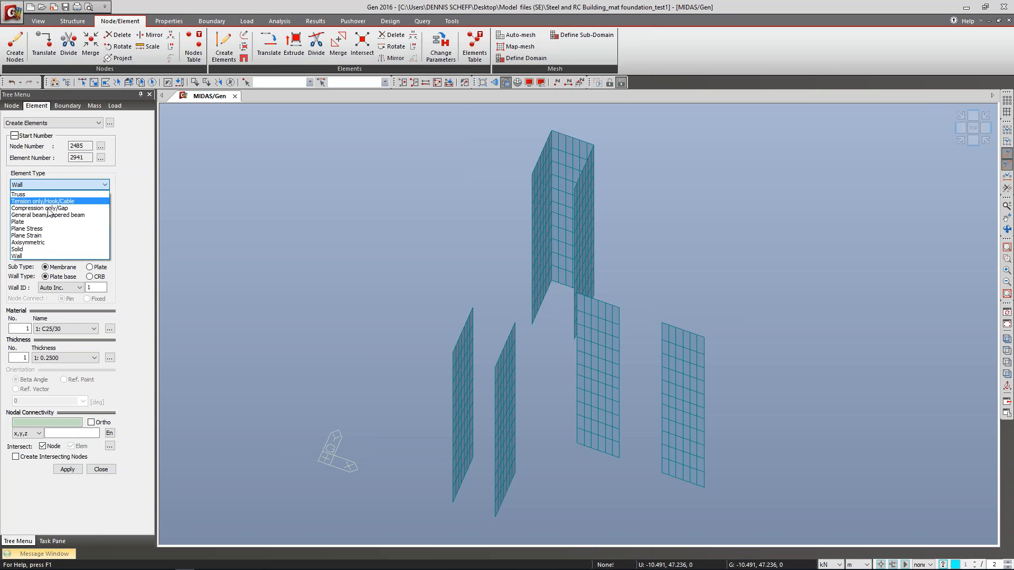
left_click(42, 222)
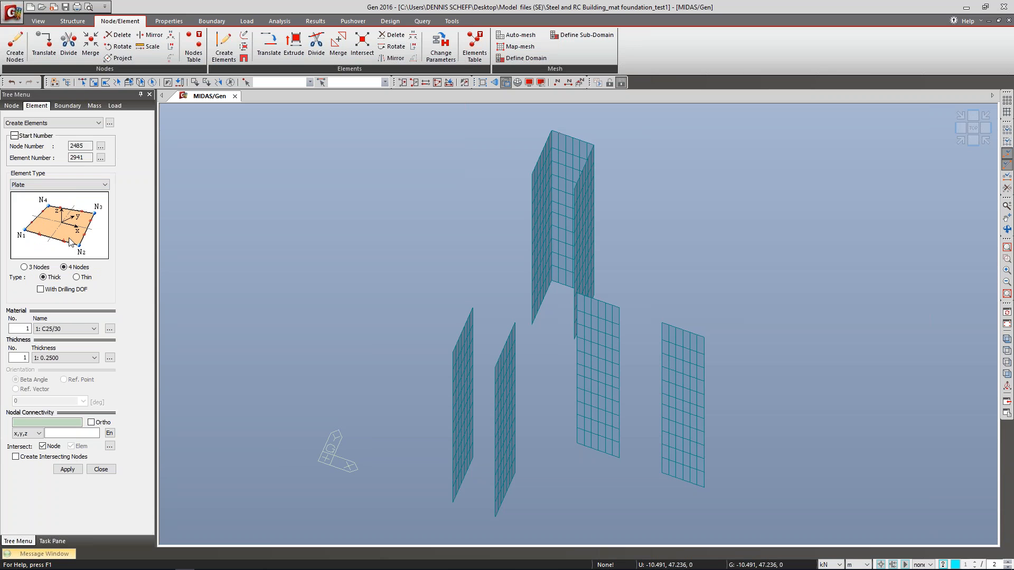
left_click(71, 184)
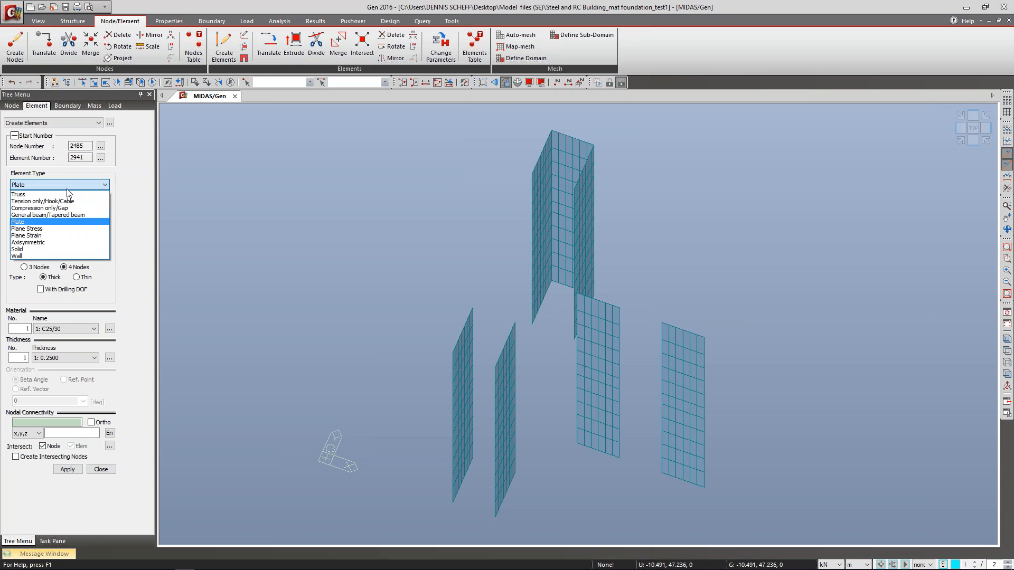
left_click(39, 257)
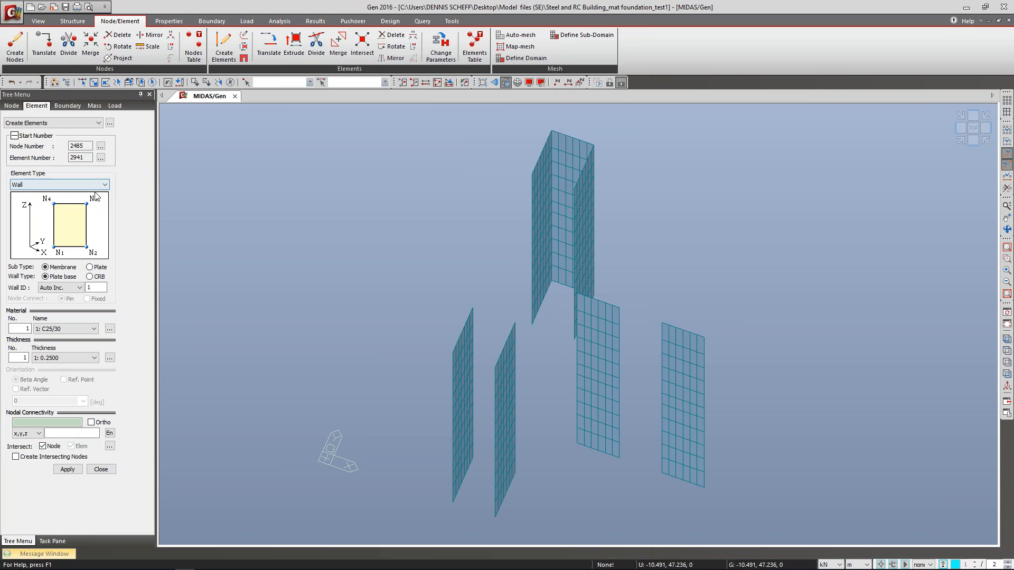
left_click(99, 124)
left_click(98, 125)
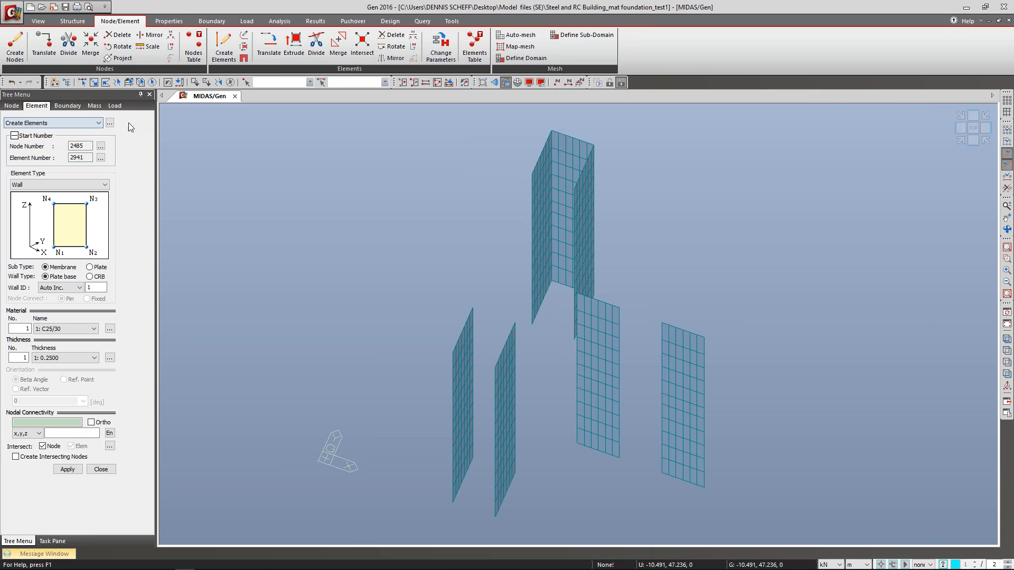
left_click(105, 184)
left_click(50, 222)
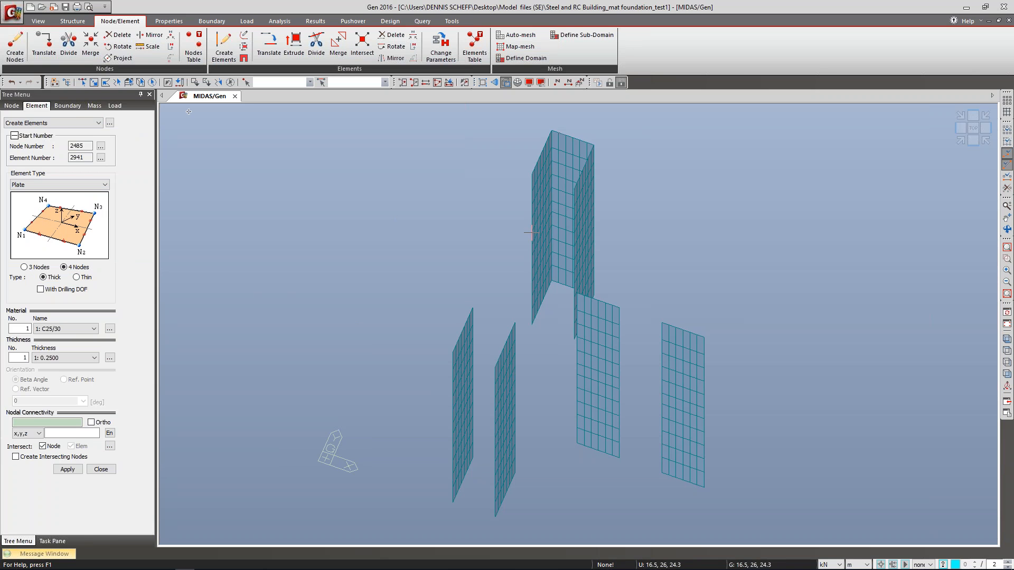
left_click(101, 470)
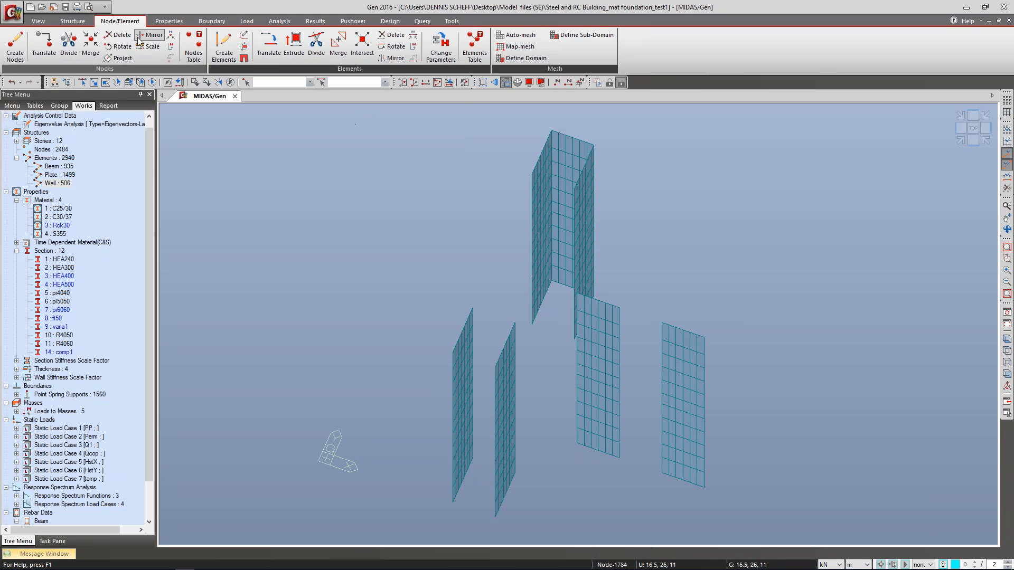
Step: Run the Eurocode2:04 concrete code design for walls and expand the result dialog to show all result columns
left_click(388, 22)
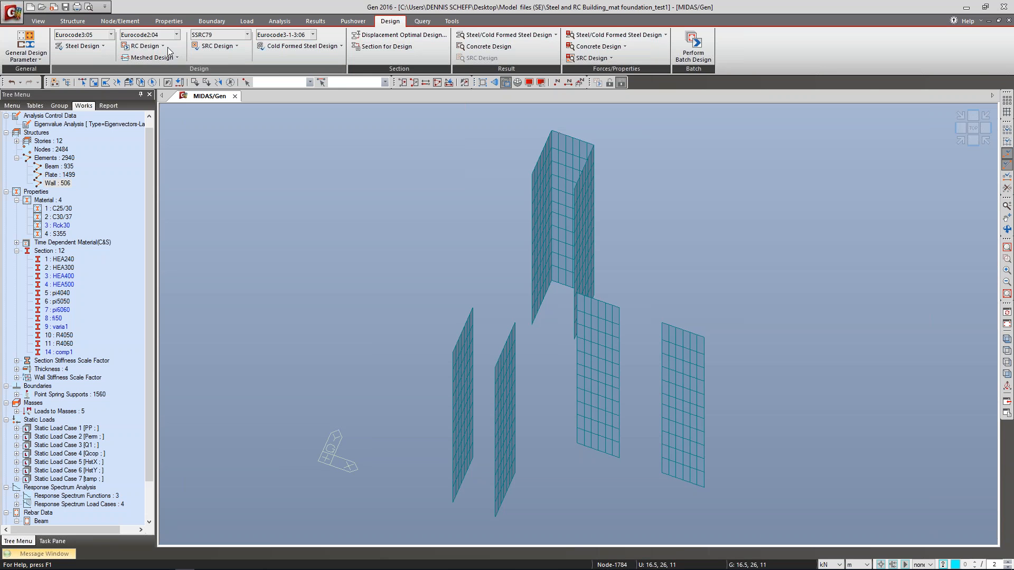
left_click(154, 47)
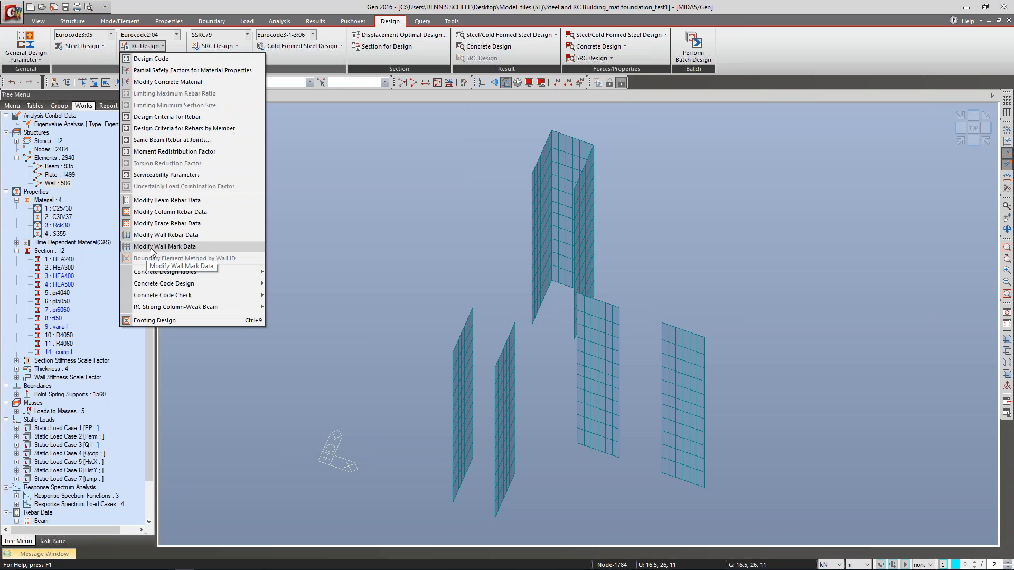
mouse_move(163, 283)
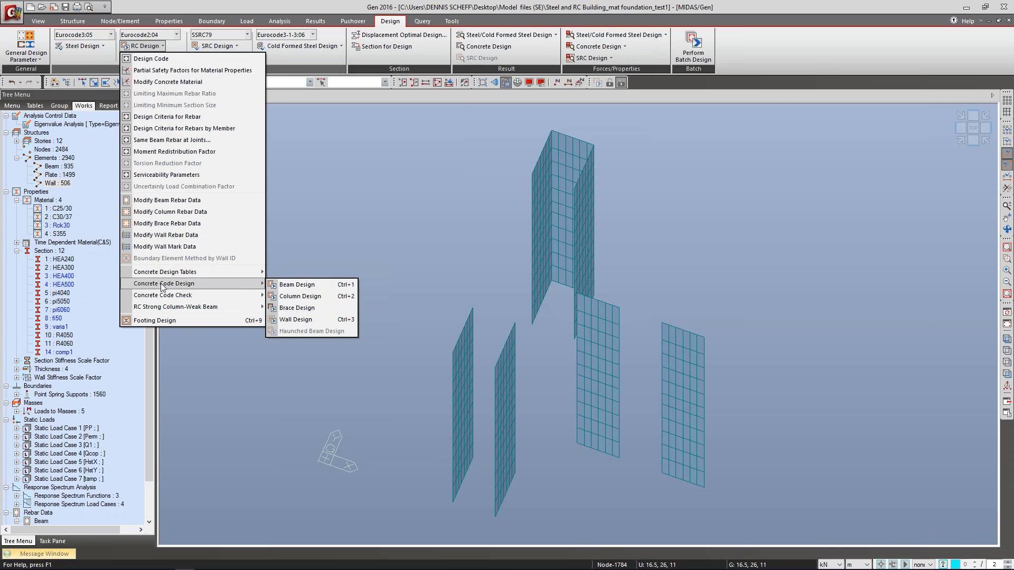
left_click(294, 320)
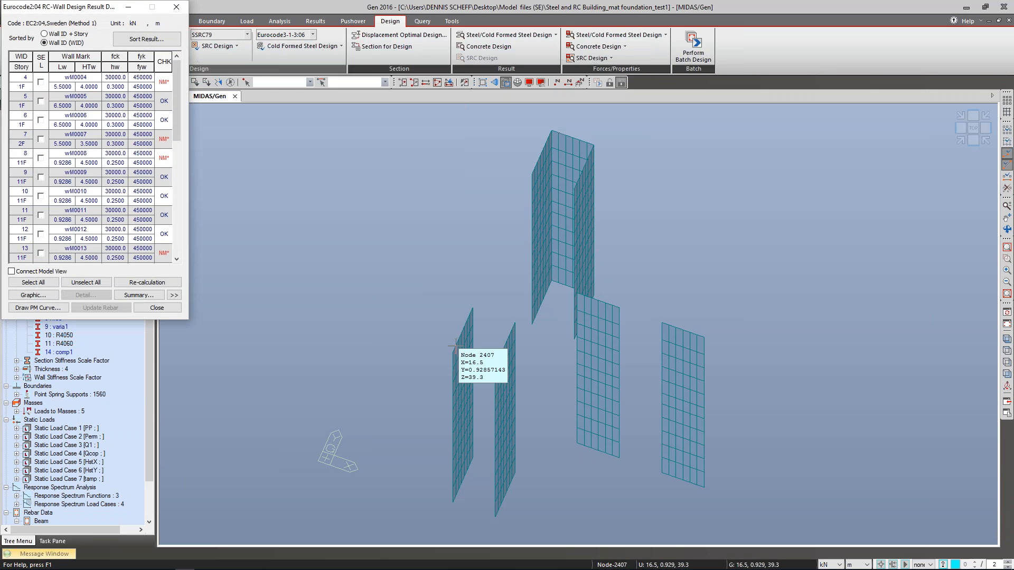
left_click_drag(67, 3, 255, 61)
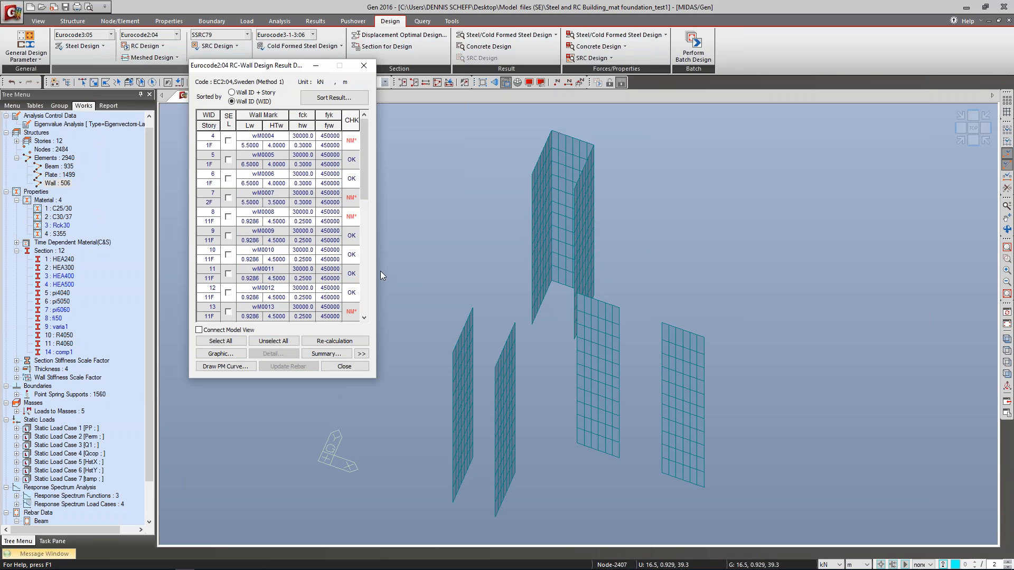
left_click(361, 353)
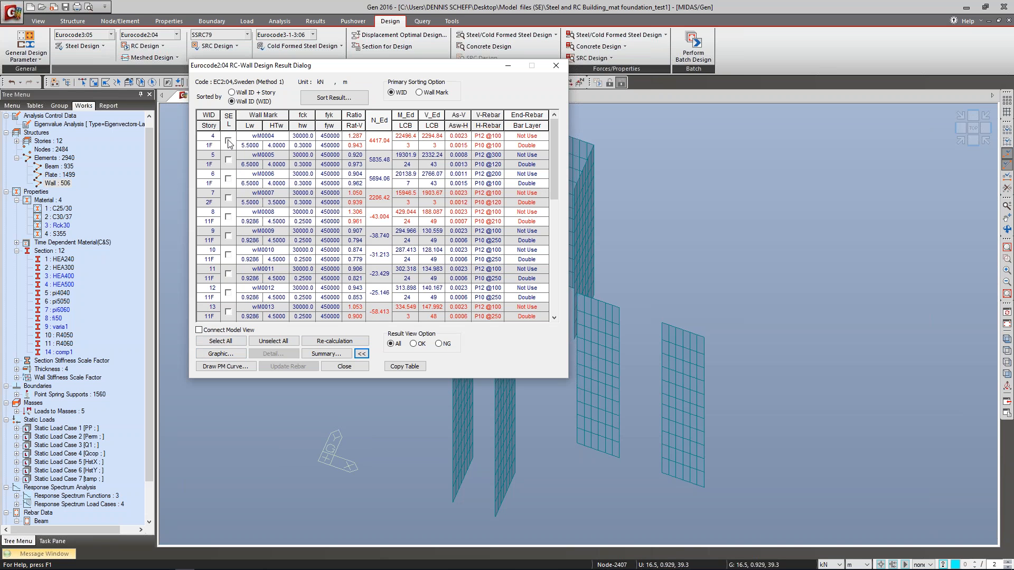
Step: Sort the wall results by Wall ID + Story and open an enlarged graphic report for wall 6 on story 2F
left_click(242, 93)
left_click(229, 255)
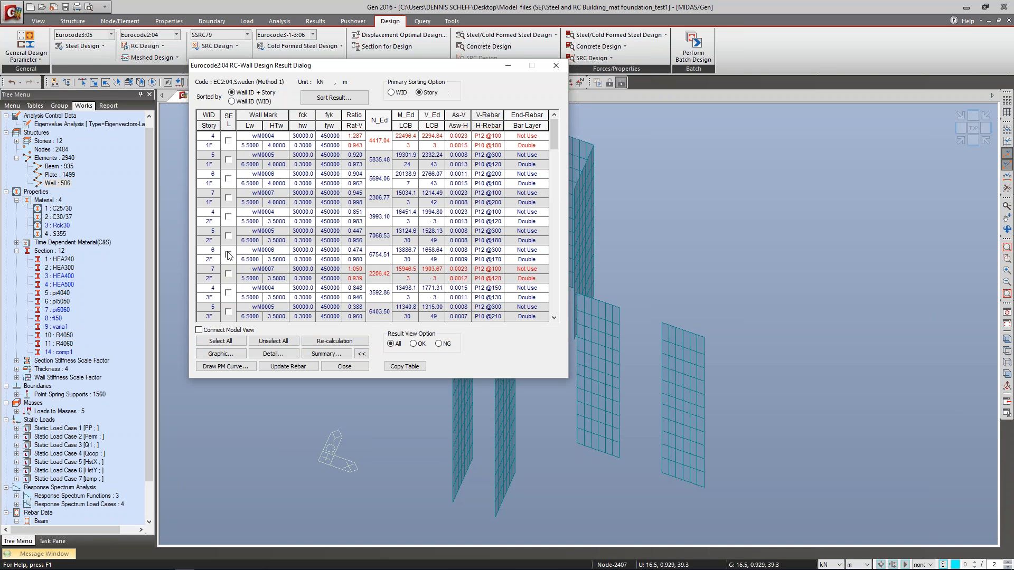
left_click(220, 354)
left_click_drag(359, 313, 771, 503)
left_click_drag(373, 11, 439, 21)
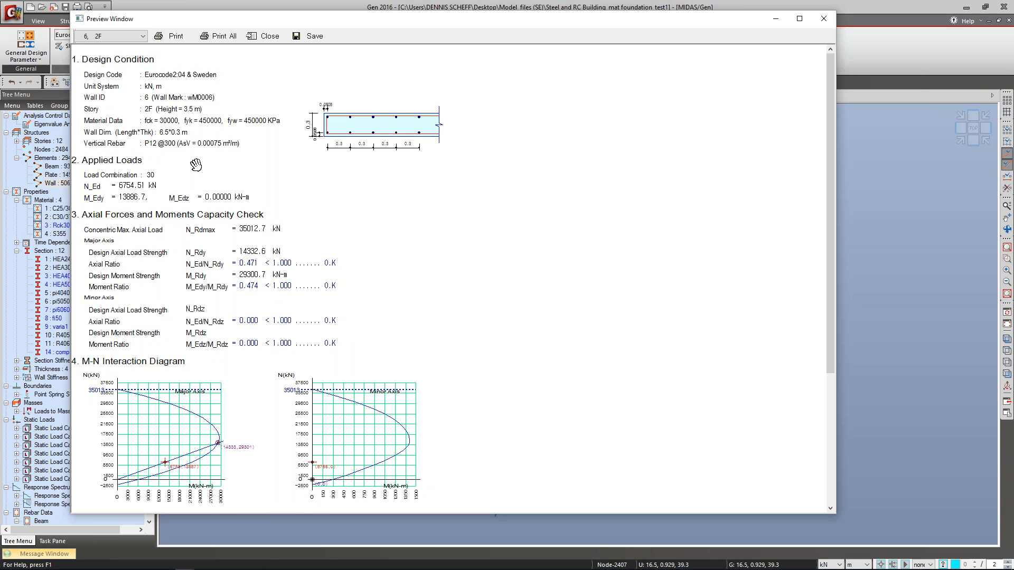
Step: Examine the wall report's applied loads, capacity checks, M-N interaction diagrams and shear check, and close the report and the wall design results
left_click_drag(144, 257, 165, 206)
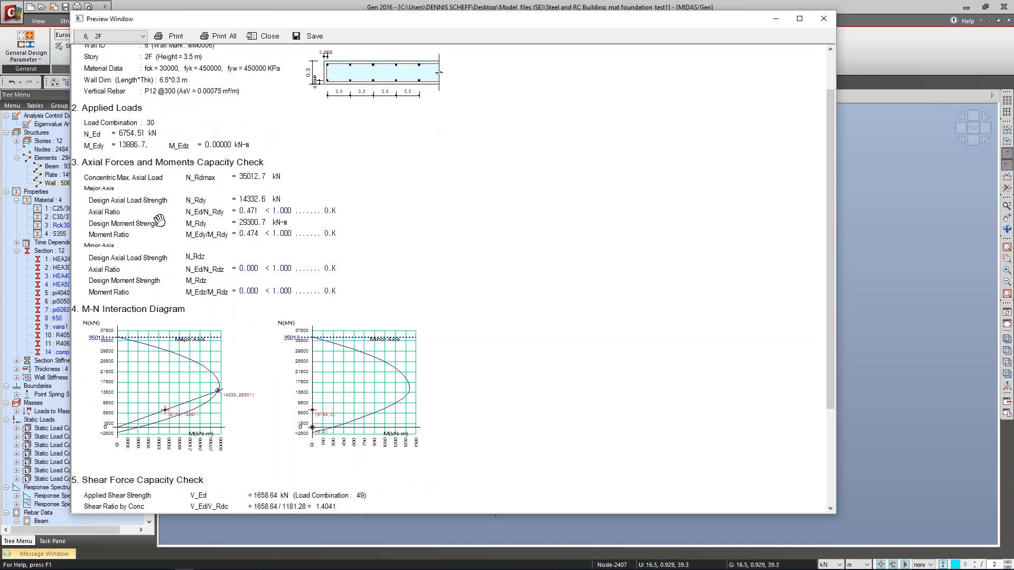
scroll(159, 221, "down", 1)
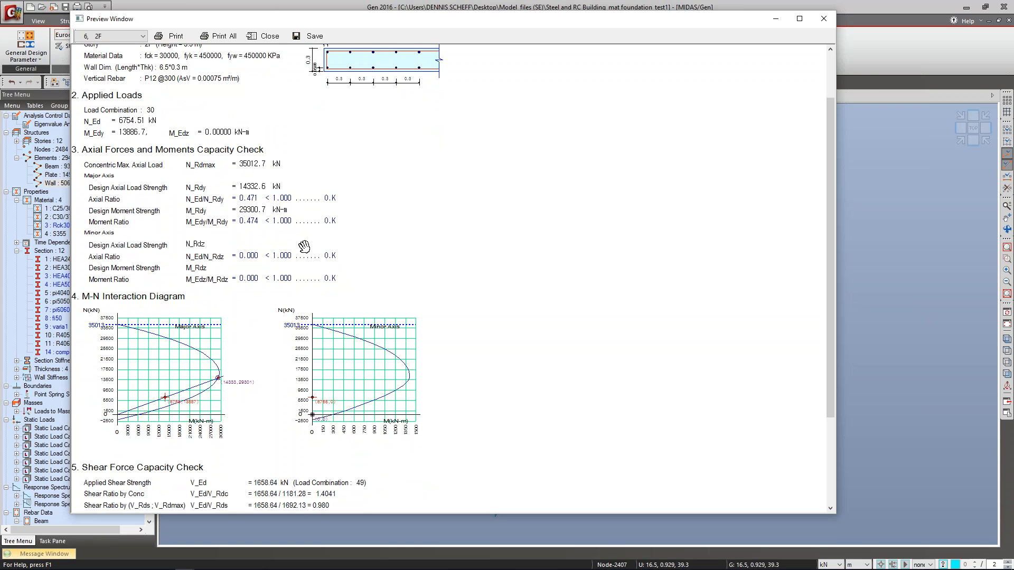
scroll(338, 200, "down", 1)
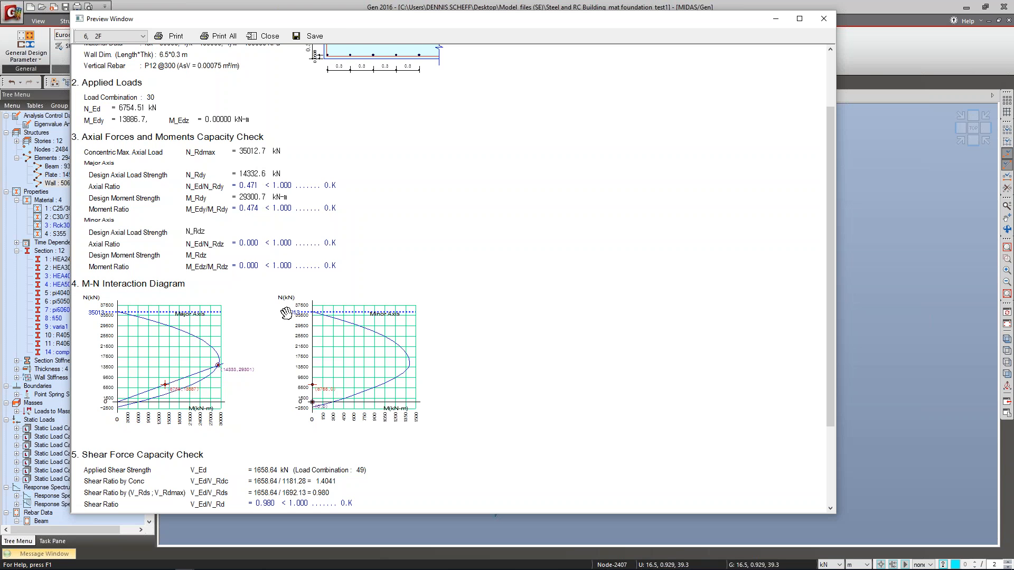
left_click(824, 19)
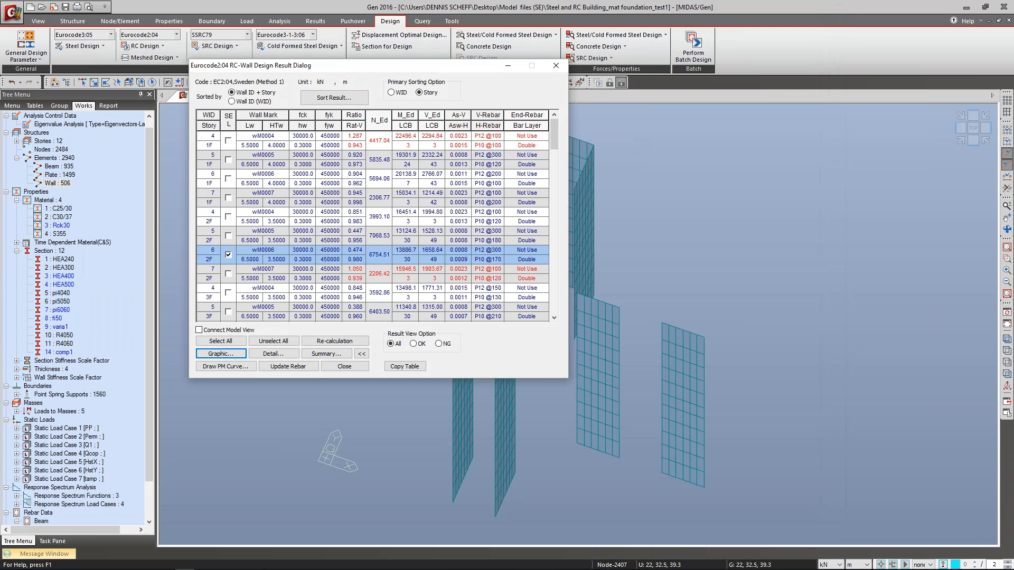
left_click(564, 60)
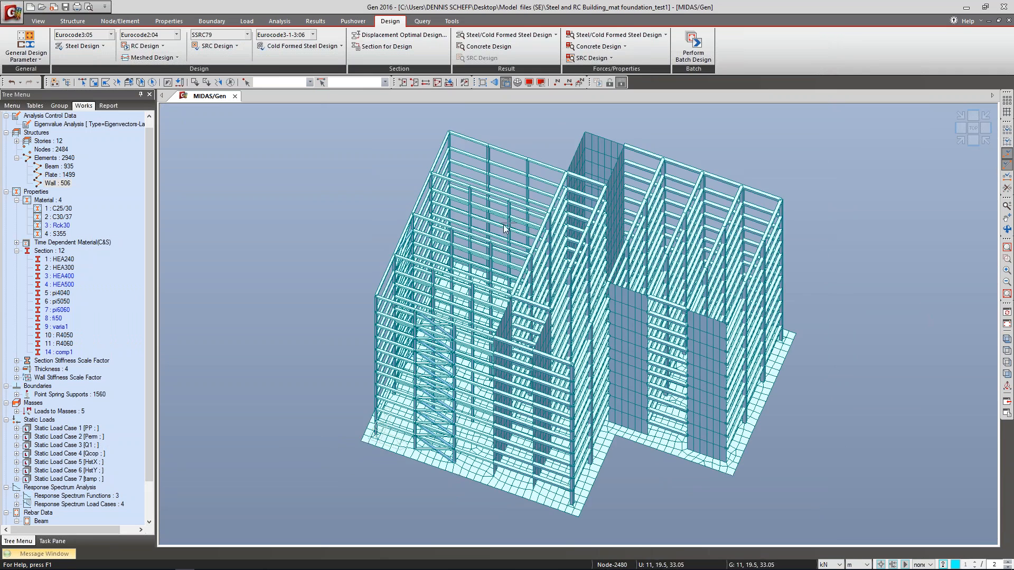
Step: Select all wall elements, view them in isolation from another angle, and restore the display of the whole model
middle_click_drag(513, 286, 402, 129, "ctrl")
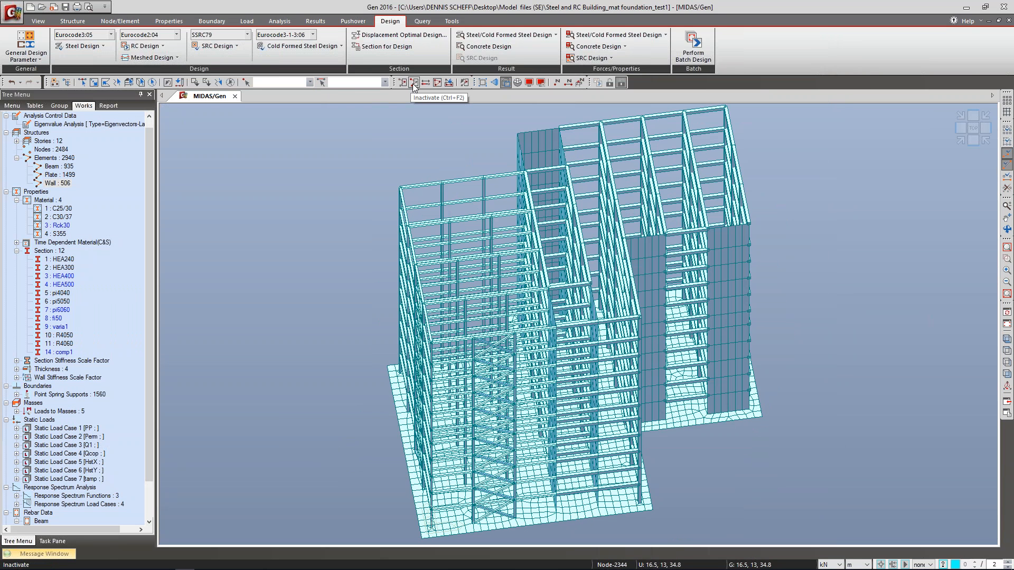
left_click(53, 183)
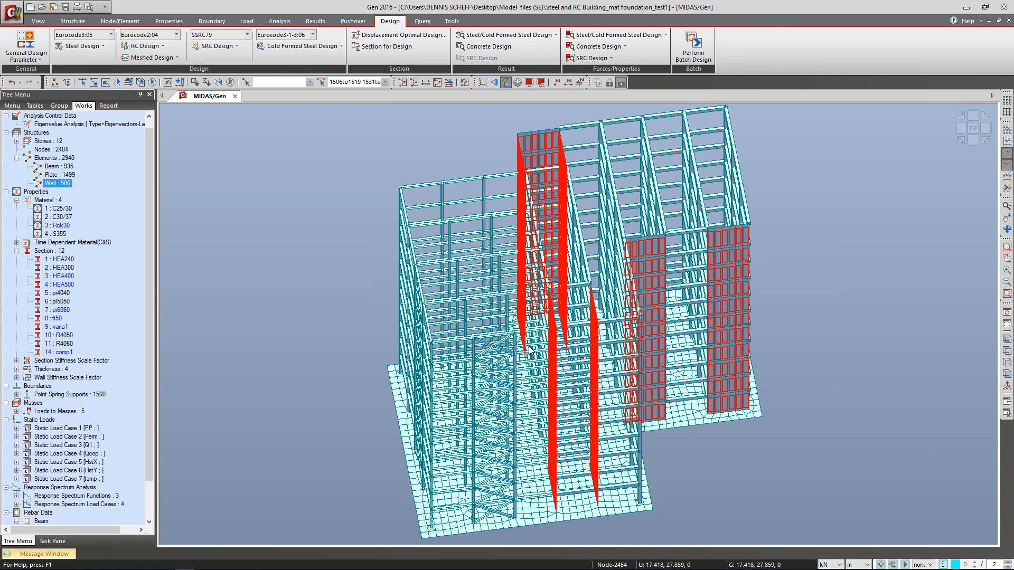
left_click(401, 83)
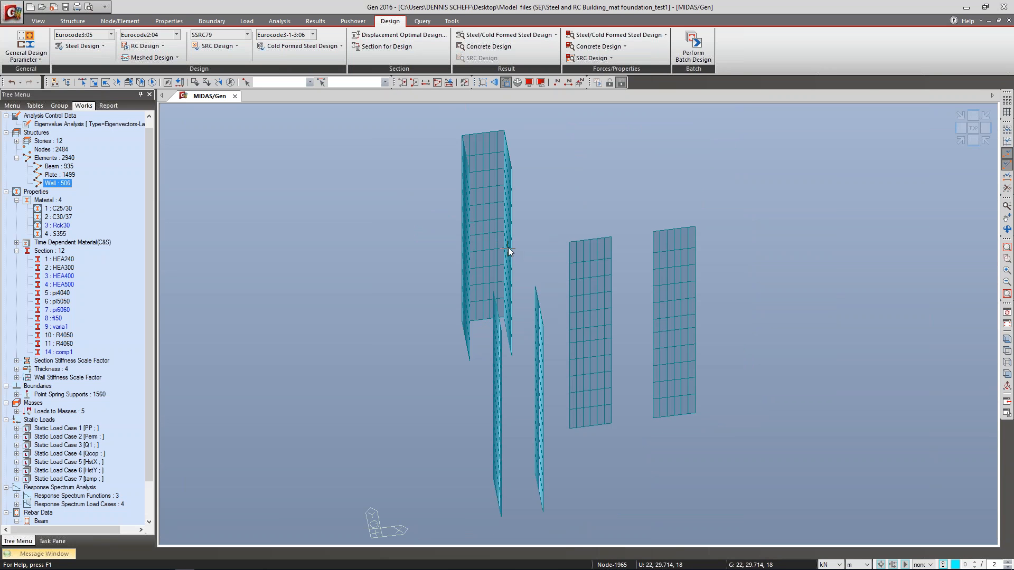
left_click(438, 83)
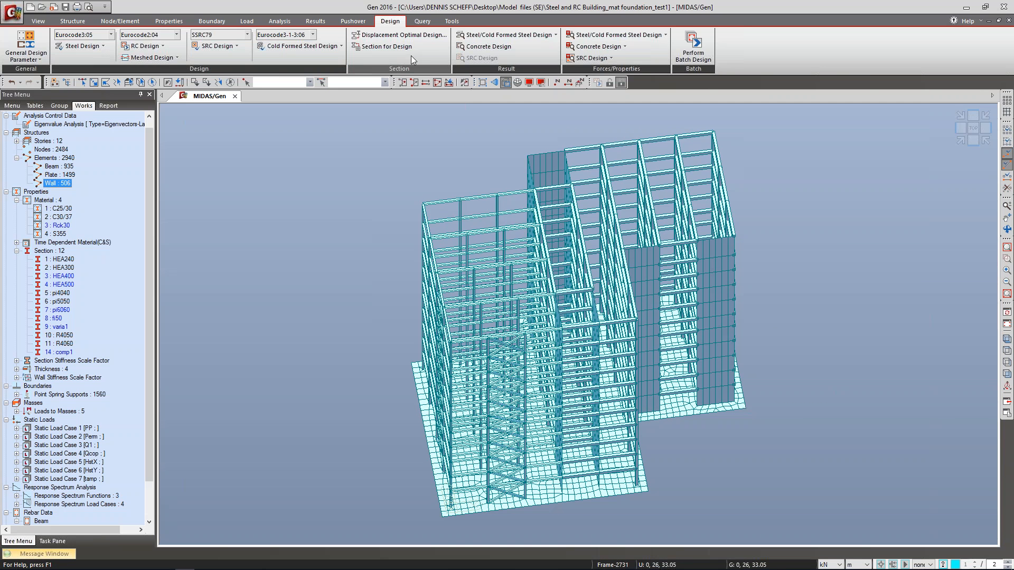
Step: Display the combined concrete design ratio contour for load combination sluv1 and enable the reinforcement display option
left_click(465, 47)
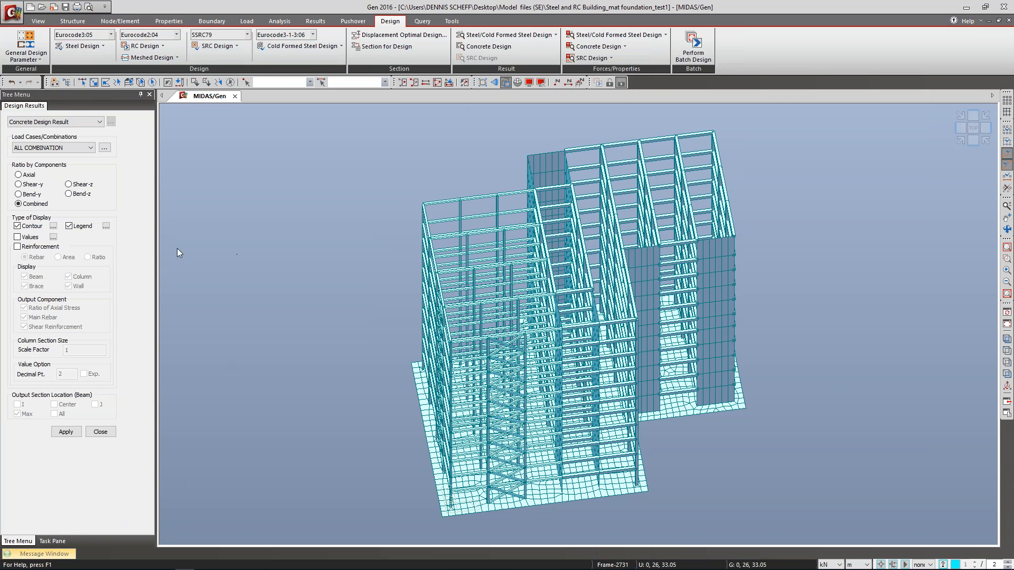
left_click(41, 149)
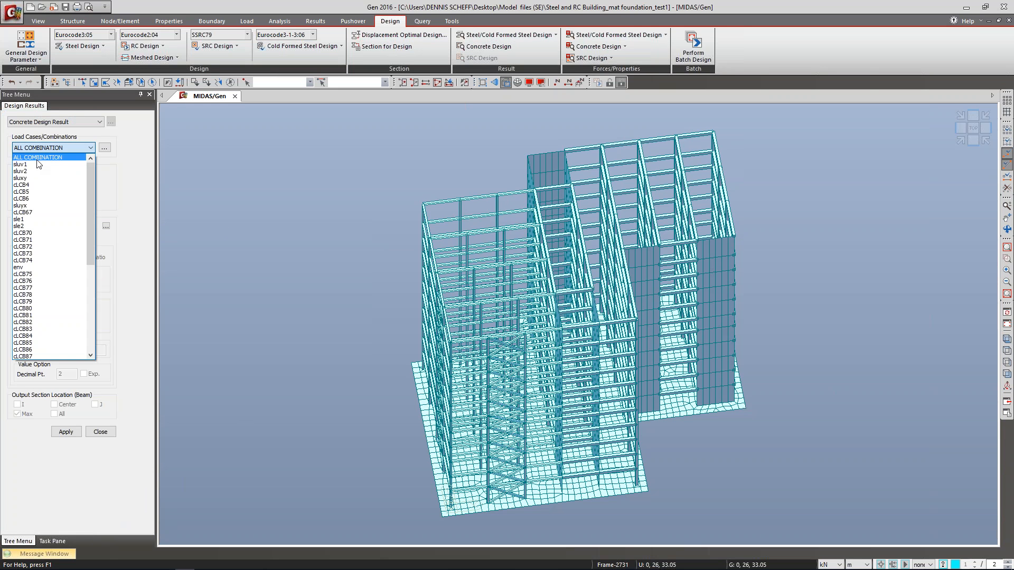
left_click(40, 164)
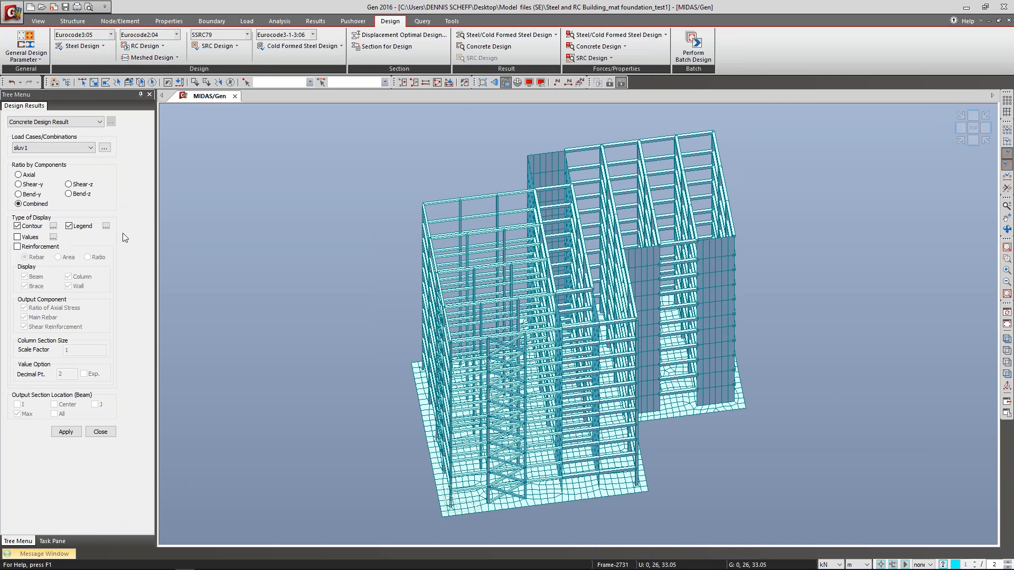
left_click(66, 431)
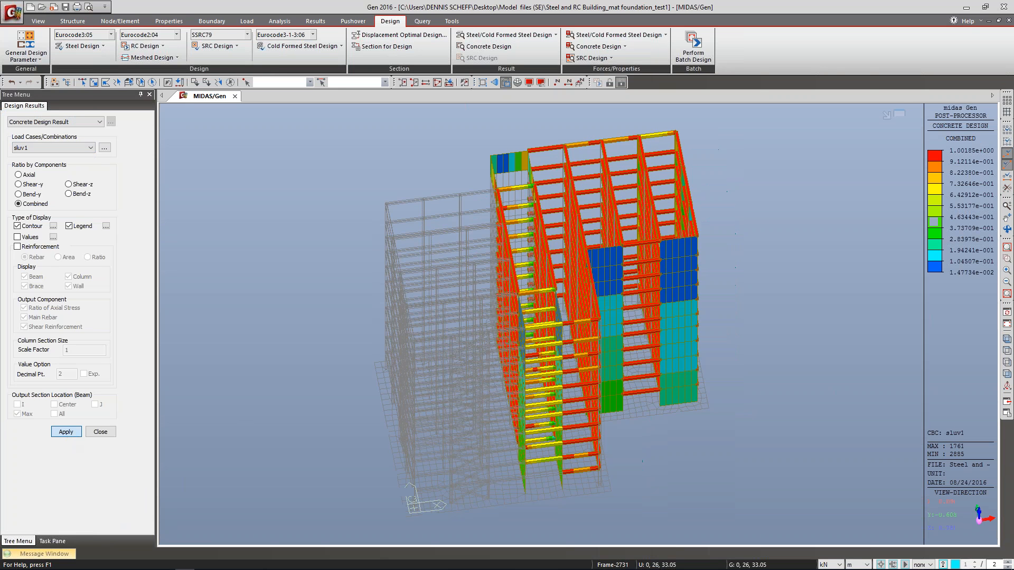
mouse_move(553, 351)
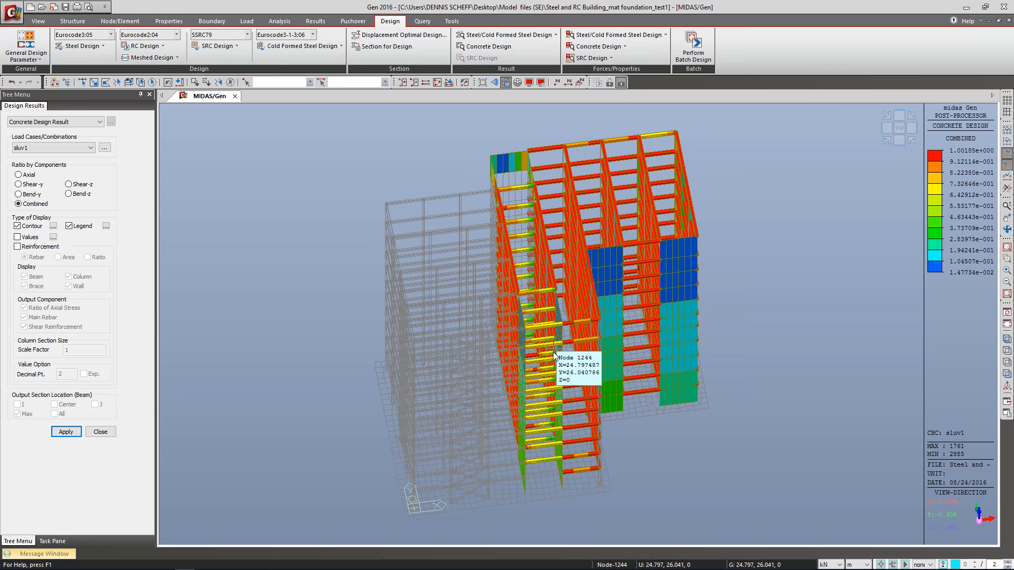
left_click(17, 246)
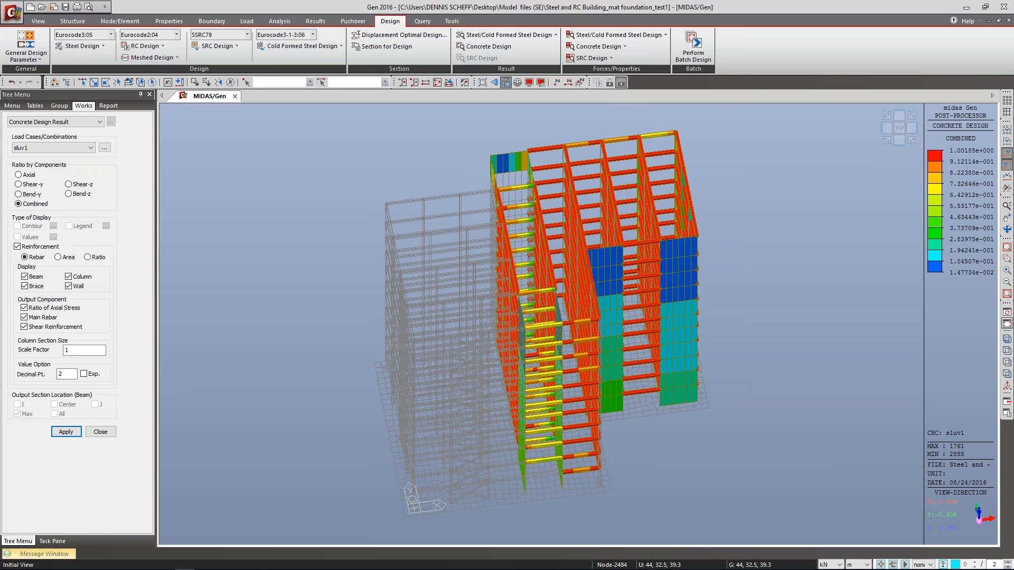
Step: Select the lowest story's elements in front view and display only them
left_click(1007, 258)
left_click(974, 140)
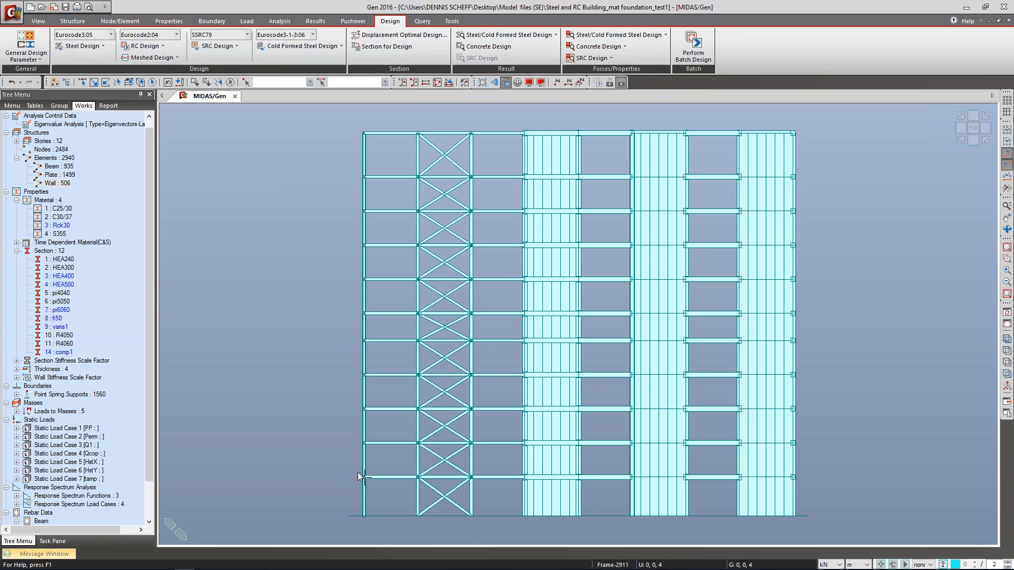
left_click_drag(355, 465, 833, 524)
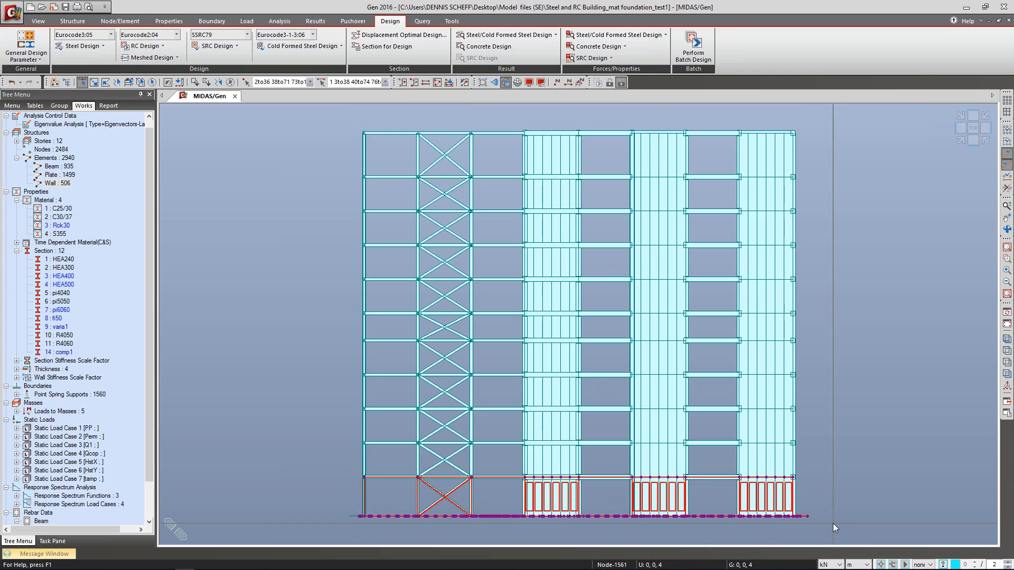
key("F2")
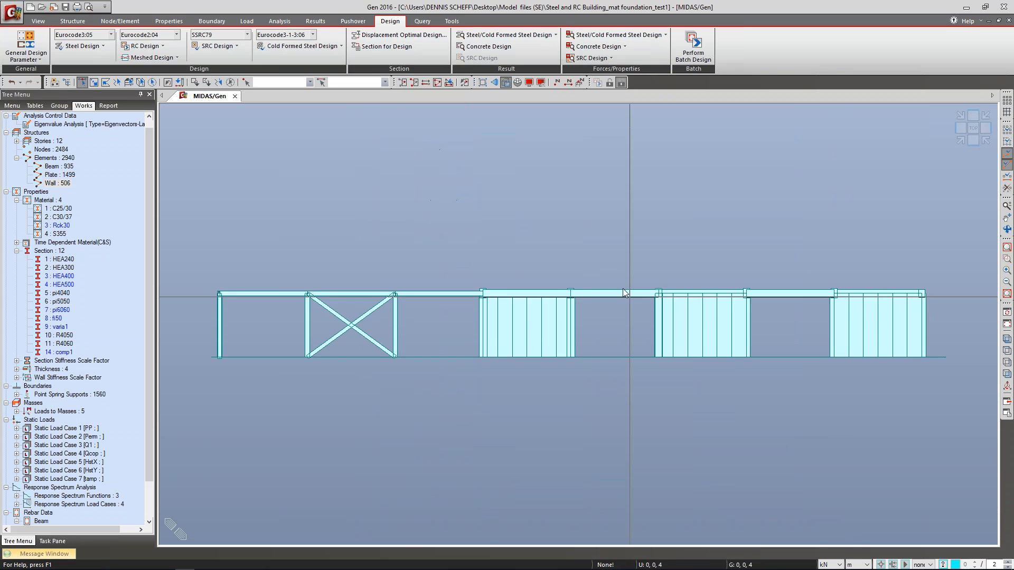
Step: View the lowest story in 3D and show the rebar reinforcement results on its beams, columns, braces and walls
middle_click_drag(579, 255, 603, 294, "ctrl")
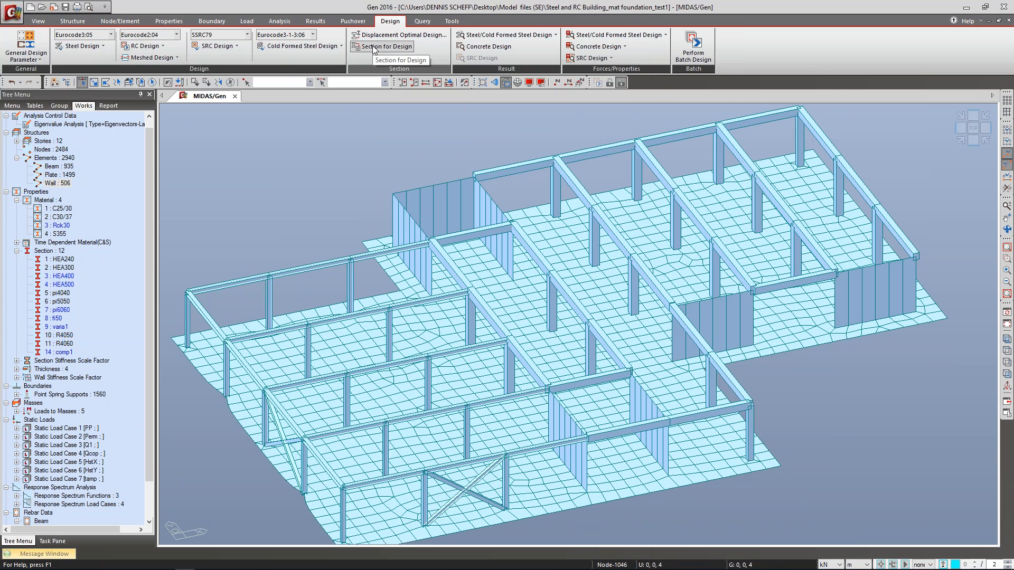
left_click(483, 46)
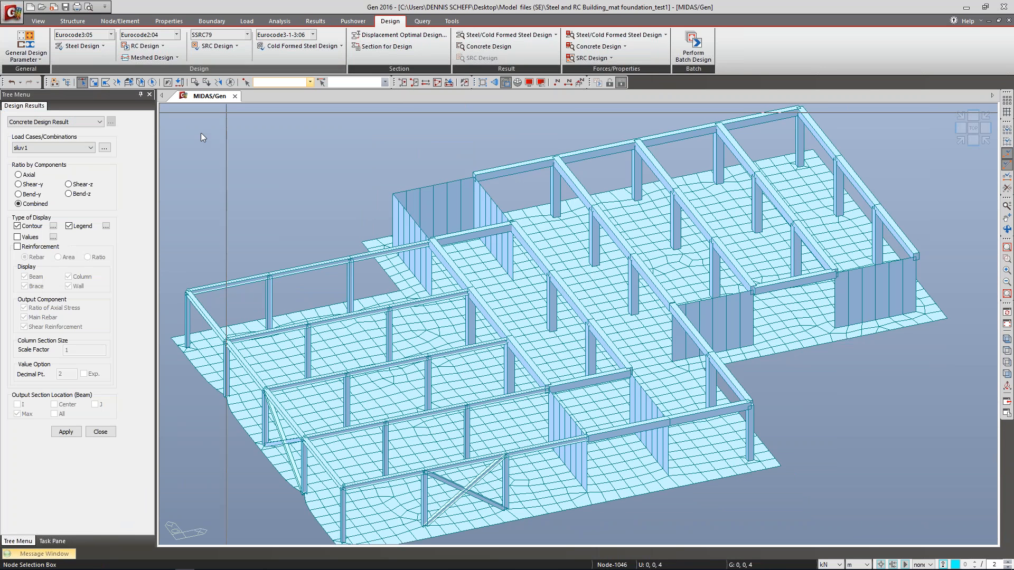
left_click(20, 247)
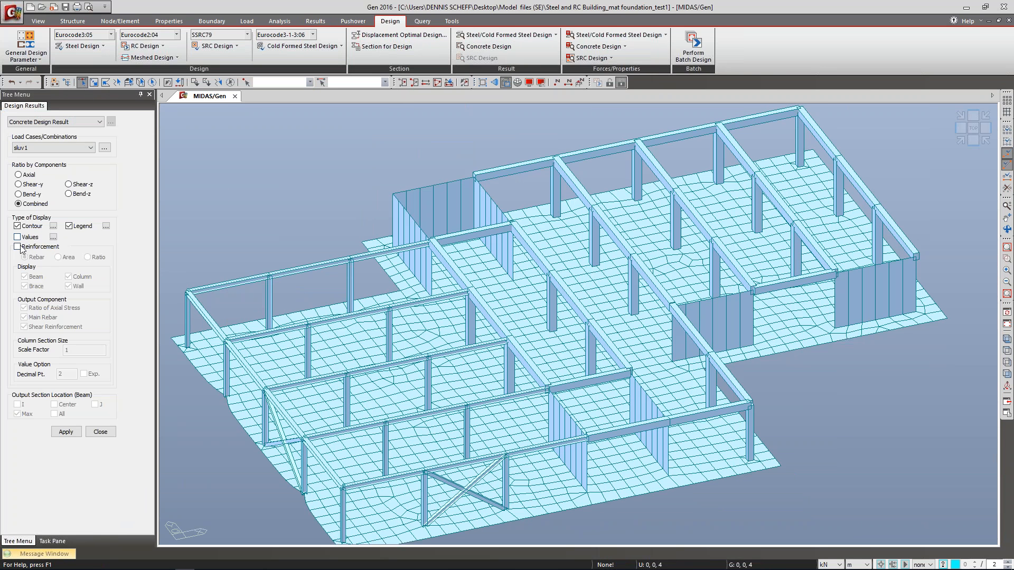
left_click(65, 432)
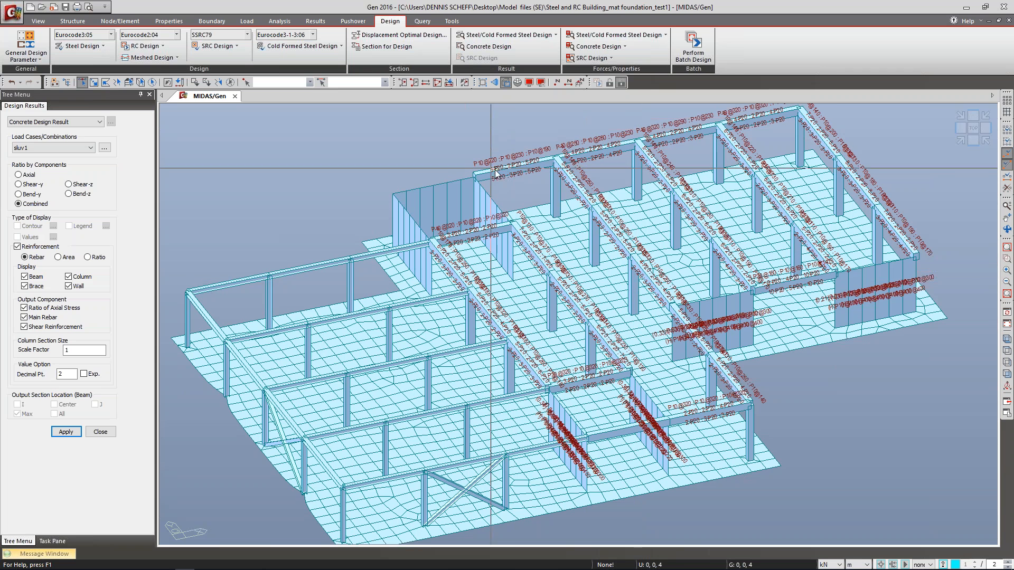
Step: Examine the reinforcement labels on the lowest story's beams up close, and restore the display of the whole model
left_click(1007, 260)
left_click_drag(508, 232, 613, 336)
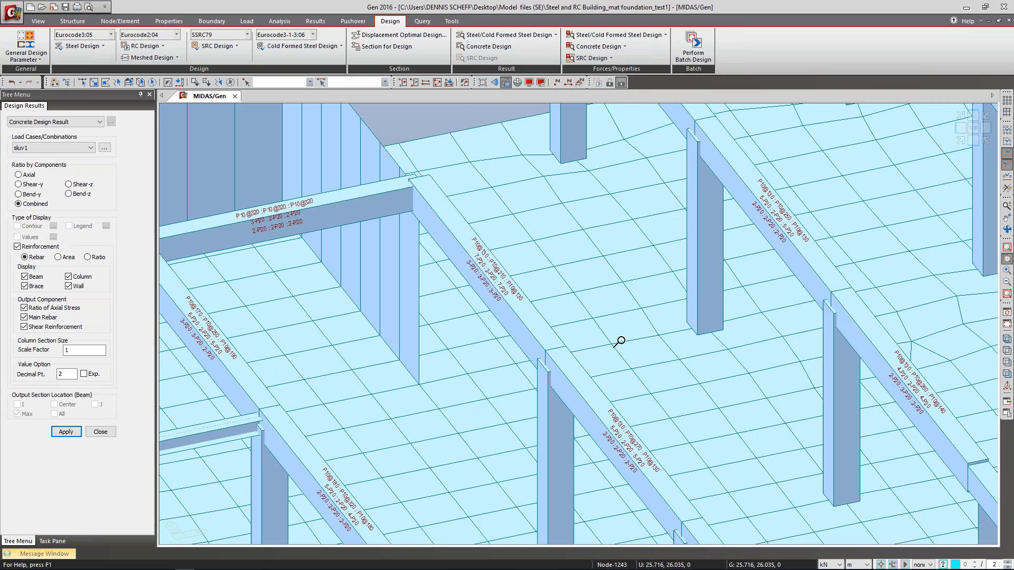
middle_click_drag(550, 335, 561, 285)
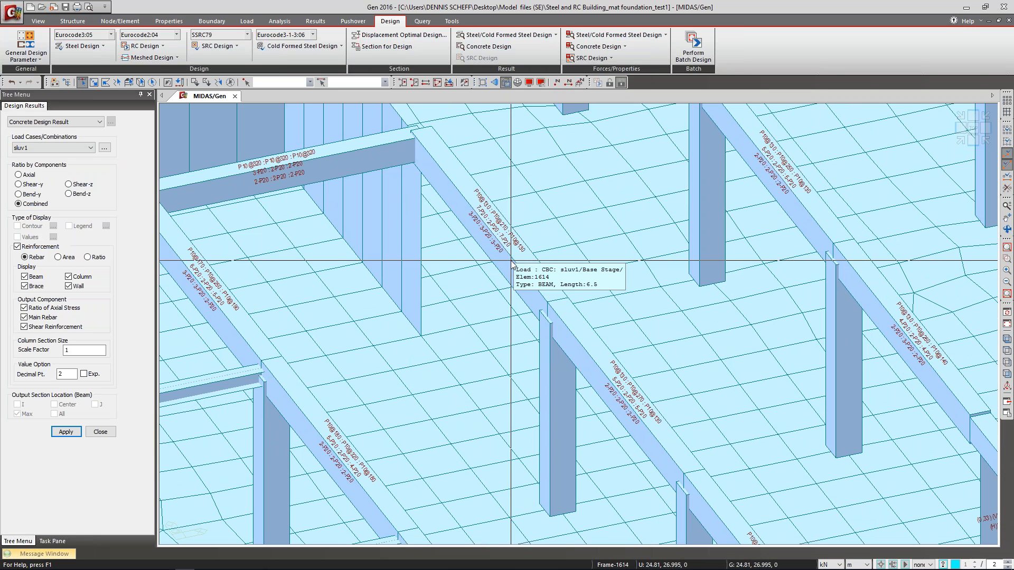
middle_click_drag(702, 334, 645, 315)
scroll(661, 358, "down", 3)
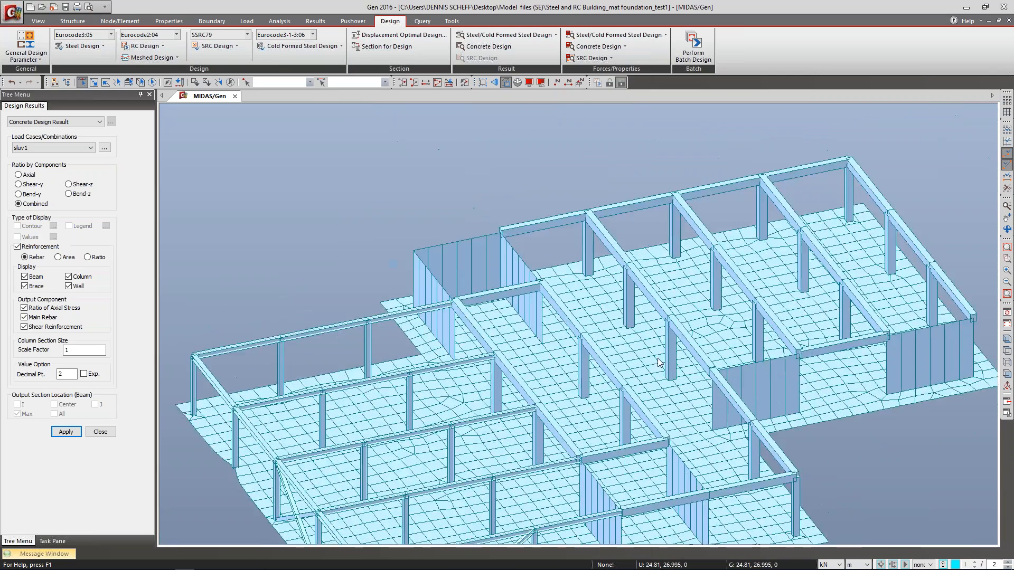
scroll(750, 319, "down", 2)
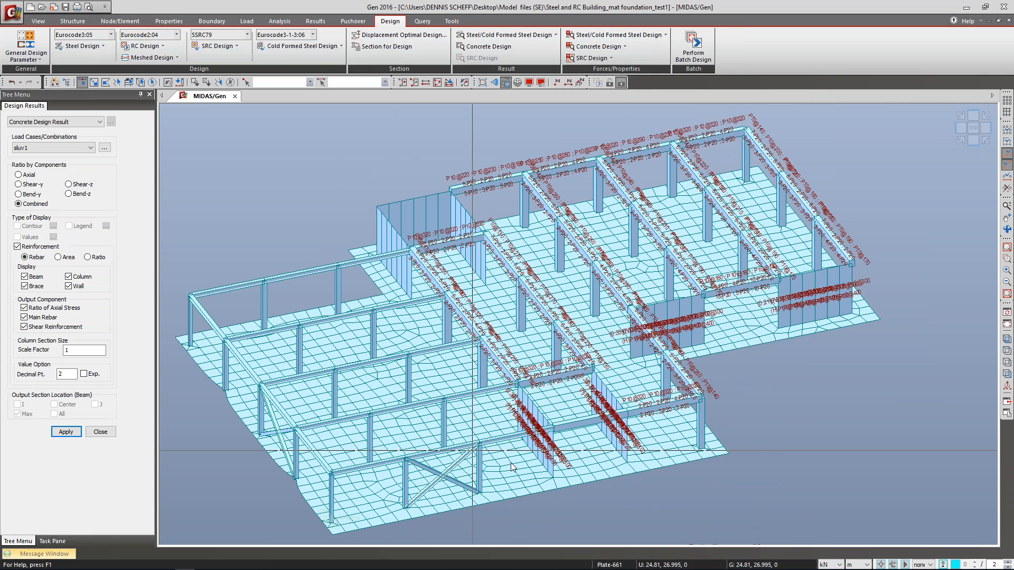
mouse_move(669, 275)
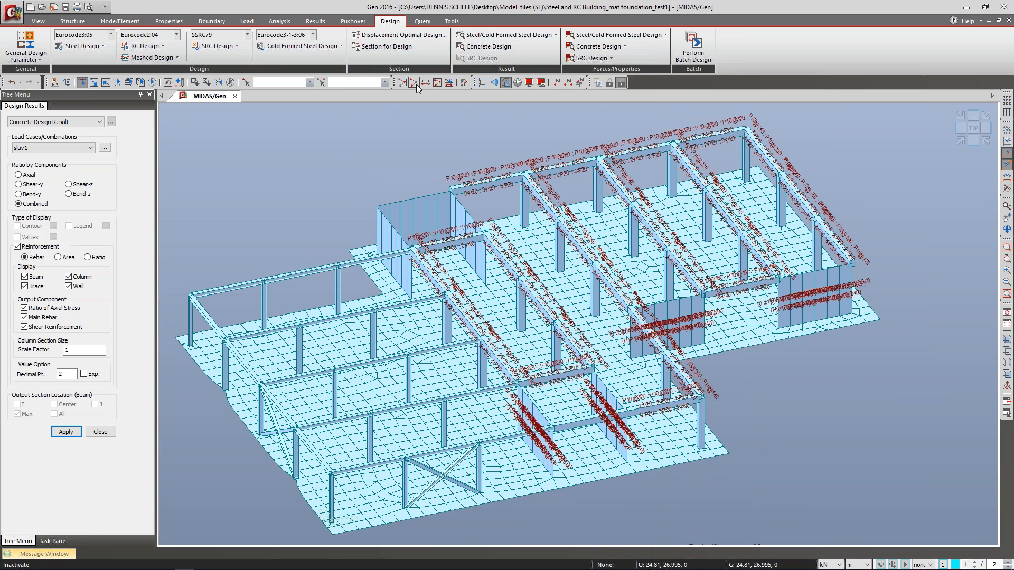
left_click(439, 82)
left_click(386, 47)
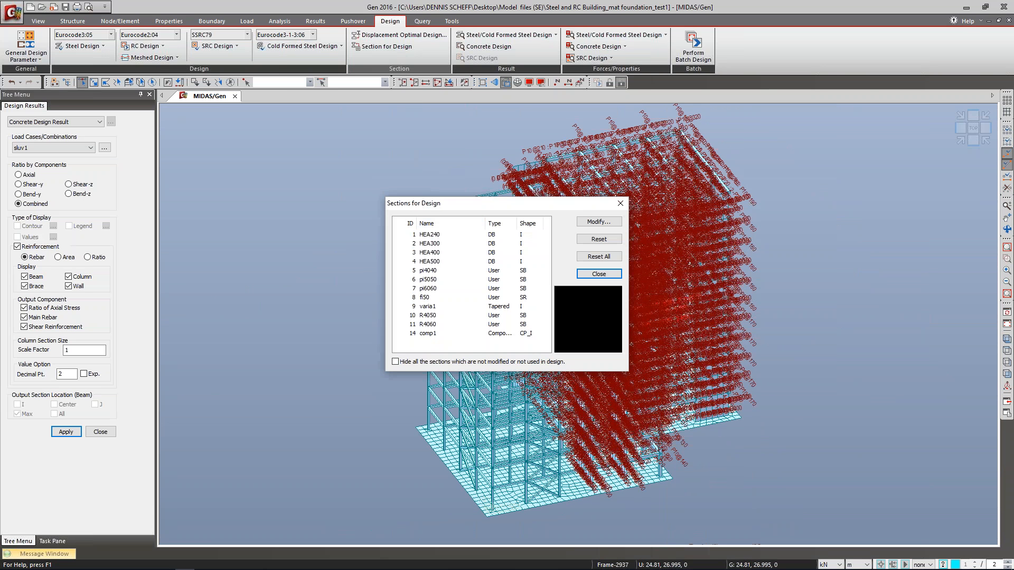
left_click_drag(506, 203, 391, 204)
left_click(502, 204)
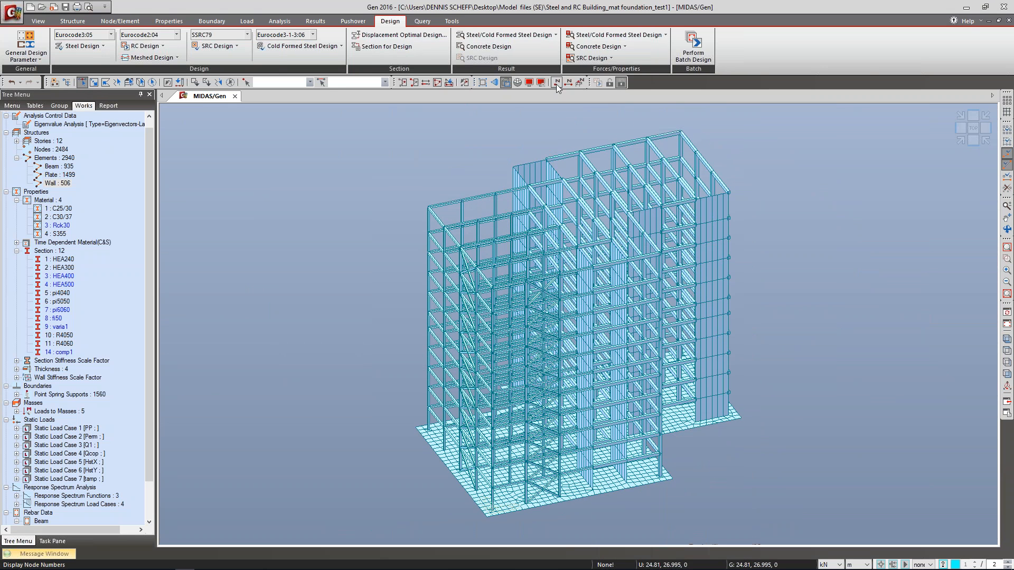
left_click(394, 49)
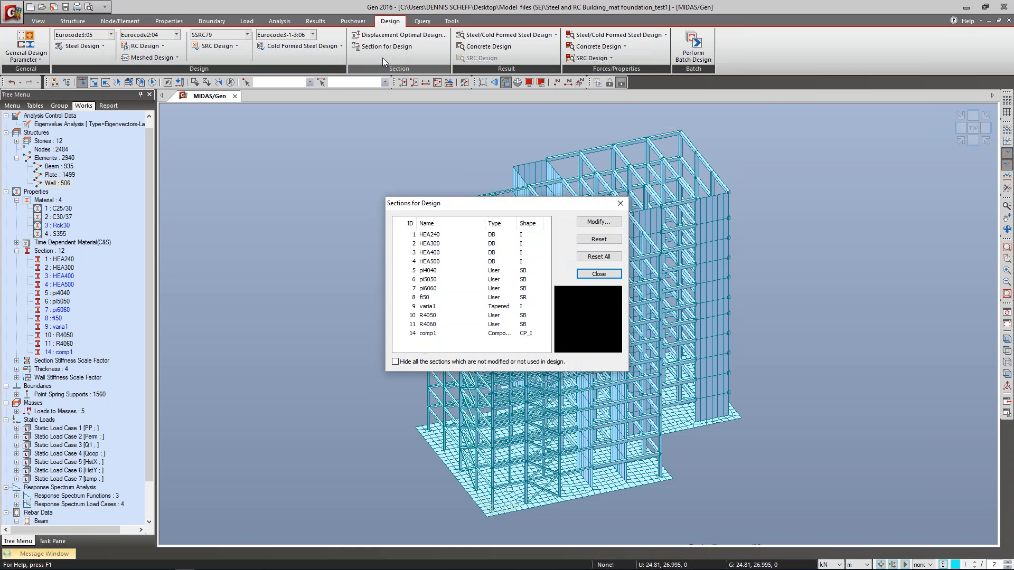
left_click_drag(465, 206, 343, 201)
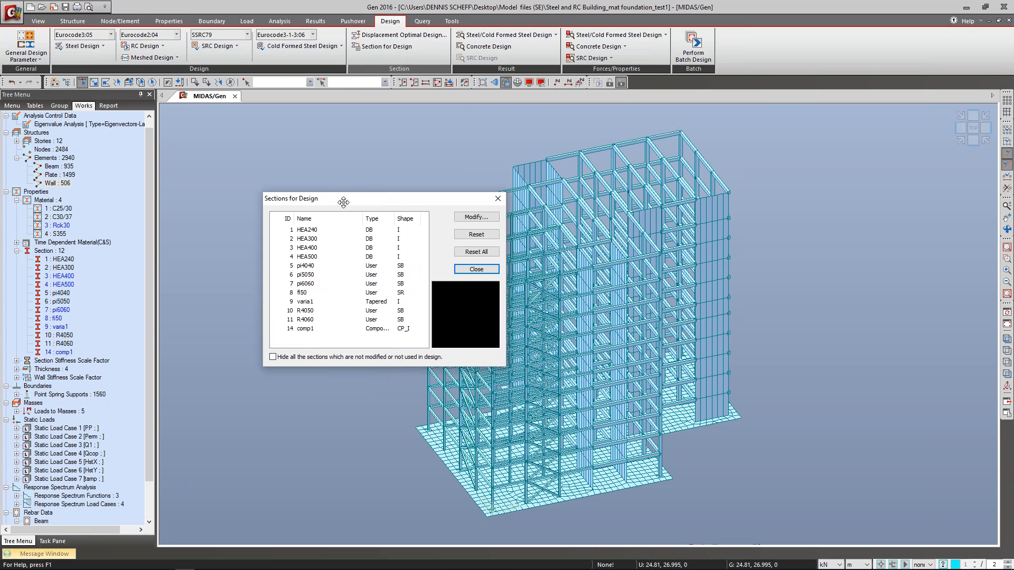
left_click(498, 199)
Step: Run the concrete beam design, review the expanded results table by member and by property, and close it
left_click(158, 47)
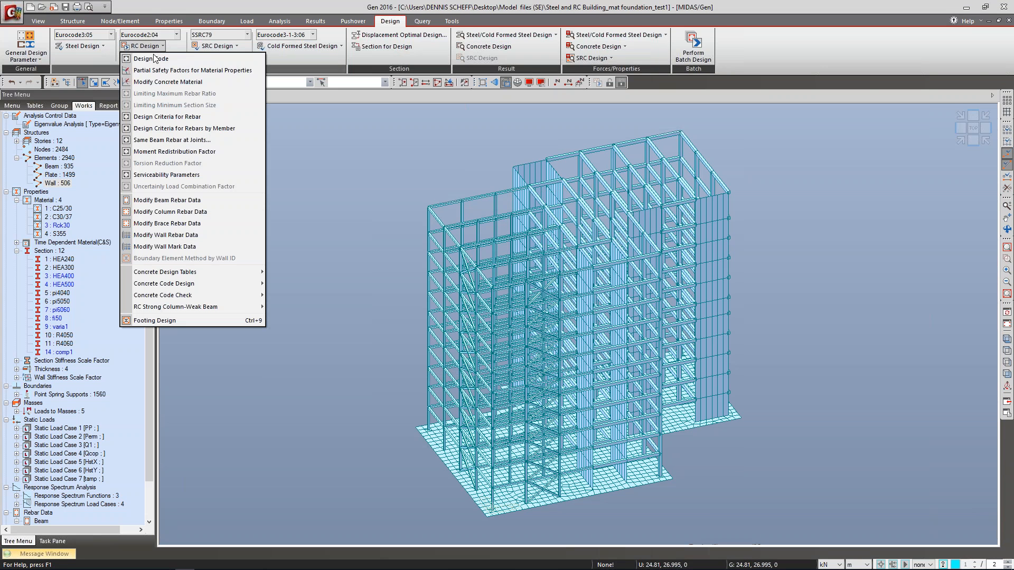
mouse_move(172, 284)
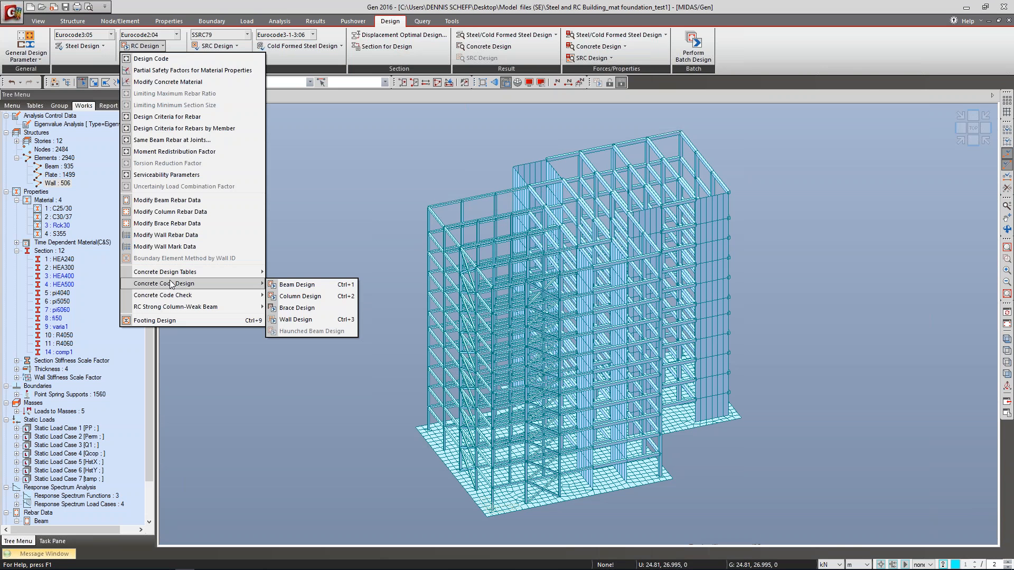
left_click(306, 285)
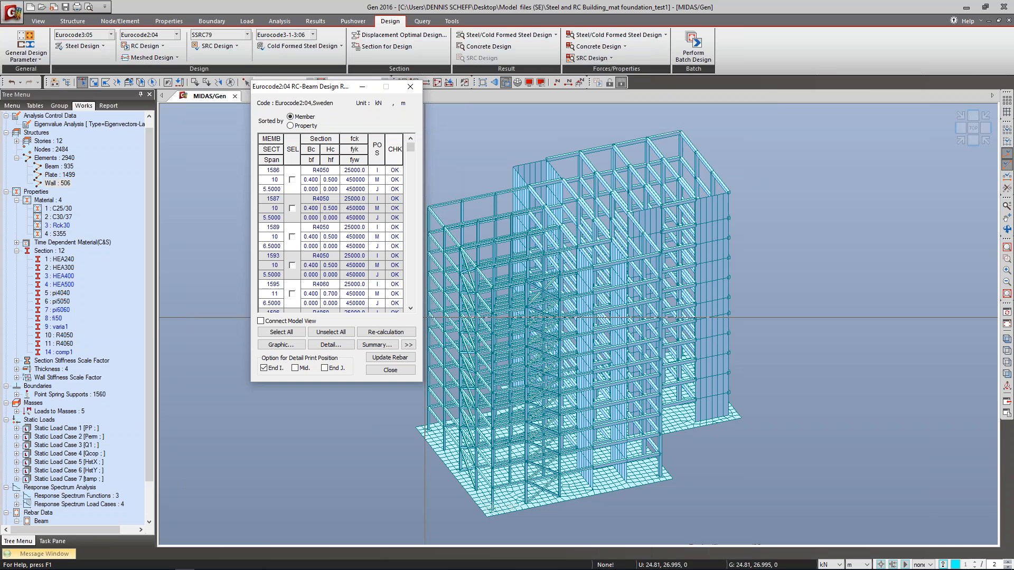
left_click(409, 345)
scroll(581, 226, "down", 5)
scroll(581, 226, "down", 15)
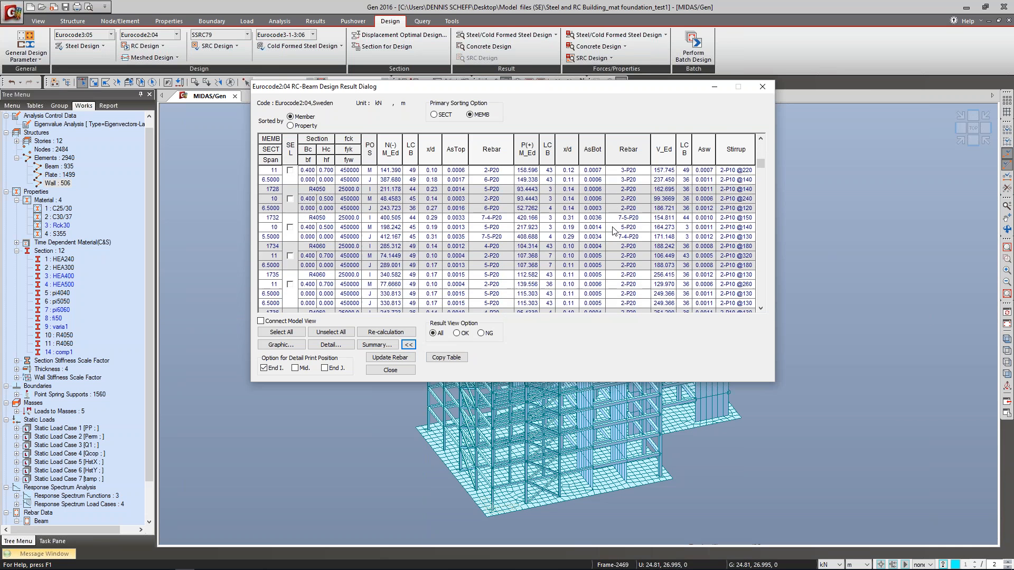
scroll(620, 240, "up", 4)
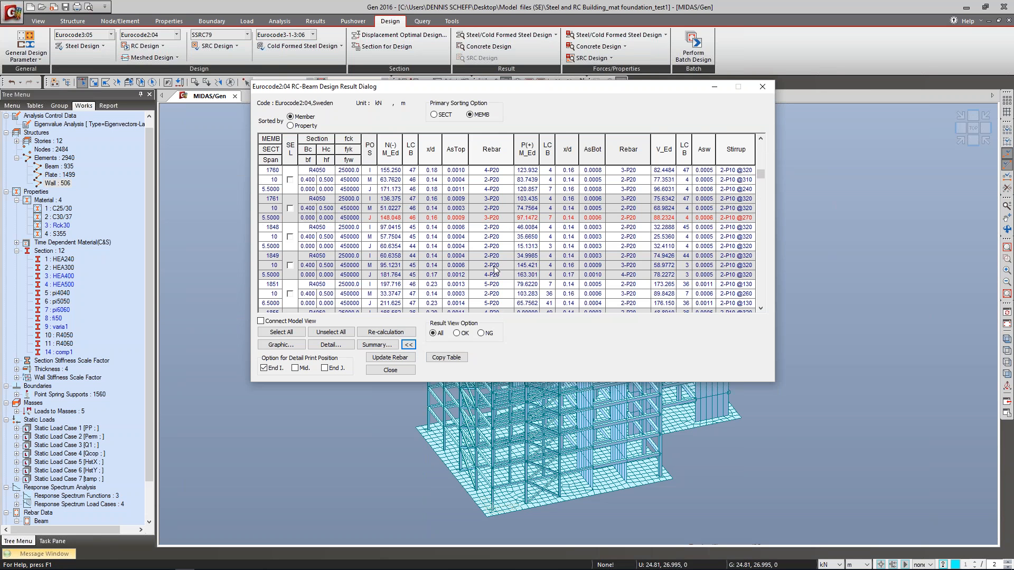
left_click(290, 126)
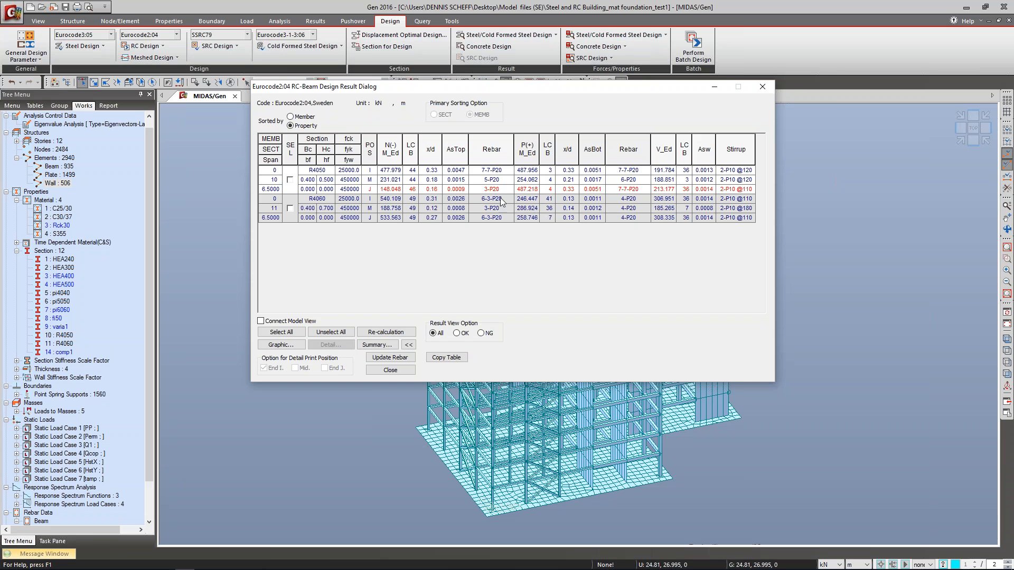
left_click(762, 86)
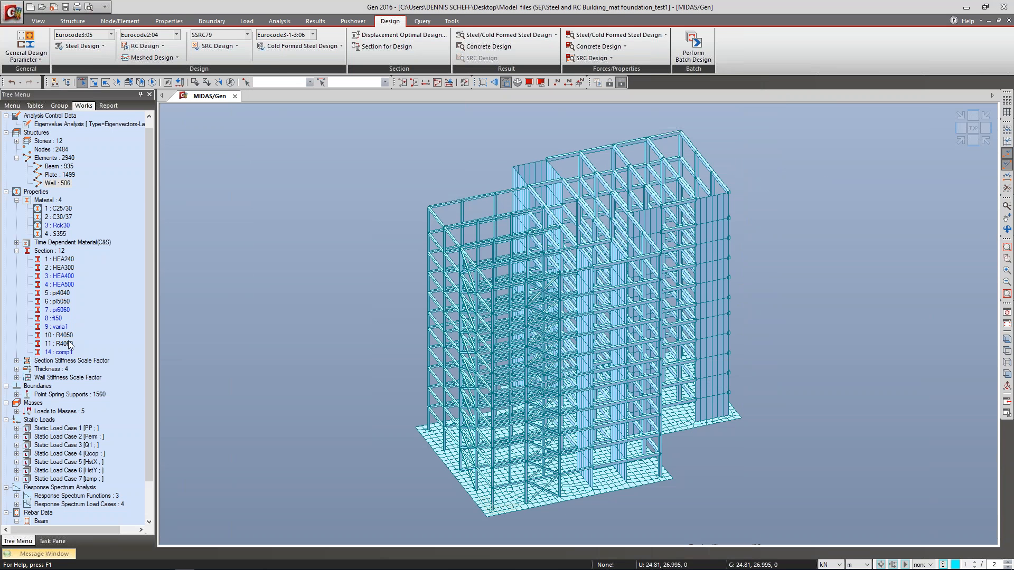
Step: Select all elements using section R4050, inspect the section's properties and close them without changes
double_click(67, 337)
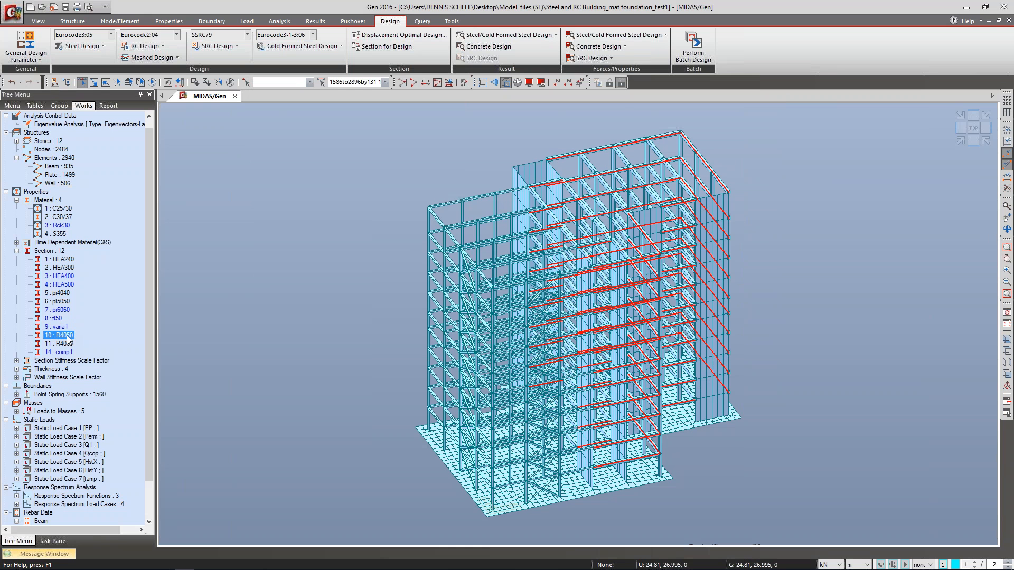
right_click(67, 338)
left_click(106, 474)
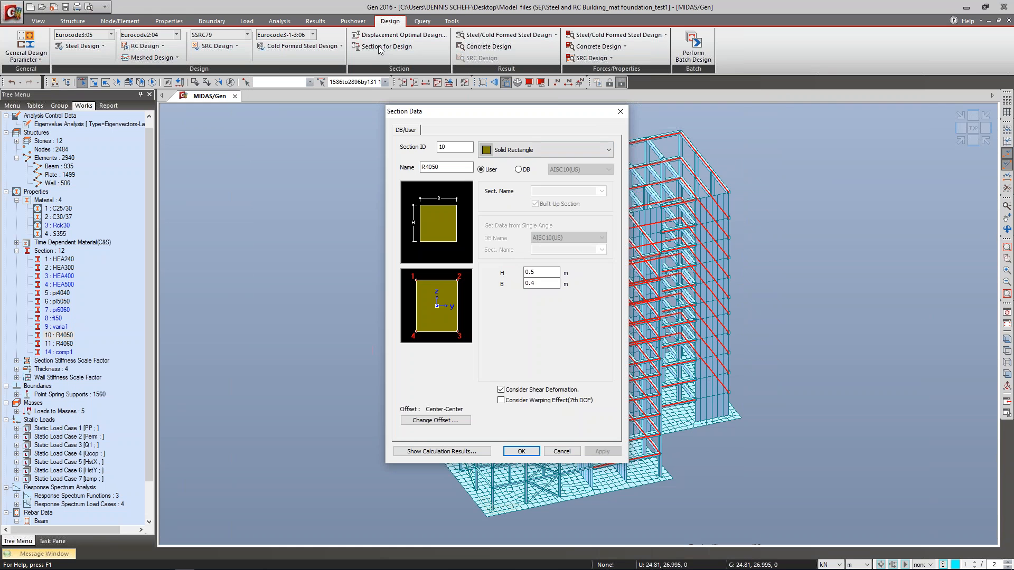
left_click_drag(465, 112, 348, 132)
left_click(430, 295)
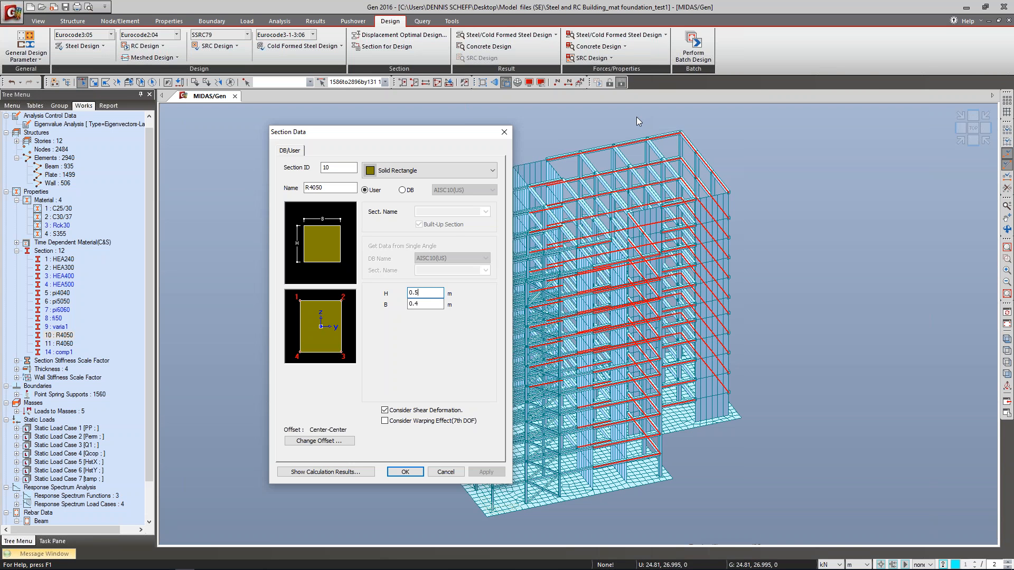
left_click(505, 131)
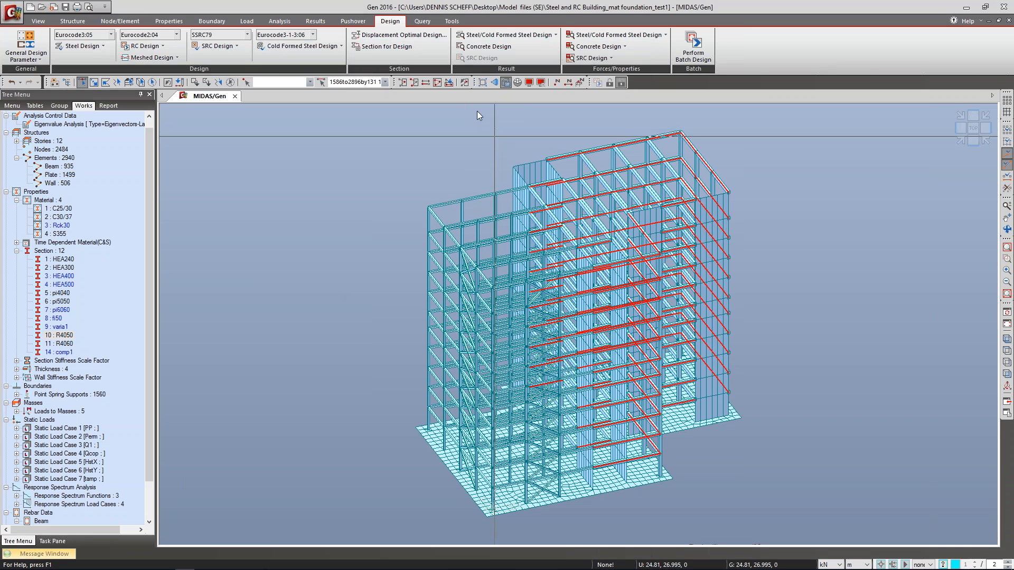
Step: Set the height H of section R4050 to 0.7 m in the sections for design
left_click(388, 50)
left_click_drag(445, 198, 337, 191)
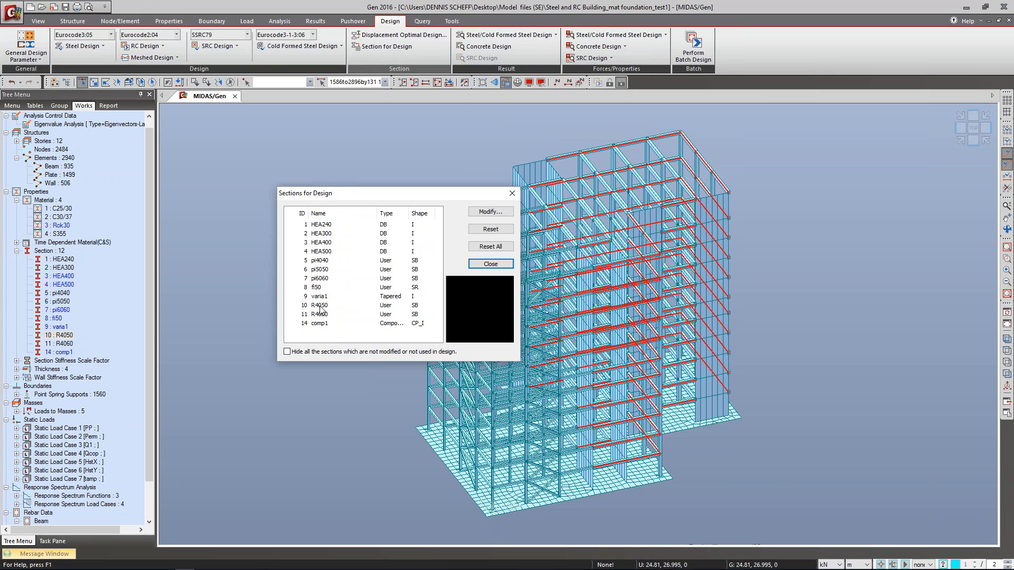
left_click(320, 307)
left_click(489, 212)
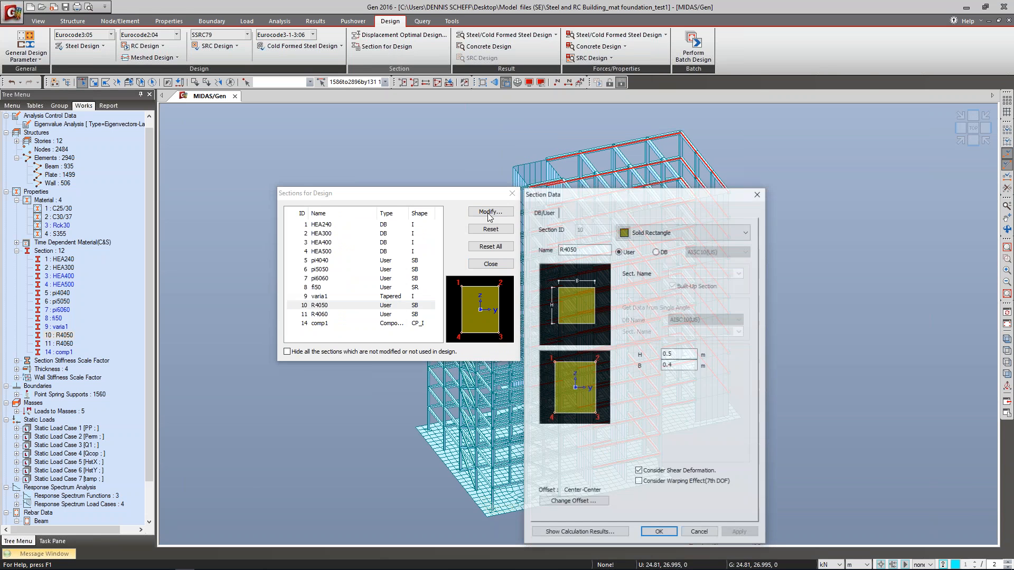
left_click_drag(671, 196, 484, 176)
left_click(496, 336)
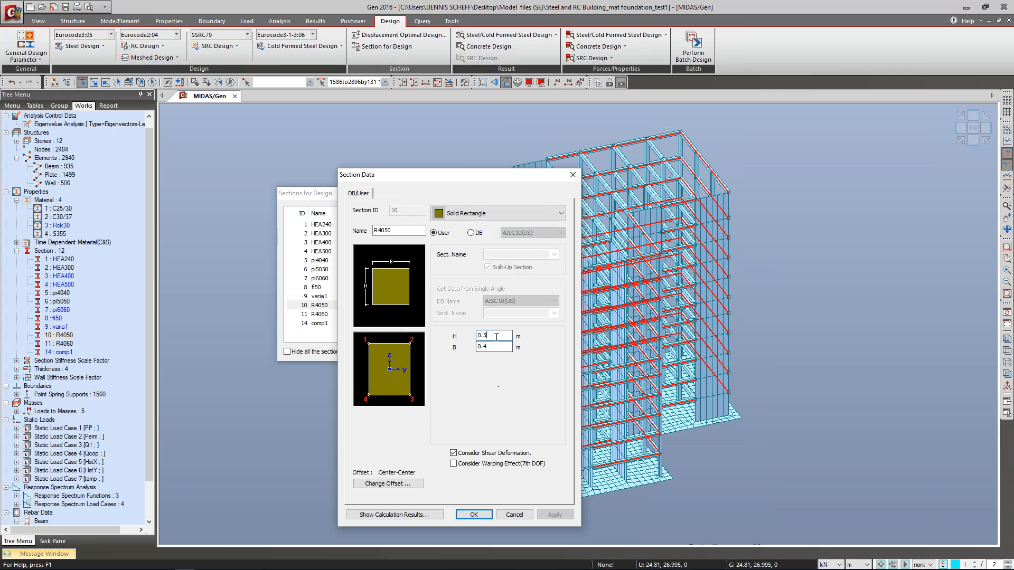
key("BackSpace")
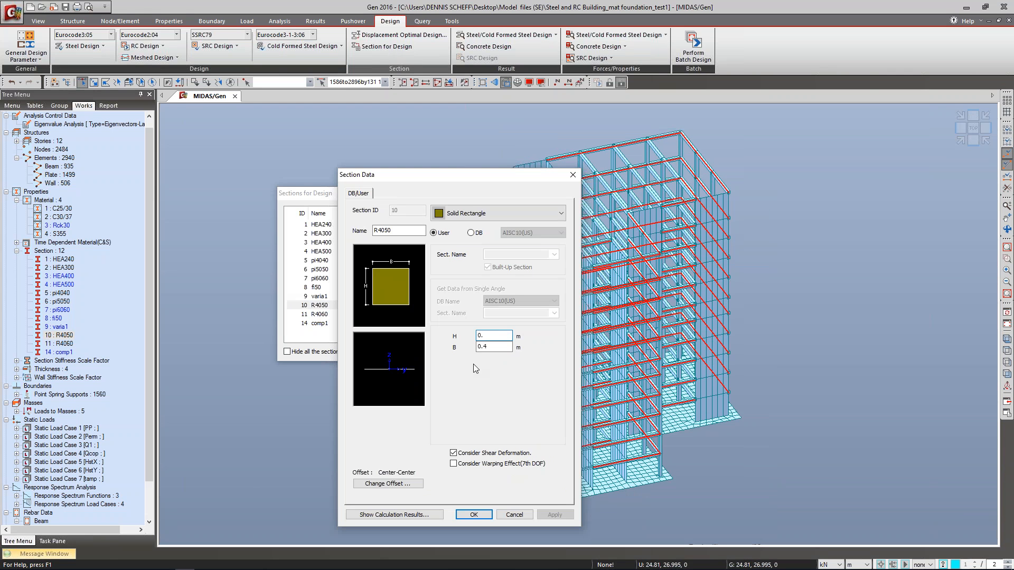
type("7")
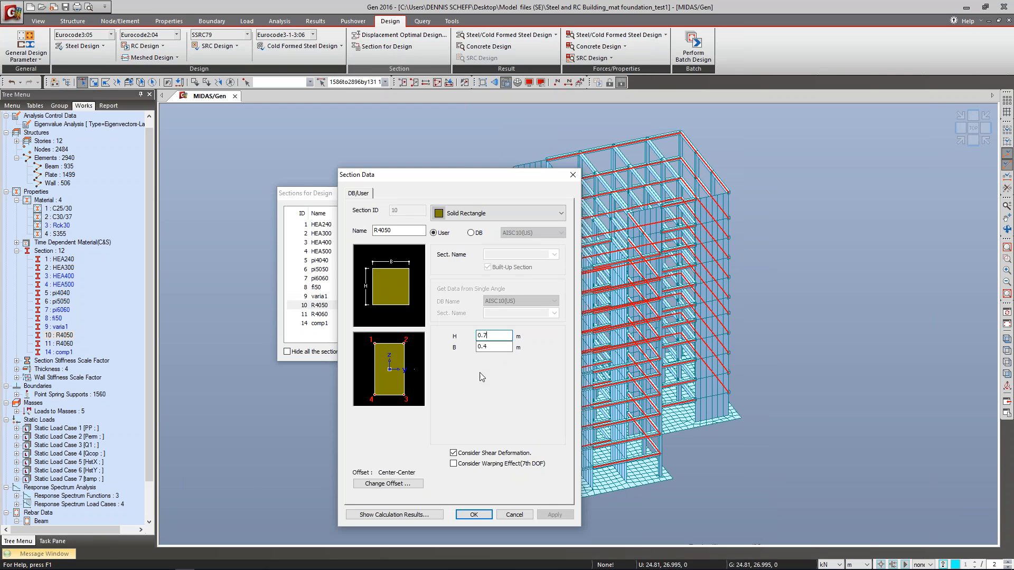
left_click(480, 517)
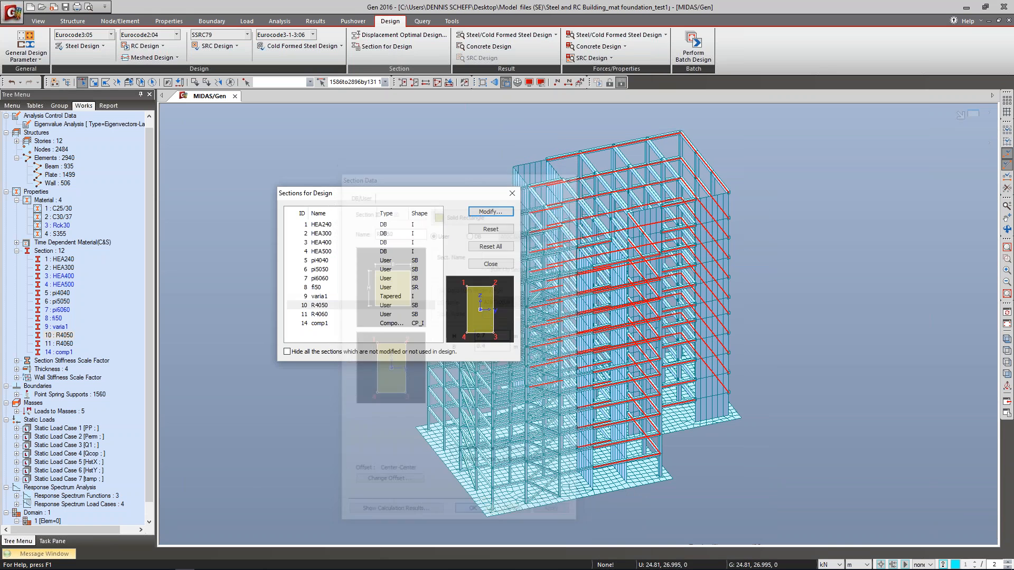
left_click(511, 195)
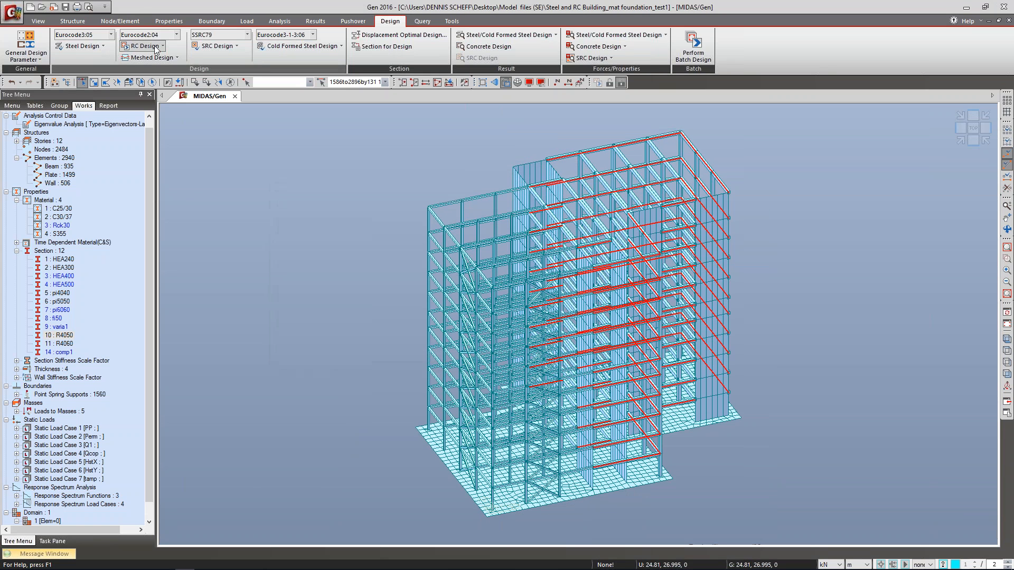
Step: Rerun the concrete beam design for the selected R4050 beams and expand the results table to its full columns
left_click(143, 46)
mouse_move(184, 285)
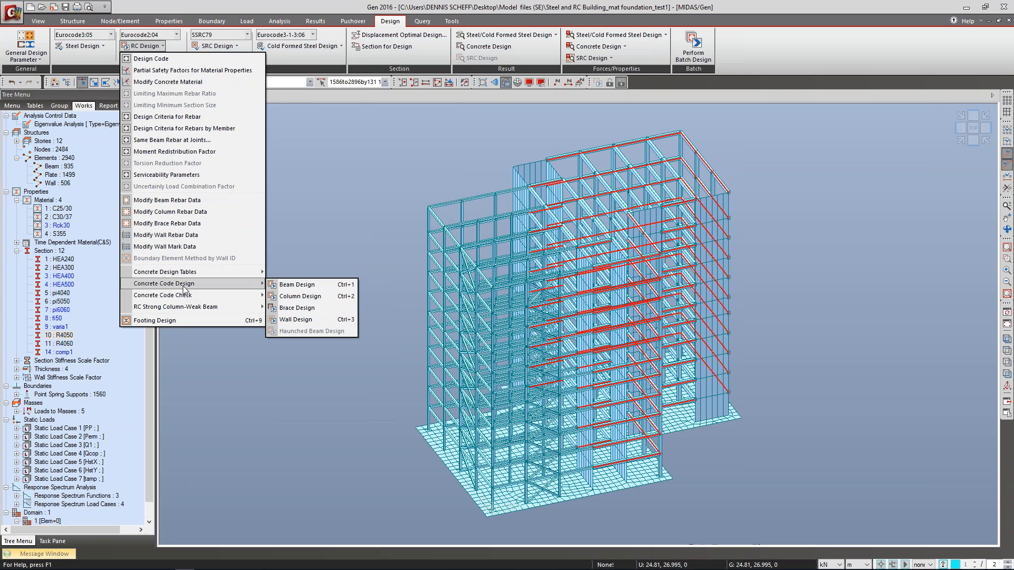
left_click(304, 285)
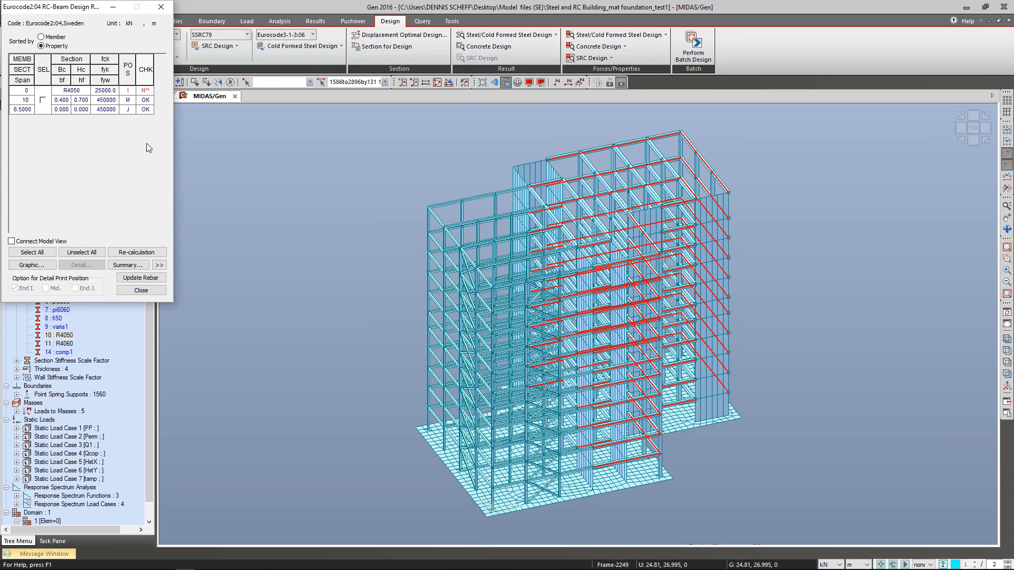
left_click_drag(90, 9, 322, 81)
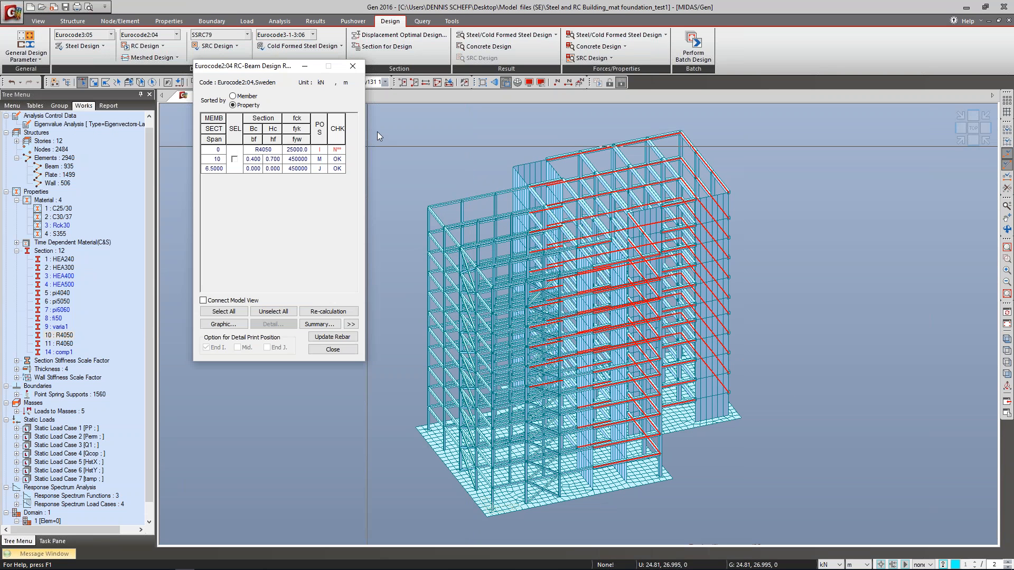
left_click(349, 323)
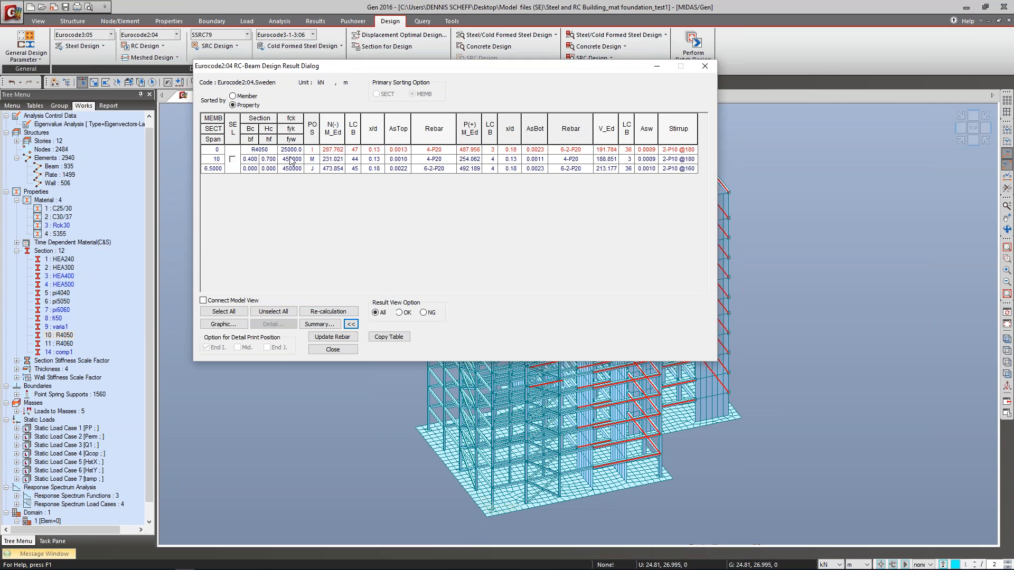
Step: Mark the R4050 result row, close the beam design results, and view R4050 in the sections for design without modifying it
left_click(233, 159)
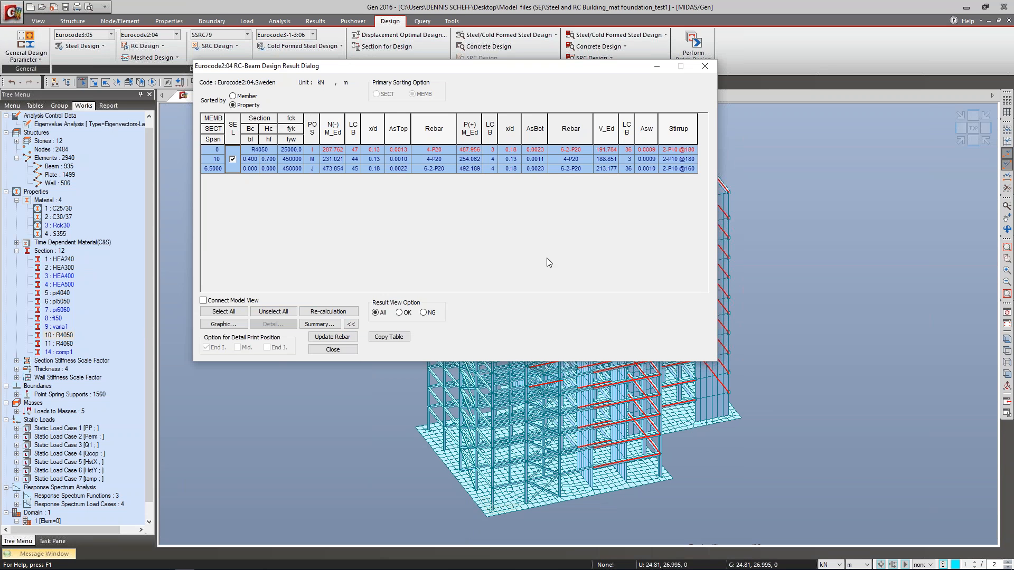
left_click(705, 66)
left_click(383, 46)
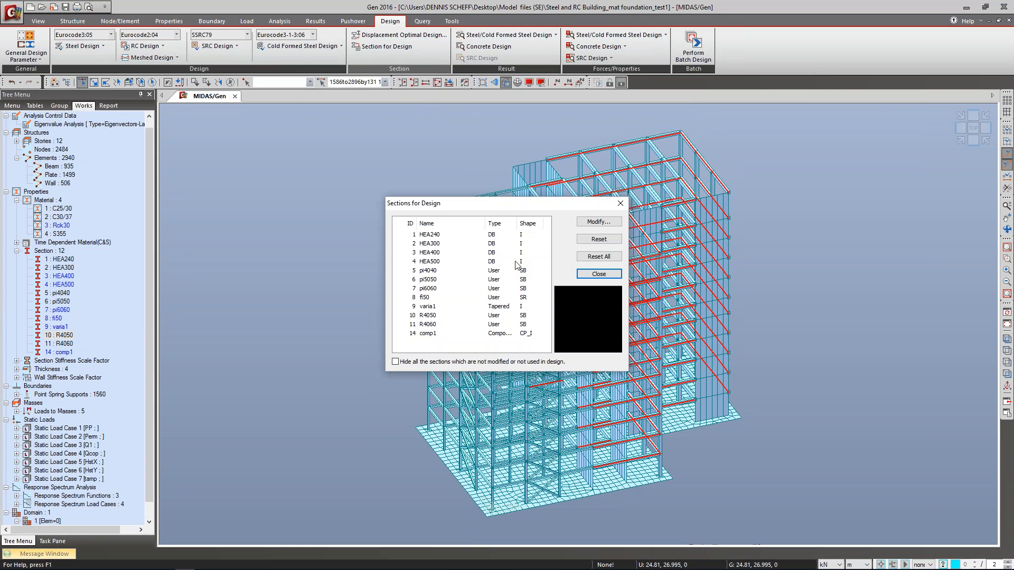
left_click(434, 316)
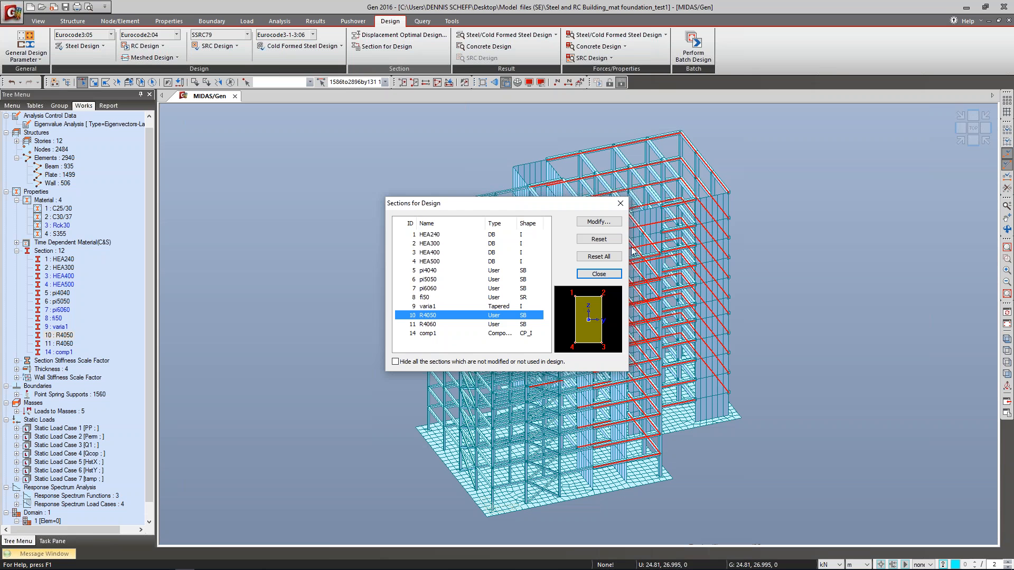
left_click(621, 204)
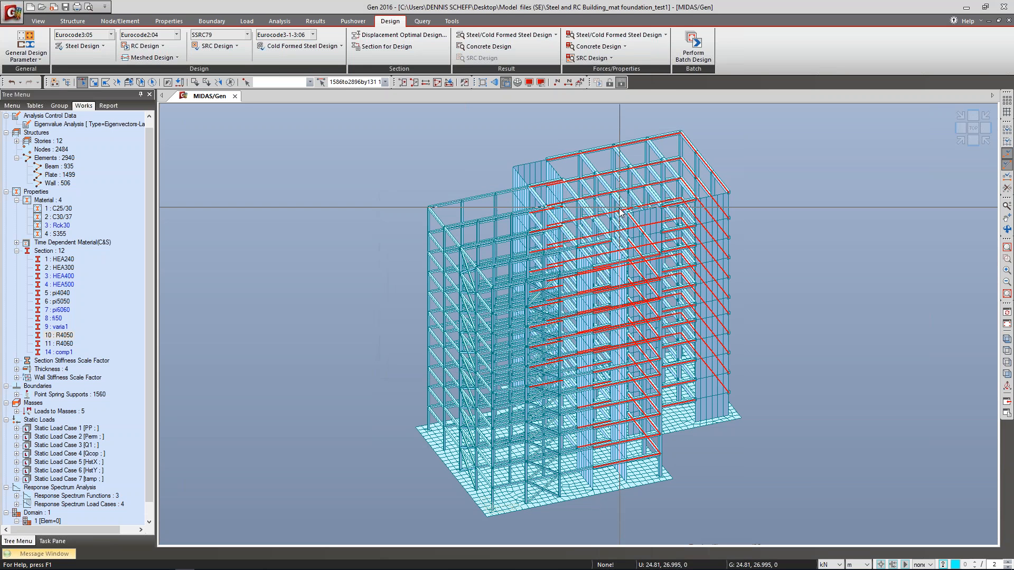
Step: Inspect the height H in the model properties of section R4050 and close them without changes
left_click(58, 338)
right_click(58, 338)
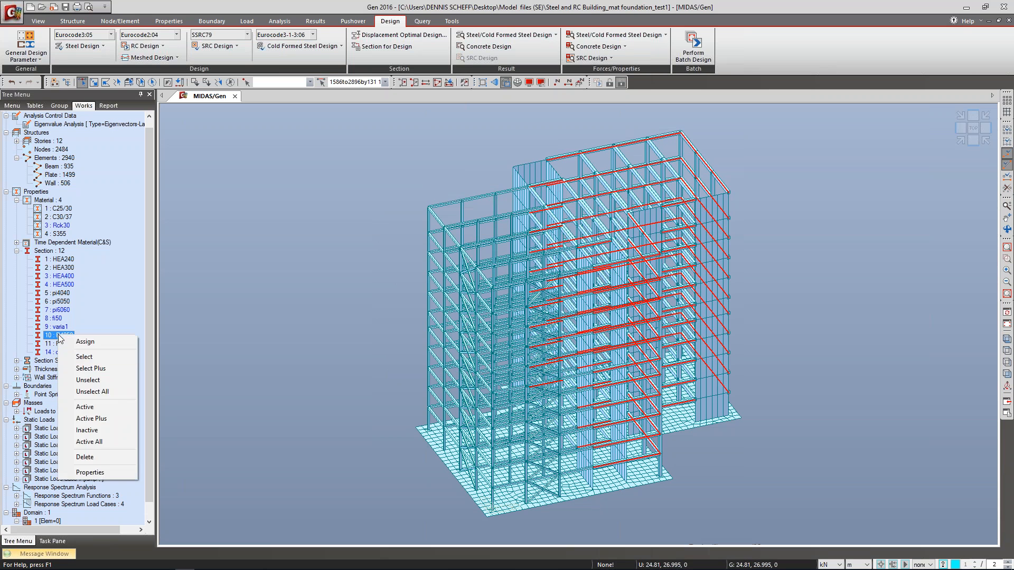
left_click(86, 473)
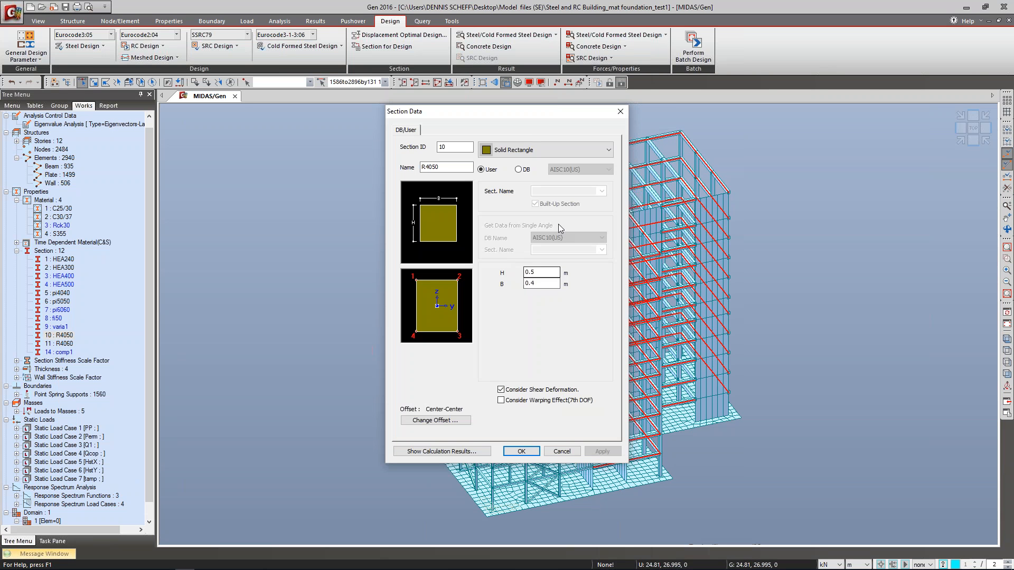
left_click_drag(527, 128, 326, 181)
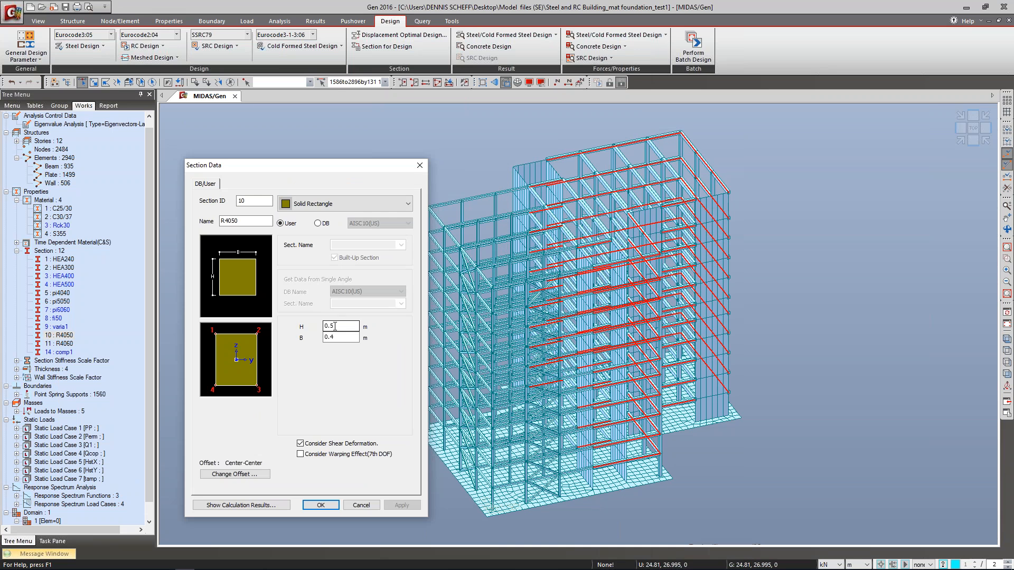
left_click_drag(335, 326, 323, 327)
left_click(369, 503)
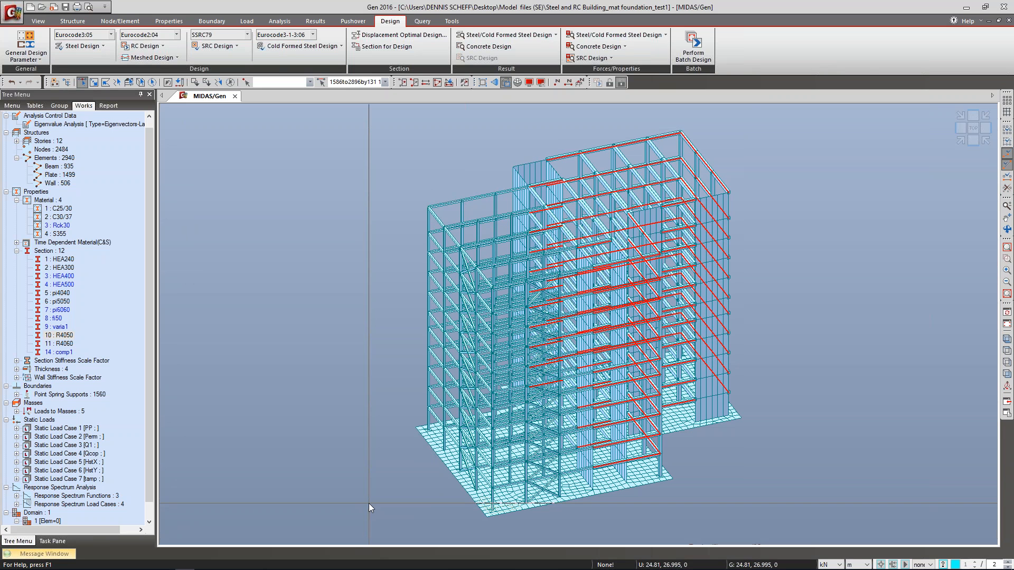
Step: Open the model file flat slab_final_test from the Model files (SE) folder
left_click(42, 6)
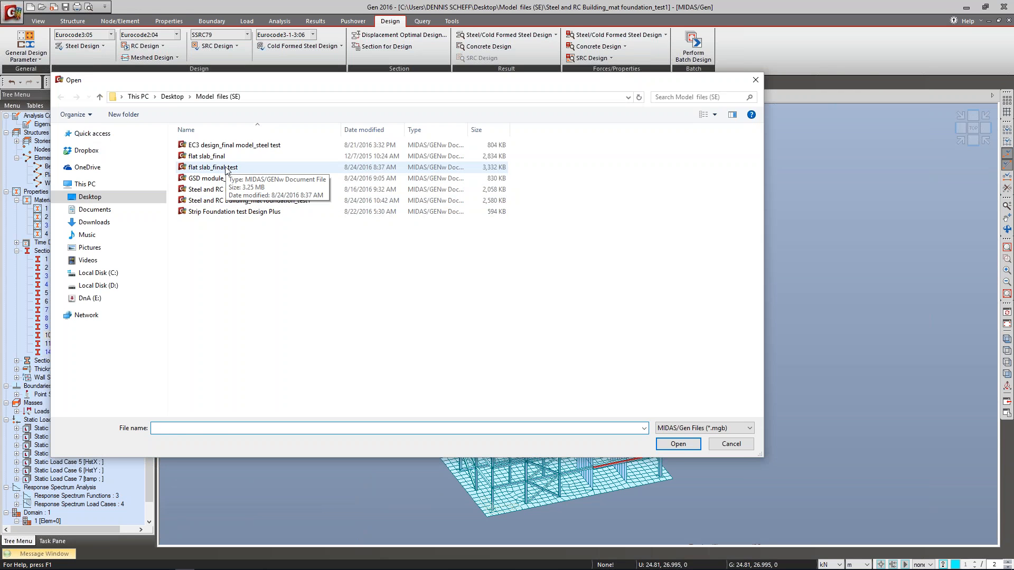
left_click(224, 168)
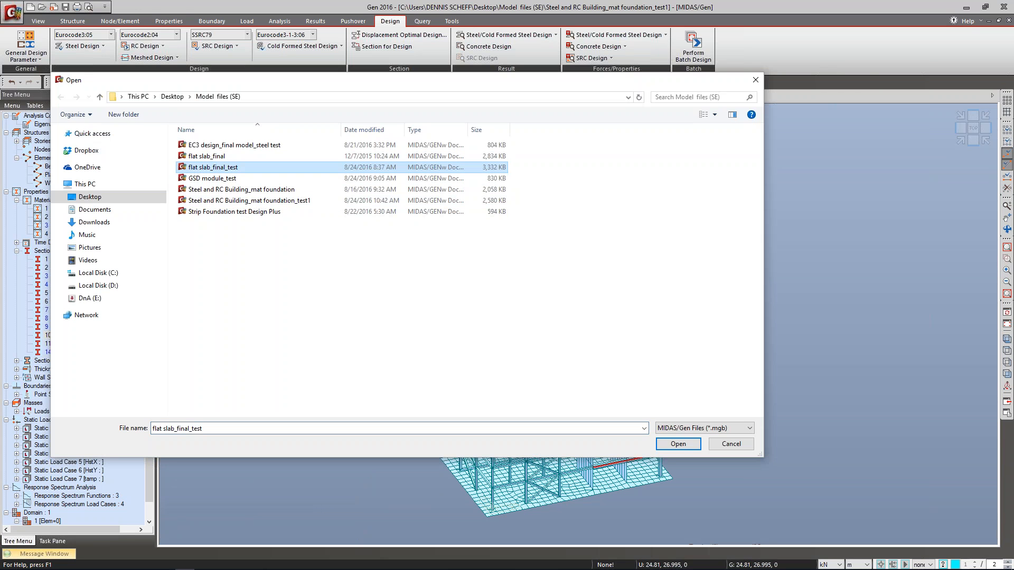
left_click(675, 441)
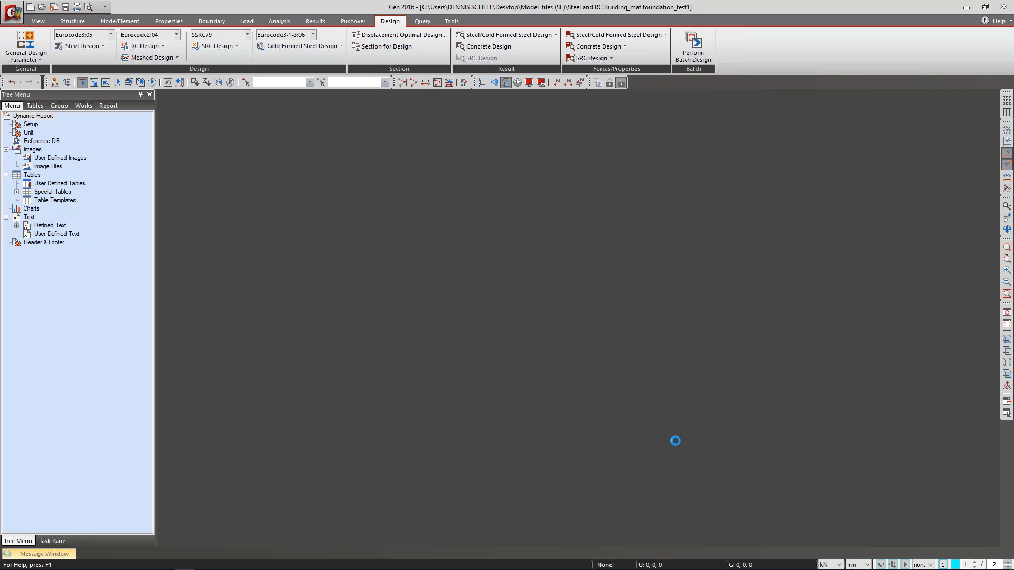
left_click(591, 315)
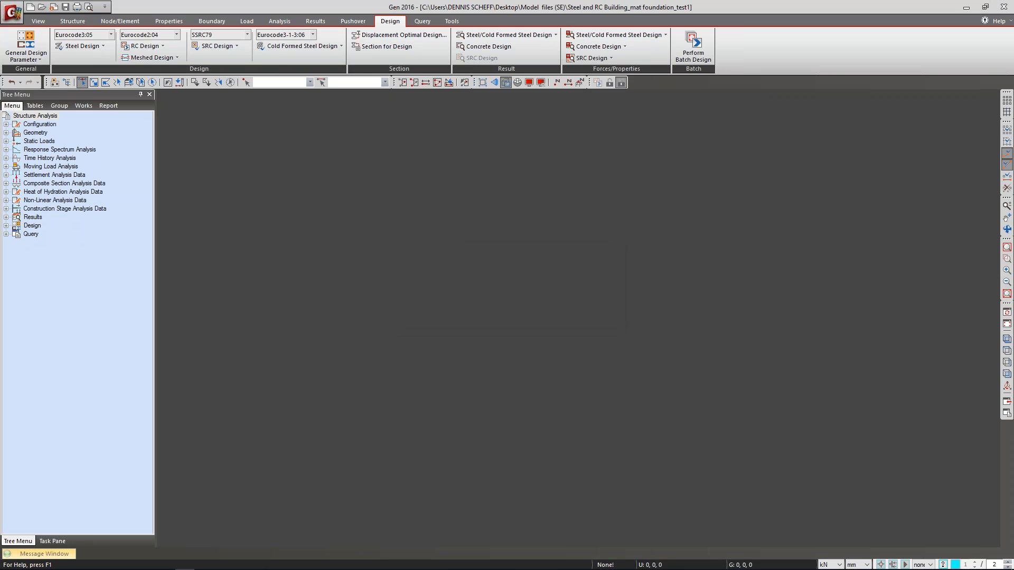
key("alt+Tab")
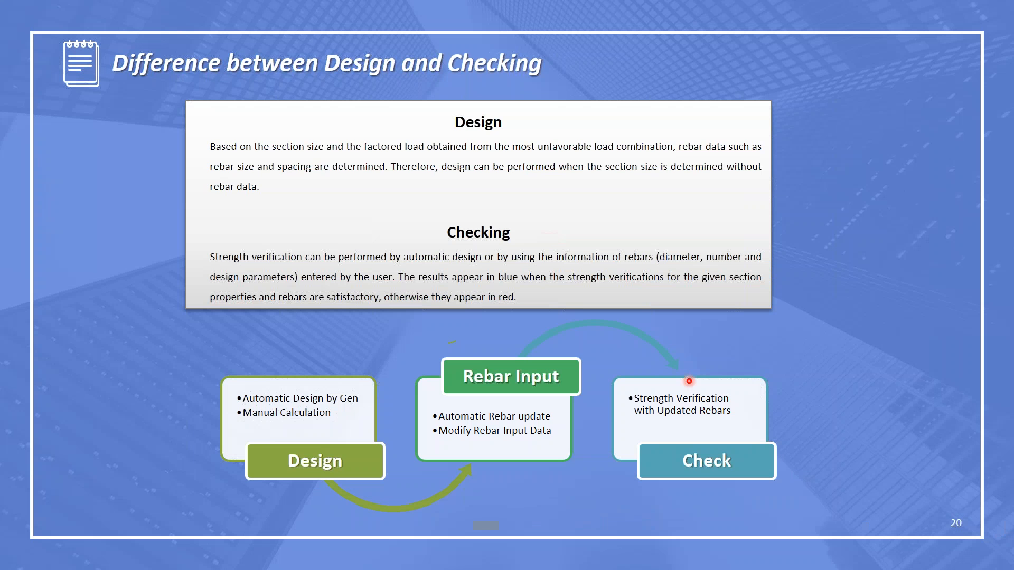
key("Right")
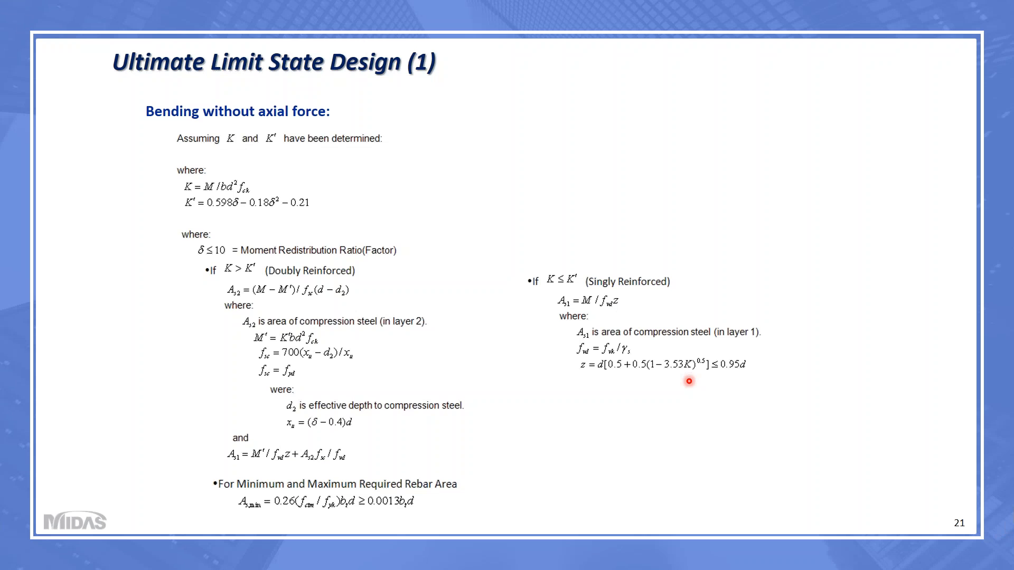
key("Left")
key("Right")
key("Right")
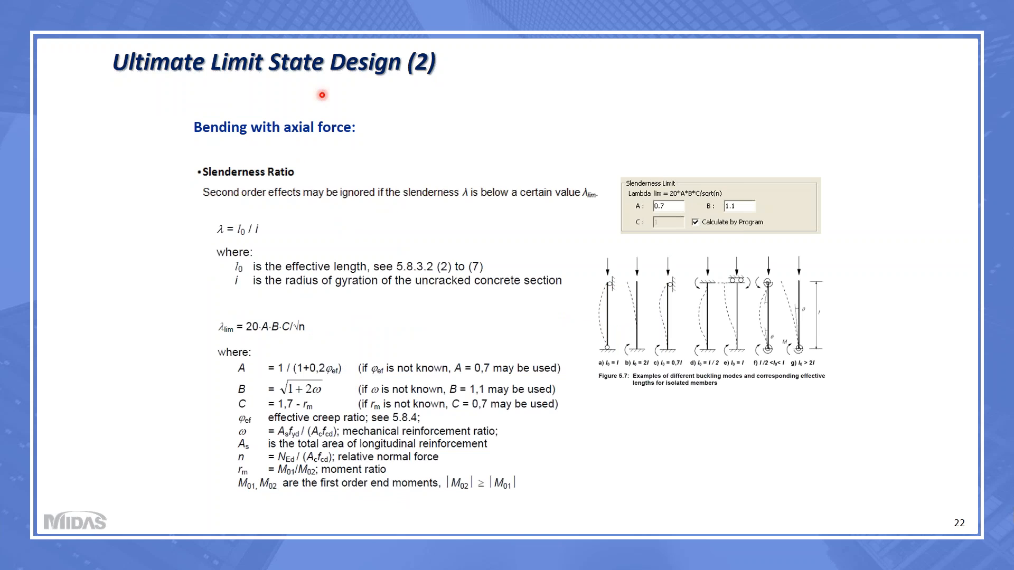
key("Right")
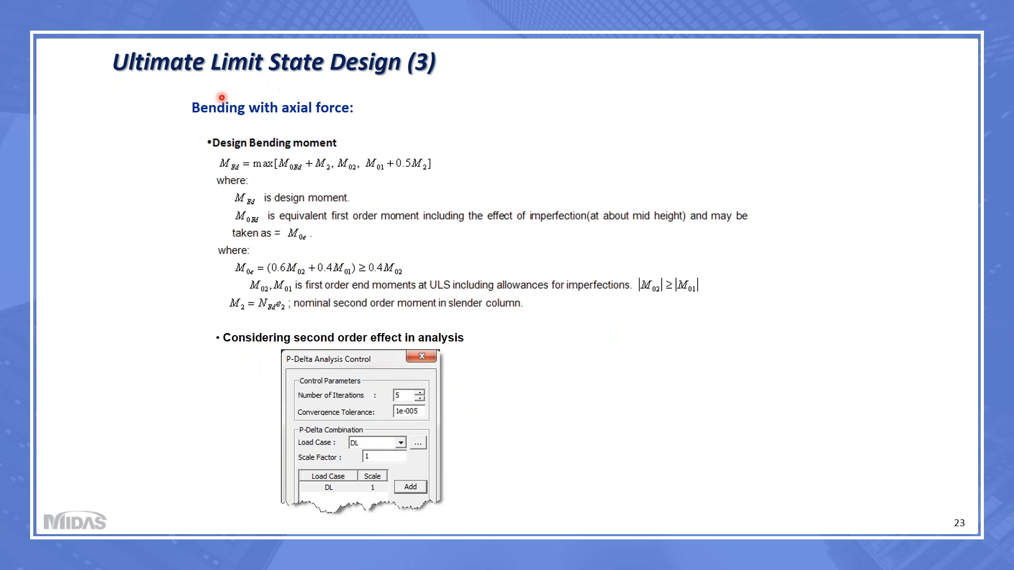
key("Right")
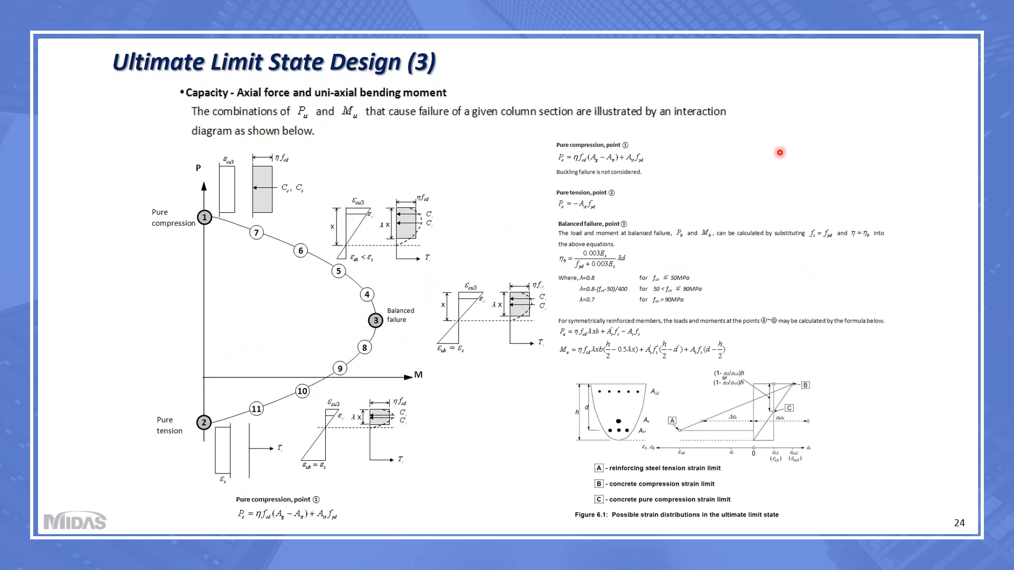
key("Right")
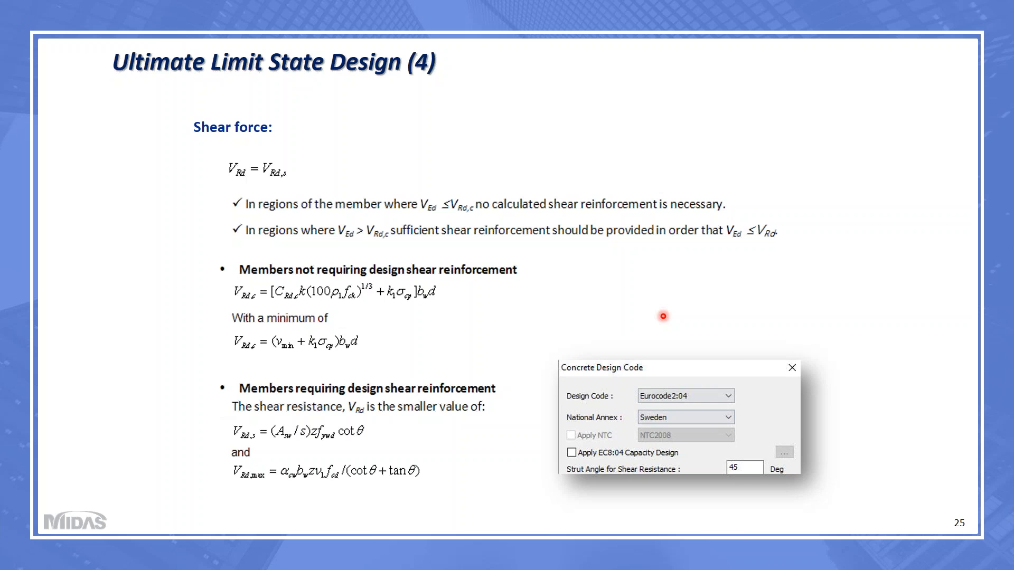
key("Right")
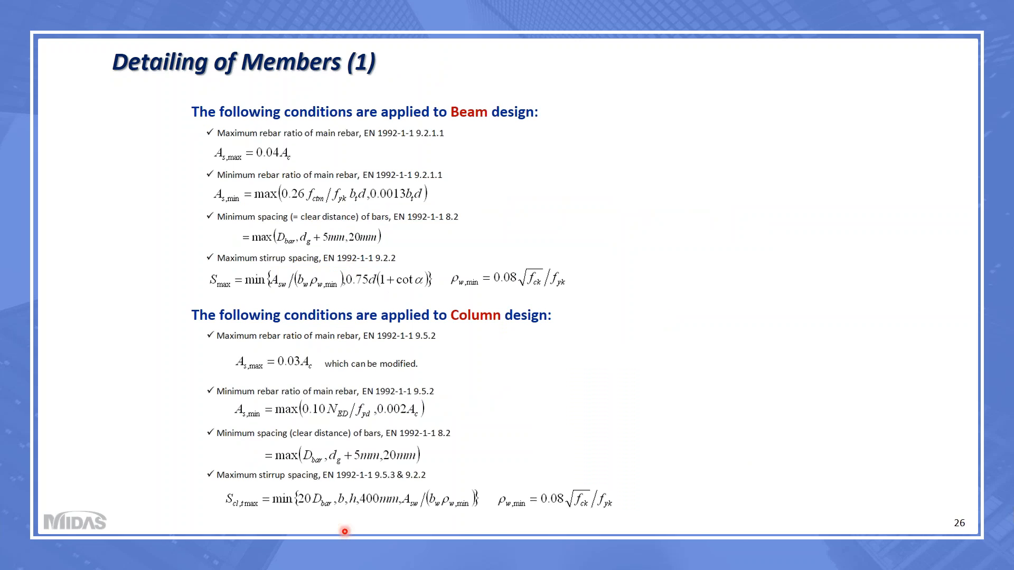
key("Right")
key("Right")
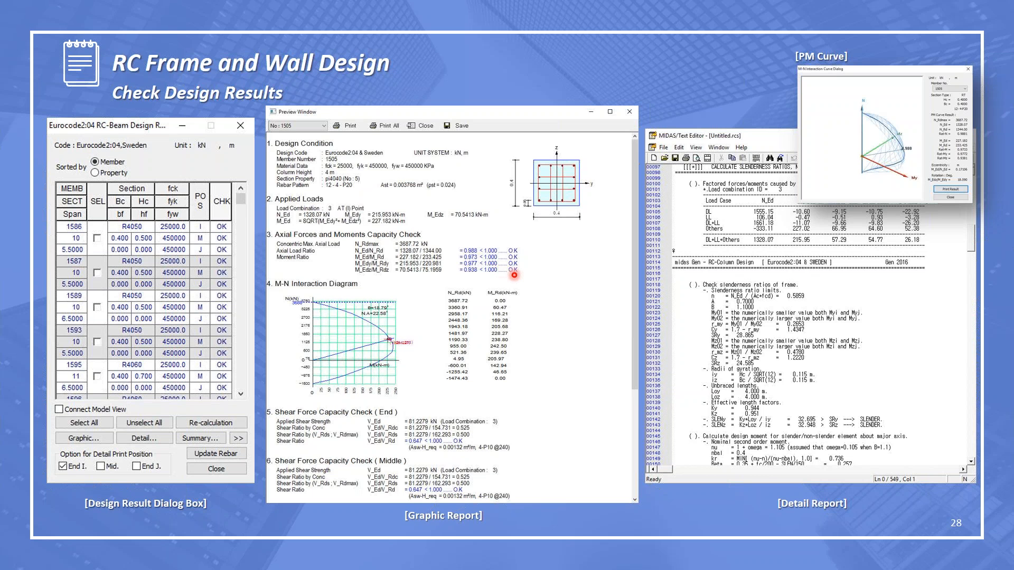
key("Right")
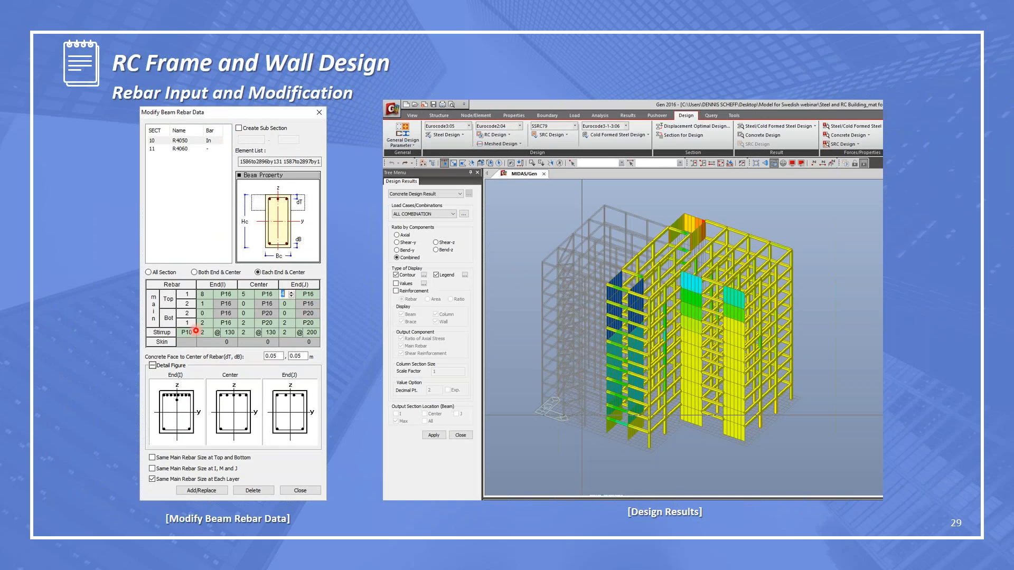
key("Right")
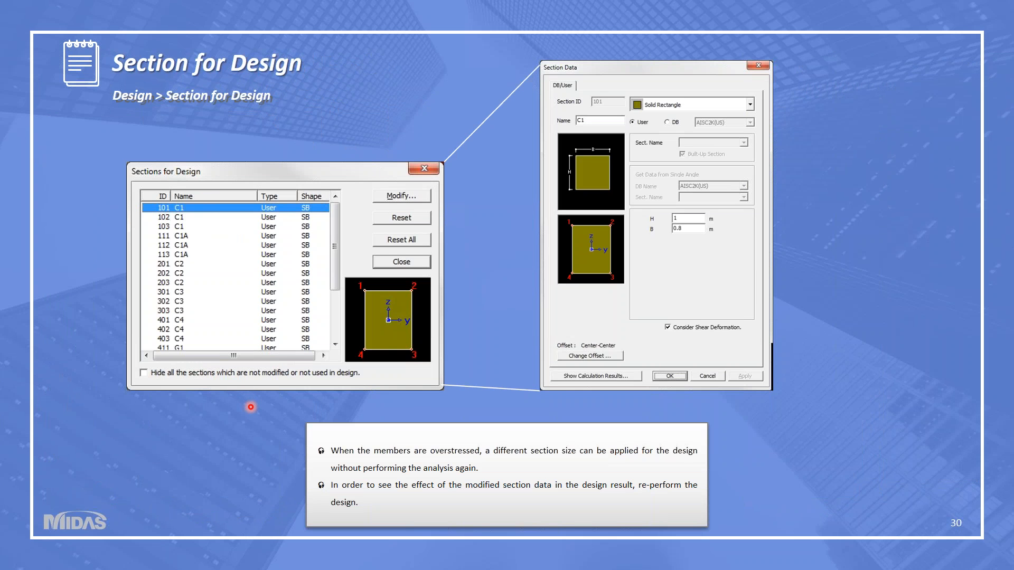
key("Right")
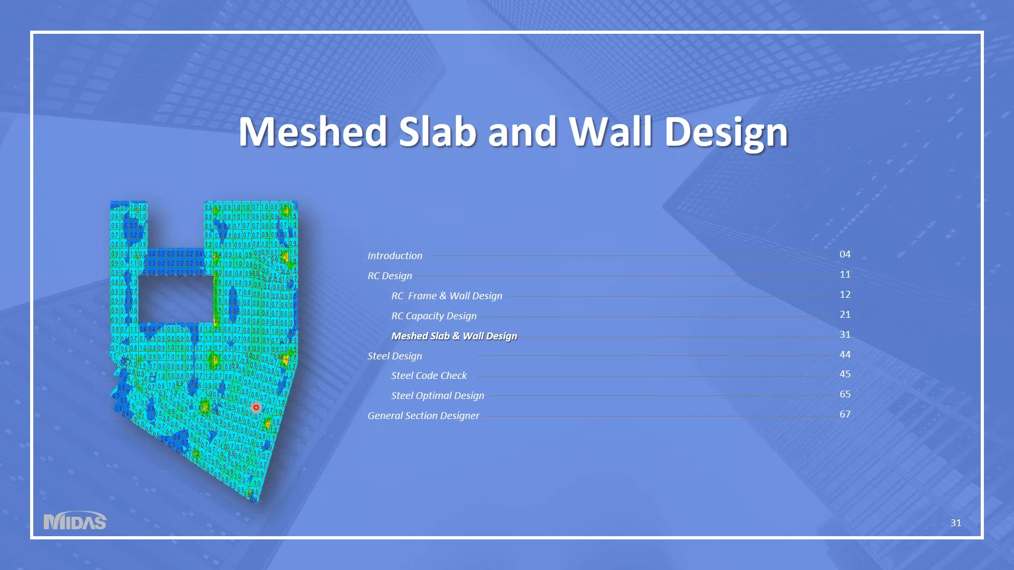
left_click(255, 408)
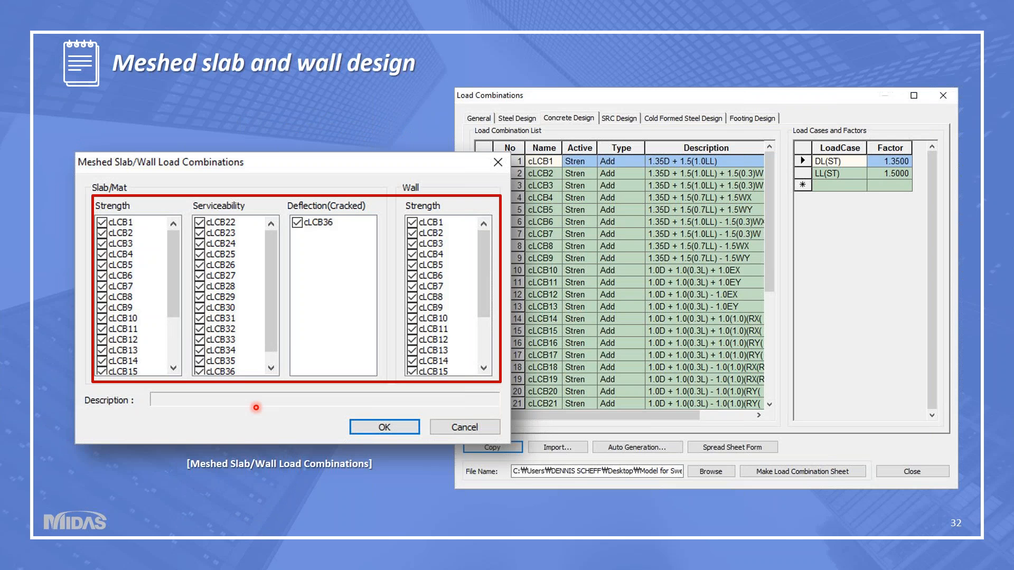
key("alt+Tab")
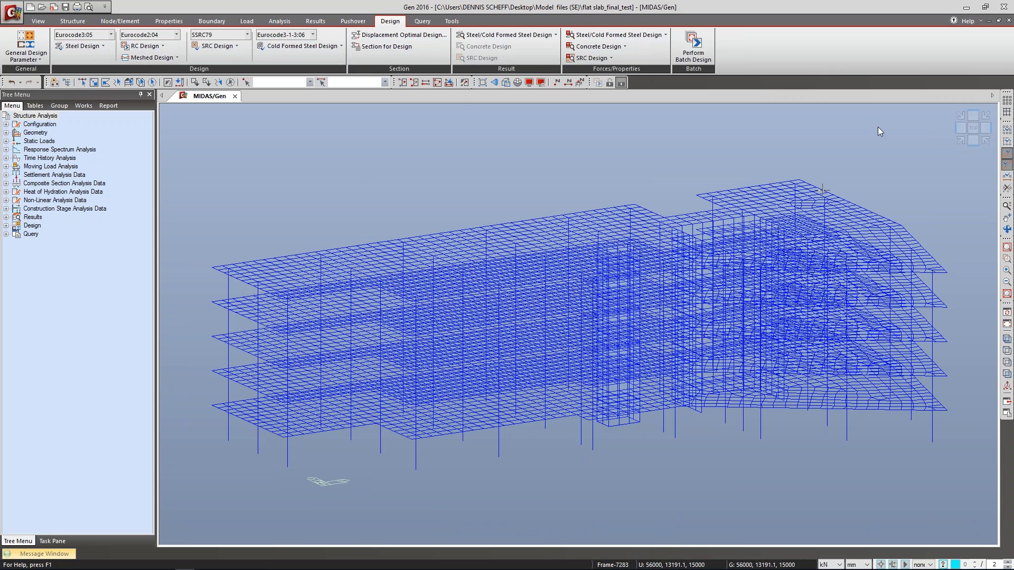
Step: Activate only the lowest storey's slab, columns and walls, and show it with hidden surfaces in a tilted 3D view
left_click(973, 140)
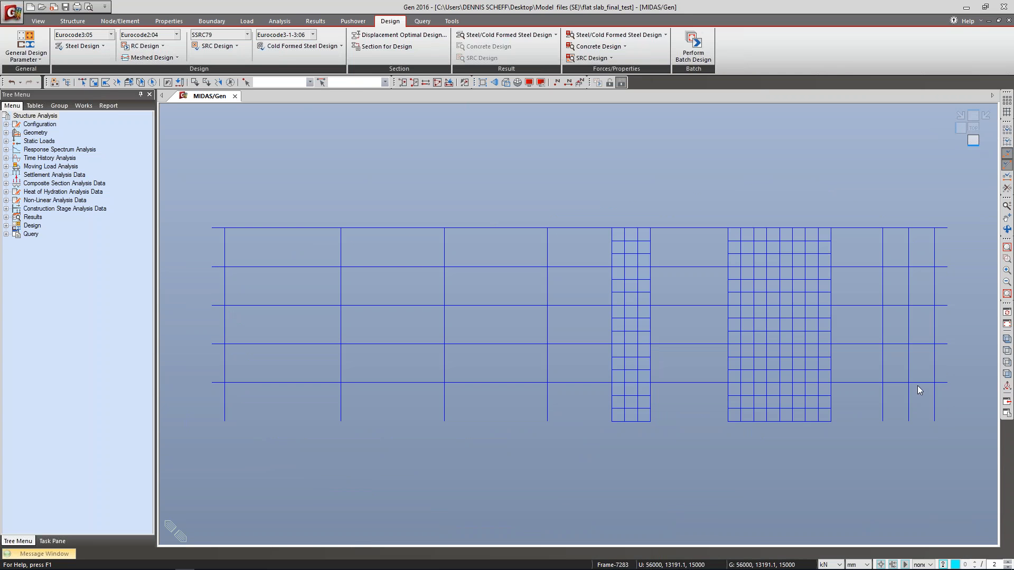
left_click(82, 82)
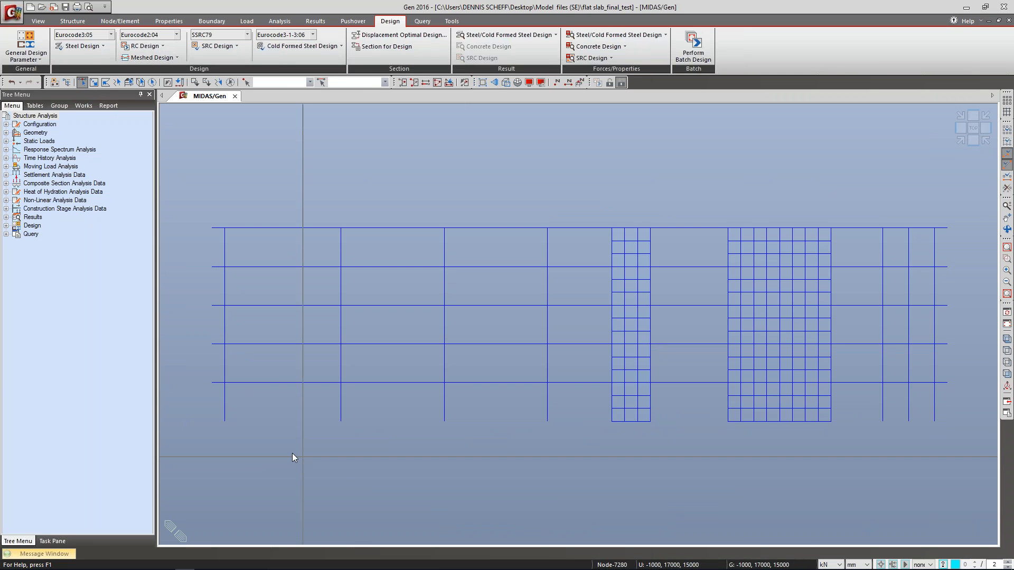
left_click_drag(206, 377, 967, 464)
left_click(403, 83)
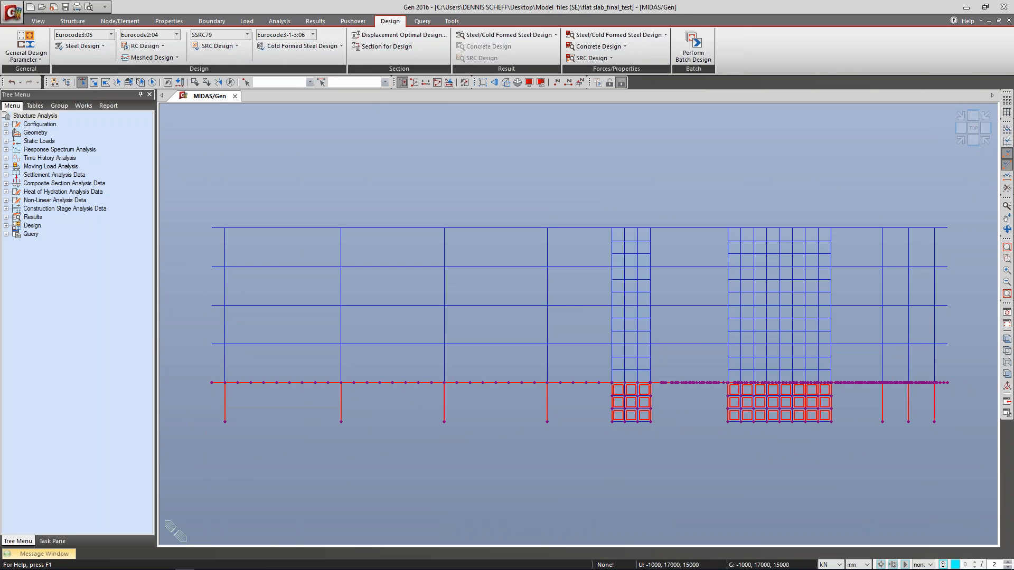
middle_click_drag(568, 294, 582, 311, "ctrl")
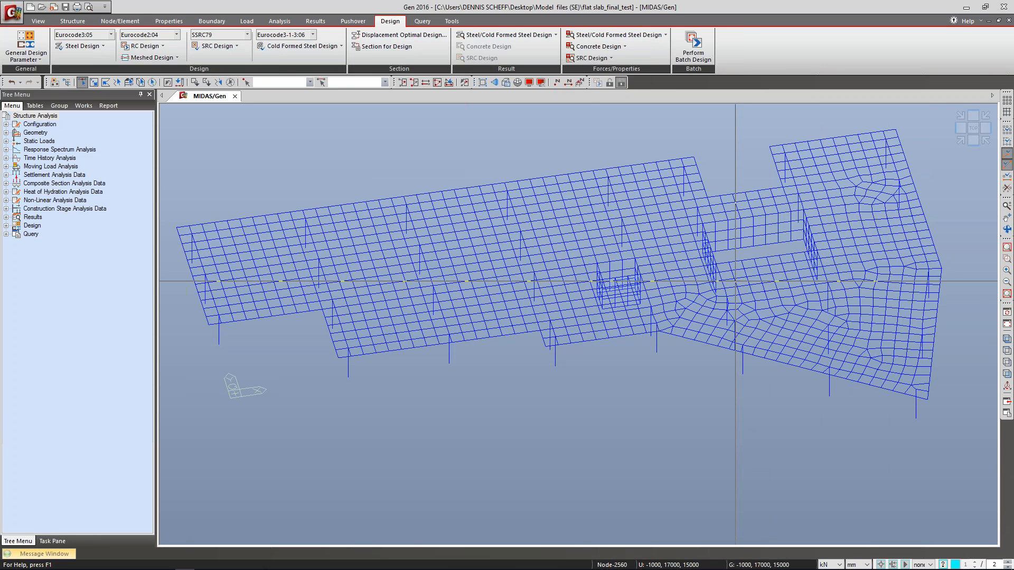
key("ctrl+h")
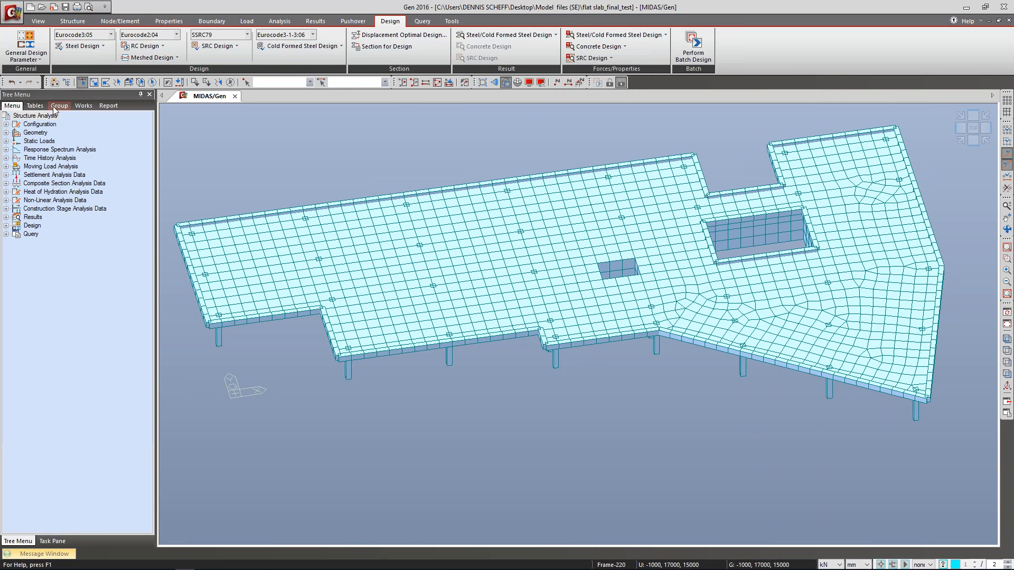
Step: Expand the Elements entry in the works tree and examine the plate mesh of the slab, its openings and core walls
left_click(83, 106)
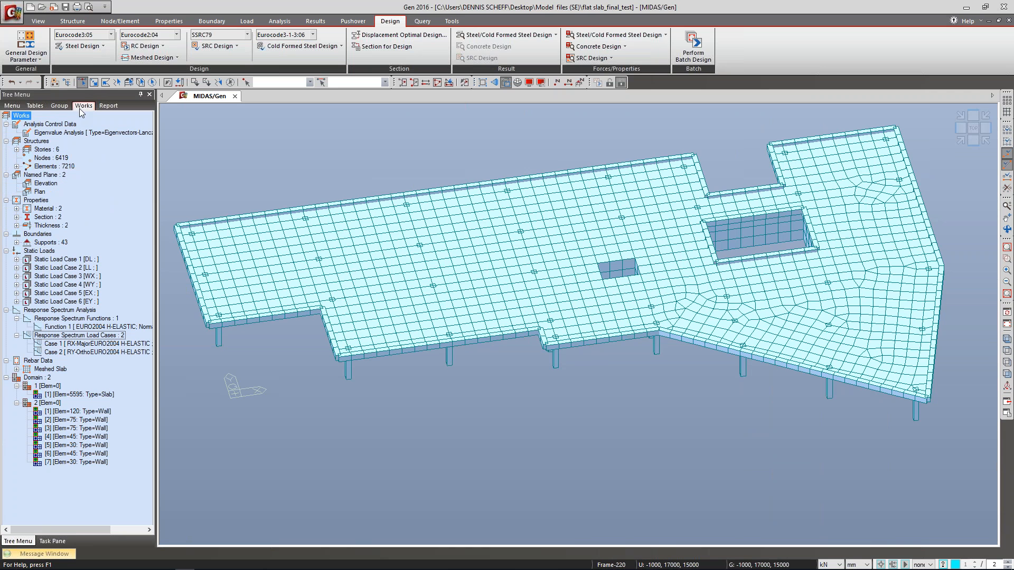
left_click(17, 166)
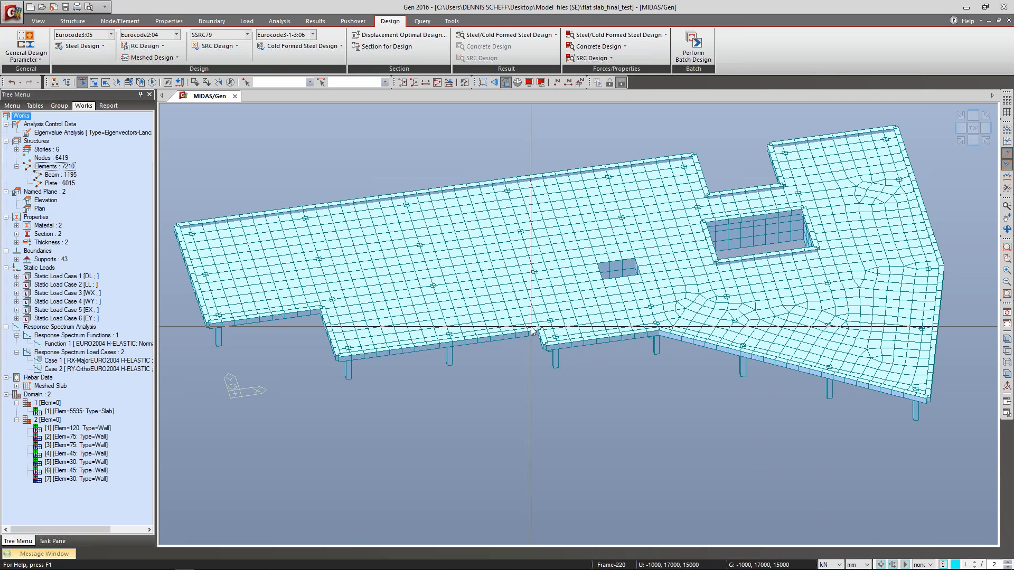
scroll(723, 274, "up", 4)
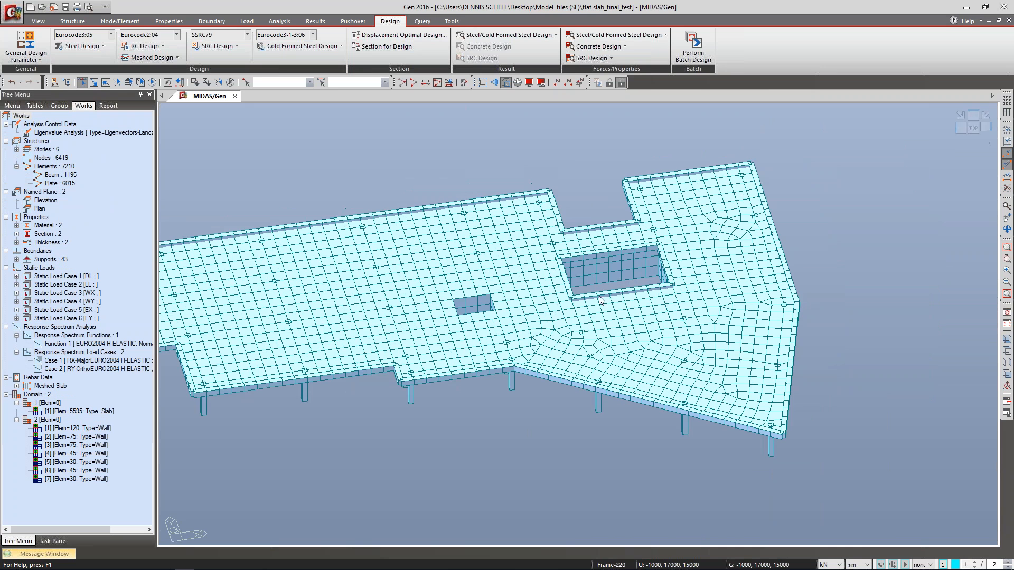
scroll(599, 292, "up", 3)
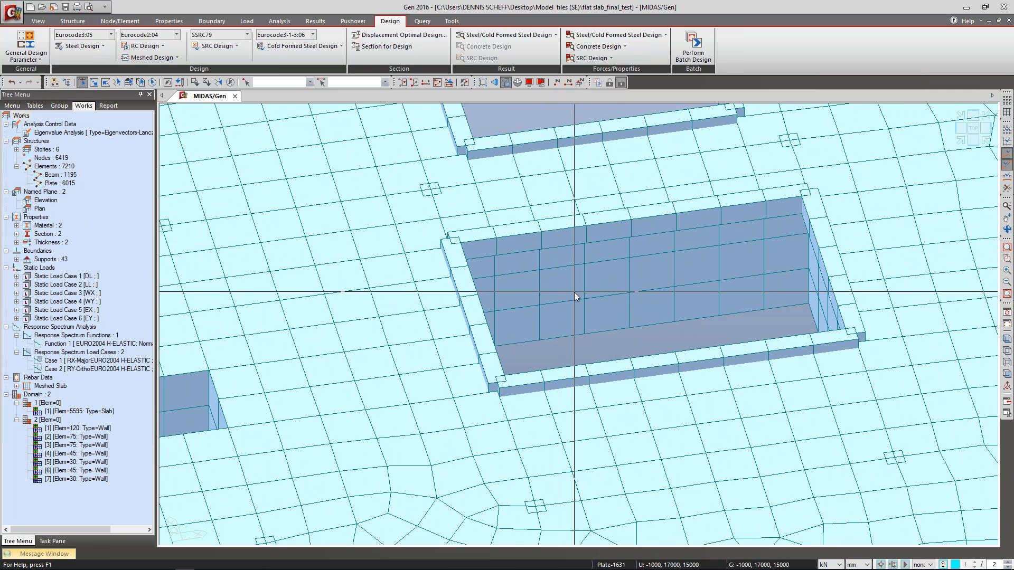
scroll(595, 299, "down", 1)
scroll(596, 299, "down", 5)
middle_click_drag(289, 228, 470, 243)
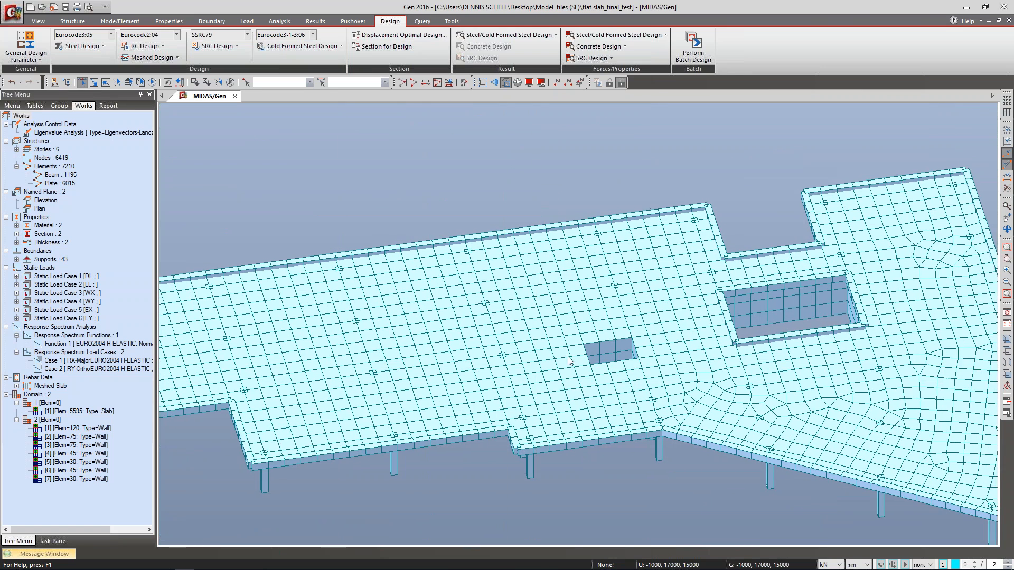
scroll(615, 368, "down", 1)
scroll(616, 368, "down", 2)
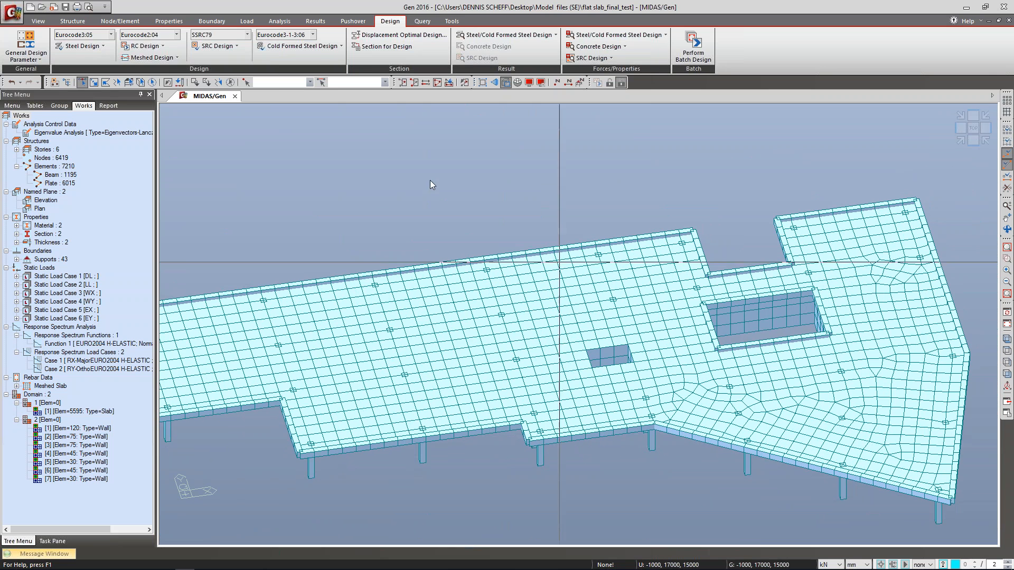
left_click(147, 48)
mouse_move(170, 285)
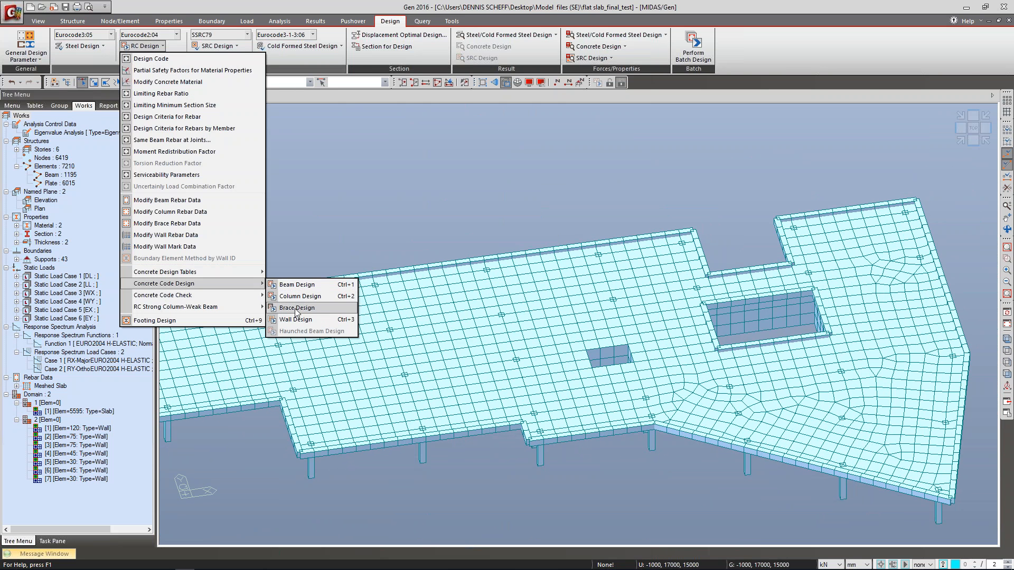
left_click(353, 219)
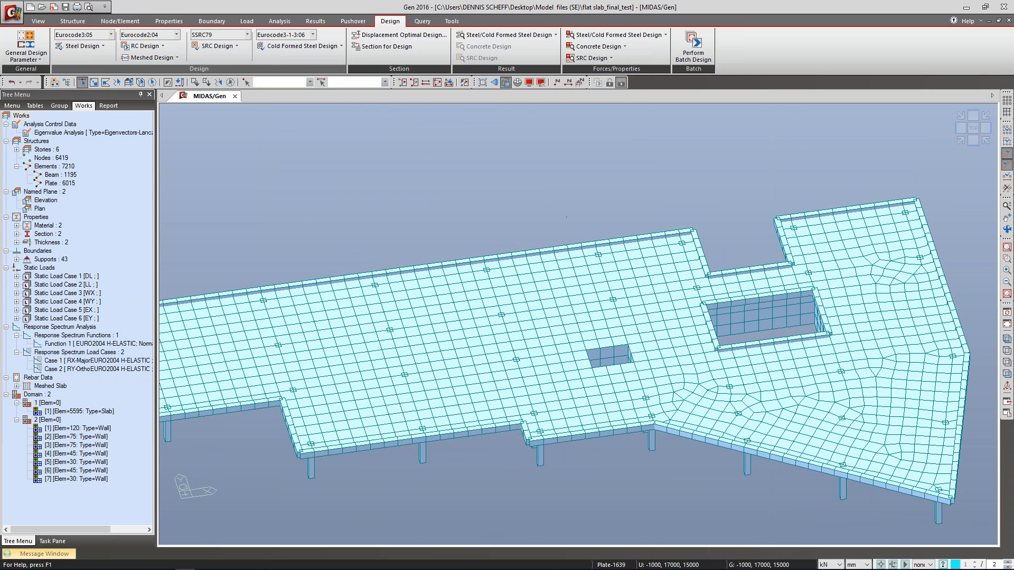
left_click(166, 58)
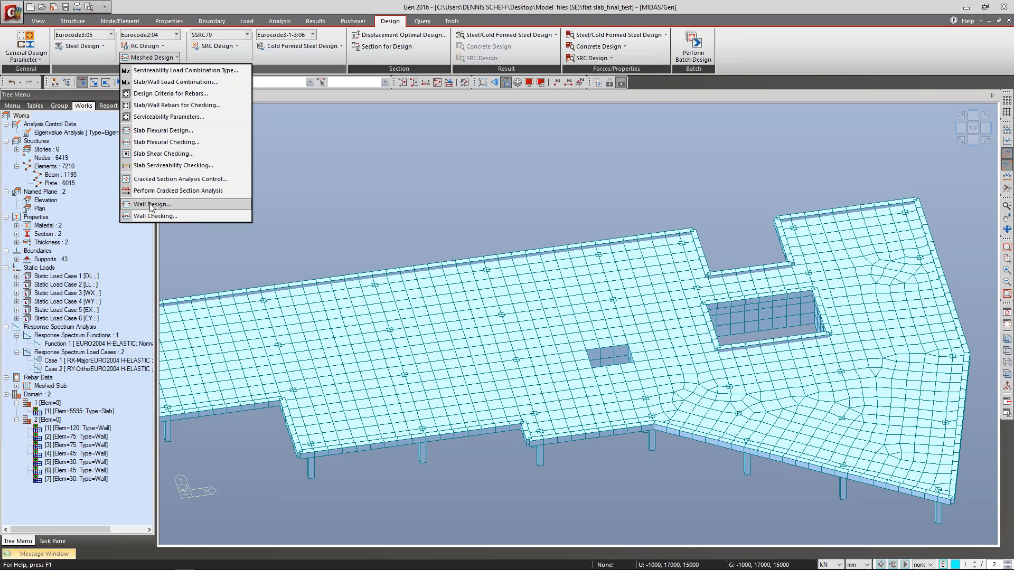
left_click(141, 47)
mouse_move(169, 285)
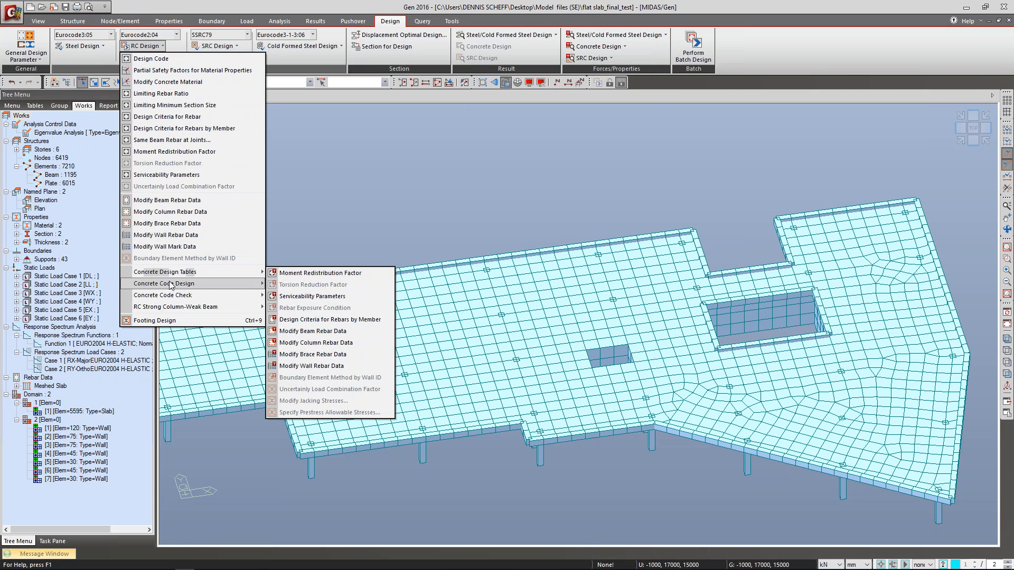
left_click(305, 208)
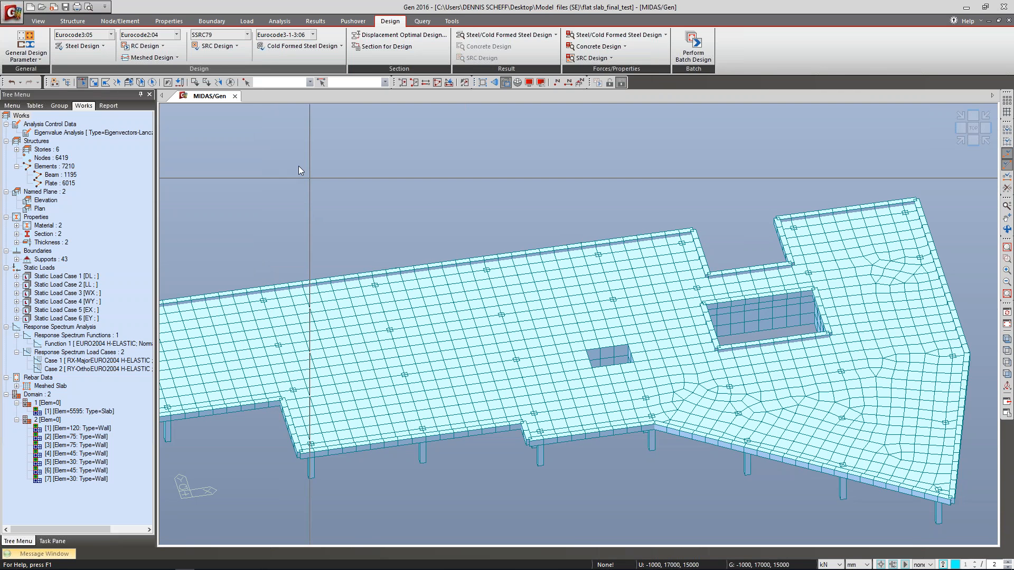
left_click(169, 59)
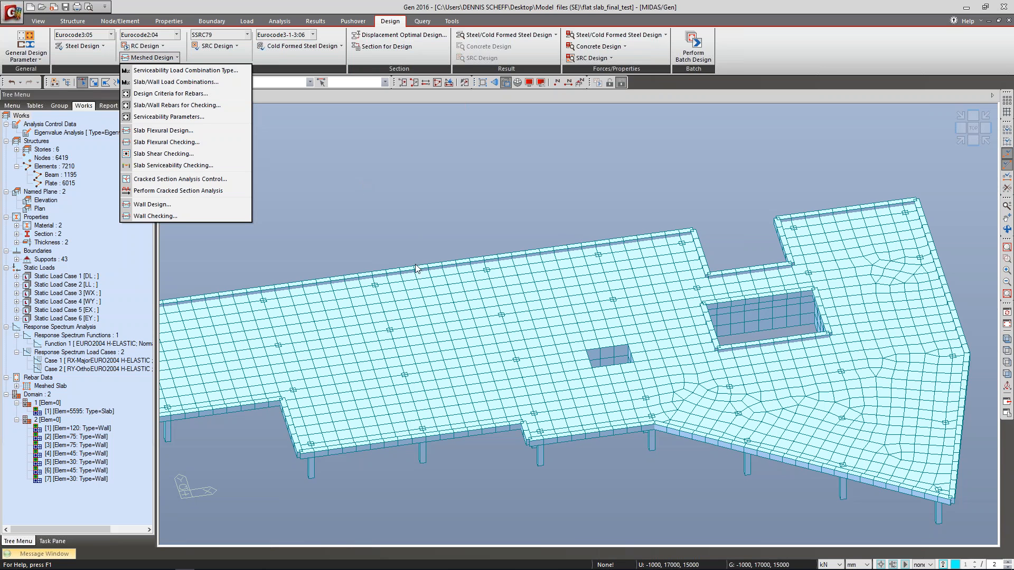
left_click(349, 149)
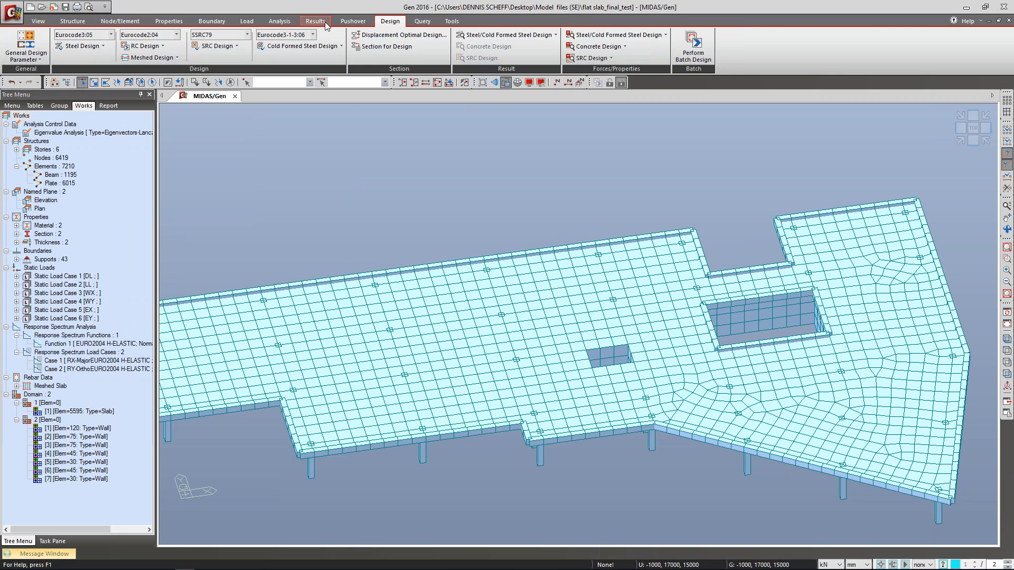
Step: Review the concrete design load combinations and the load cases and factors behind them
left_click(280, 21)
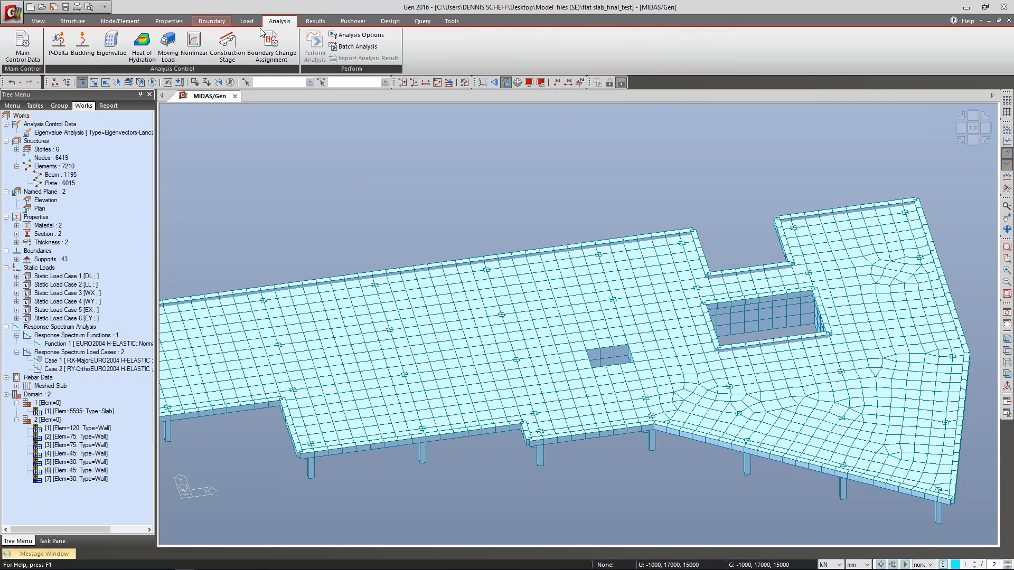
left_click(315, 21)
left_click(22, 45)
left_click(96, 26)
left_click(52, 25)
left_click(95, 25)
left_click_drag(137, 6, 239, 30)
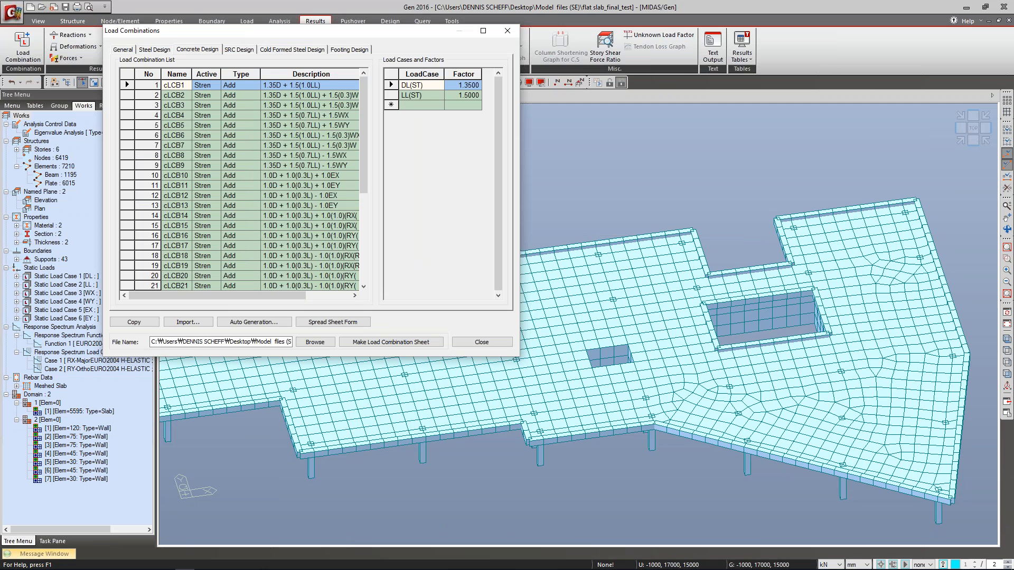
left_click(507, 32)
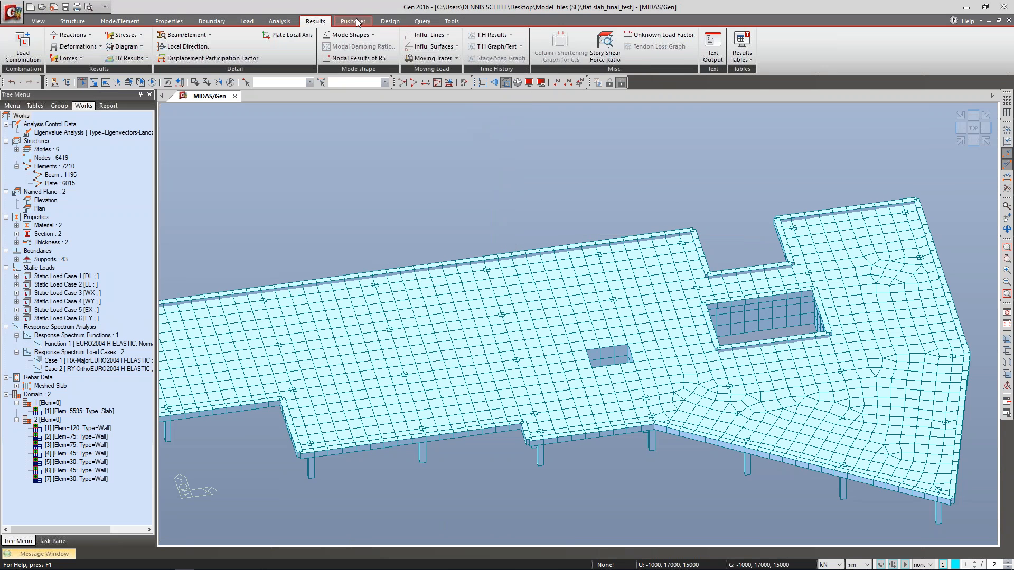
Step: Check how the serviceability load combinations are classified into quasi-permanent, frequent and characteristic types
left_click(390, 21)
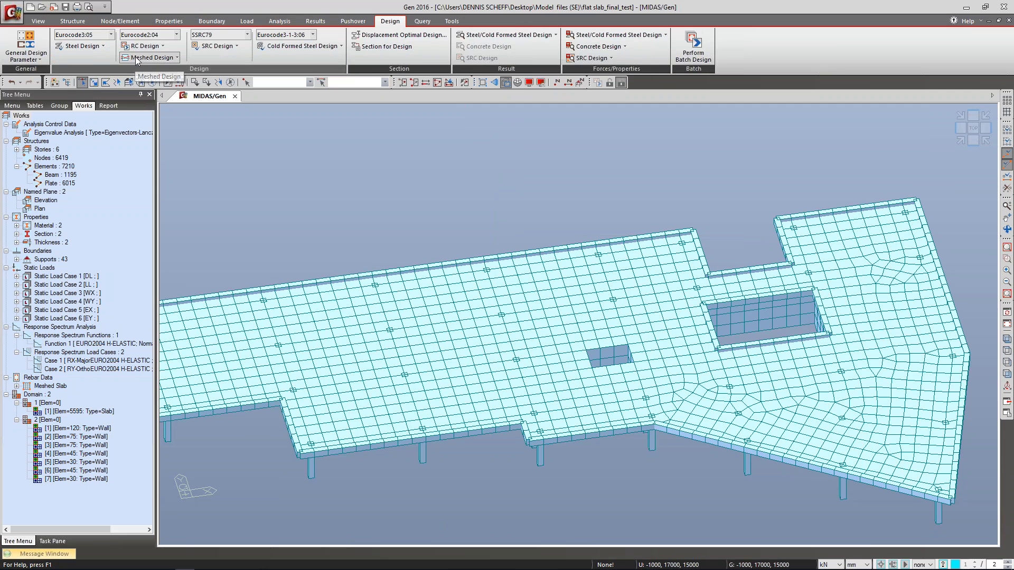
left_click(153, 58)
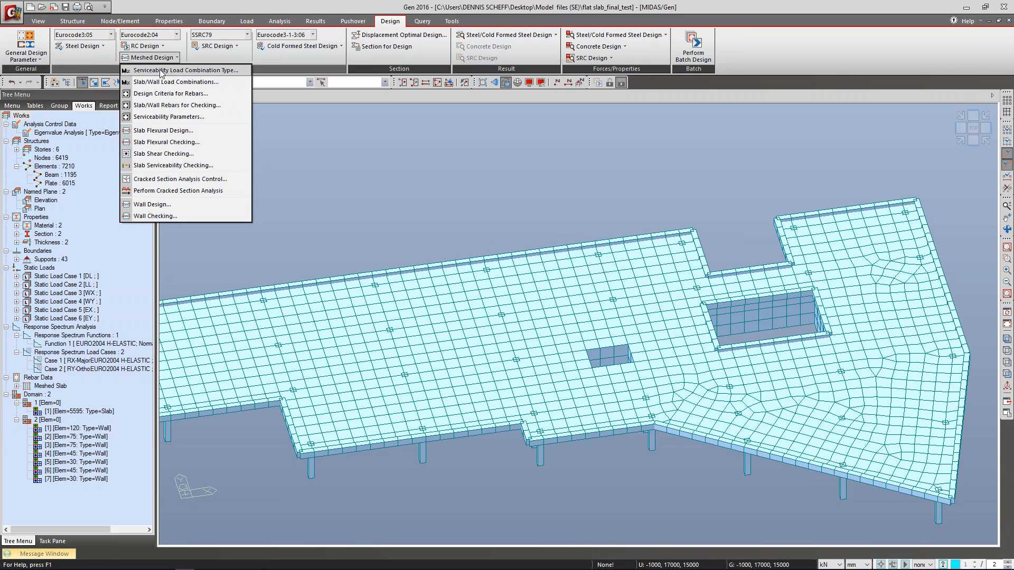
left_click(161, 70)
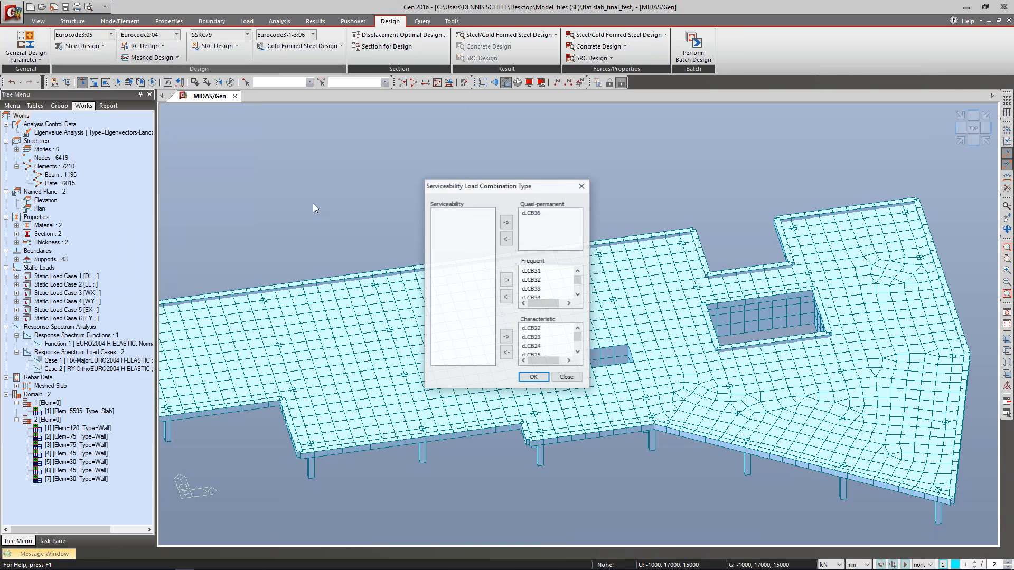
left_click_drag(521, 179, 403, 165)
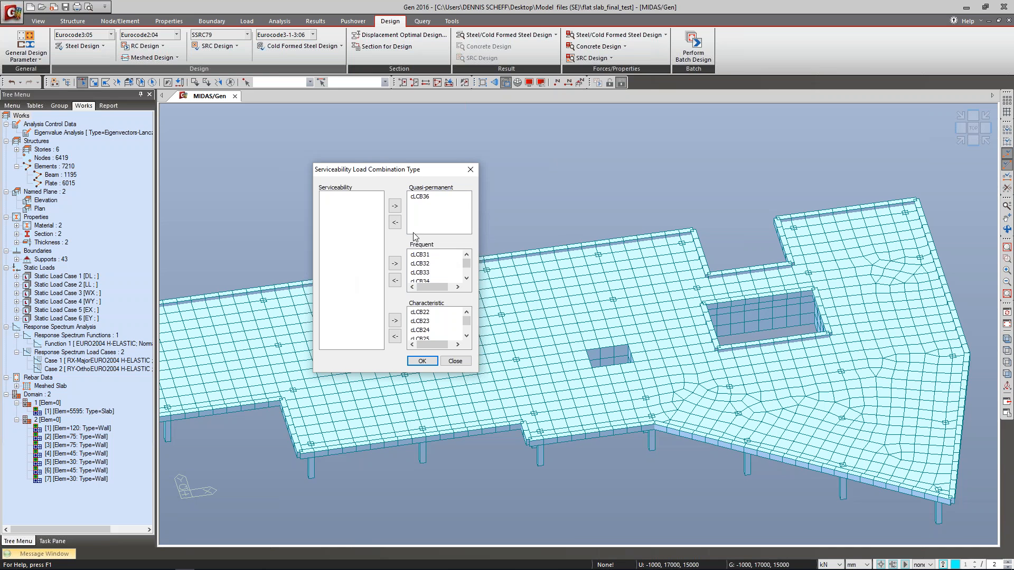
left_click(470, 170)
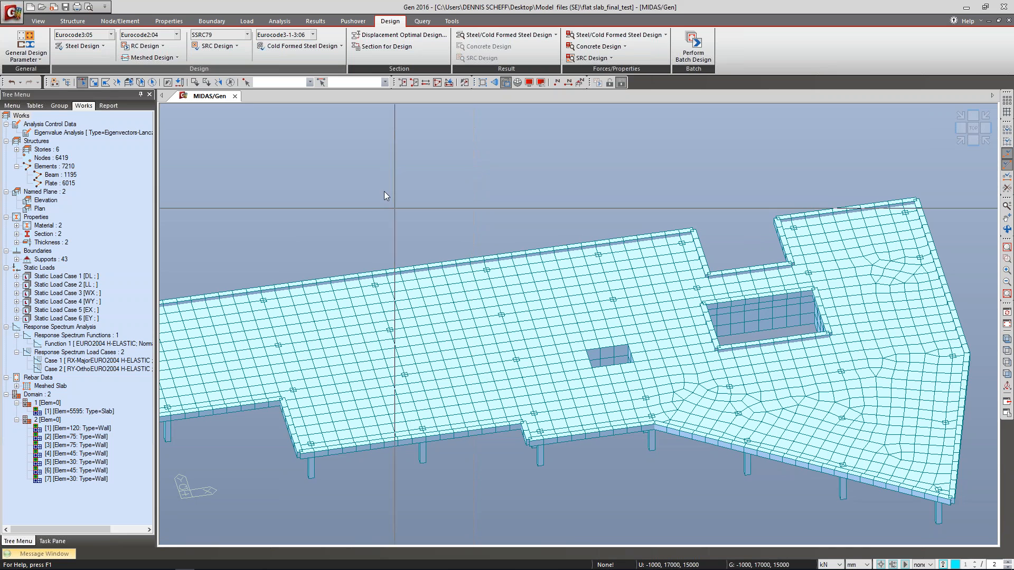
Step: Review the meshed slab/wall load combinations, reading the descriptions of slab strength combinations cLCB2 and cLCB3
left_click(164, 58)
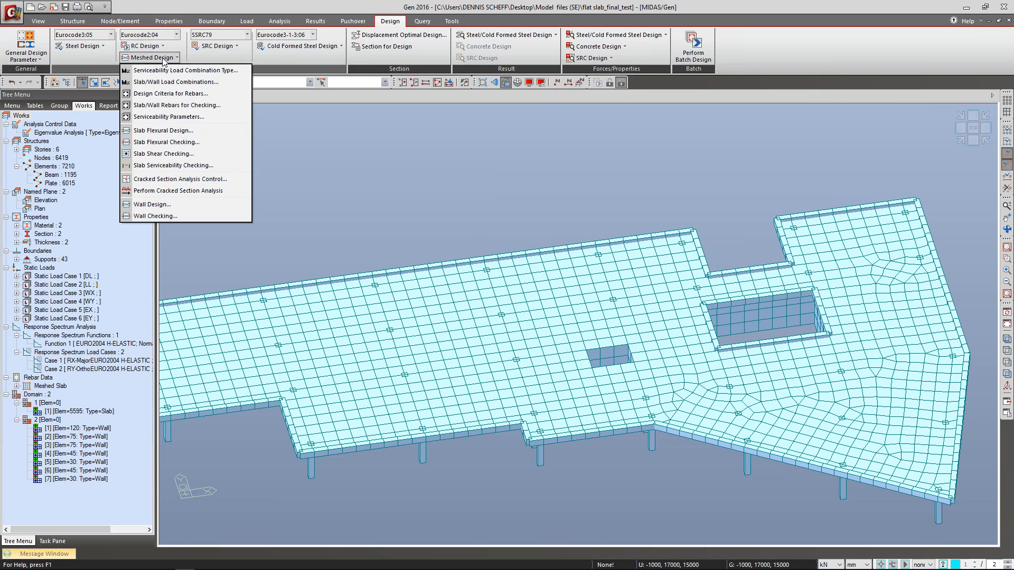
left_click(174, 84)
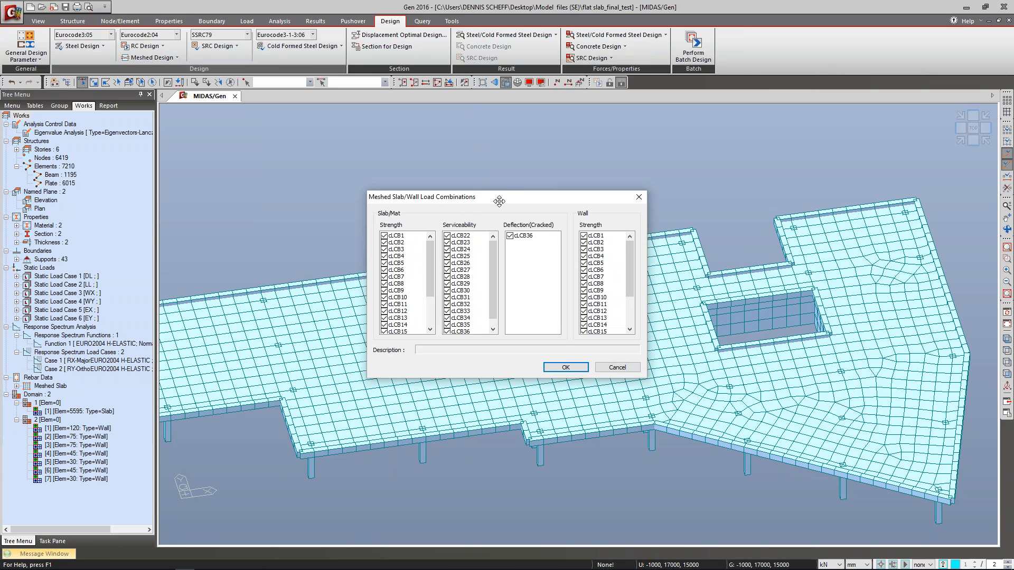
left_click_drag(481, 199, 475, 158)
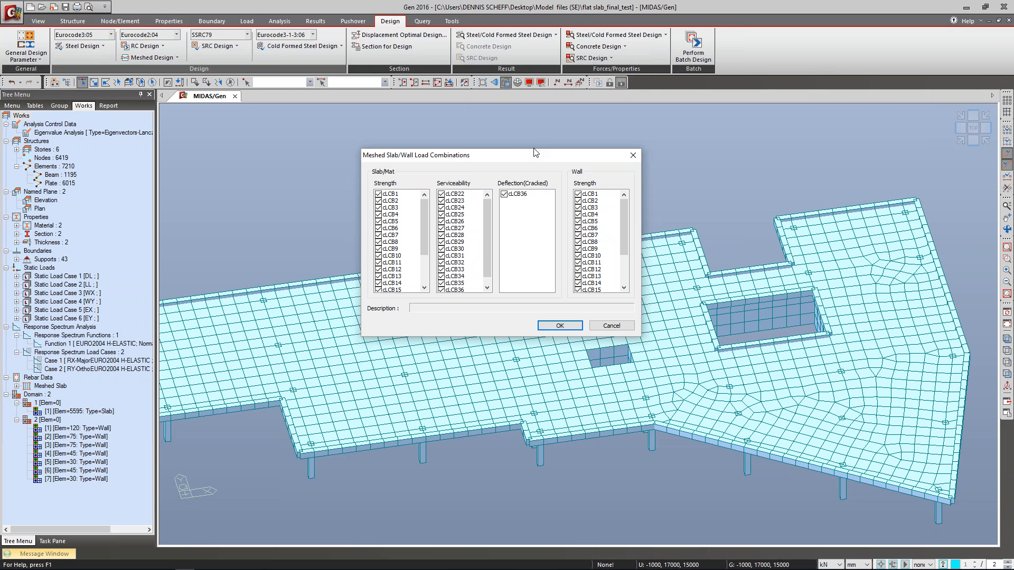
left_click(384, 201)
left_click(383, 208)
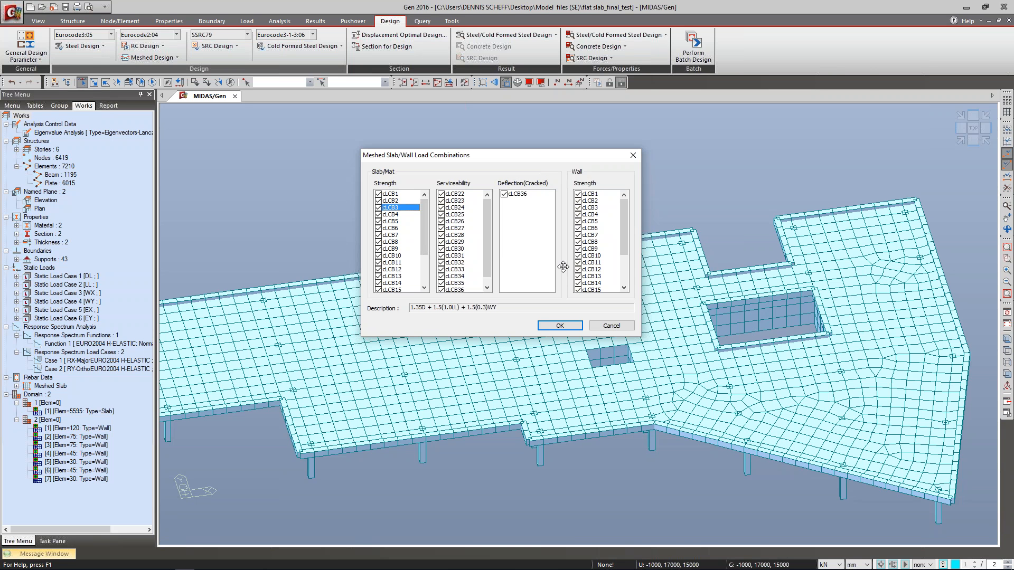
left_click(632, 155)
Step: Inspect the slab rebar data for checking for types S1 and S5, including the elements they cover
left_click(162, 58)
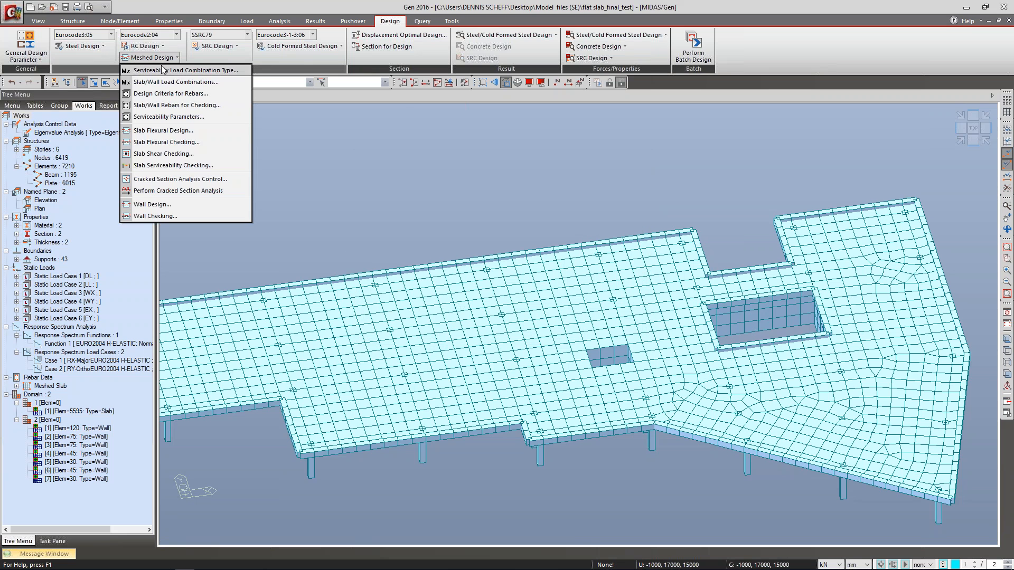
left_click(201, 115)
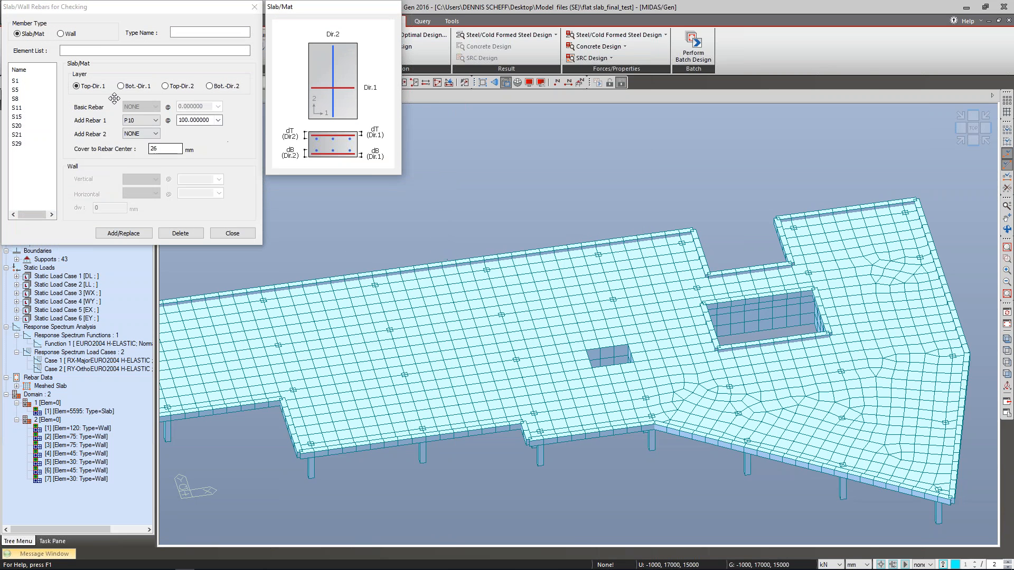
left_click(24, 81)
left_click(24, 90)
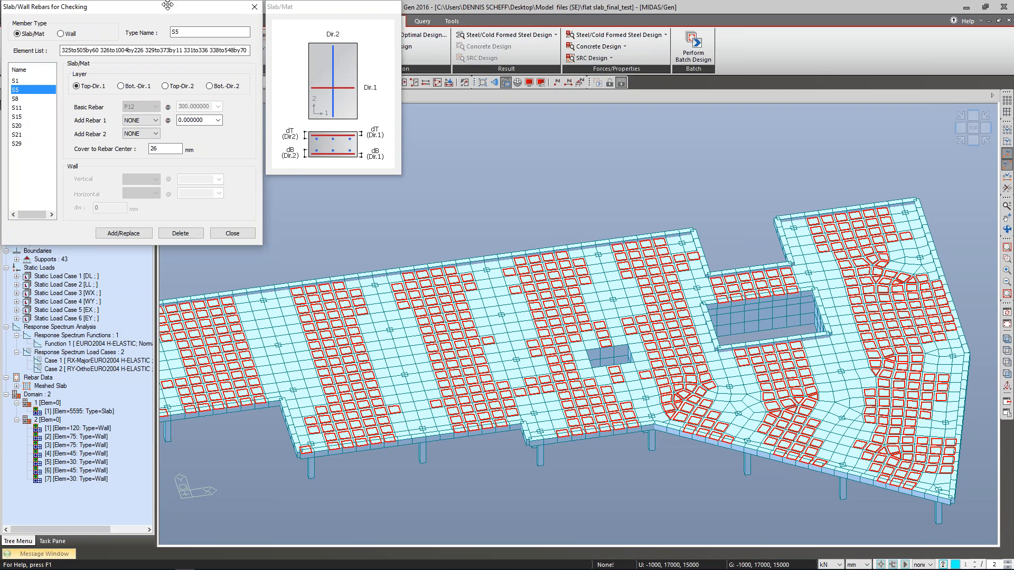
left_click(255, 7)
Step: Review the meshed design criteria for rebars, including the slab rebar sizes and the basic rebar option for slab/mat
left_click(170, 58)
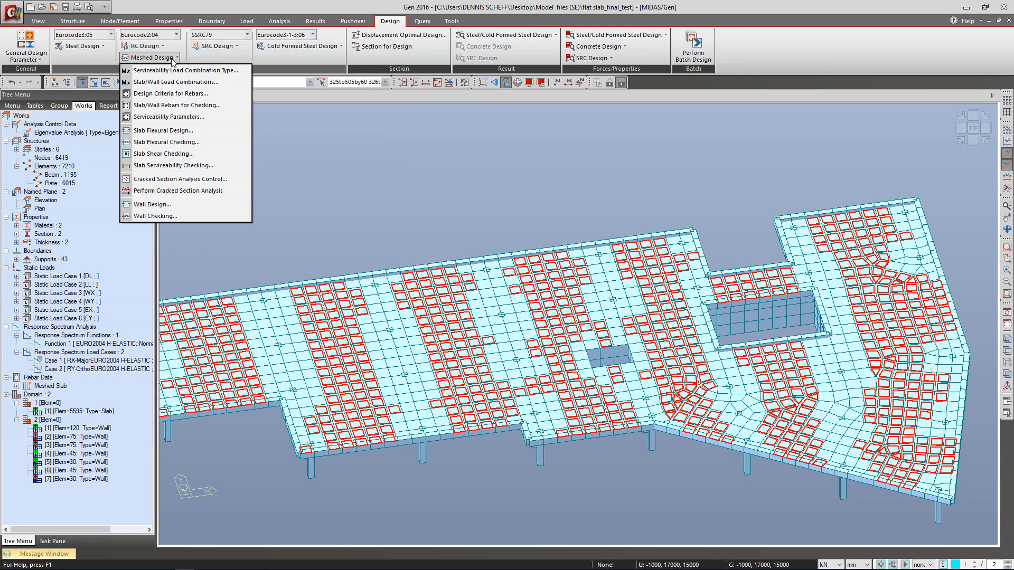
left_click(179, 95)
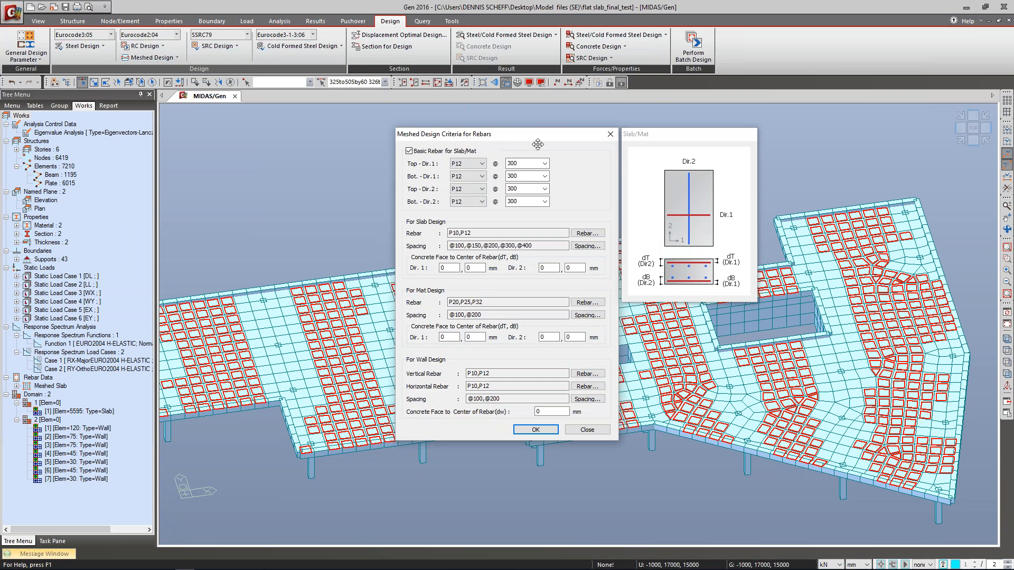
left_click(588, 233)
left_click_drag(558, 182, 656, 235)
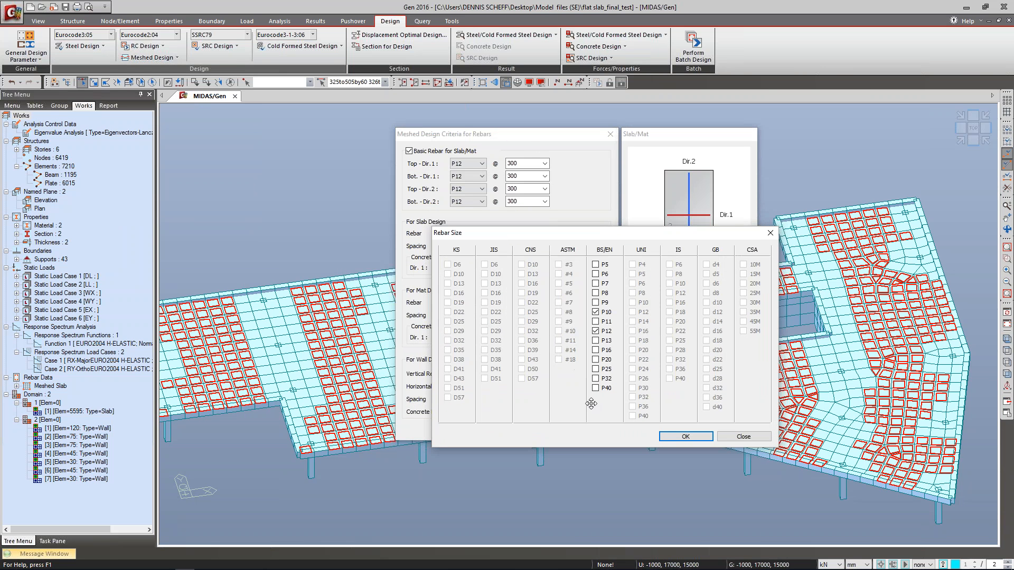
left_click(770, 233)
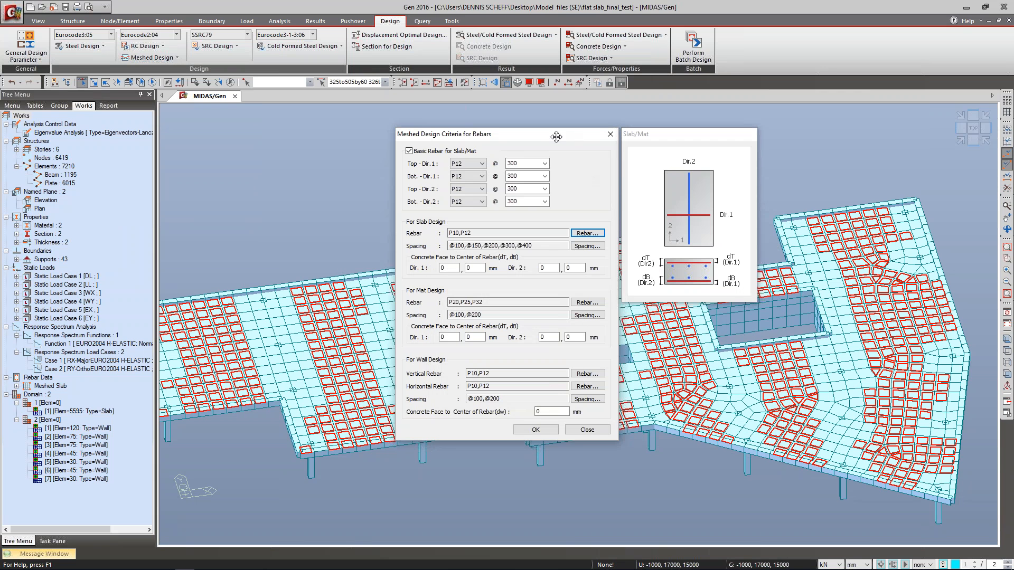
left_click_drag(557, 136, 548, 134)
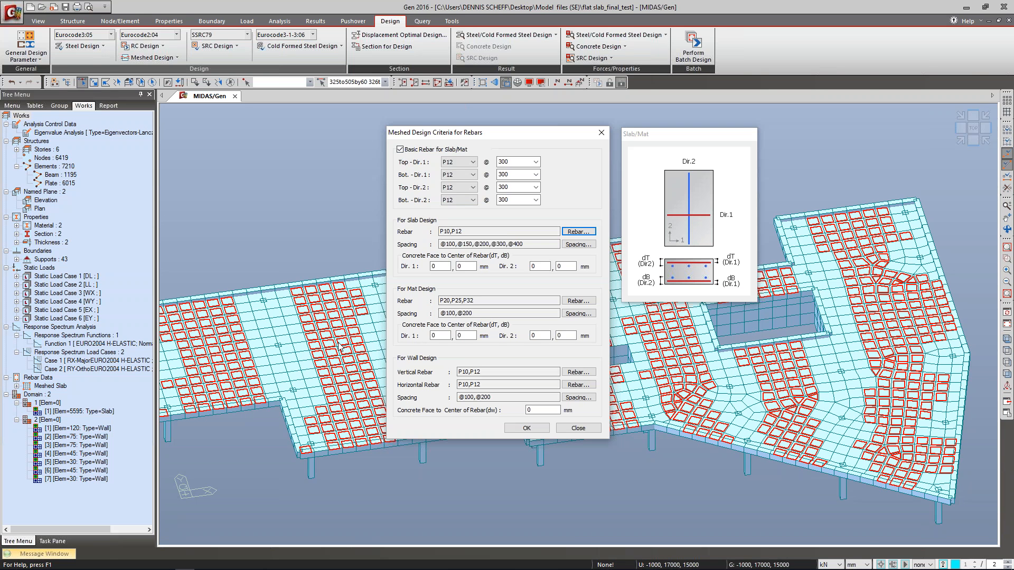
left_click(400, 150)
left_click(401, 149)
left_click(601, 132)
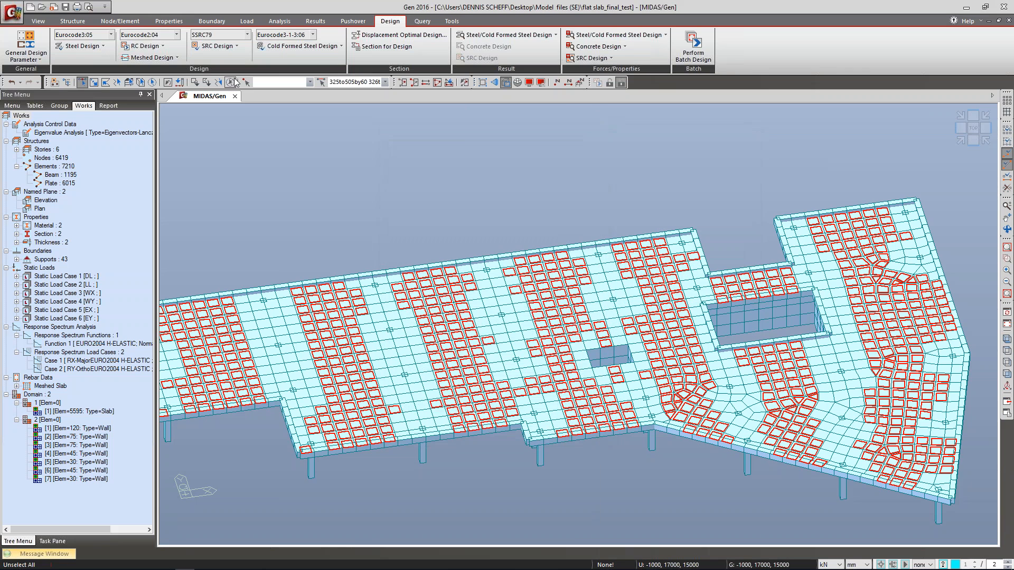
Step: Show the slab in plan view and review the concrete serviceability parameters for exposure class, stress, crack and deflection control
left_click(973, 128)
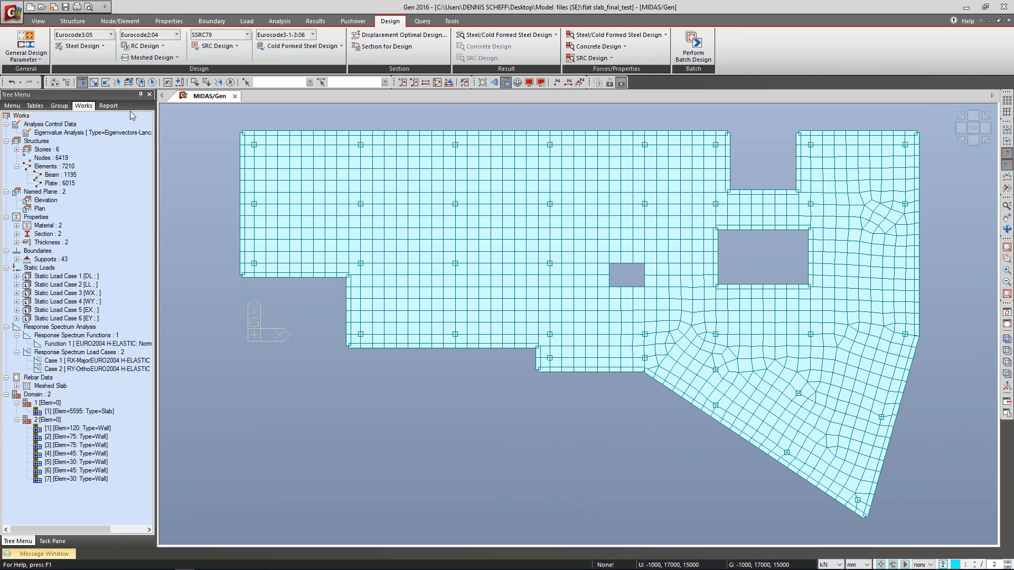
left_click(164, 59)
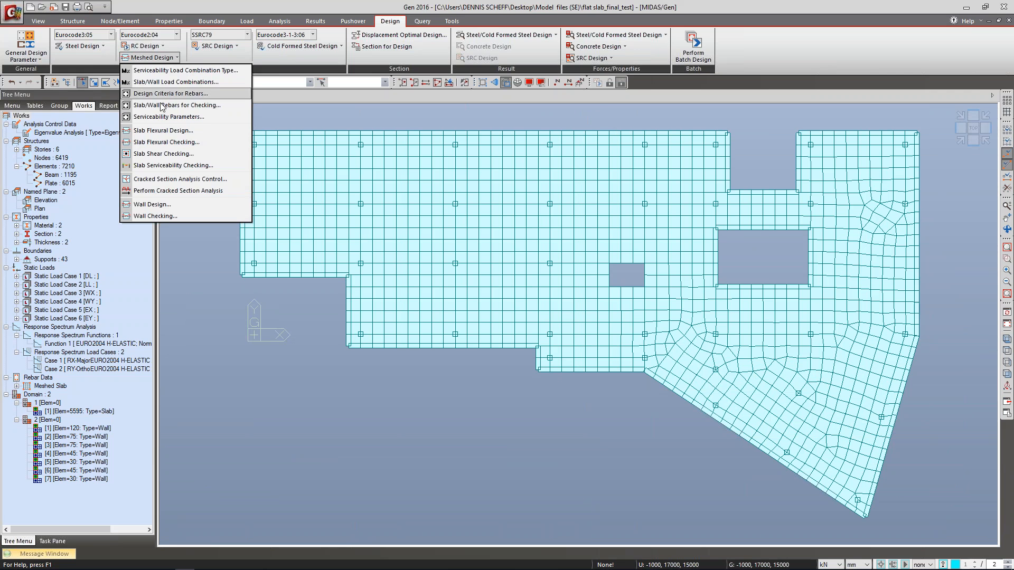
left_click(169, 117)
left_click_drag(154, 204, 174, 197)
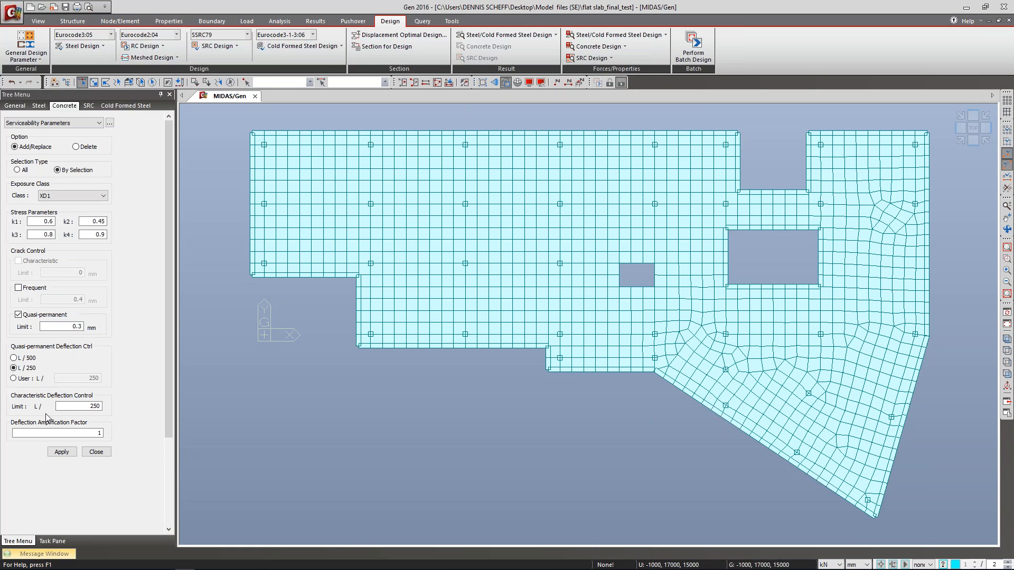
left_click(96, 452)
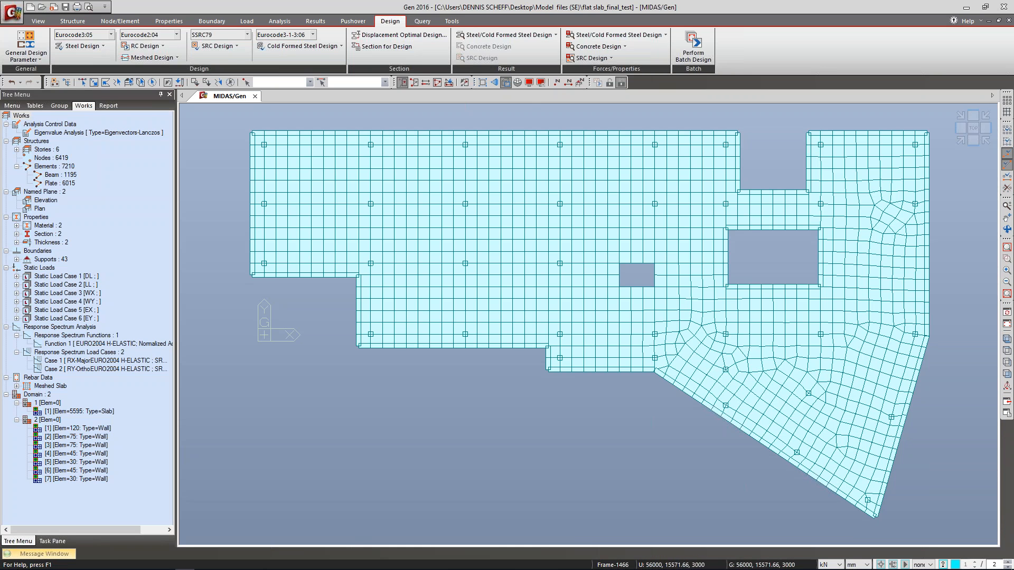
Step: Window-select the slab area around the large rectangular opening, including the angled end, and activate only those elements
left_click(84, 84)
left_click_drag(648, 115, 955, 528)
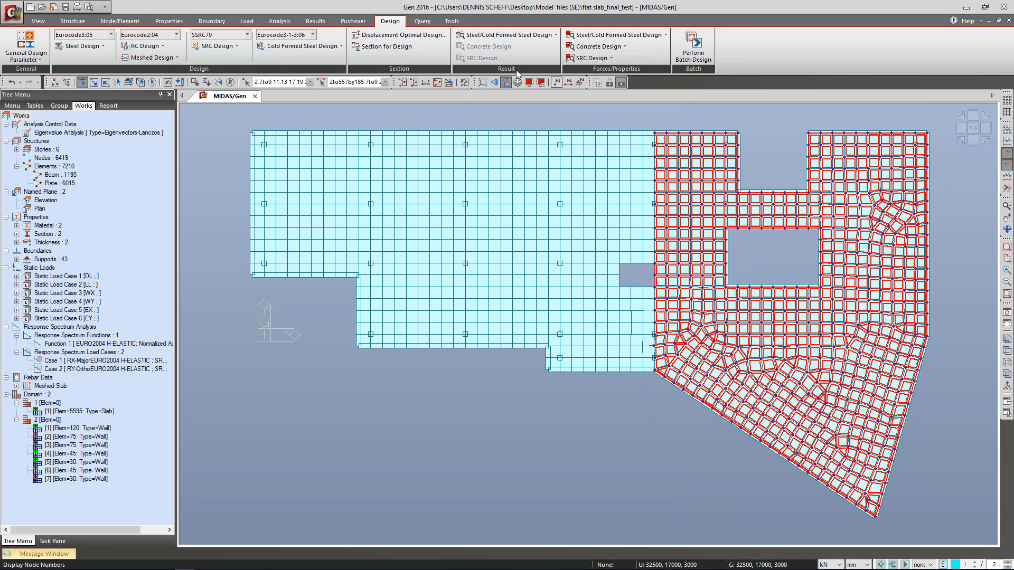
left_click(402, 83)
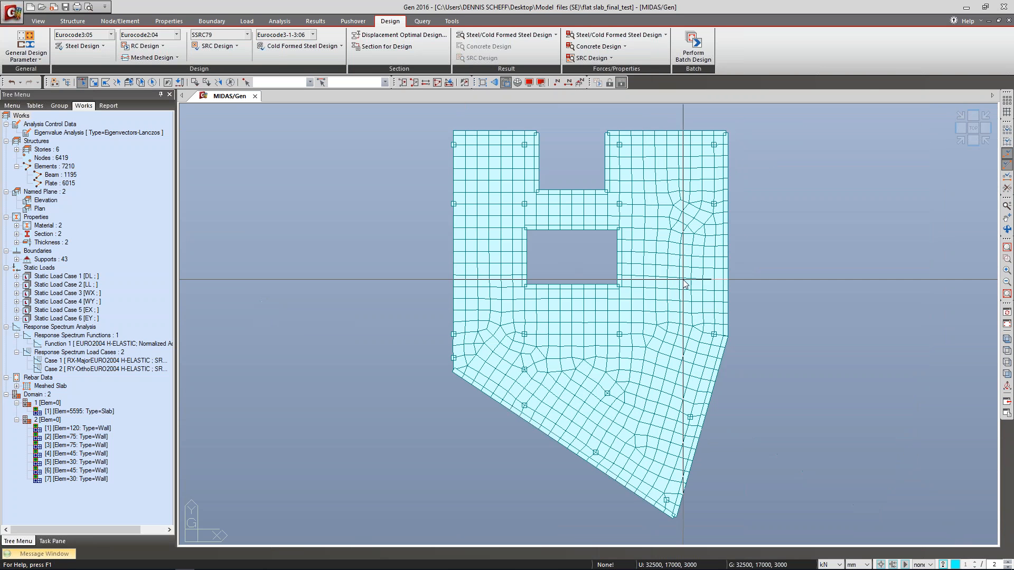
mouse_move(742, 335)
middle_mouse_down("ctrl")
mouse_move(728, 297)
mouse_move(738, 302)
mouse_move(735, 332)
middle_mouse_up("ctrl")
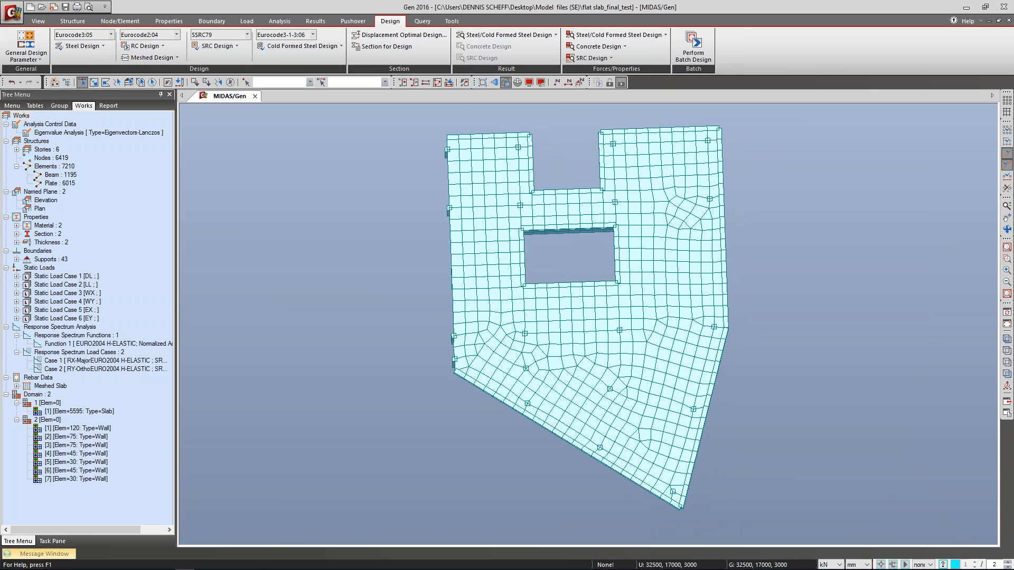
Step: Plot the Wood Armer moment contour in direction 1 for the activated slab using Slab Flexural Checking with all combinations
left_click(170, 58)
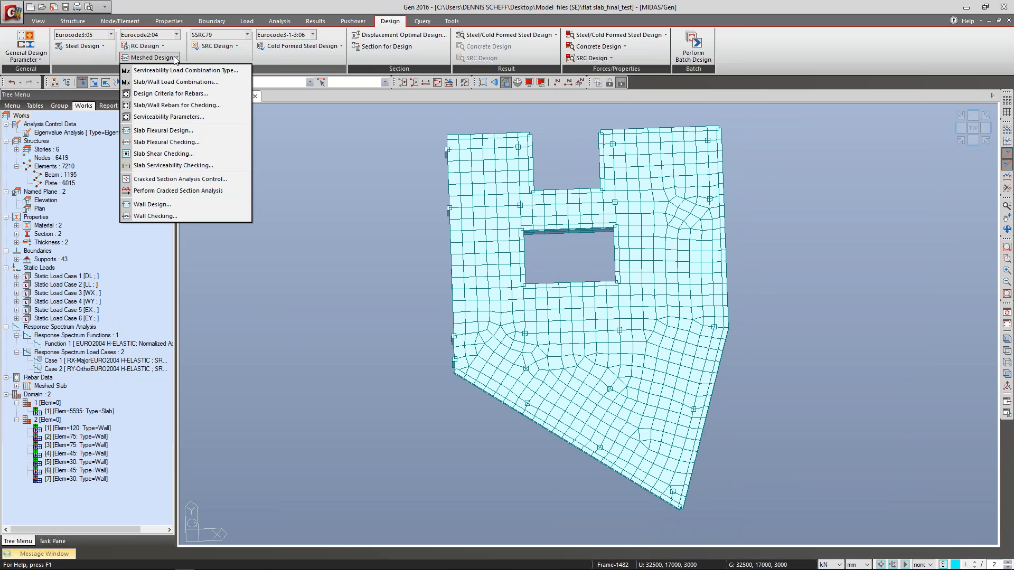
left_click(164, 142)
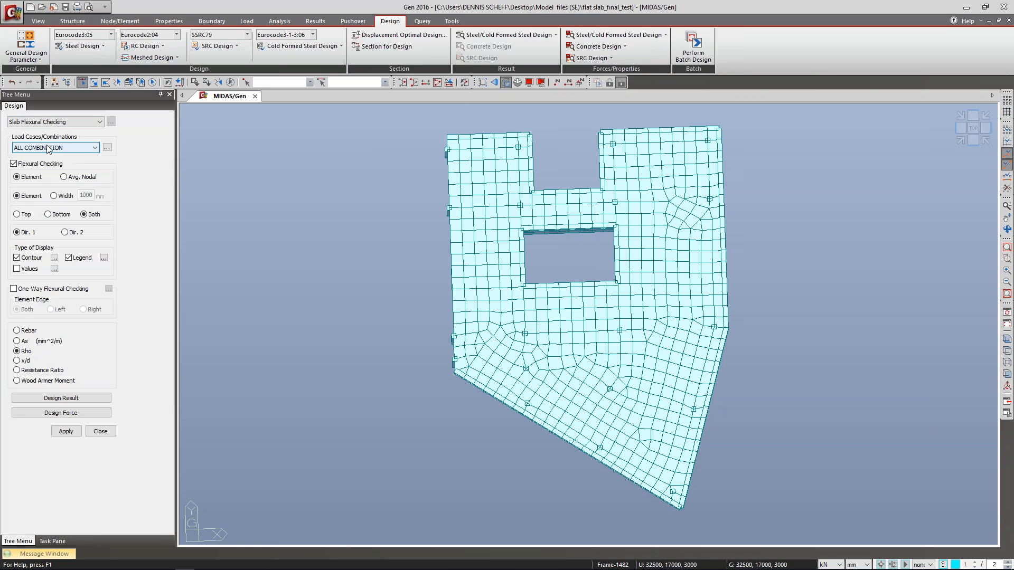
left_click(84, 148)
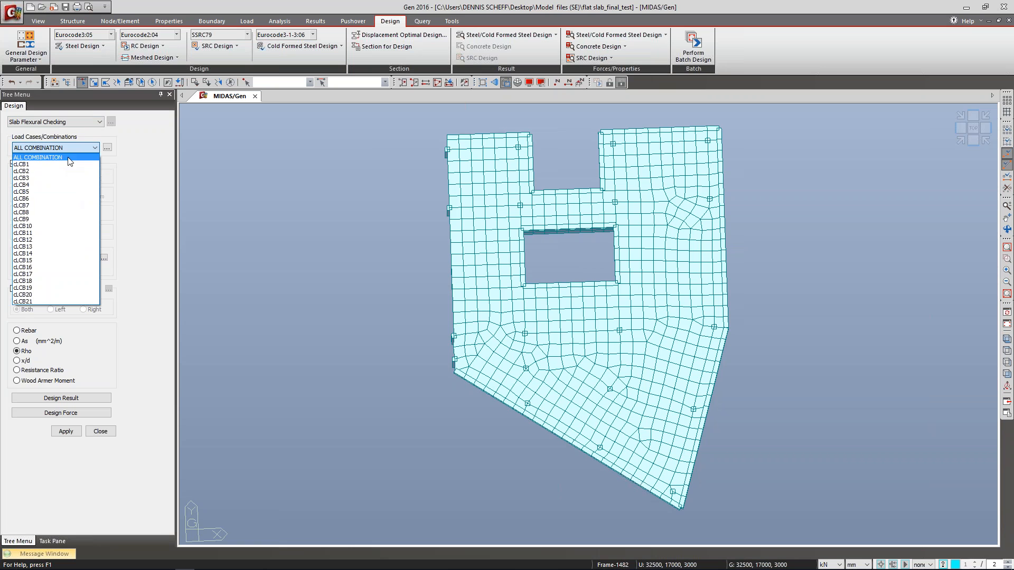
left_click(48, 157)
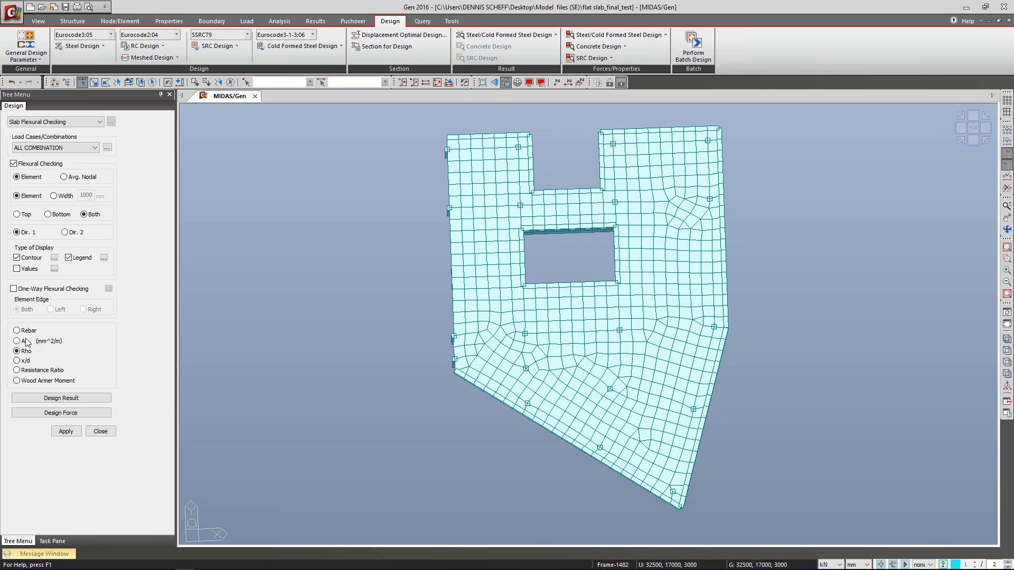
left_click(17, 381)
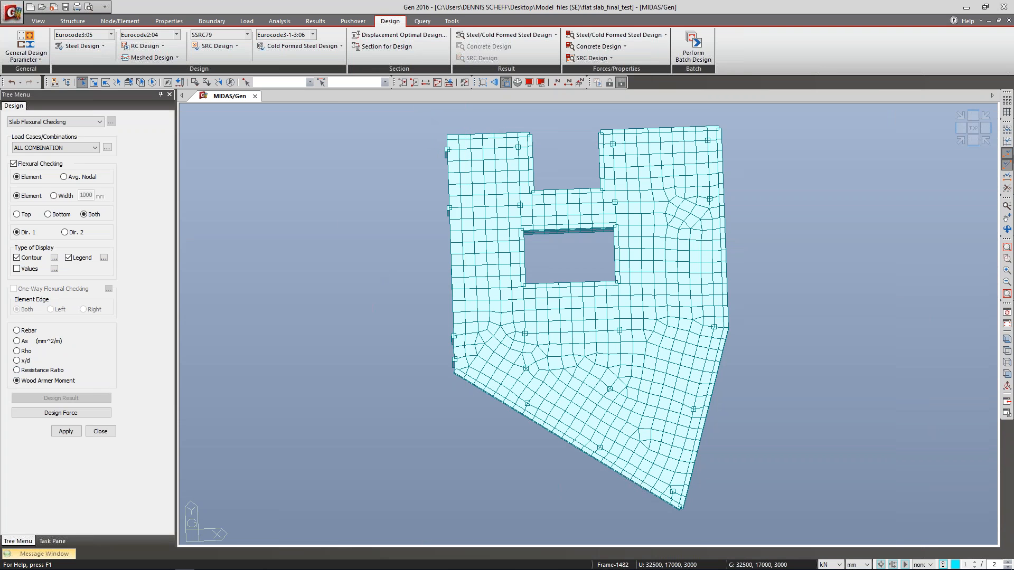
left_click(984, 131)
left_click_drag(431, 105, 772, 522)
left_click(65, 432)
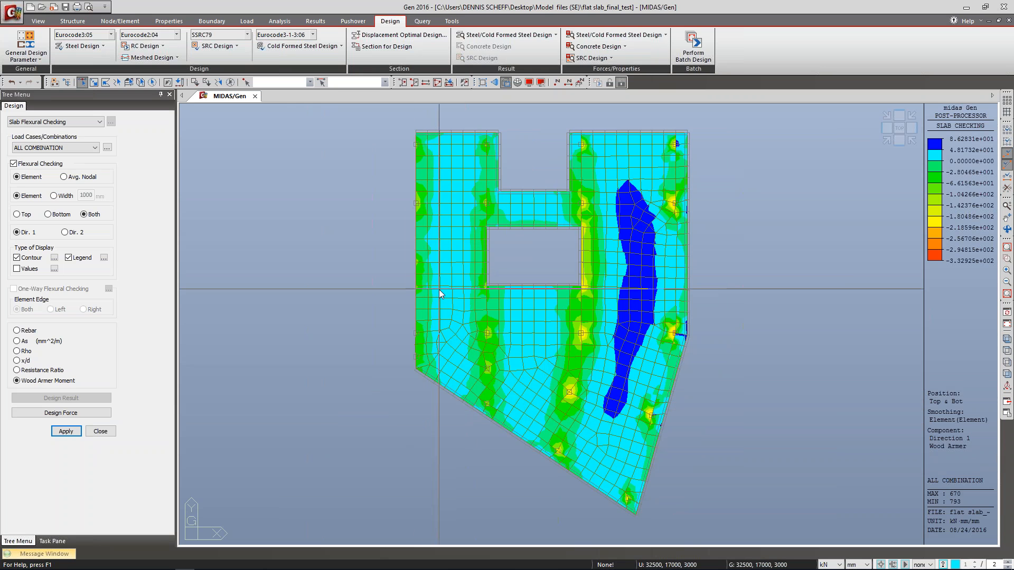
Step: Display the Wood Armer moment values on the contour and inspect a plate element beside the large rectangular opening
middle_click_drag(375, 240, 316, 258)
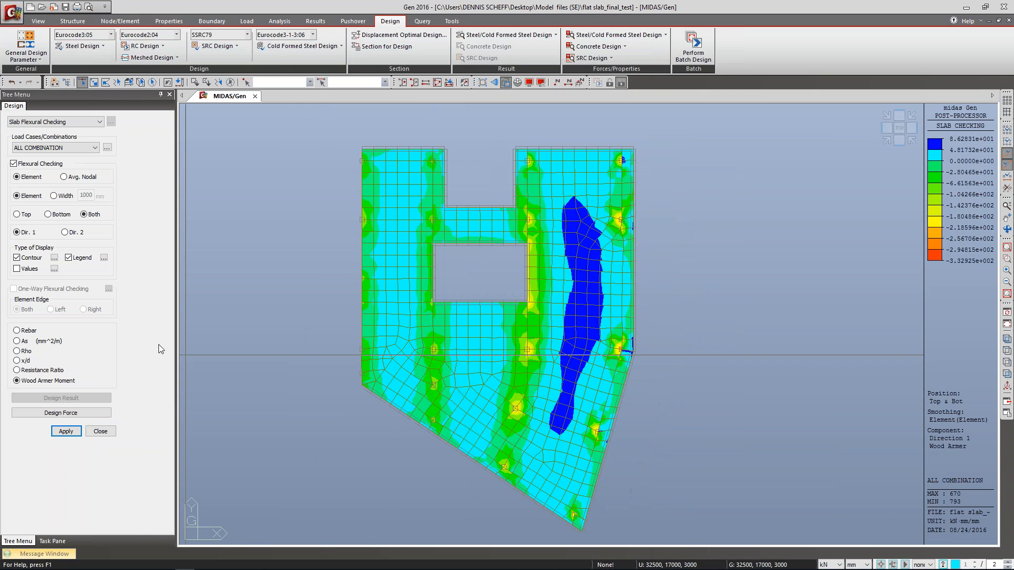
left_click(16, 268)
left_click(66, 430)
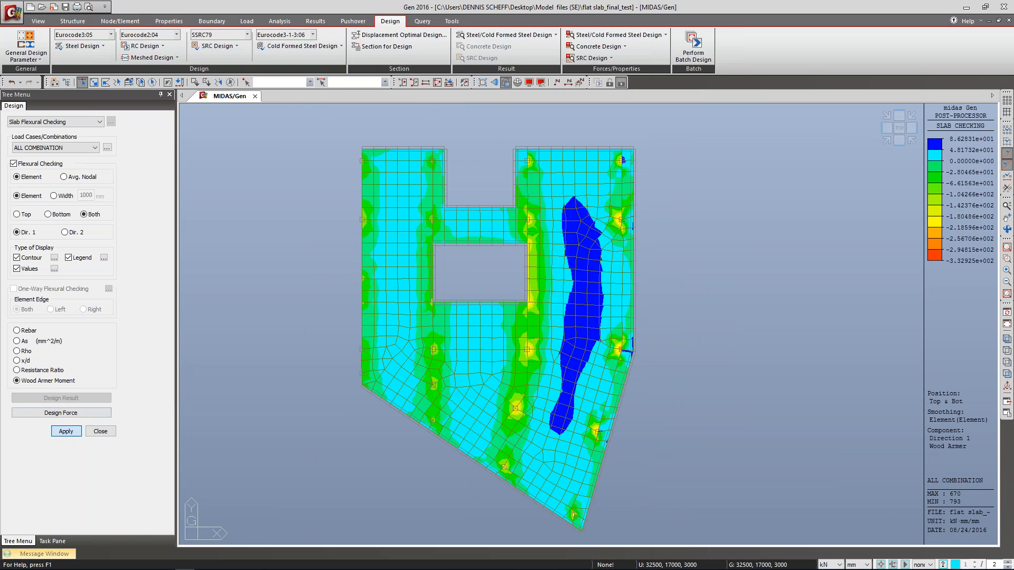
left_click(1007, 270)
left_click_drag(316, 138, 693, 395)
middle_click_drag(756, 308, 656, 308)
middle_click_drag(582, 279, 669, 254)
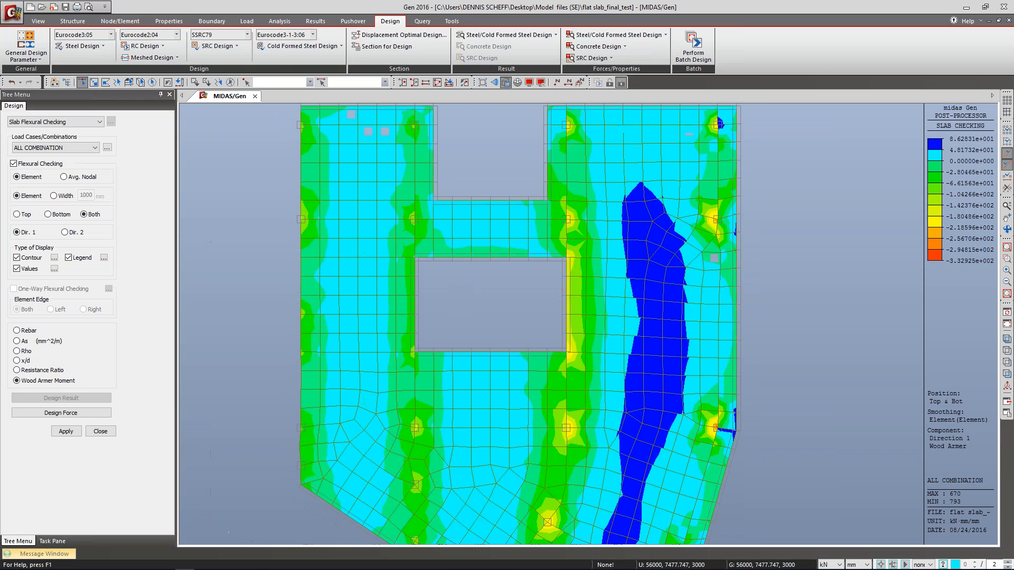
mouse_move(669, 254)
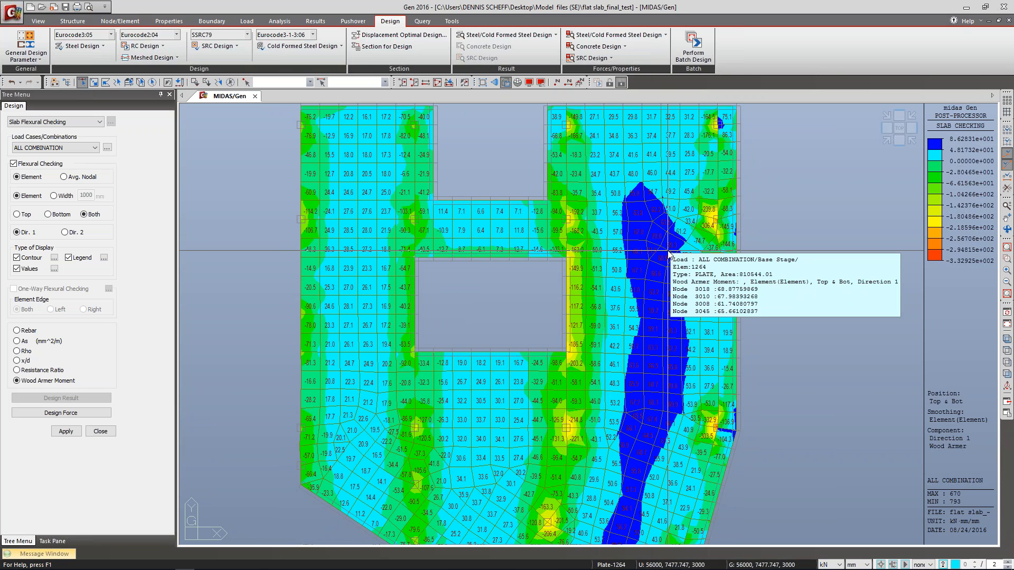
Step: Review the sub-domain properties of slab domain [1], including the rebar direction angles, and close the definition unchanged
left_click(100, 432)
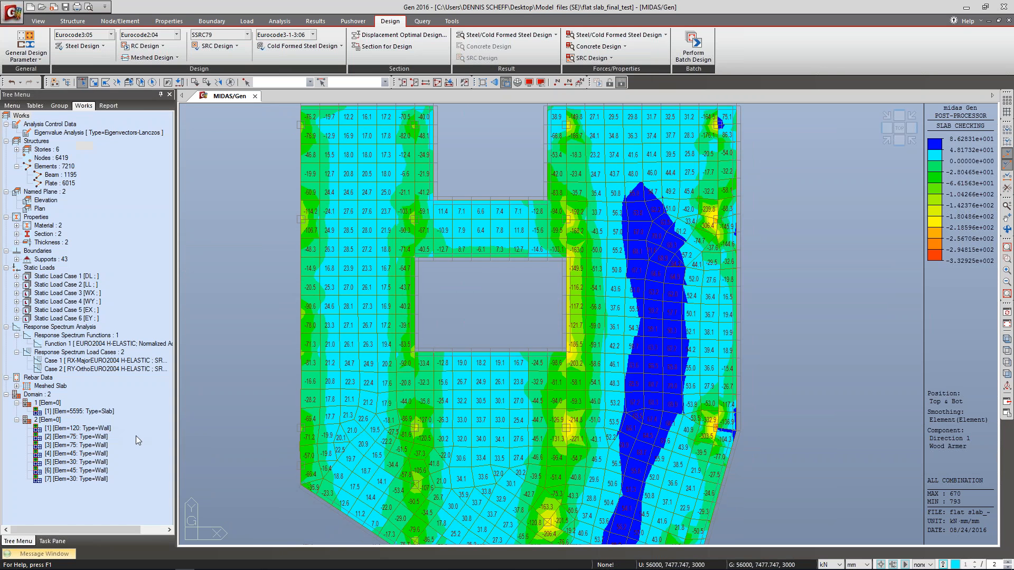
left_click(62, 414)
right_click(62, 415)
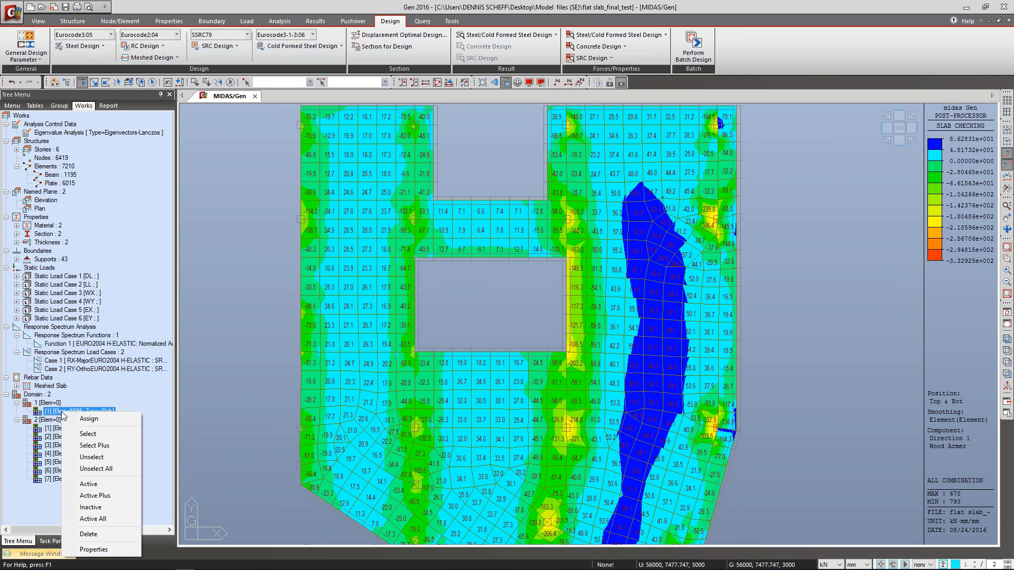
left_click(114, 545)
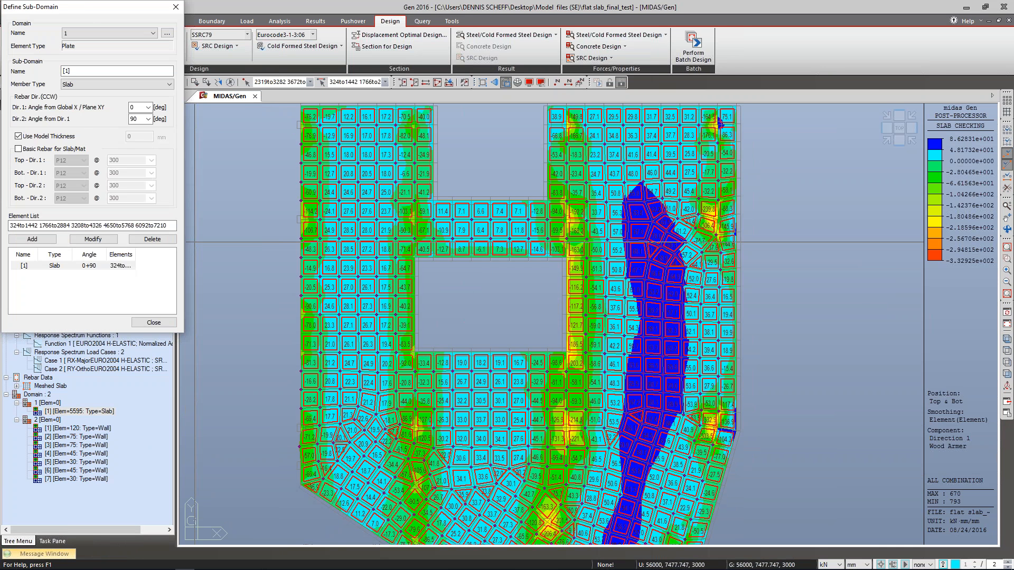
left_click_drag(87, 17, 153, 56)
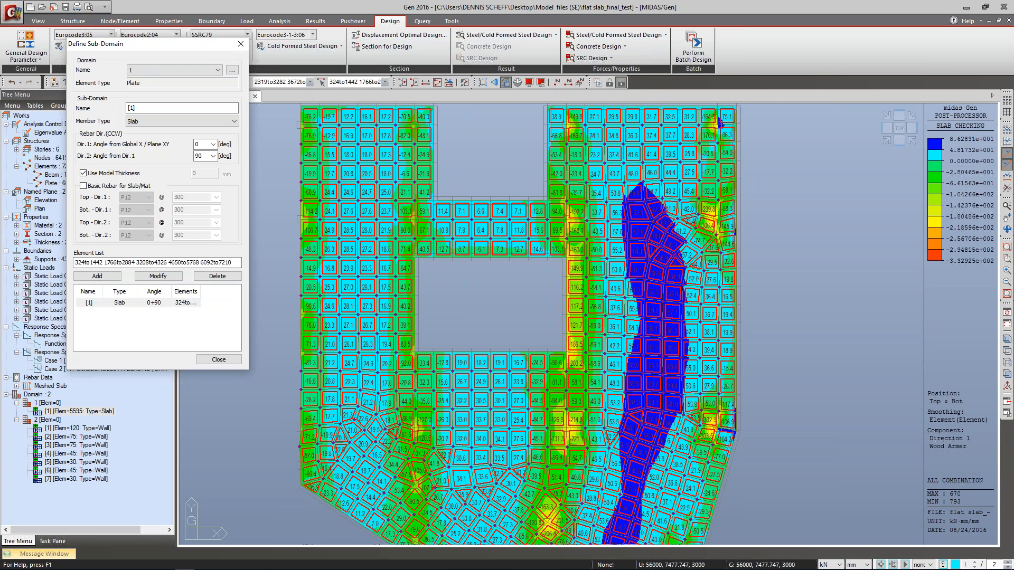
left_click(241, 44)
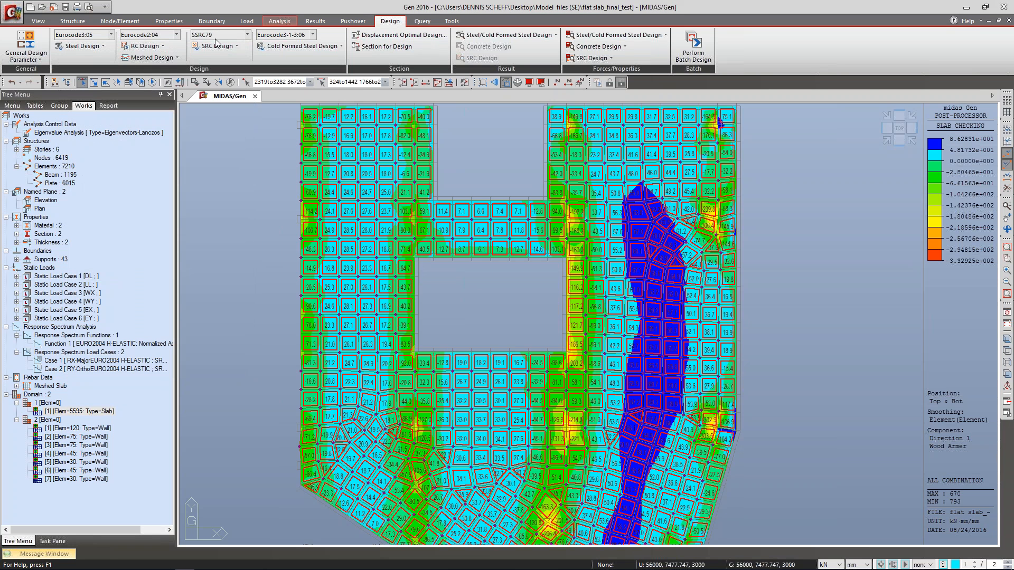
Step: Run Slab Flexural Checking again with Rebar as the result component to plot the required rebar in direction 1
left_click(175, 57)
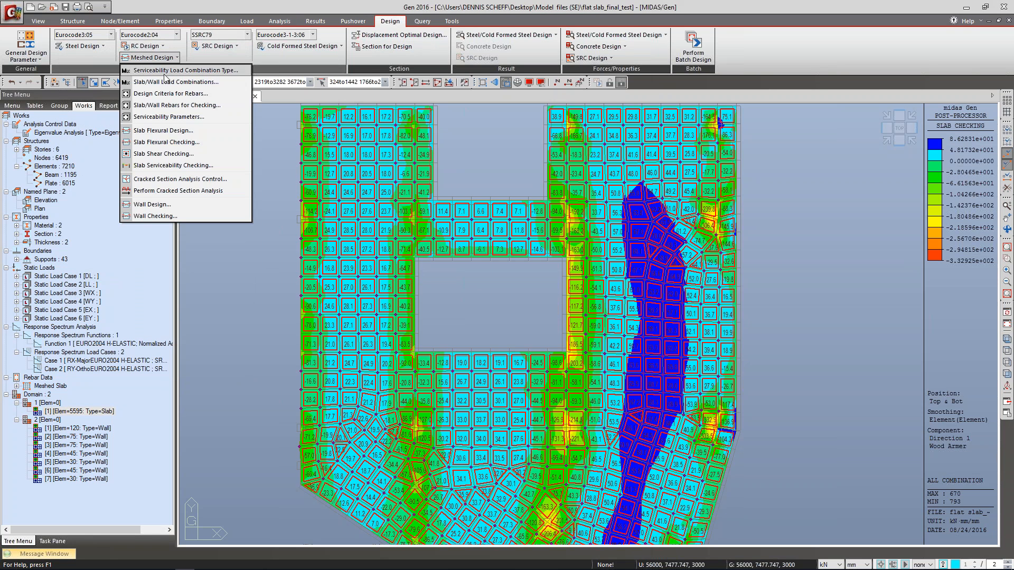
left_click(166, 142)
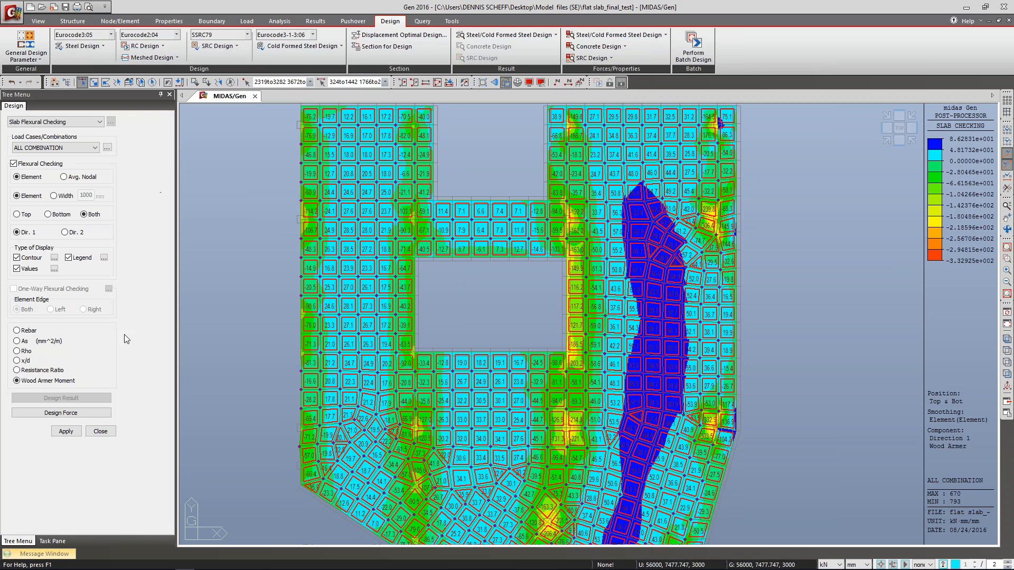
left_click(17, 330)
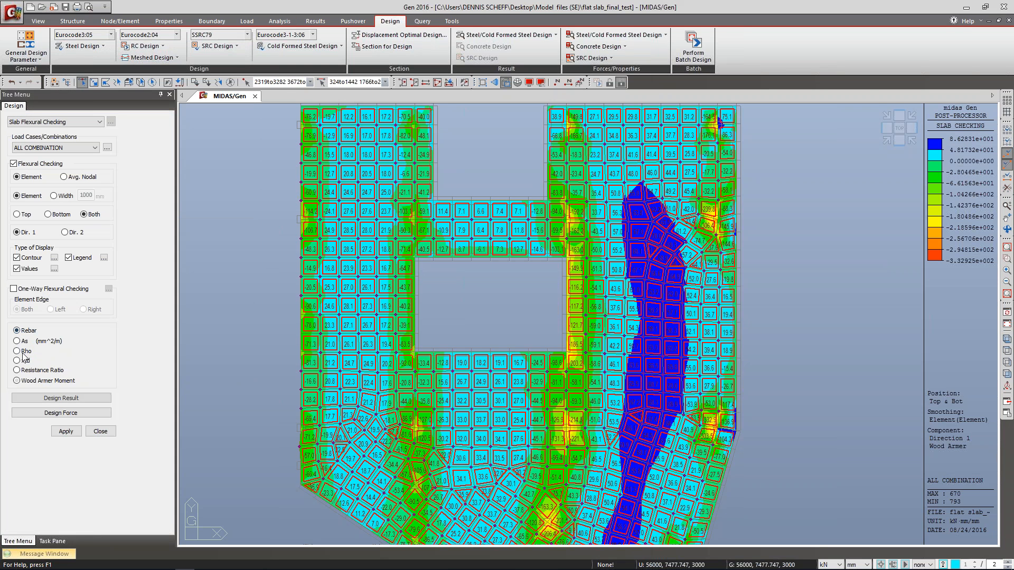
left_click(65, 432)
left_click(81, 413)
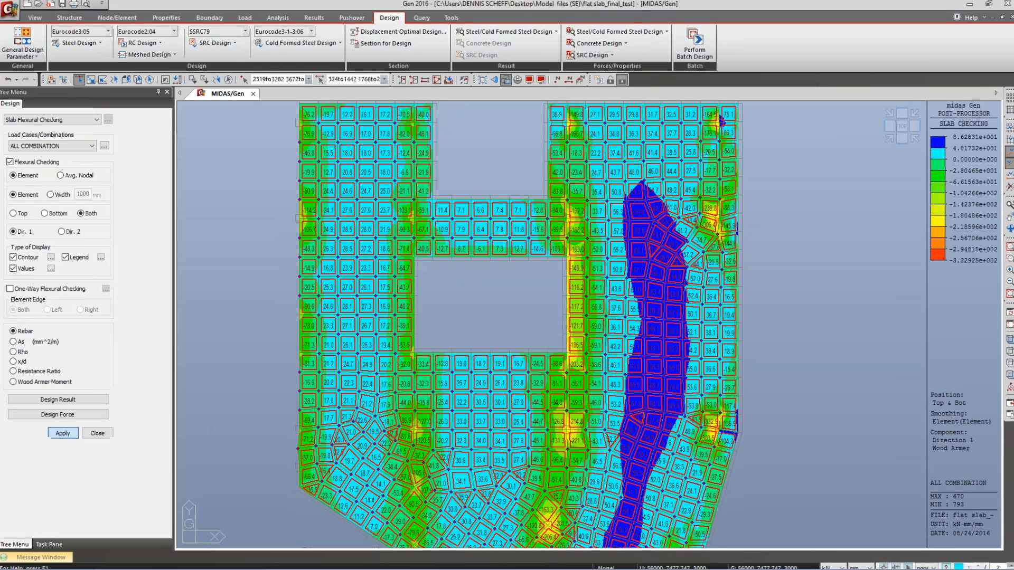
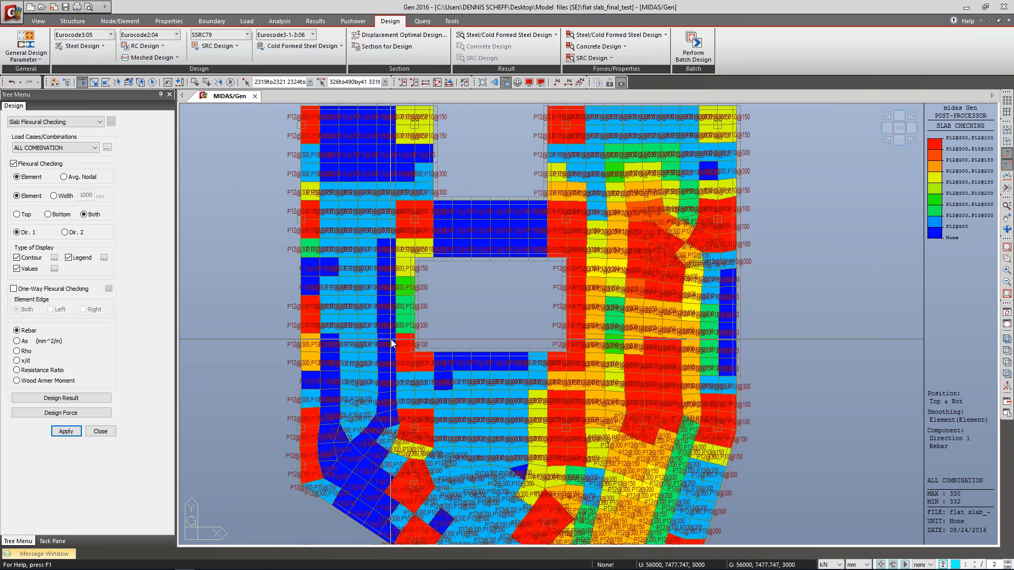
Step: Examine the required rebar labels across the slab, especially in the wing beside the notch above the rectangular opening
scroll(391, 343, "down", 2)
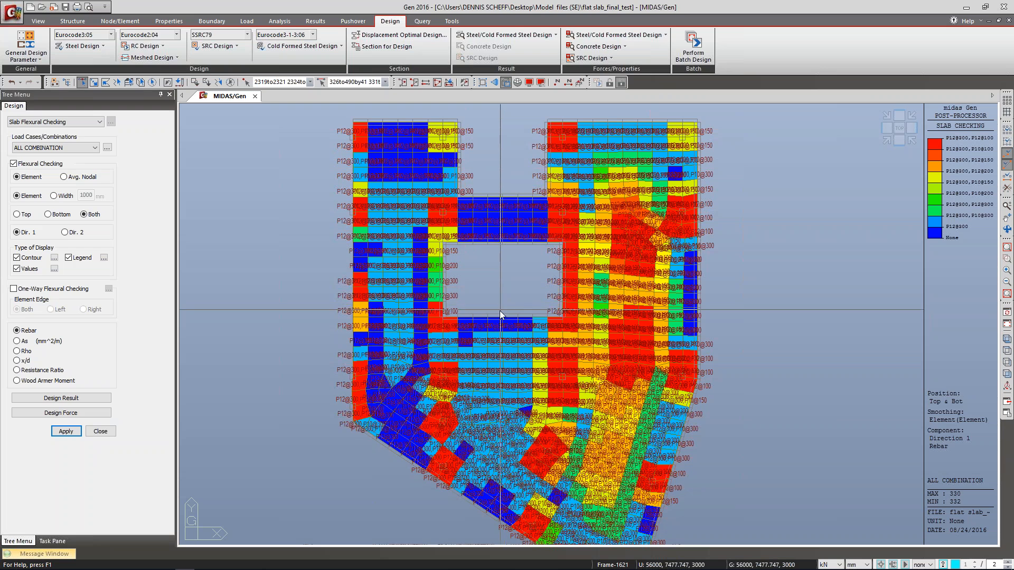
middle_click_drag(484, 286, 449, 298)
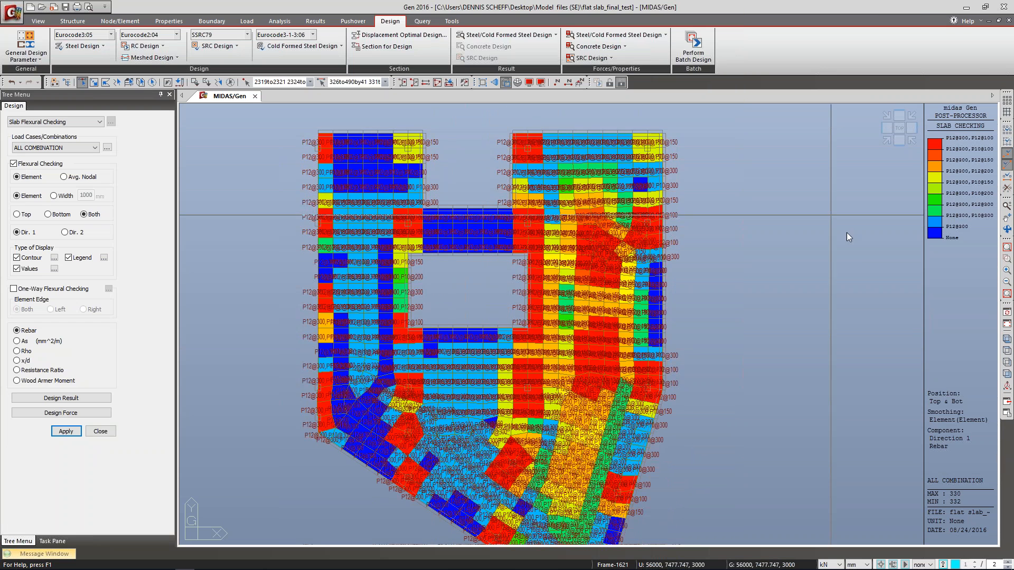
left_click(1008, 259)
left_click_drag(521, 147, 712, 233)
left_click_drag(379, 126, 800, 369)
middle_click_drag(795, 438, 708, 371)
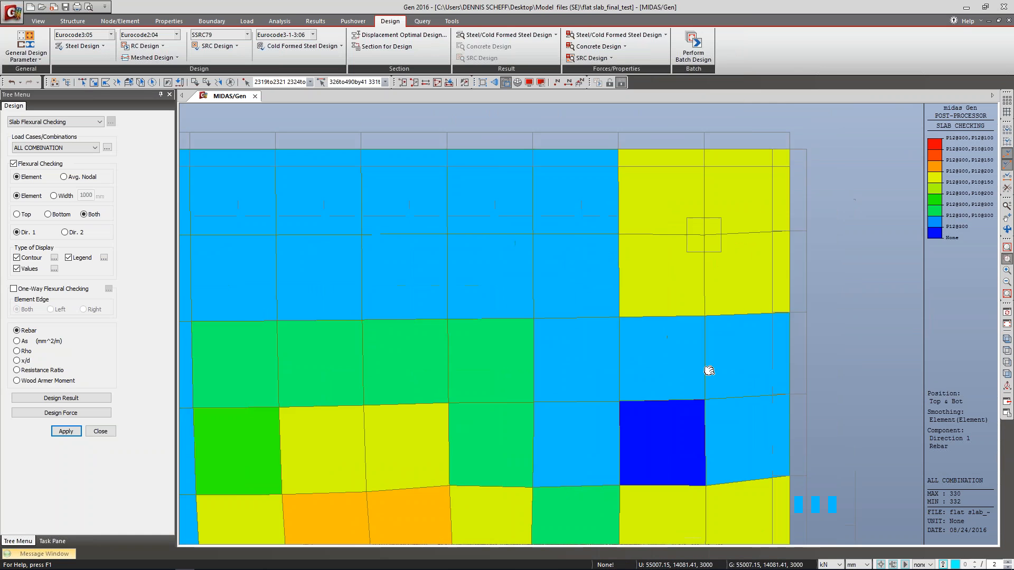
scroll(677, 363, "down", 4)
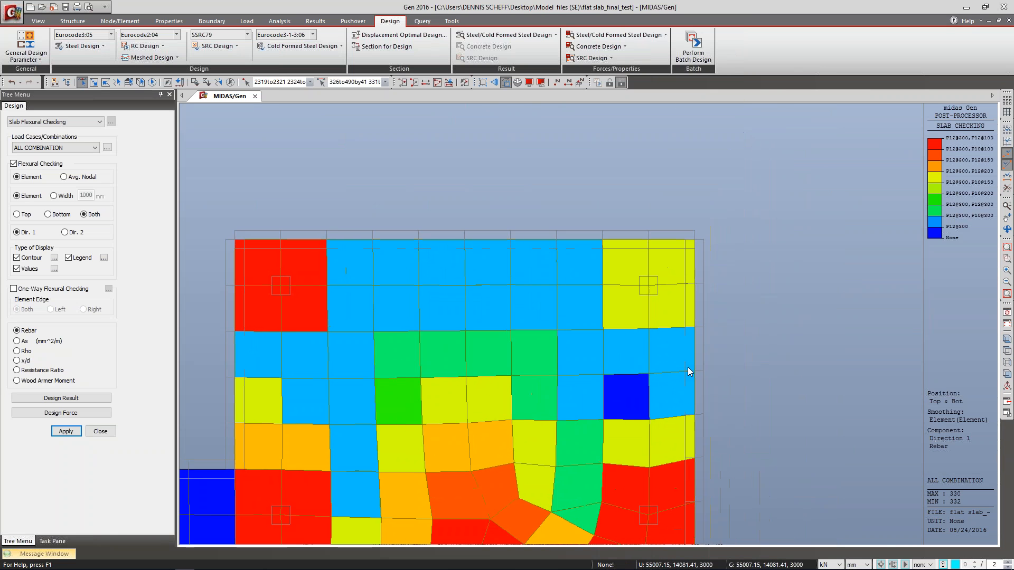
scroll(688, 370, "down", 1)
middle_click_drag(741, 388, 785, 299)
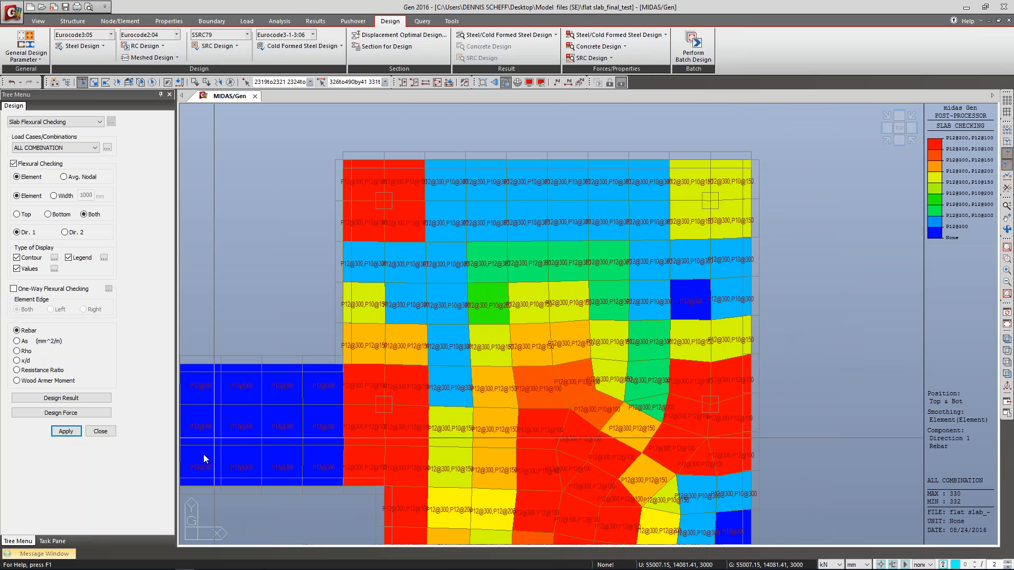
Step: Set Slab Shear Checking to a punching shear check by stress, averaged by segment, without values, and generate the design result report
left_click(100, 431)
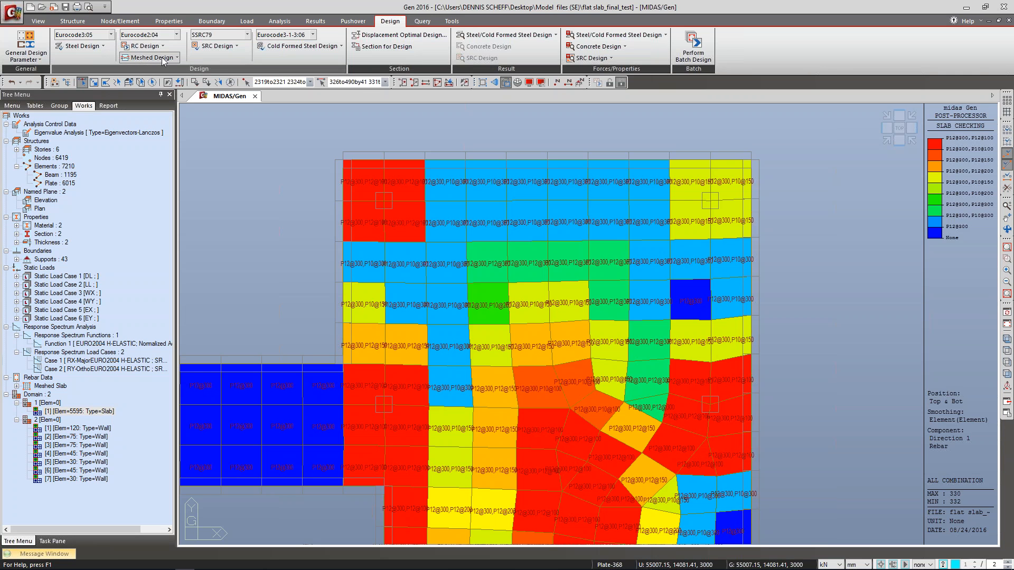
left_click(166, 58)
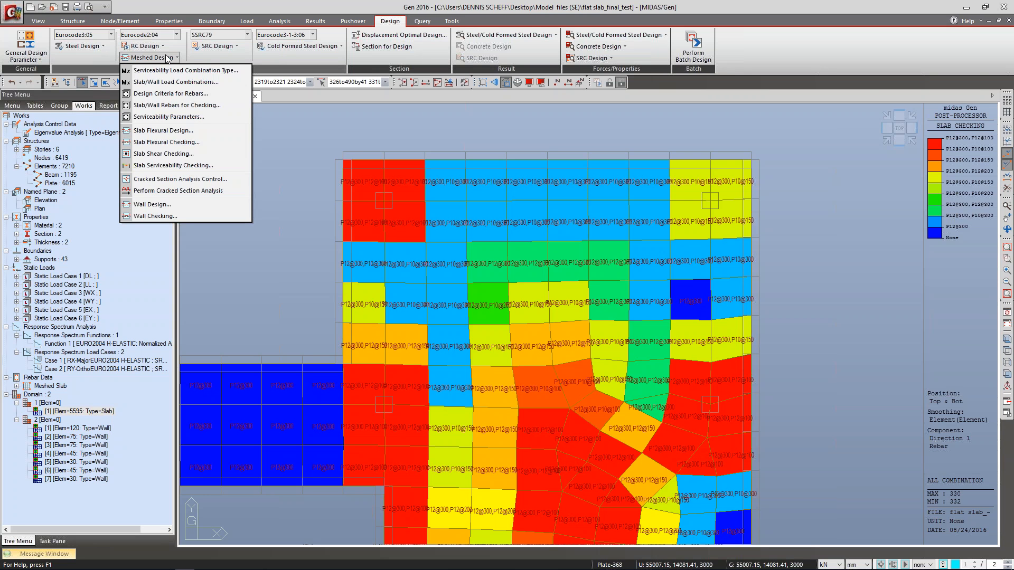
left_click(161, 153)
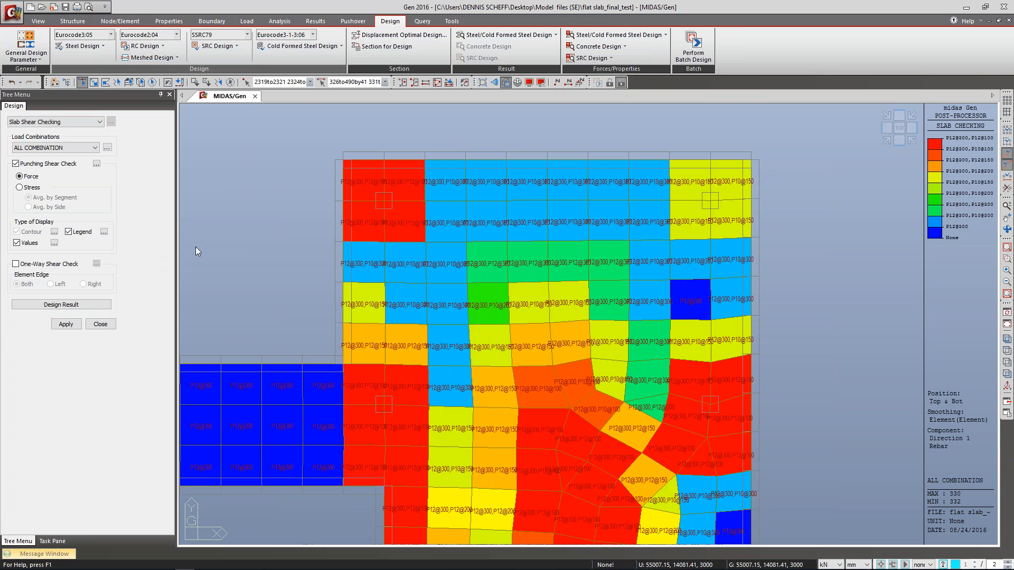
scroll(493, 349, "down", 1)
scroll(557, 303, "up", 2)
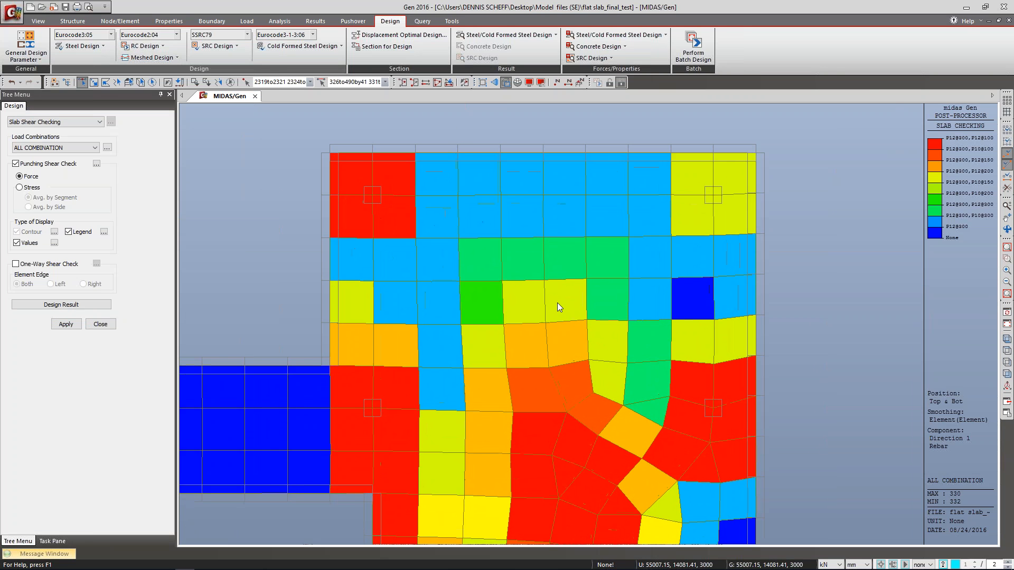
scroll(498, 374, "down", 3)
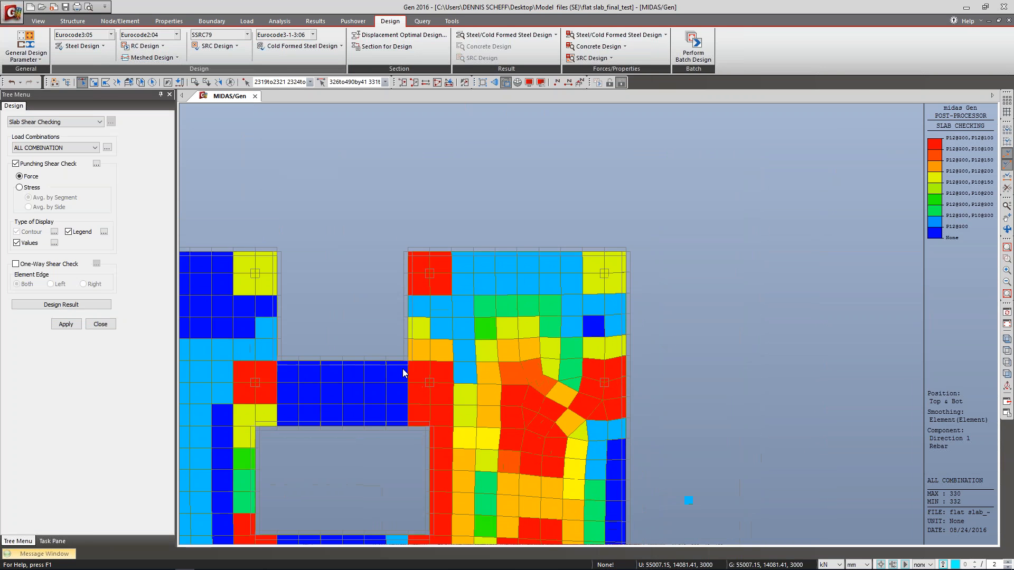
scroll(404, 373, "down", 2)
scroll(567, 349, "down", 2)
scroll(701, 276, "up", 3)
left_click(29, 244)
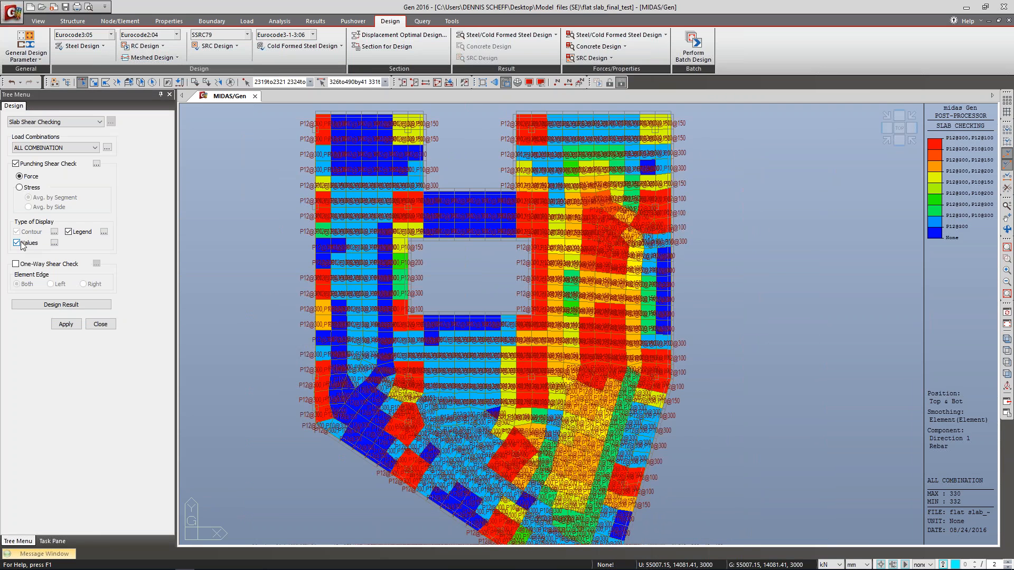
left_click(19, 188)
left_click(61, 311)
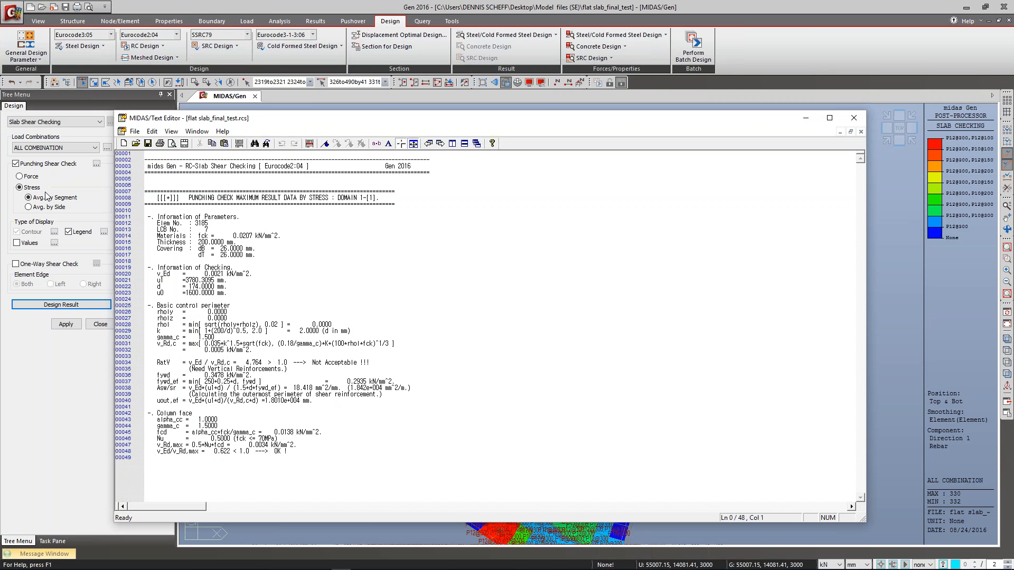
Step: Review the punching shear report and highlight the v_Rd,max and v_Ed/v_Rd,max lines of the column face check
left_click_drag(323, 123, 386, 131)
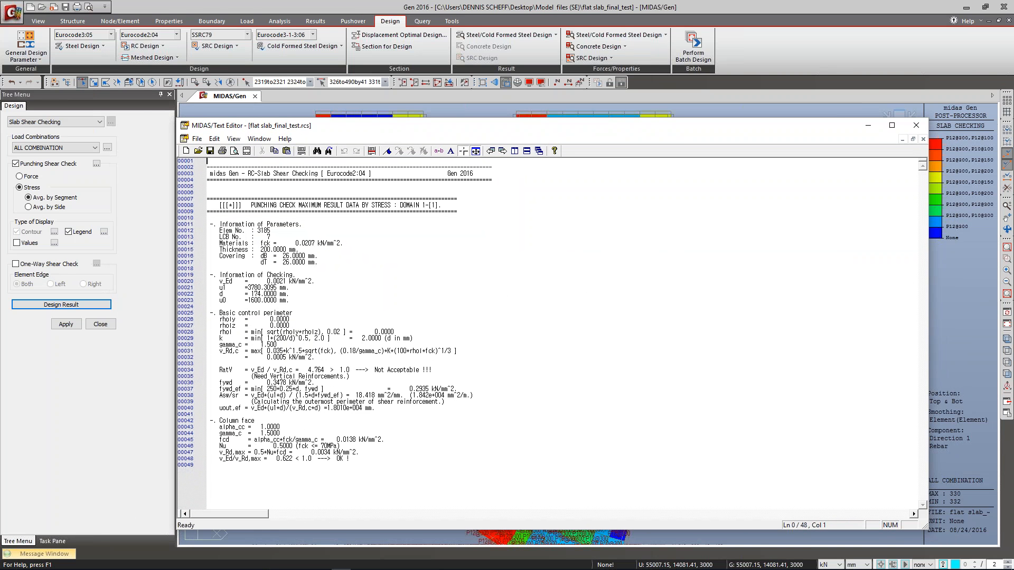
left_click_drag(358, 132, 384, 124)
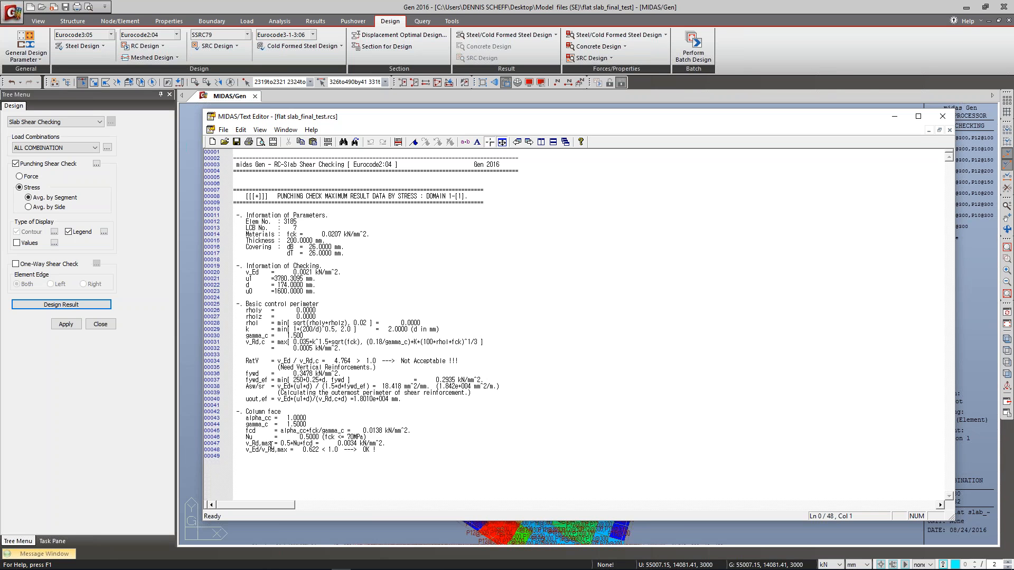
left_click_drag(271, 444, 375, 454)
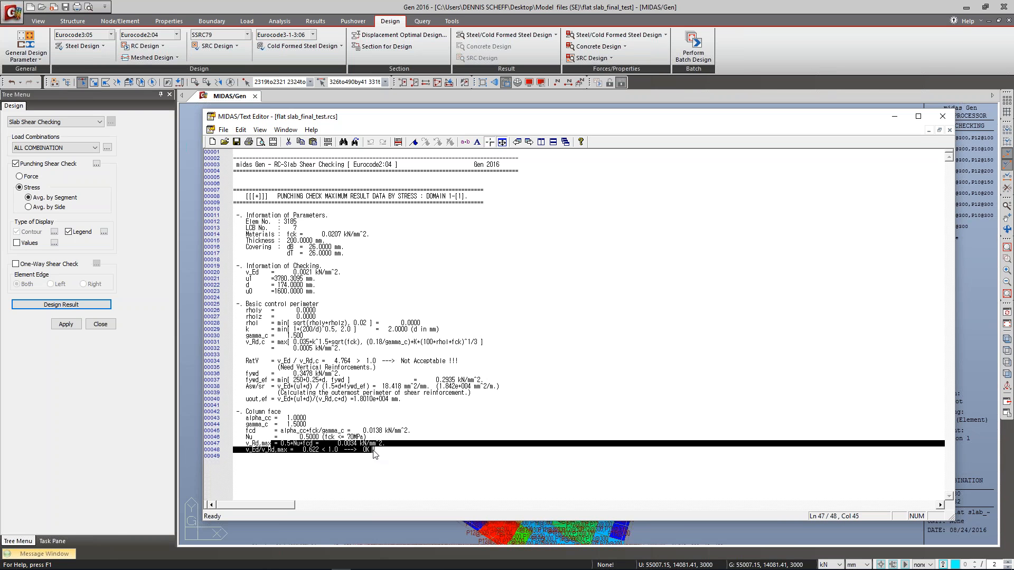
Step: Discard the temporary punching shear report and set Slab Serviceability Checking to check deflection
left_click(942, 116)
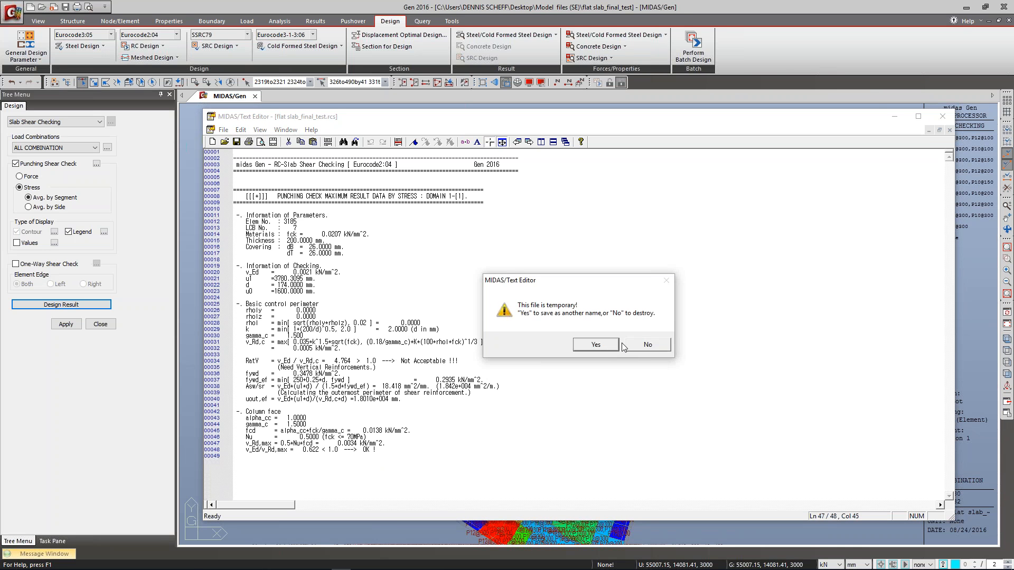
left_click(642, 346)
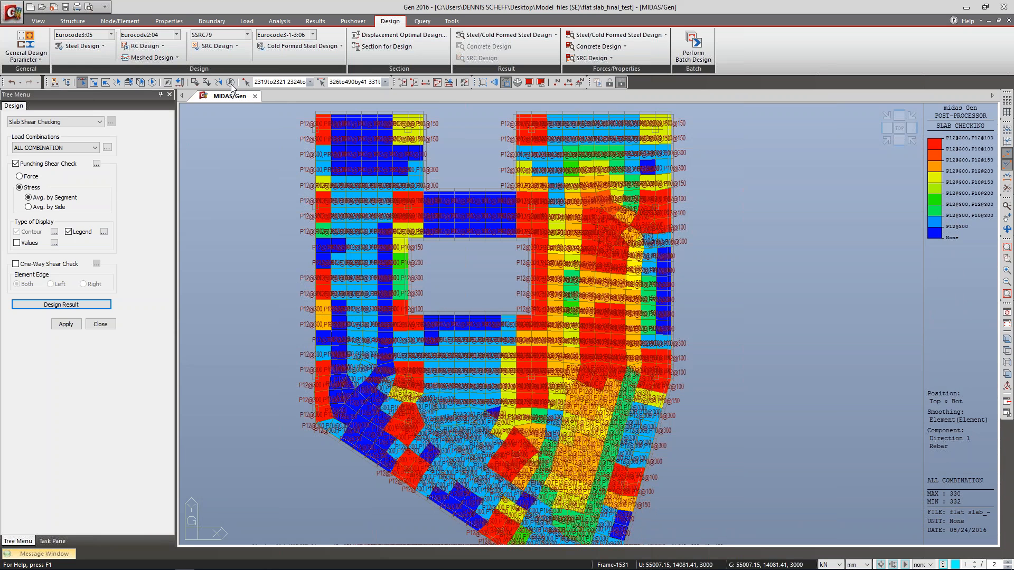
left_click(152, 57)
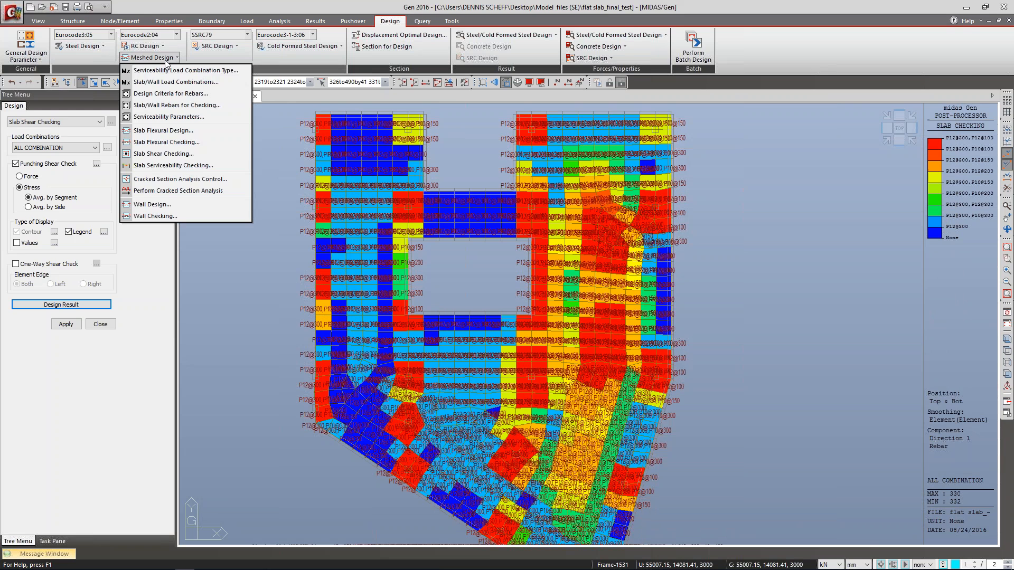
left_click(167, 166)
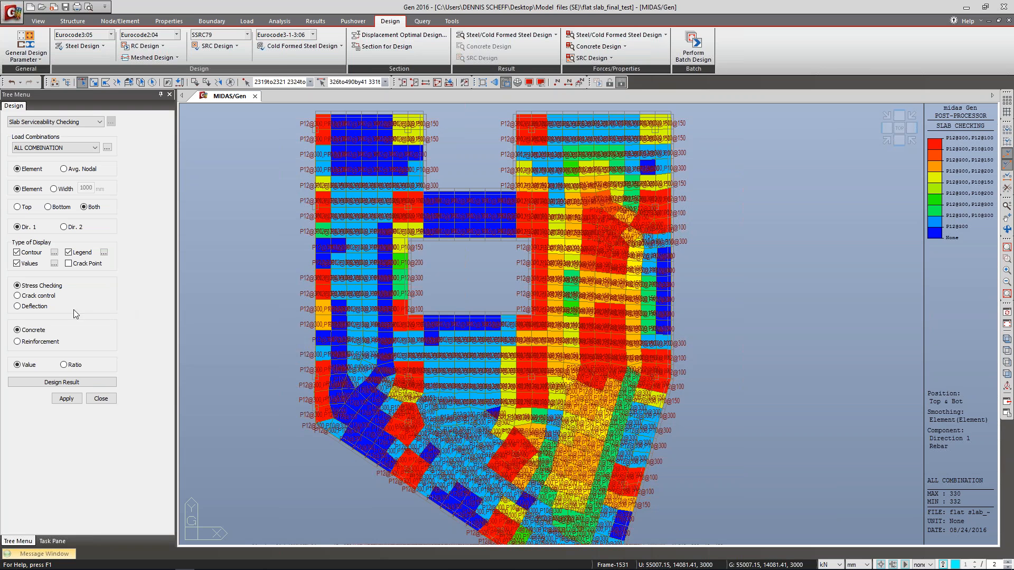
left_click(21, 308)
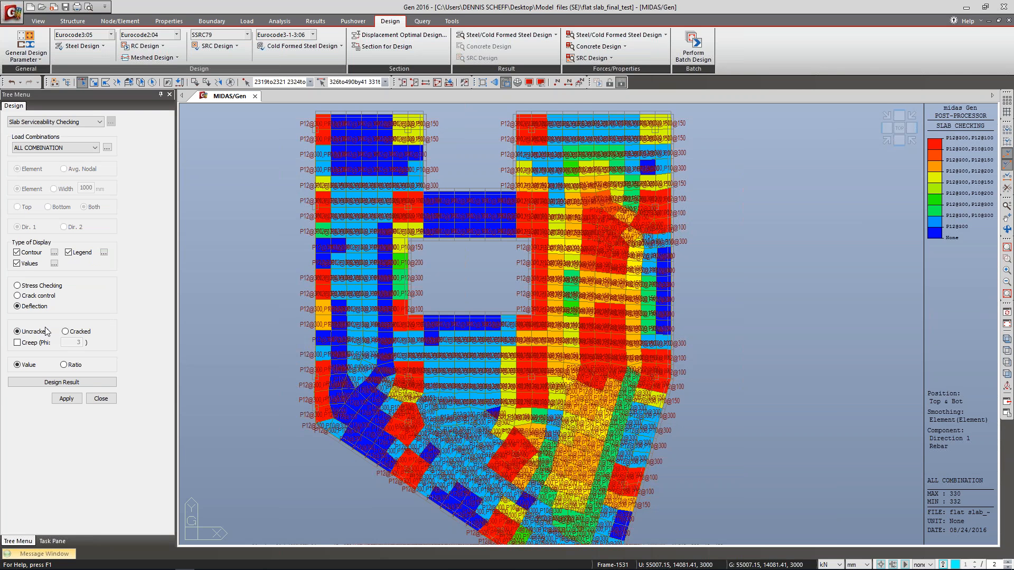
Step: Examine the iteration and convergence tolerance options of the Cracked Section Analysis Control, leaving them without changes
left_click(176, 58)
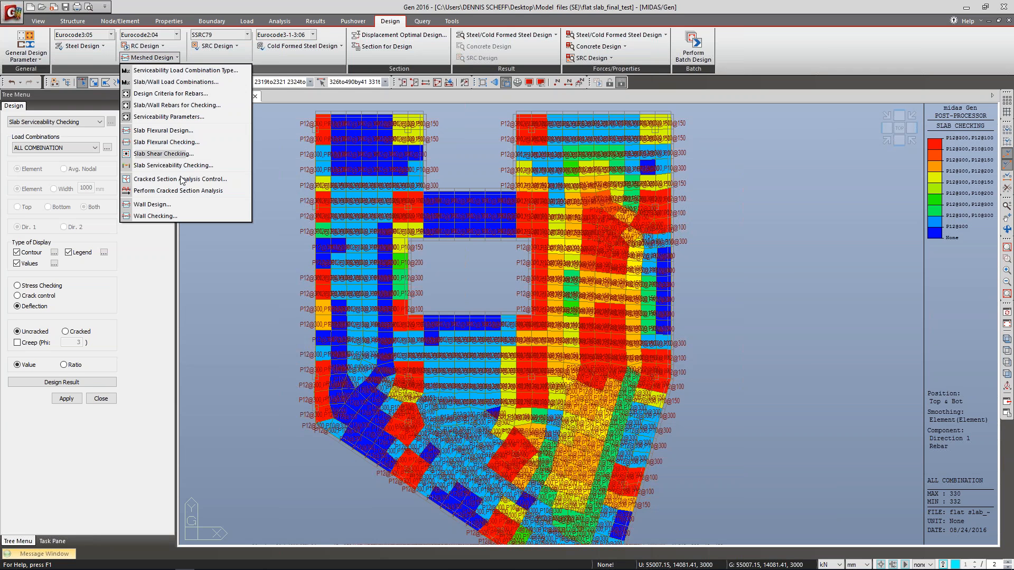
left_click(183, 180)
left_click_drag(607, 239, 356, 221)
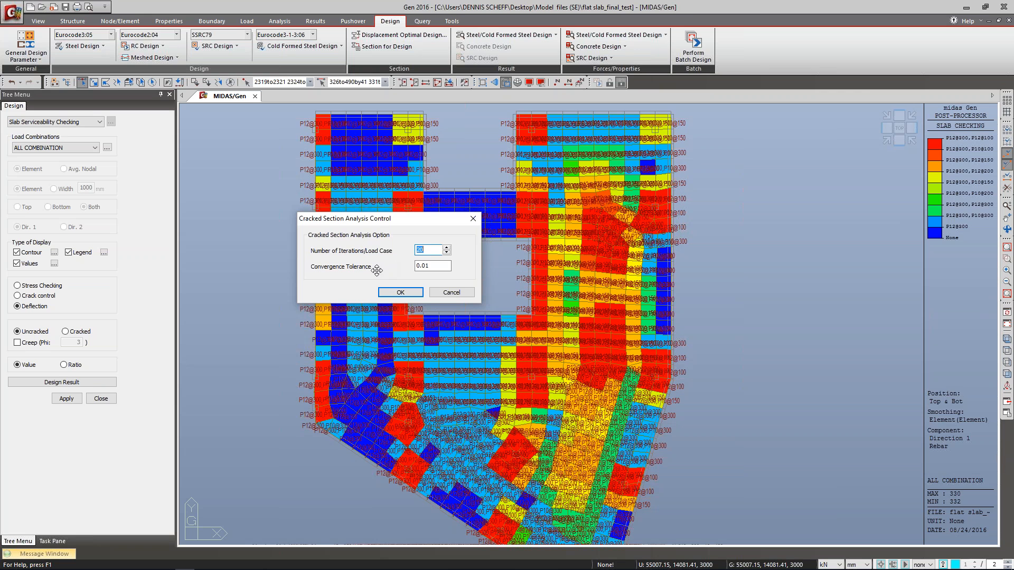
left_click(452, 293)
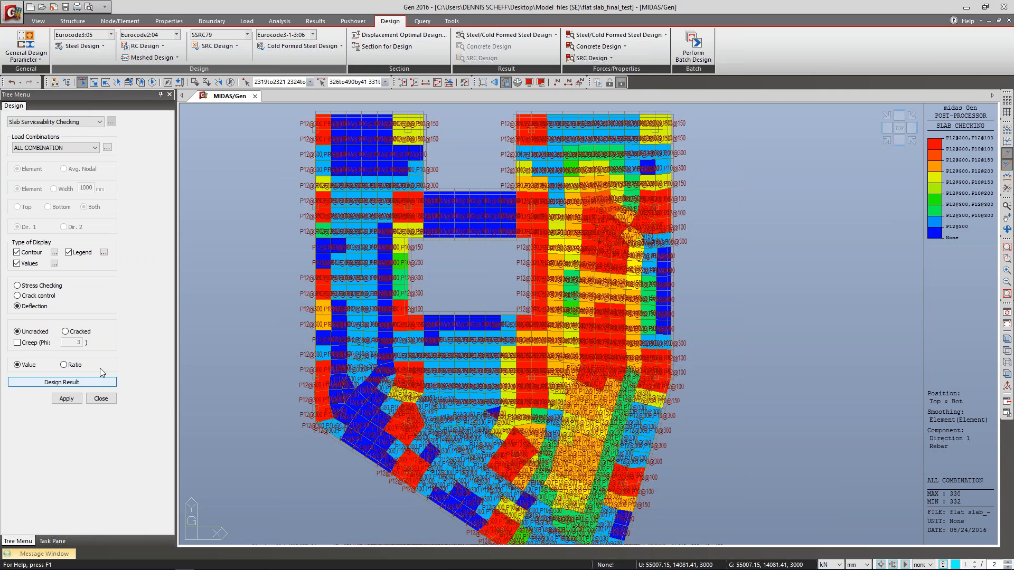
Step: Run the slab serviceability check for uncracked deflection values under all combinations and switch to the presentation slides
left_click(67, 398)
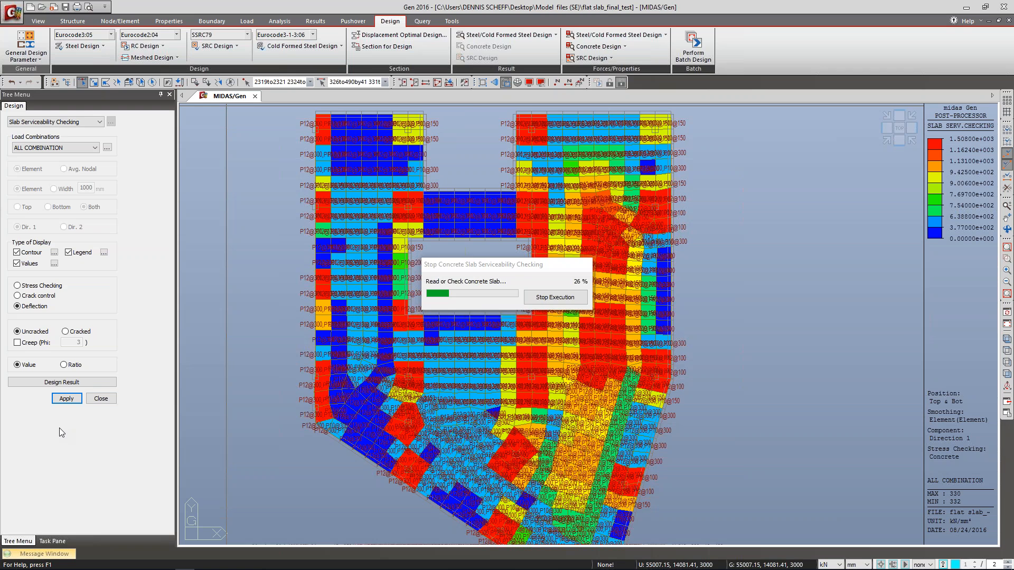
key("alt+Tab")
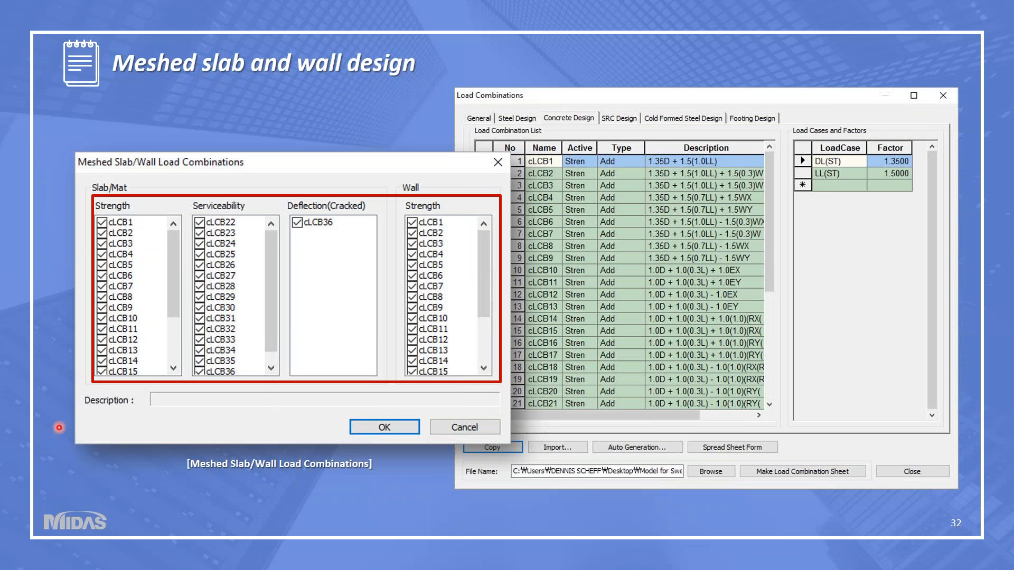
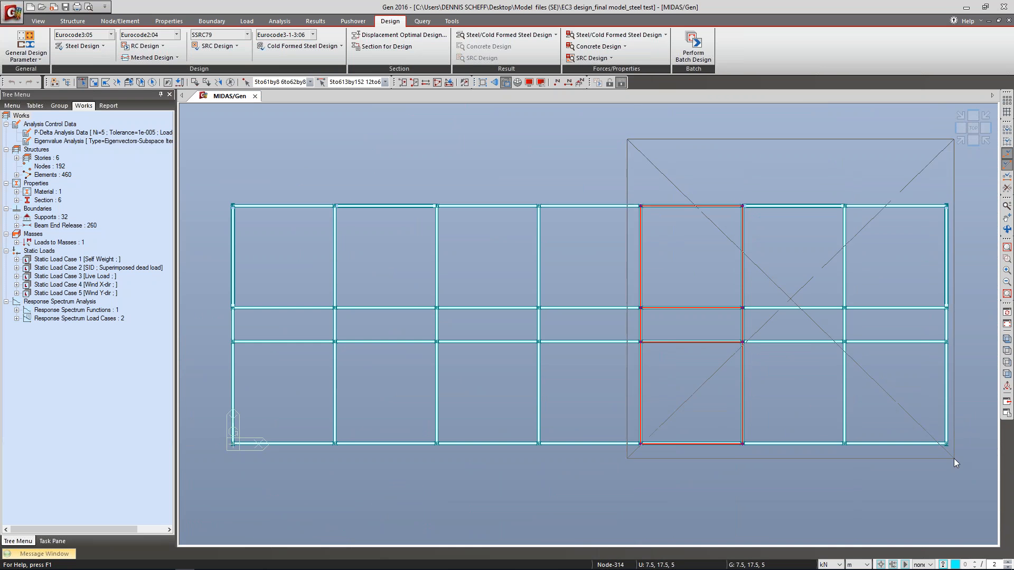
Step: Isolate the three selected bays at the +X end of the steel frame model and show them in 3D
key("F2")
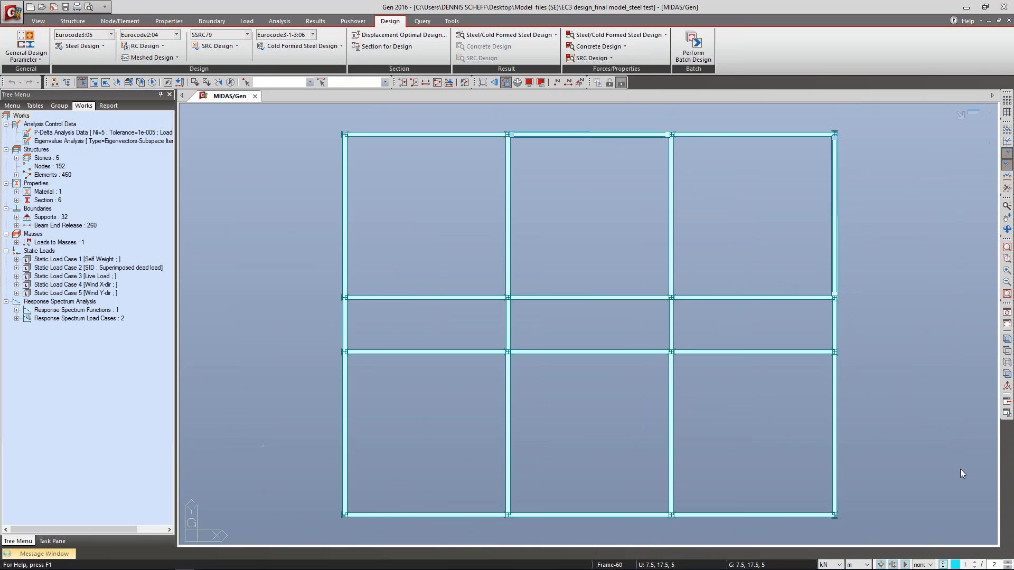
middle_click_drag(949, 408, 836, 375, "ctrl")
scroll(844, 366, "down", 2)
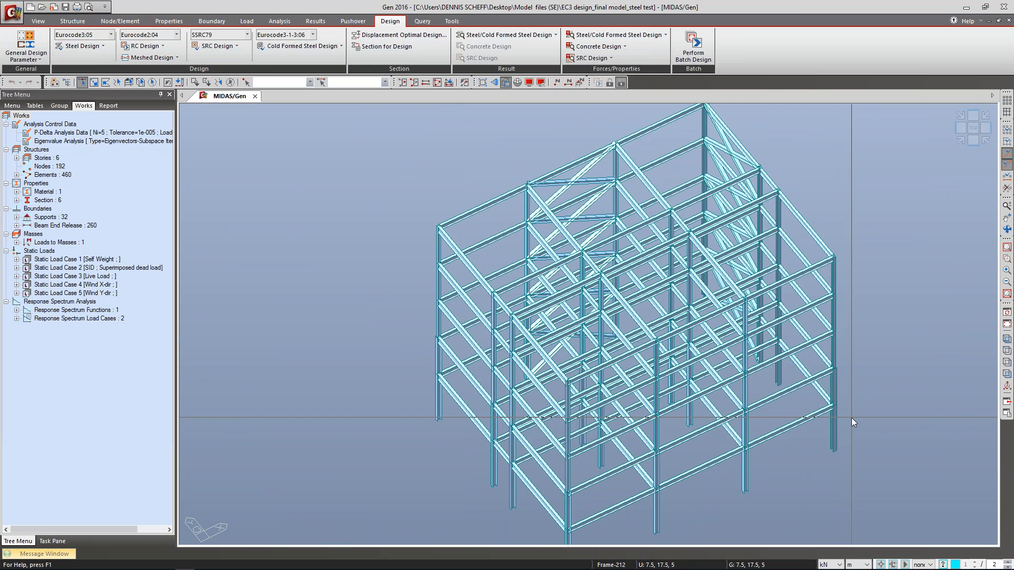
Step: Review the Steel Design Code settings, including the national annex and biaxial moment options, without changing them
left_click(91, 46)
left_click(92, 58)
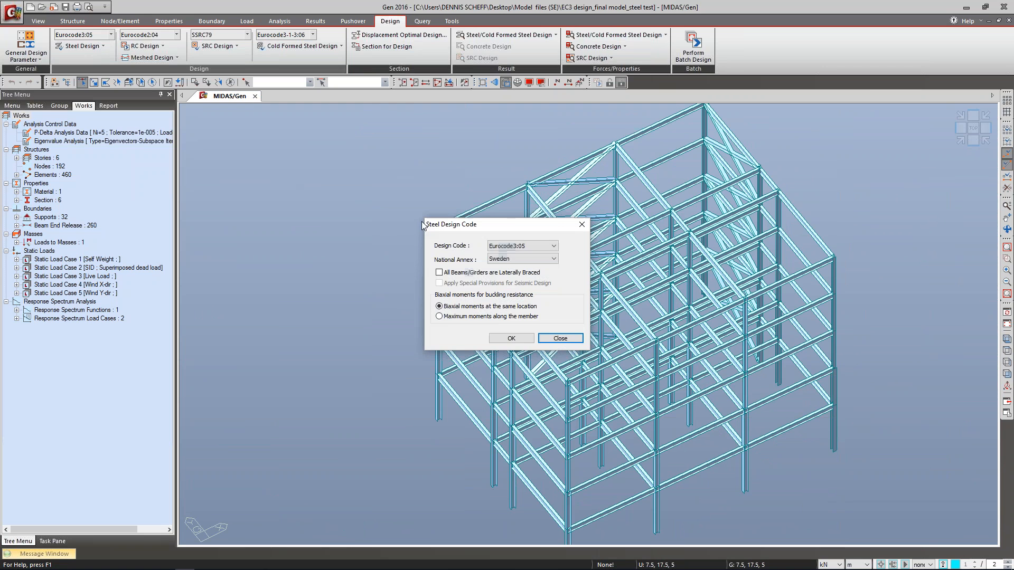
left_click_drag(506, 221, 476, 216)
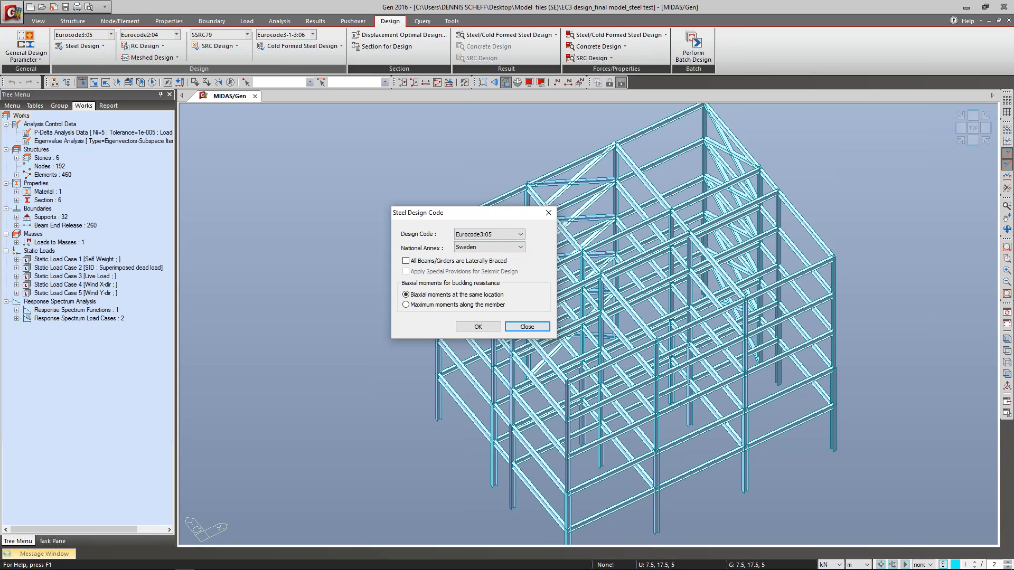
left_click(548, 212)
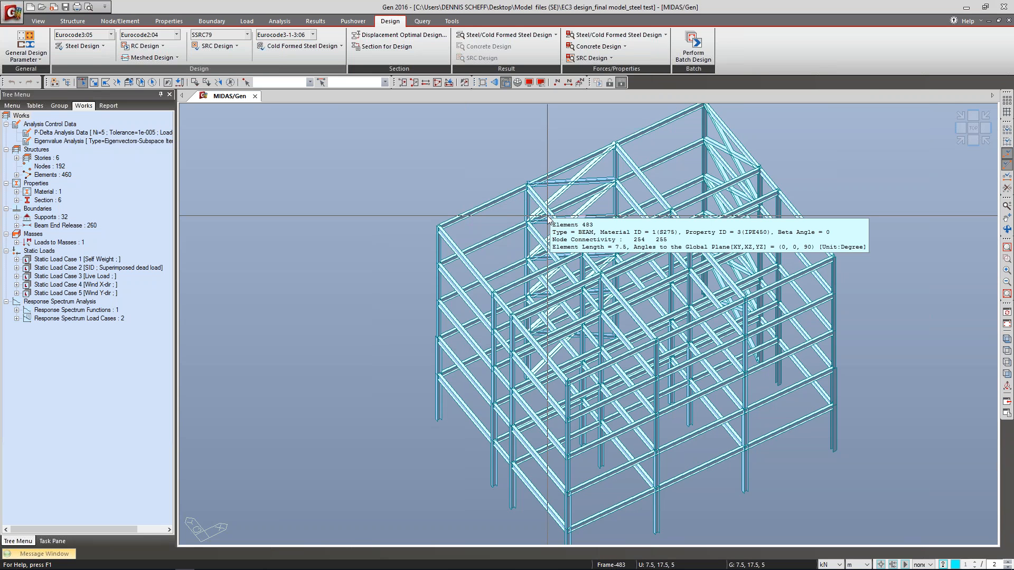
Step: Run Steel Code Check on the isolated frame and expand the result table to its full set of columns
left_click(102, 47)
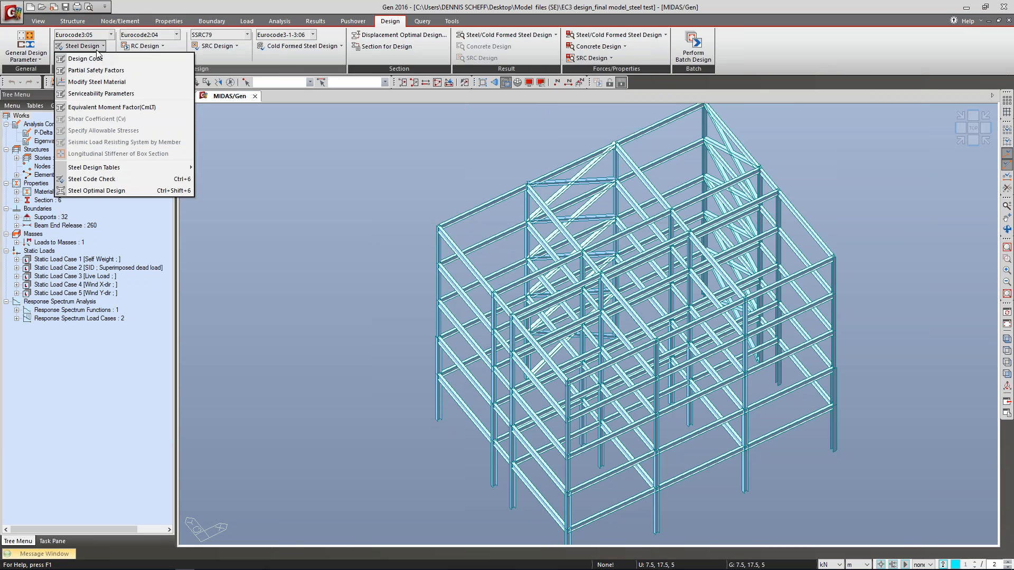
left_click(101, 180)
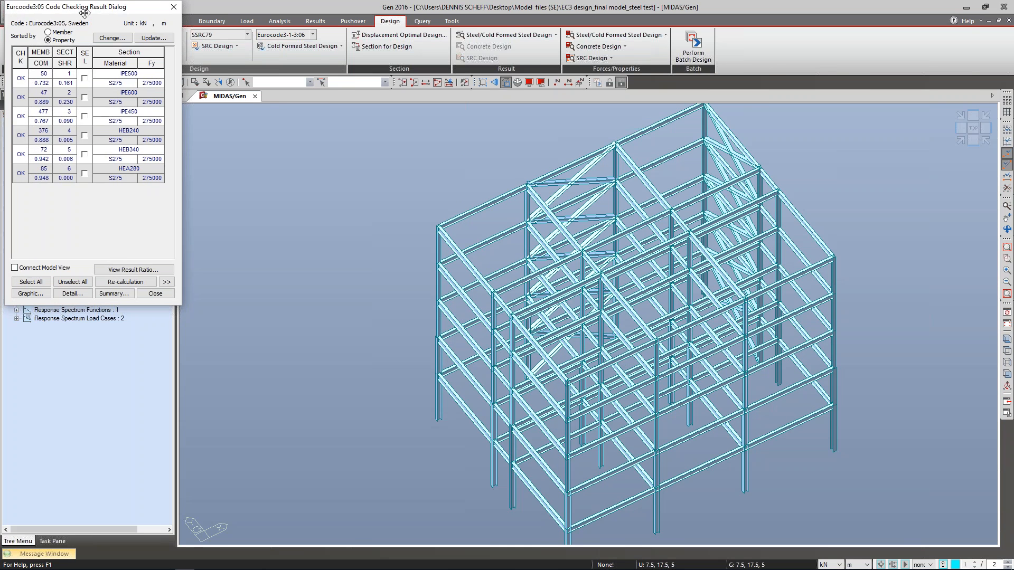
left_click_drag(175, 165, 518, 226)
left_click(507, 342)
left_click_drag(602, 70, 516, 113)
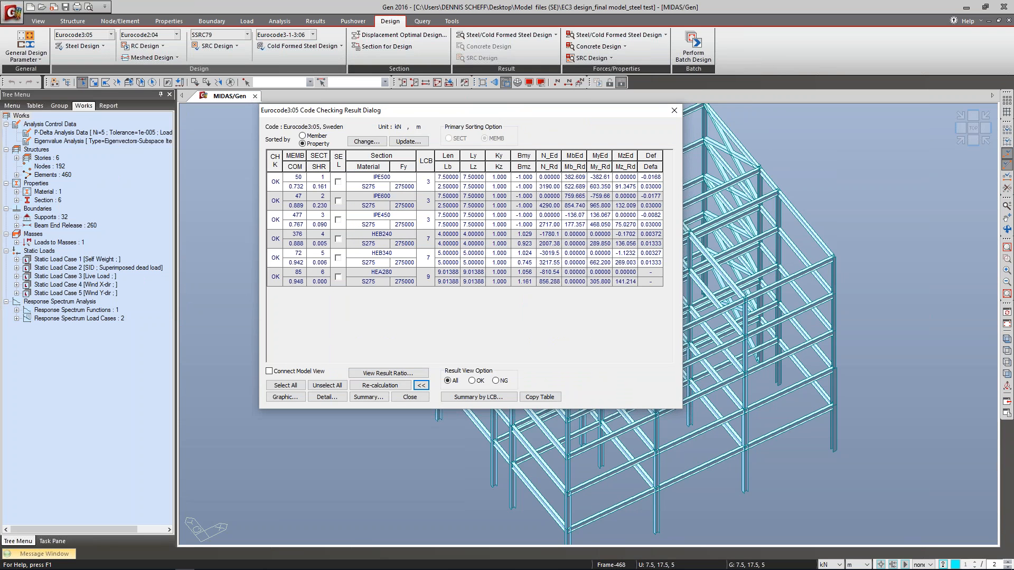
left_click_drag(520, 111, 501, 121)
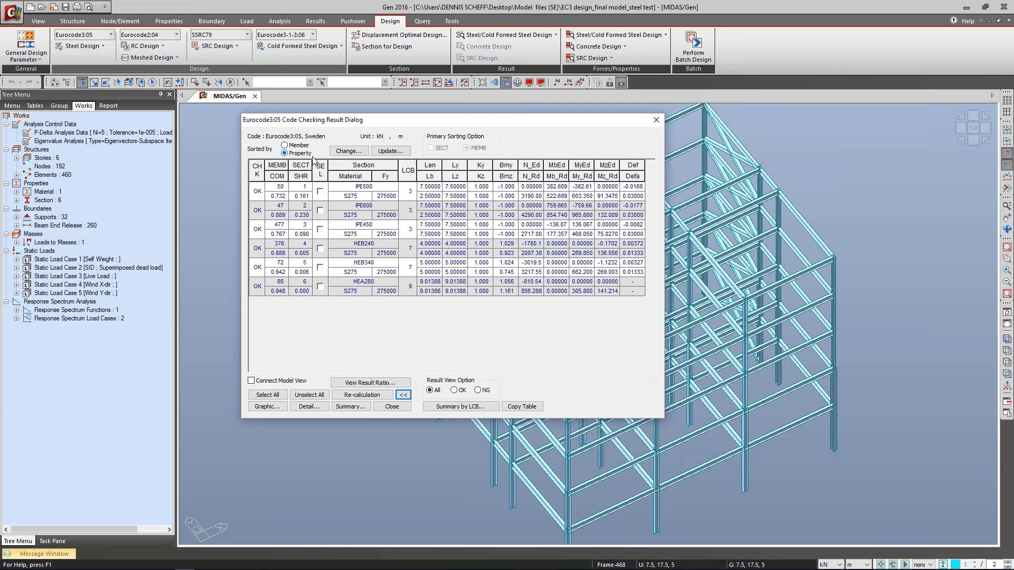
Step: Sort the code checking results by member, connect them to the model view and select member 1
left_click(285, 146)
left_click(285, 153)
left_click(285, 145)
left_click(252, 381)
left_click_drag(460, 122, 407, 102)
left_click(138, 177)
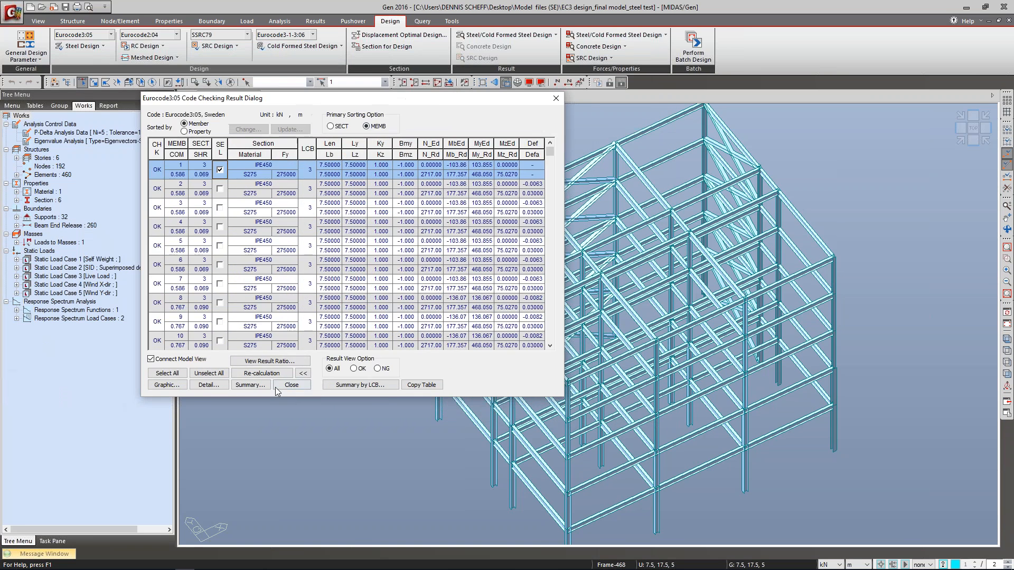
Step: Open the enlarged graphic report for member 1 and review its member forces, design parameters and resistance checks
left_click(167, 384)
left_click_drag(260, 6, 388, 42)
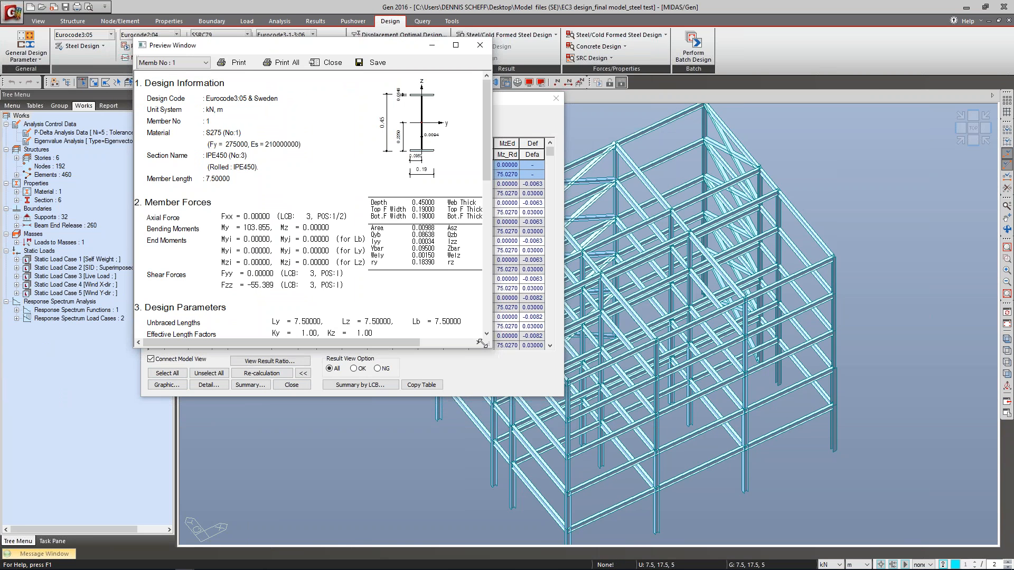
left_click_drag(490, 344, 731, 516)
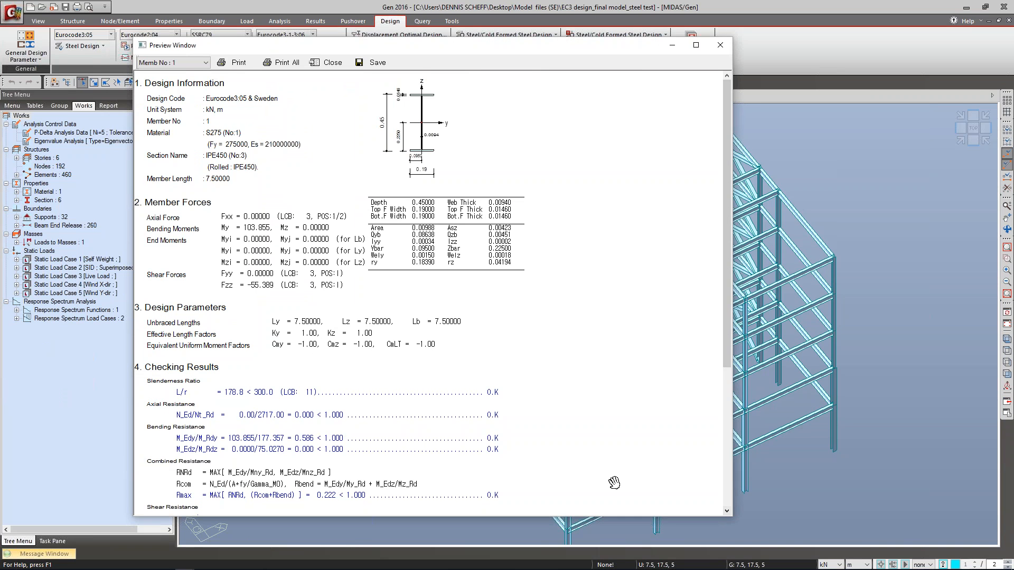
left_click_drag(221, 264, 259, 154)
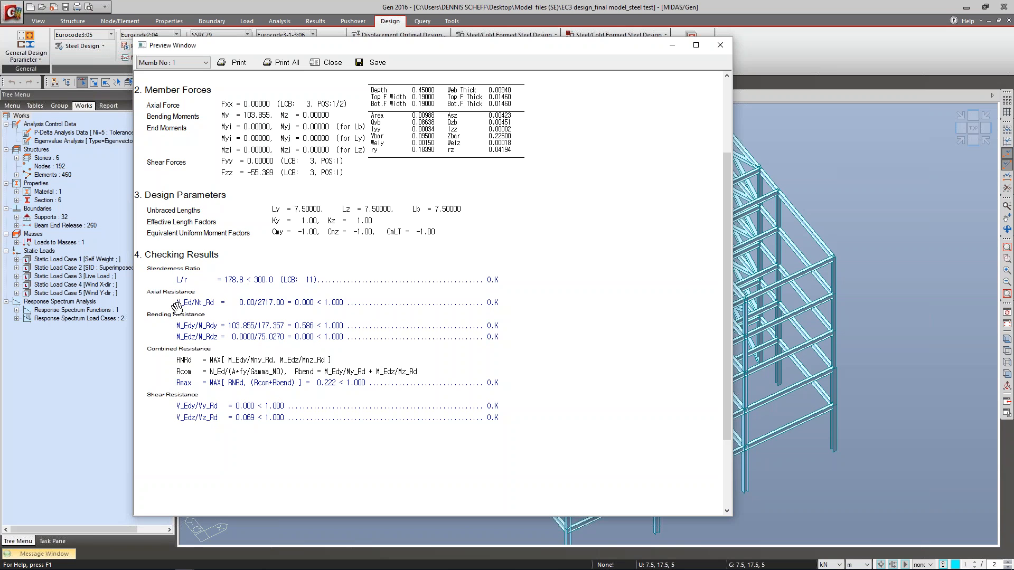
scroll(178, 317, "down", 1)
scroll(279, 302, "down", 2)
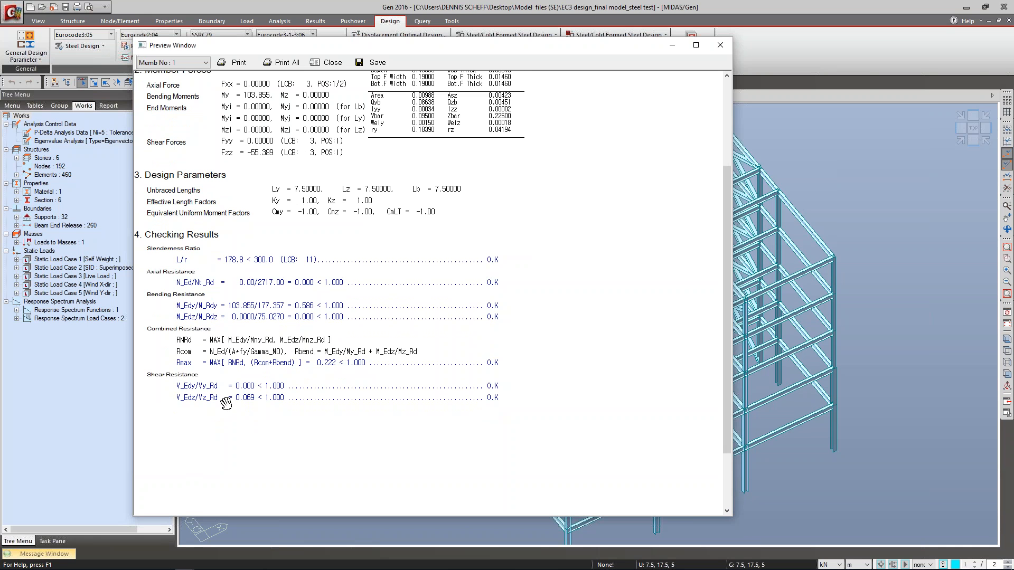
scroll(271, 395, "up", 5)
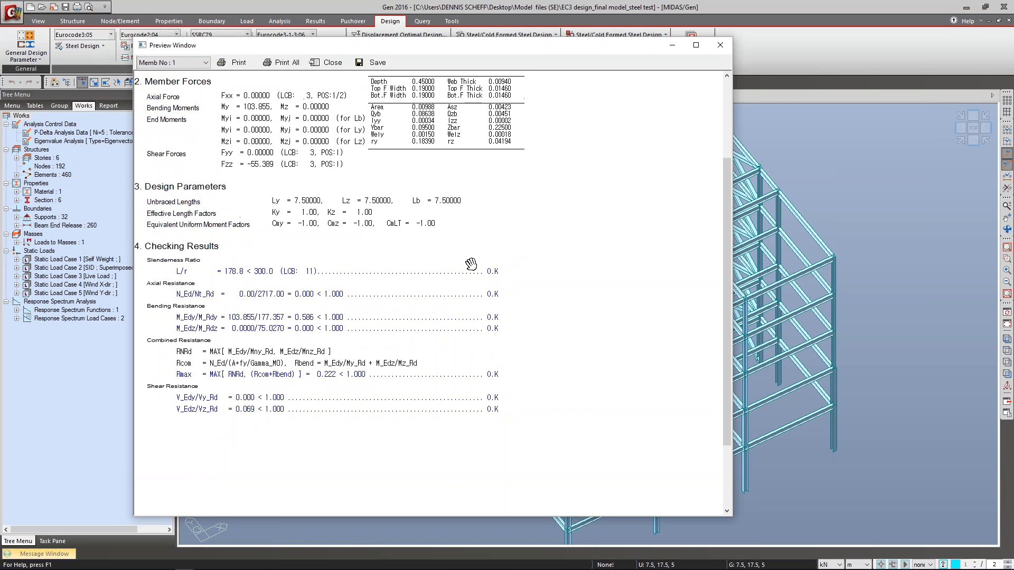
scroll(483, 268, "up", 1)
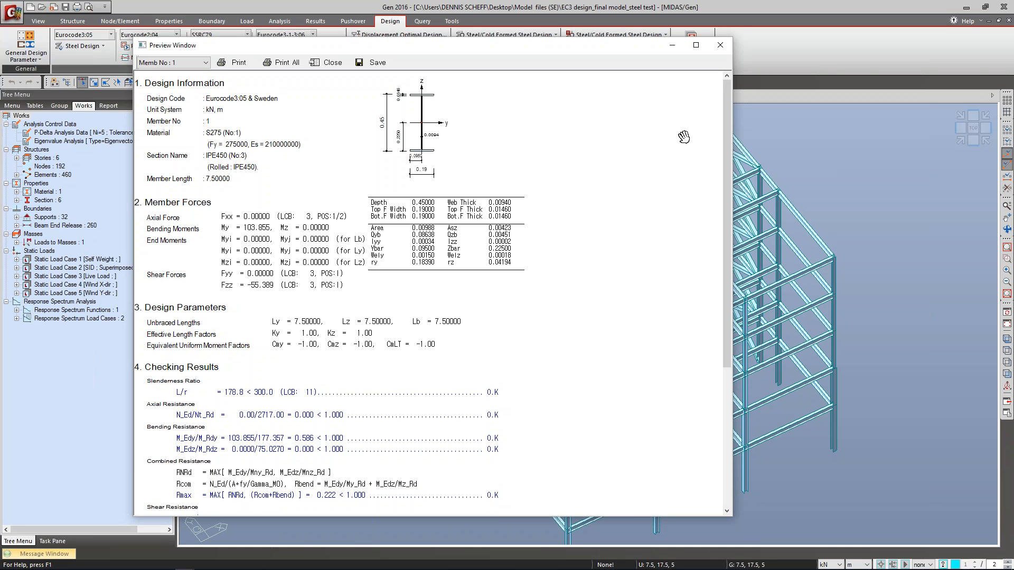
left_click(719, 46)
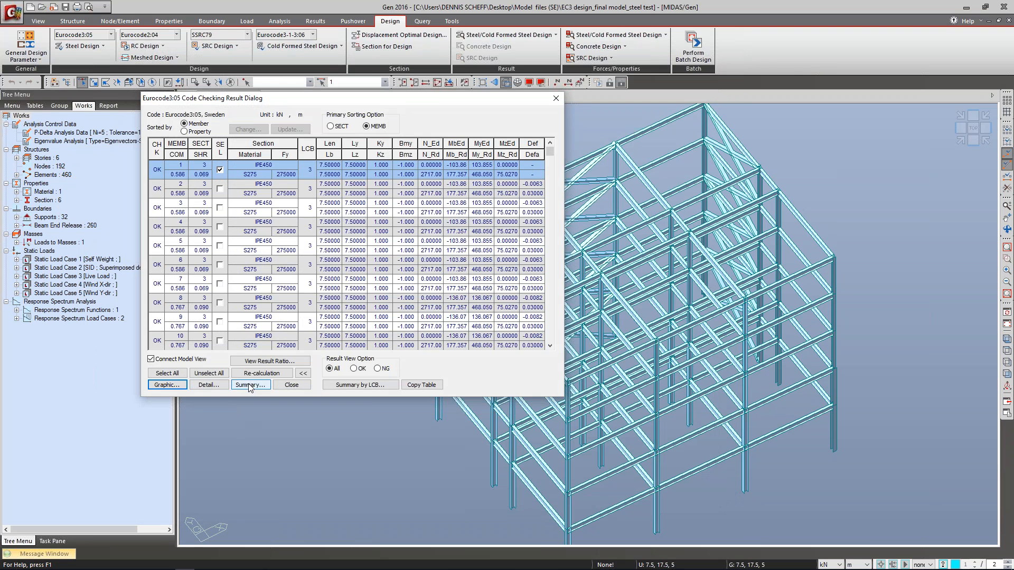
Step: Open the detailed code check report for member 1 and mark the section properties line with the IPE450 designation
left_click(208, 385)
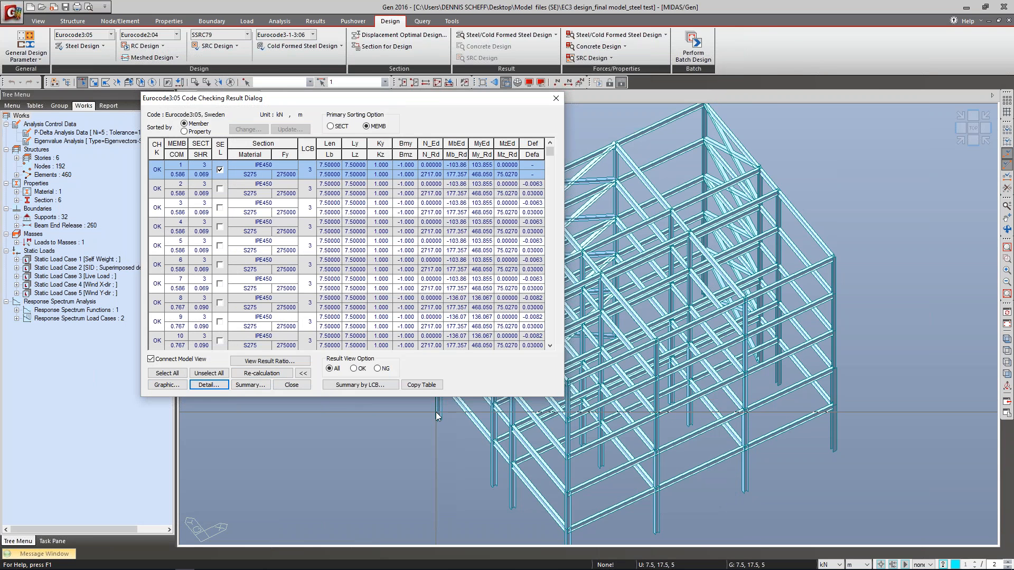
scroll(393, 210, "down", 20)
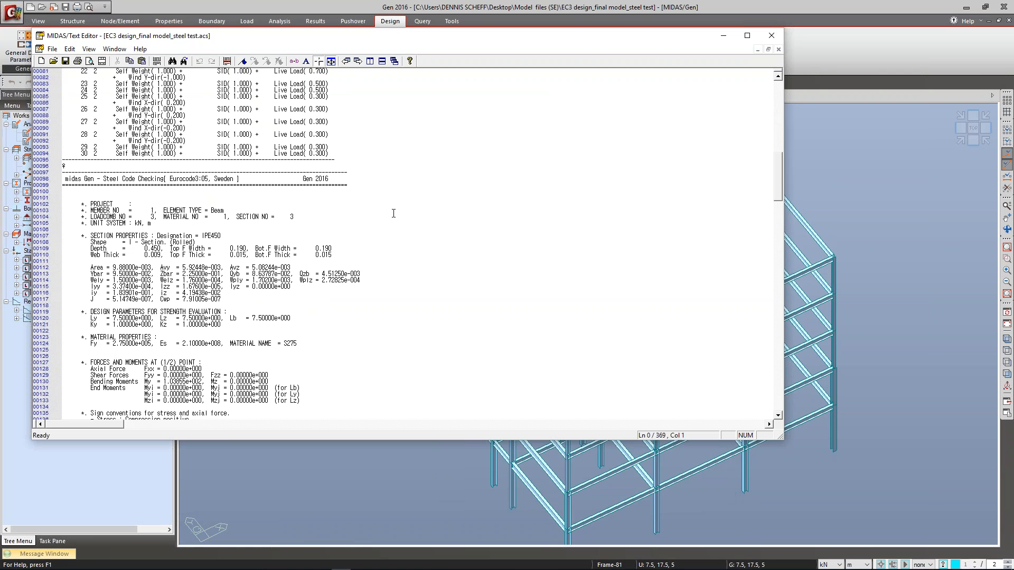
scroll(200, 264, "down", 3)
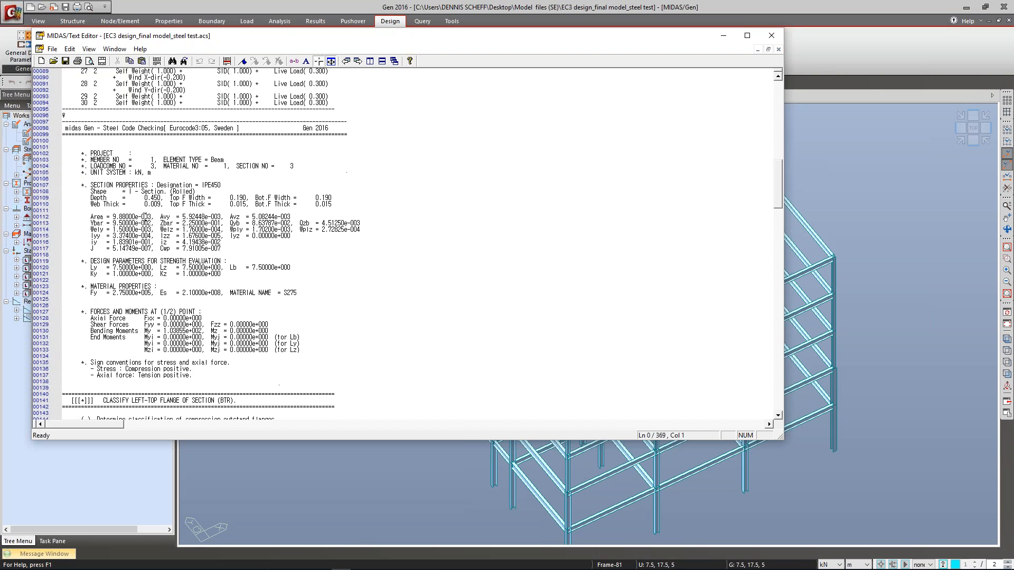
left_click(143, 184)
double_click(143, 185)
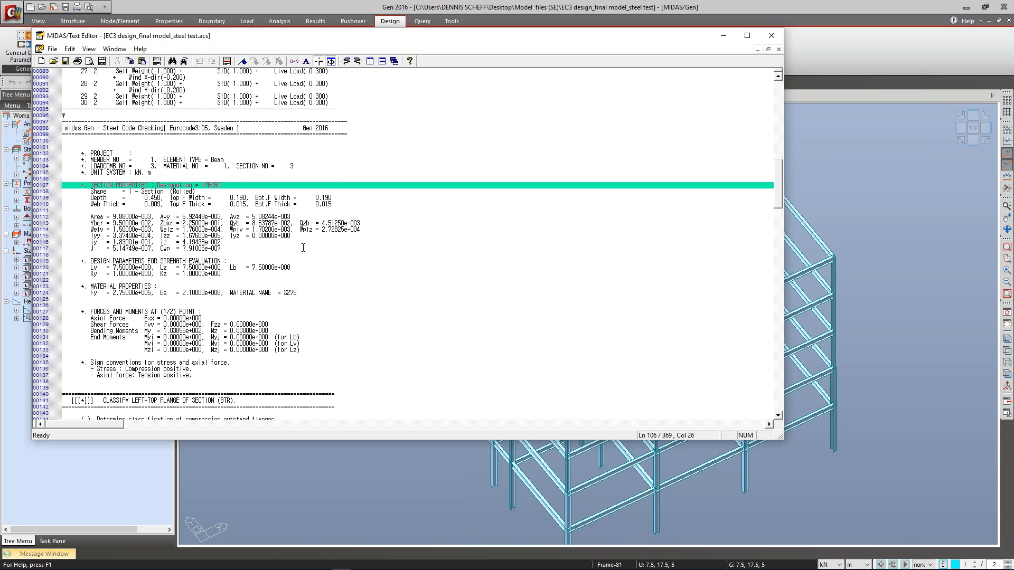
Step: Examine the rest of member 1's detailed code check report, from section properties and classification to the combined resistance interaction checks
scroll(302, 249, "down", 3)
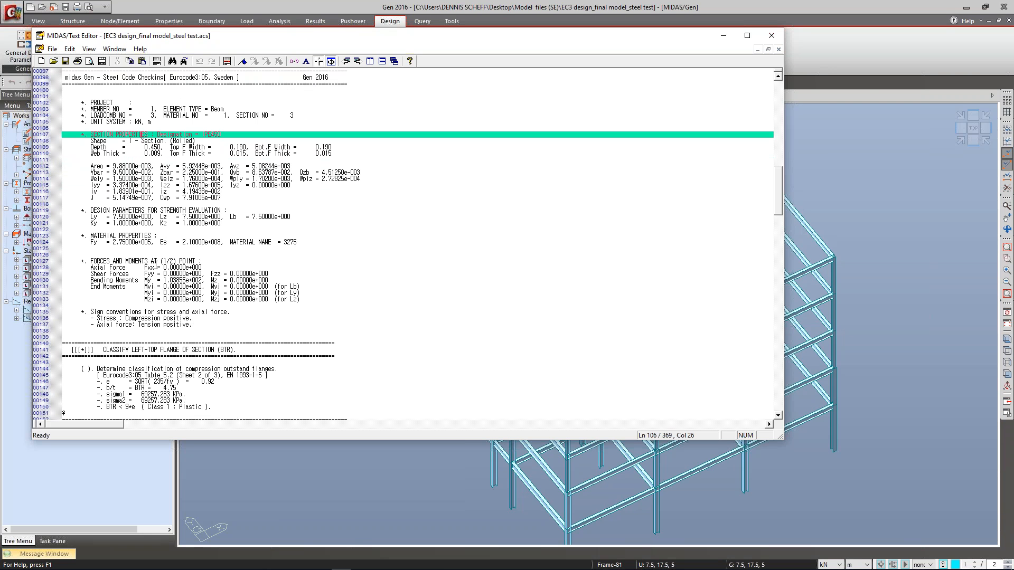
scroll(153, 262, "down", 4)
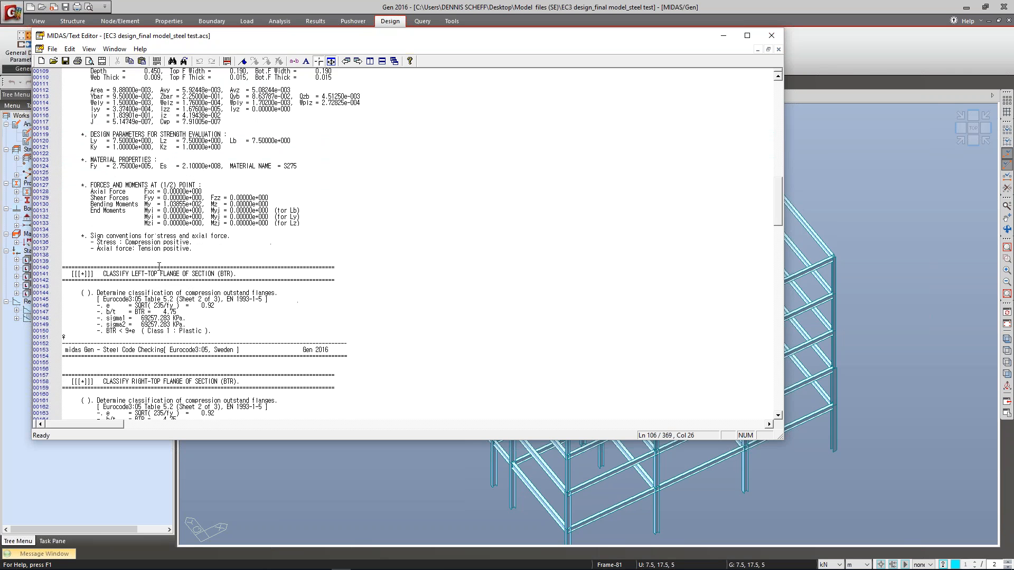
scroll(182, 269, "down", 3)
scroll(199, 286, "down", 20)
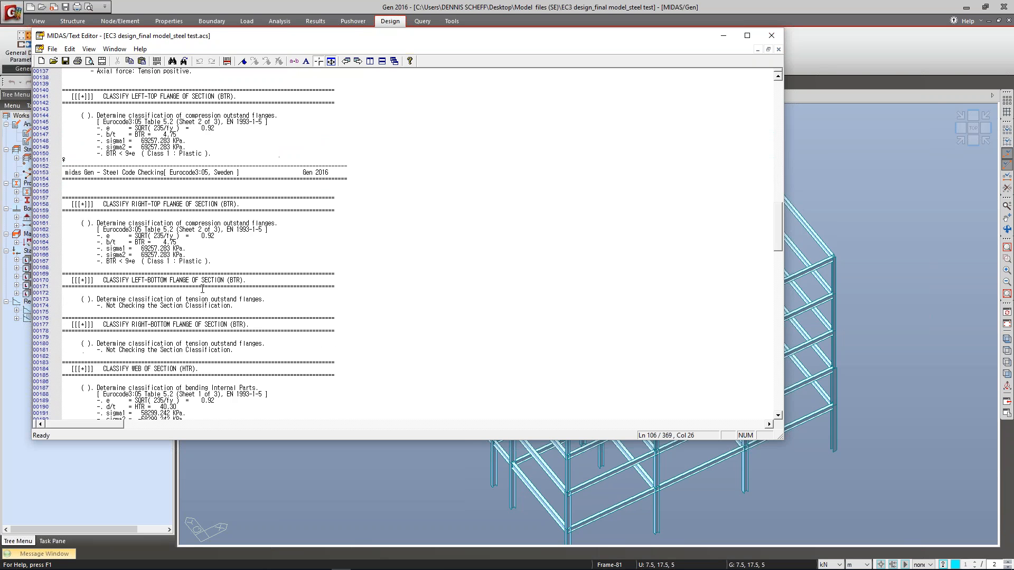
scroll(216, 287, "down", 9)
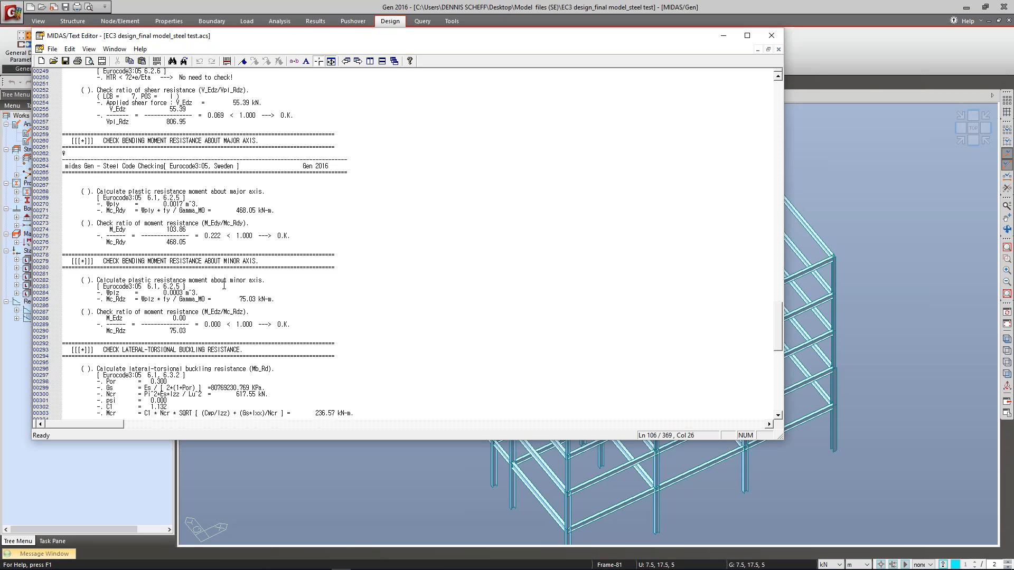
scroll(224, 285, "down", 20)
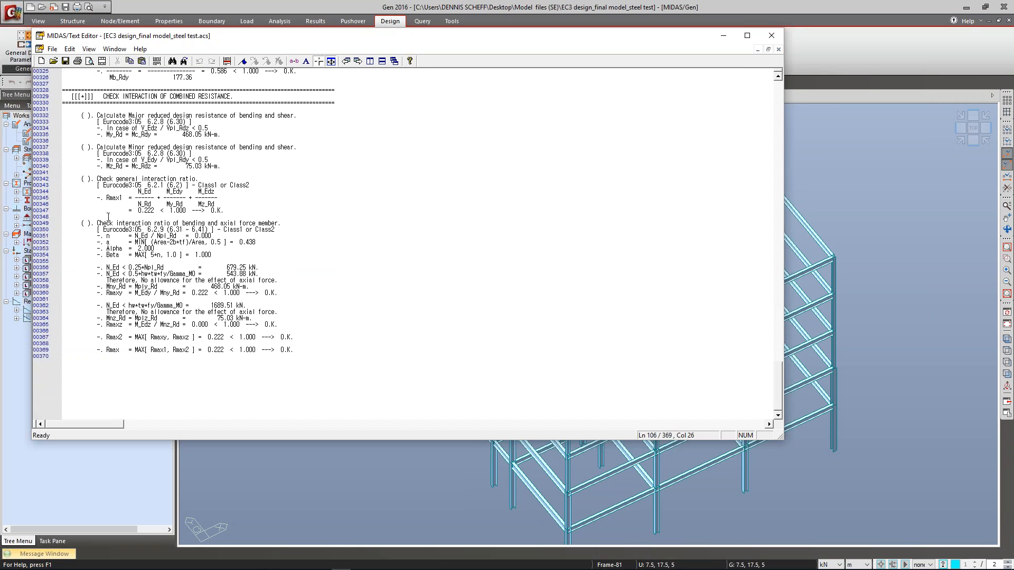
left_click_drag(316, 350, 129, 128)
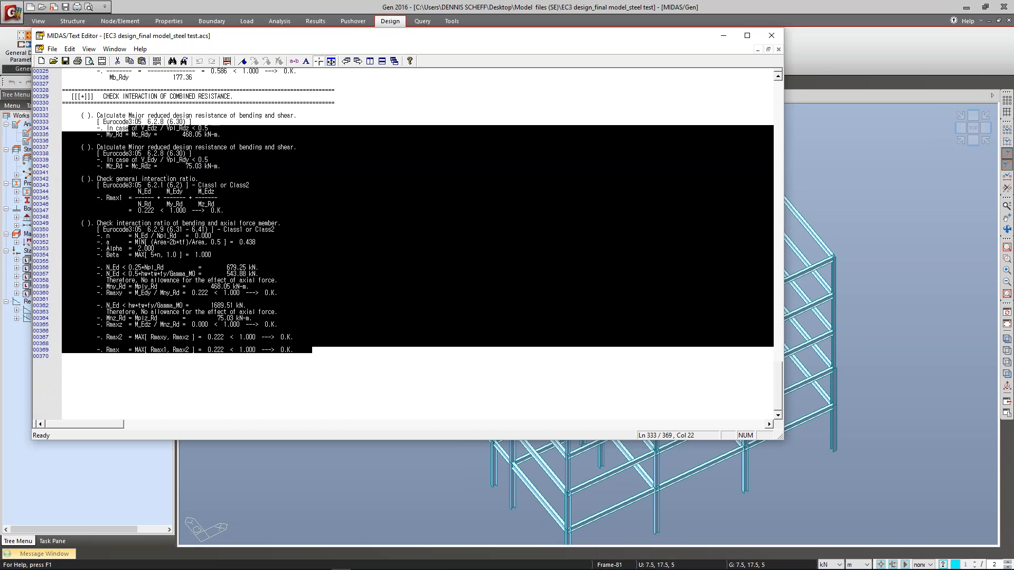
left_click(540, 93)
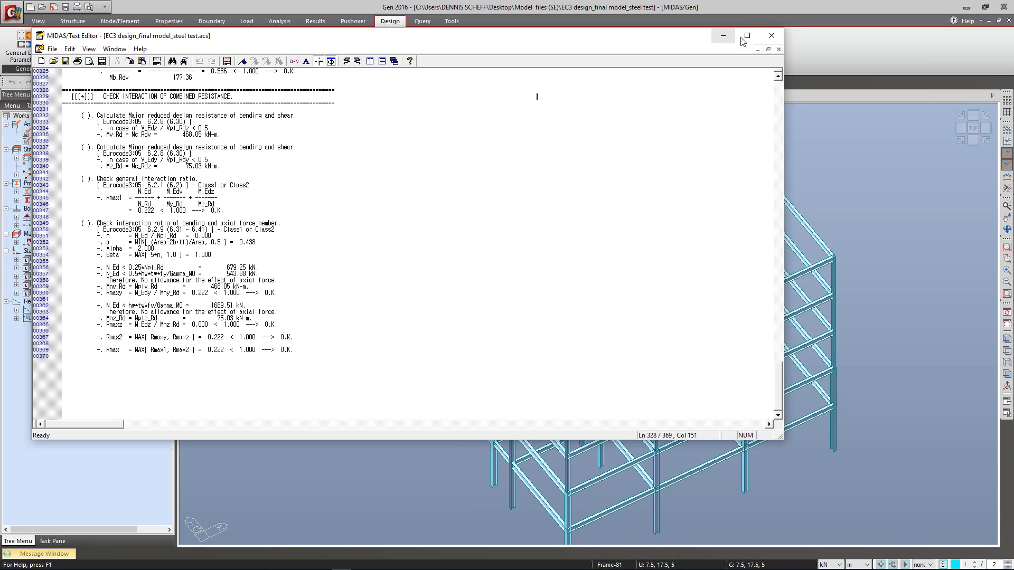
Step: Close the detailed report without saving the temporary file and close the code checking results
left_click(772, 36)
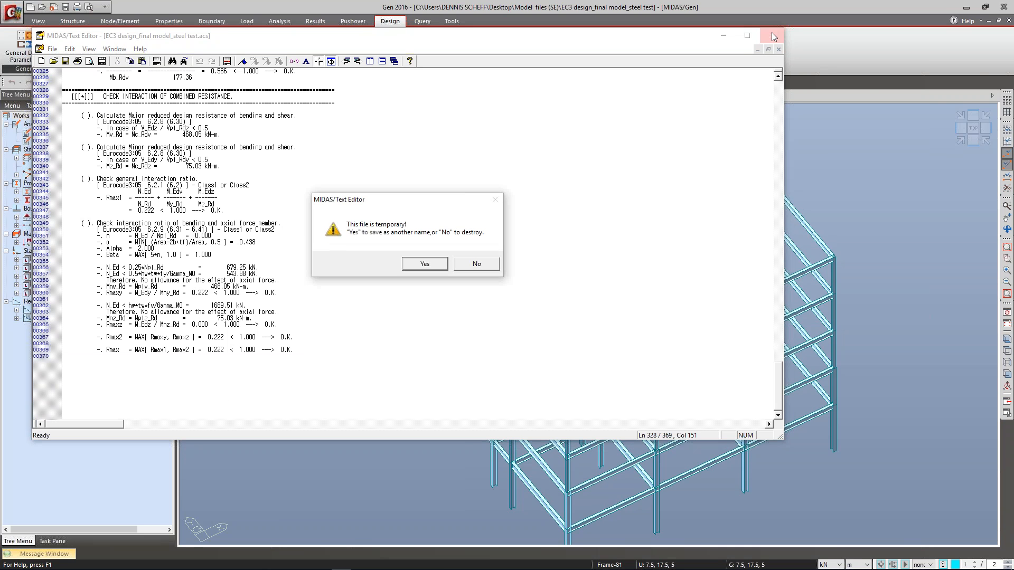
left_click(477, 264)
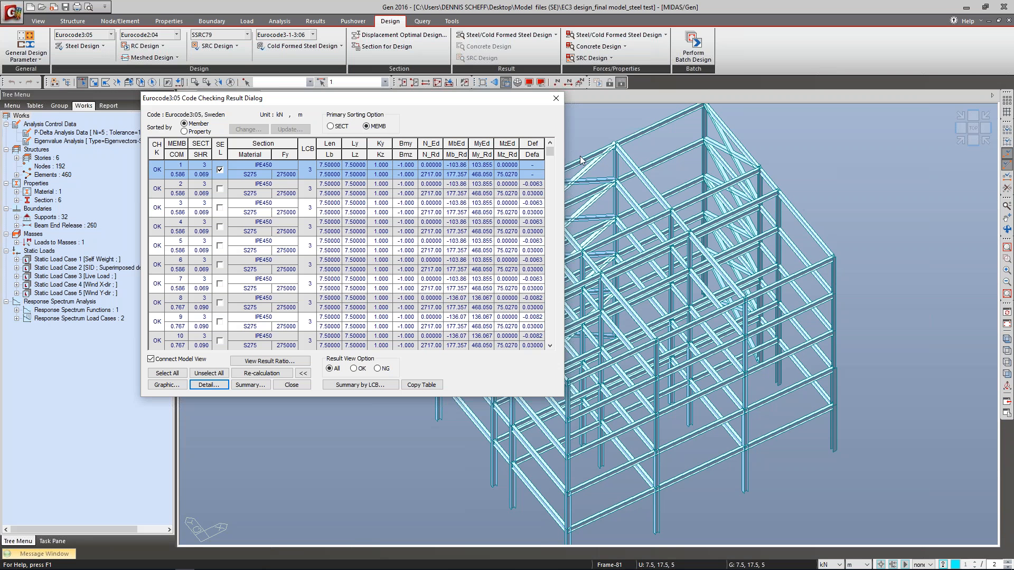
left_click(556, 99)
Step: Open Steel Optimal Design and check the number of repetitions in its analysis options
left_click(101, 48)
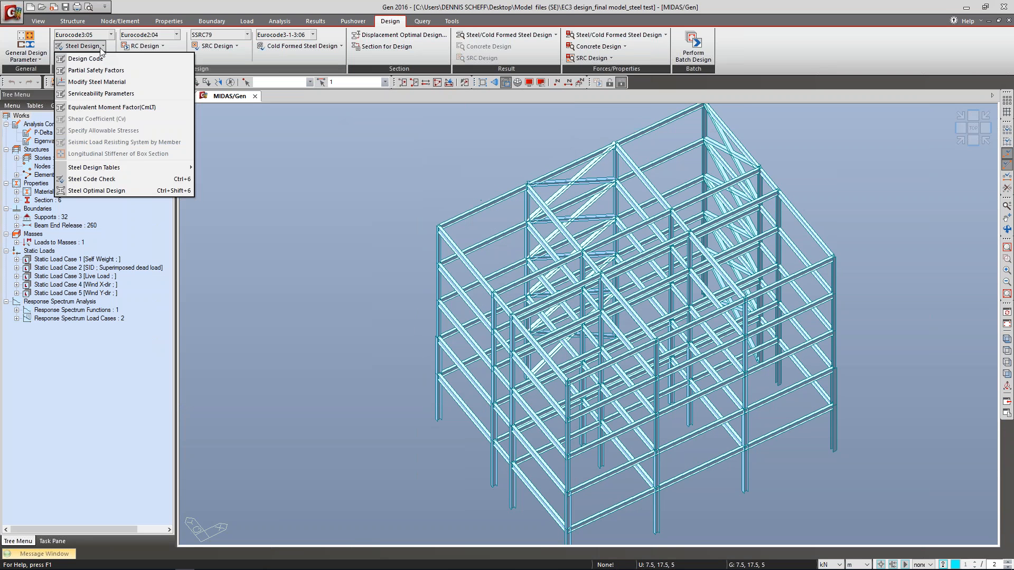
left_click(98, 191)
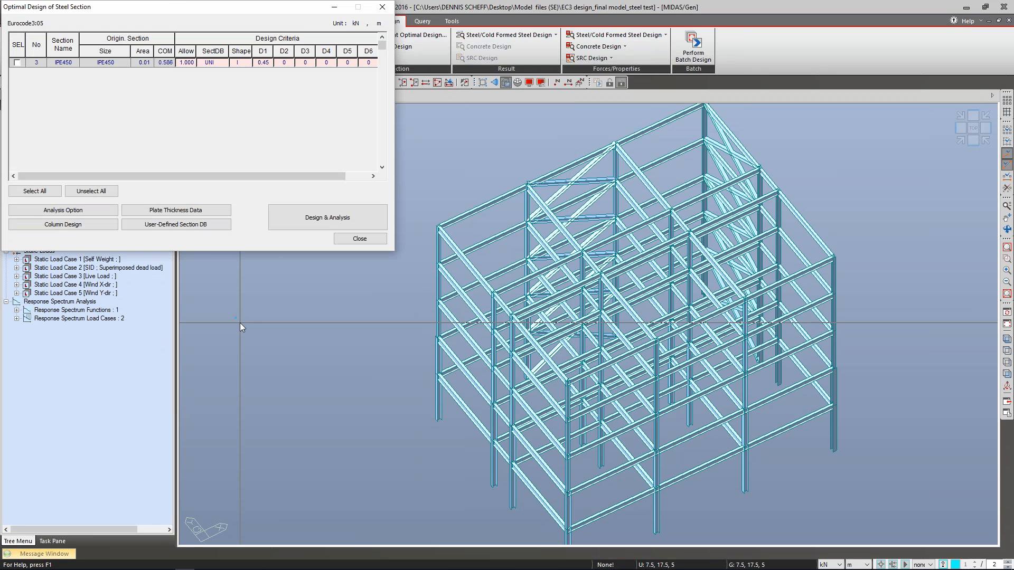
left_click_drag(180, 11, 283, 93)
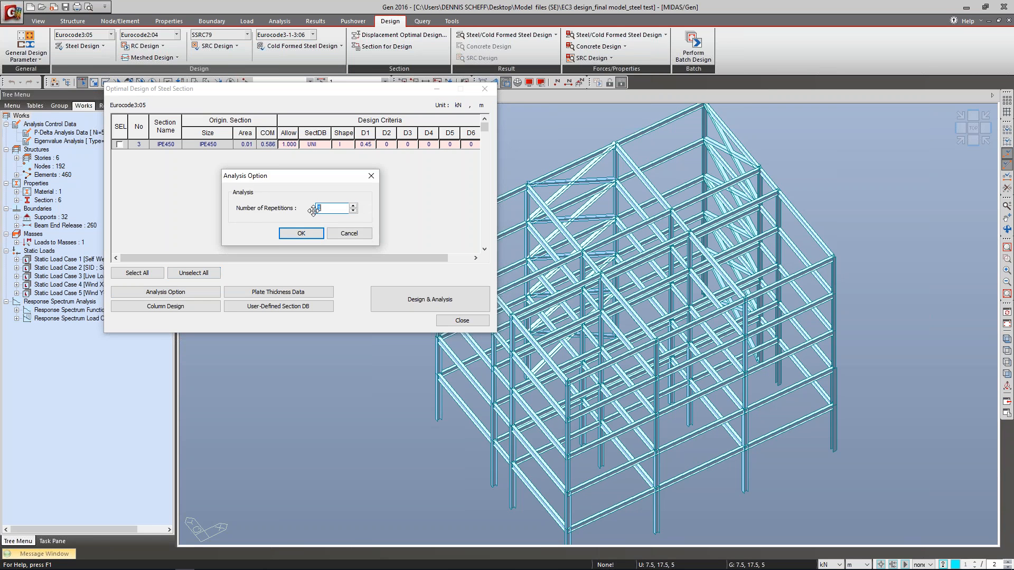
left_click(371, 178)
left_click_drag(323, 89, 467, 152)
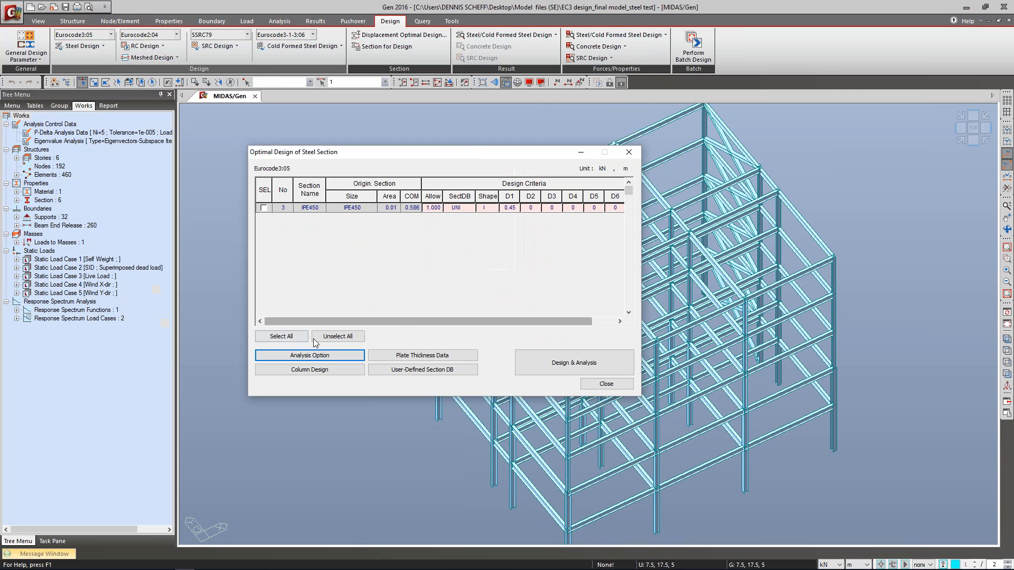
Step: Select the IPE450 section and run the optimal design and analysis for it
left_click(559, 368)
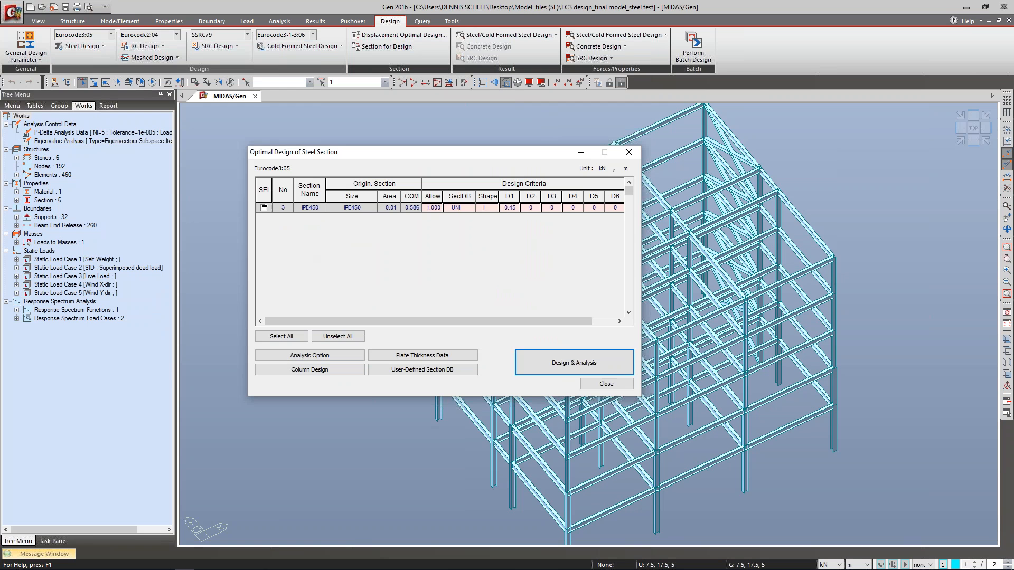
left_click(263, 208)
left_click(574, 363)
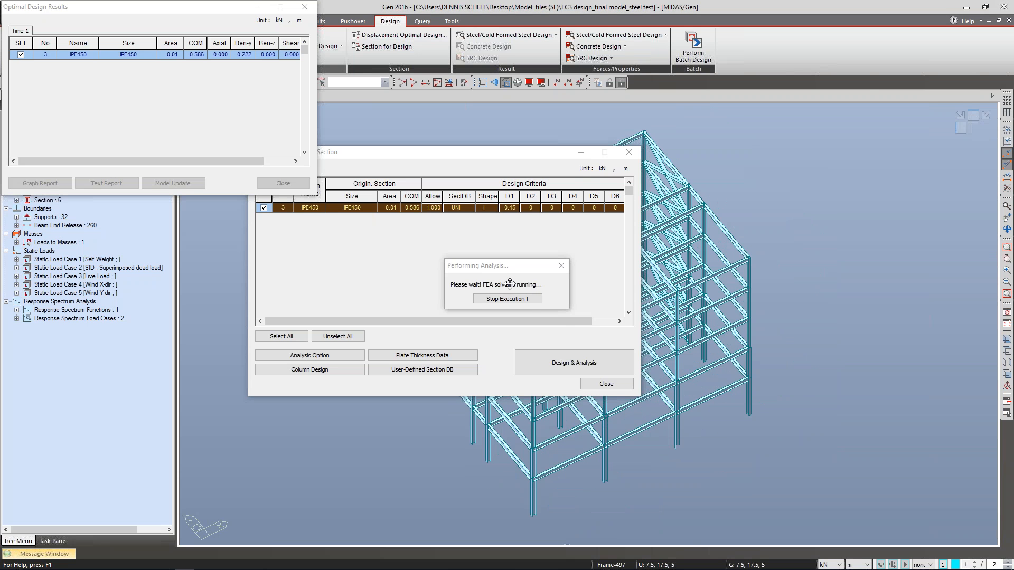
left_click(526, 299)
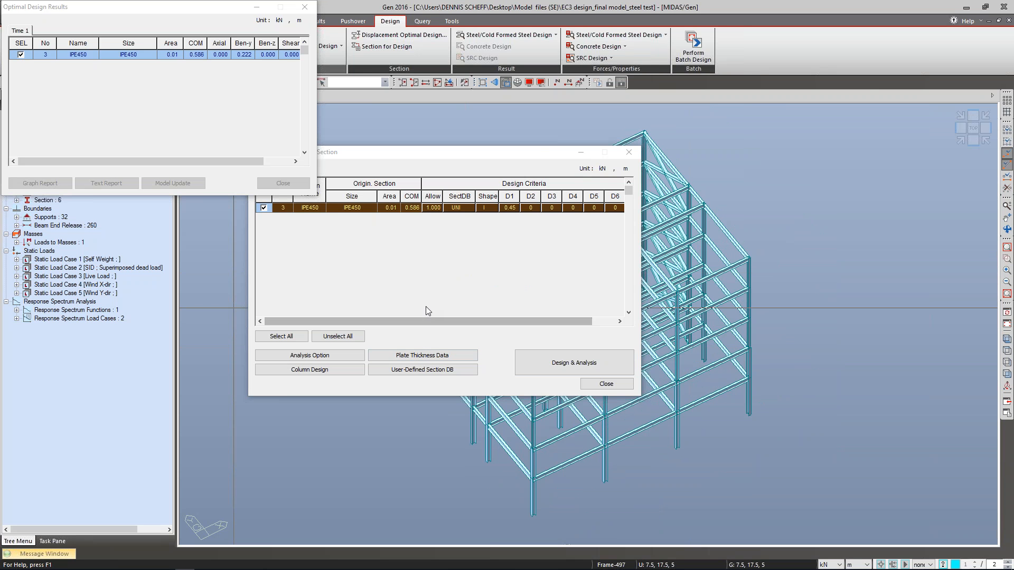
Step: Switch to the PowerPoint slide show, examine the Steel Optimal Design results slide and return to midas Gen
key("alt+Tab")
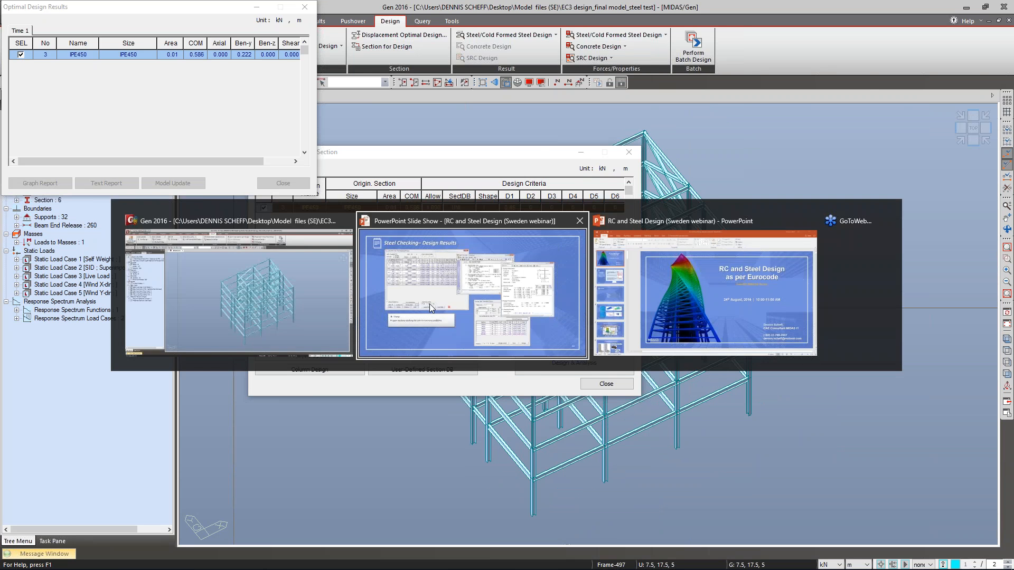
key("Right")
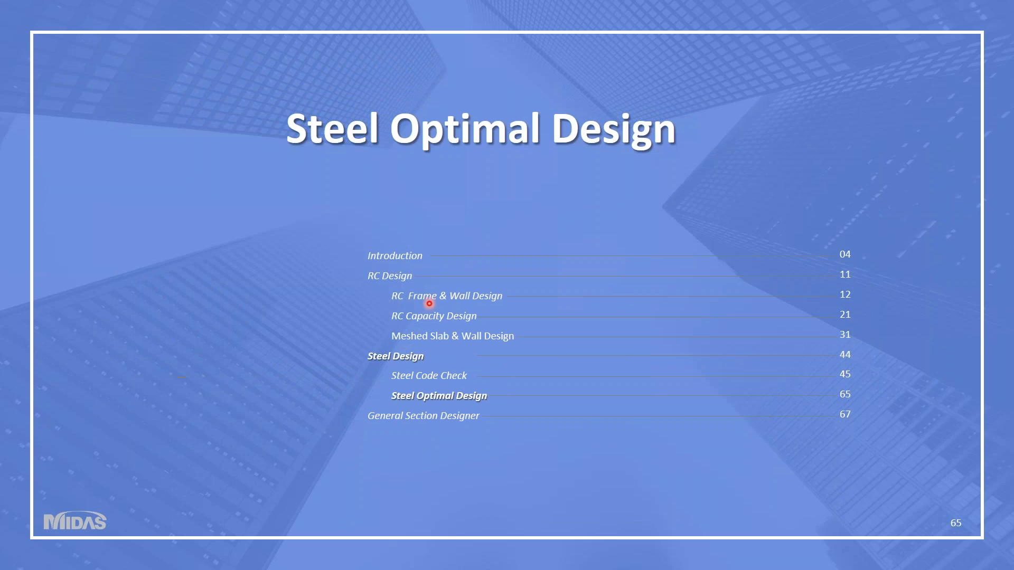
key("Right")
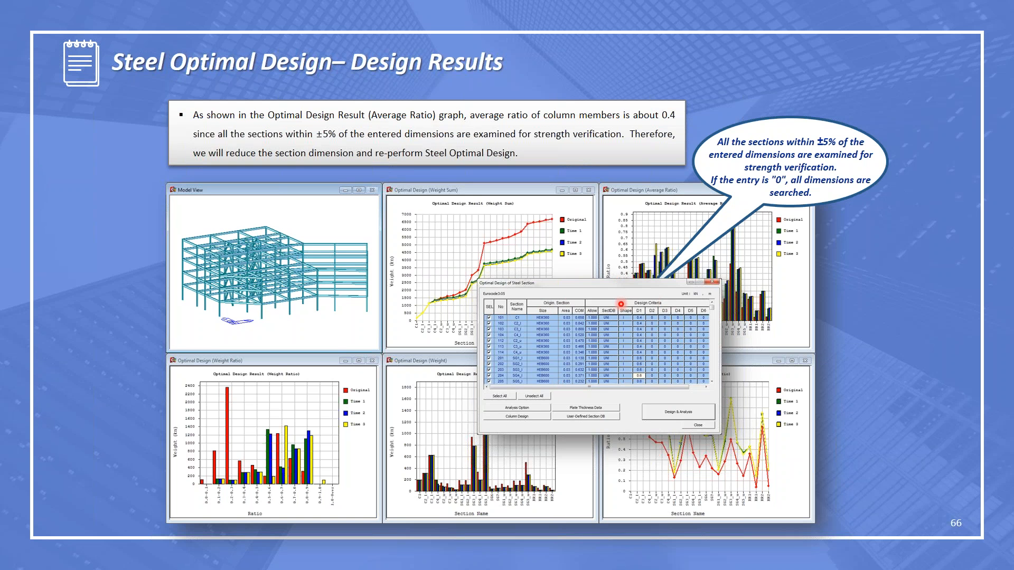
key("alt+Tab")
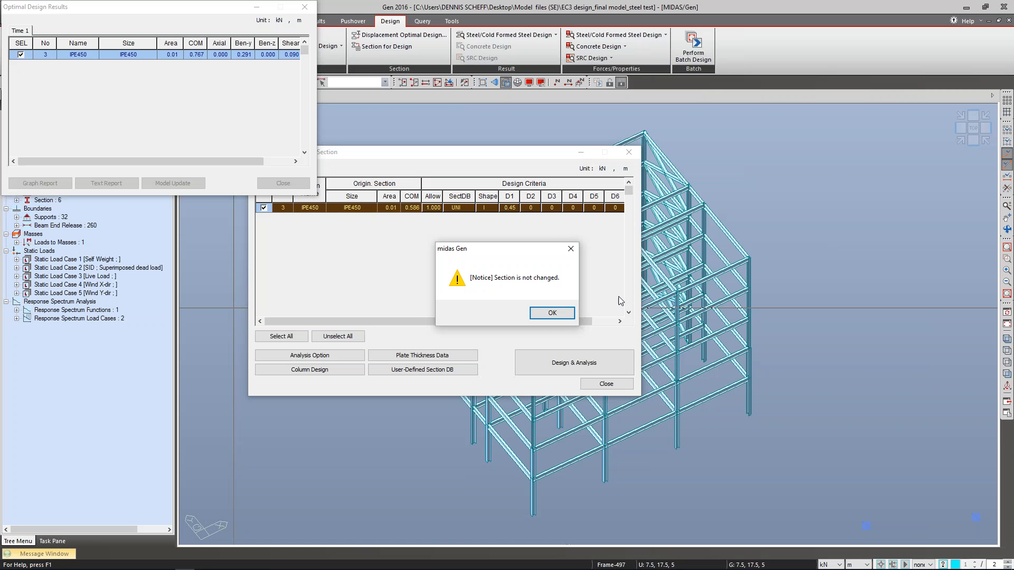
Step: Dismiss the notice and close the optimal design results and the section optimal design dialog
left_click(554, 311)
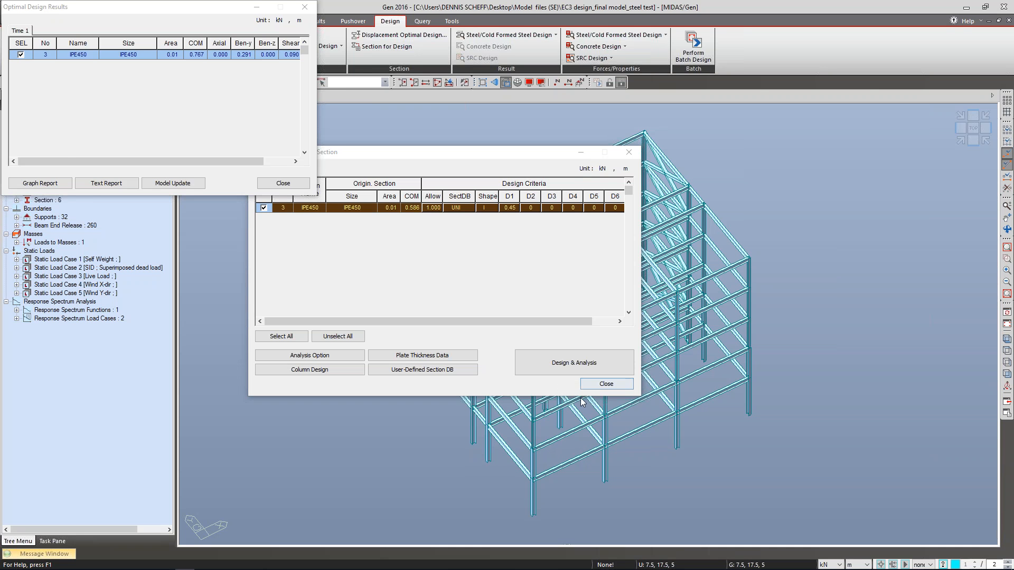
left_click(301, 6)
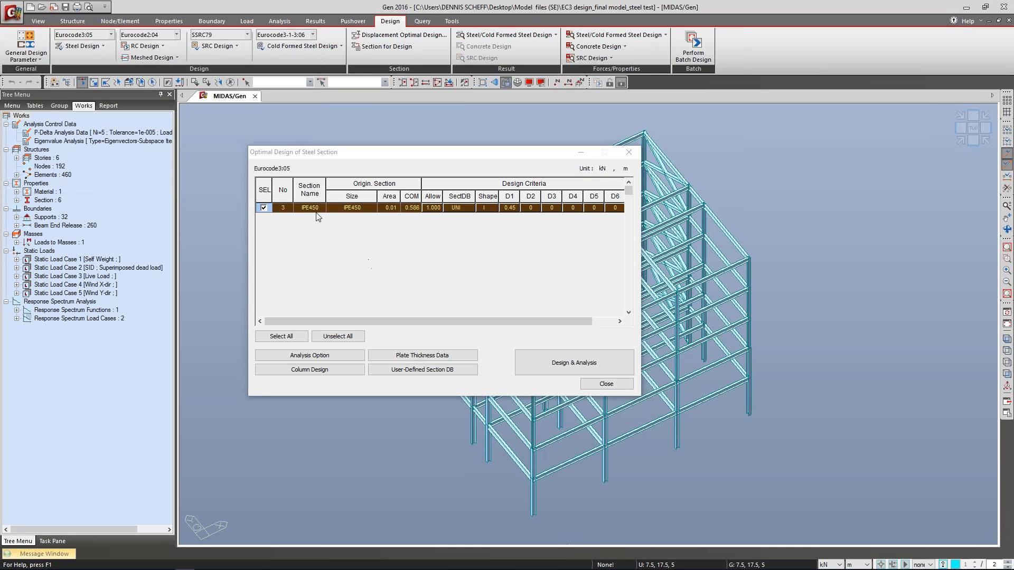
left_click(629, 152)
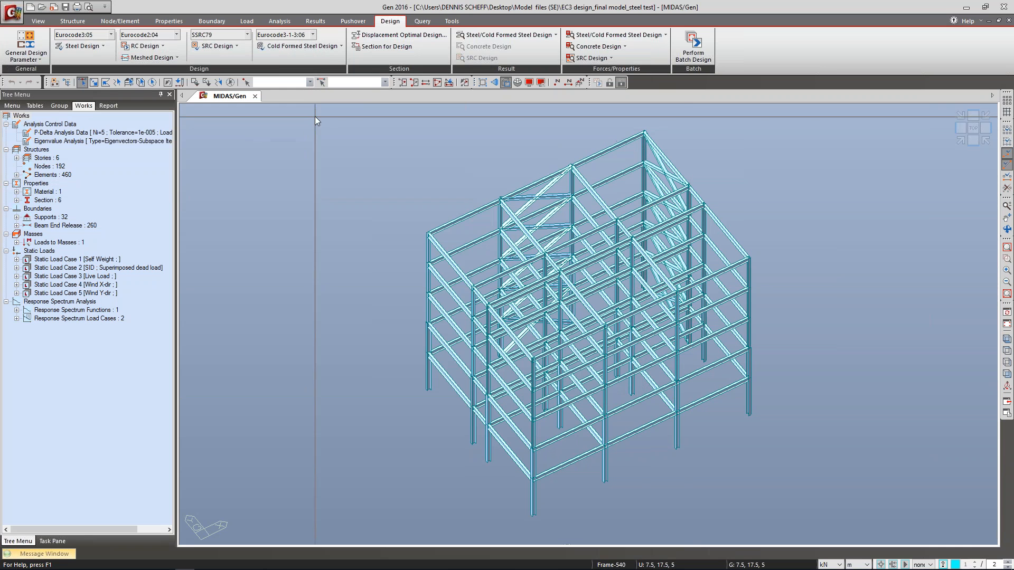
Step: Select the whole steel frame and open Steel Optimal Design for all its sections
left_click_drag(803, 469, 839, 524)
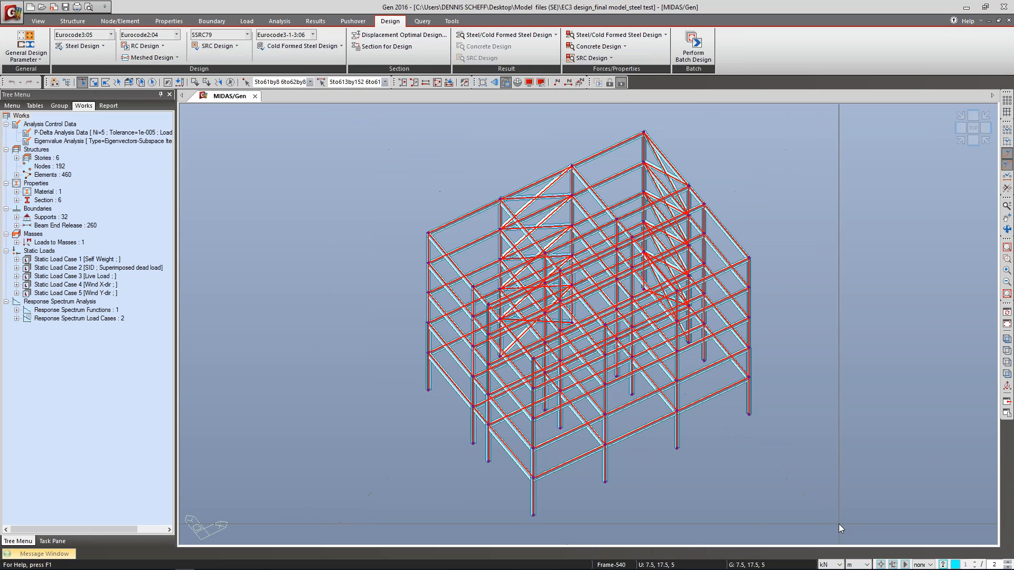
left_click(105, 46)
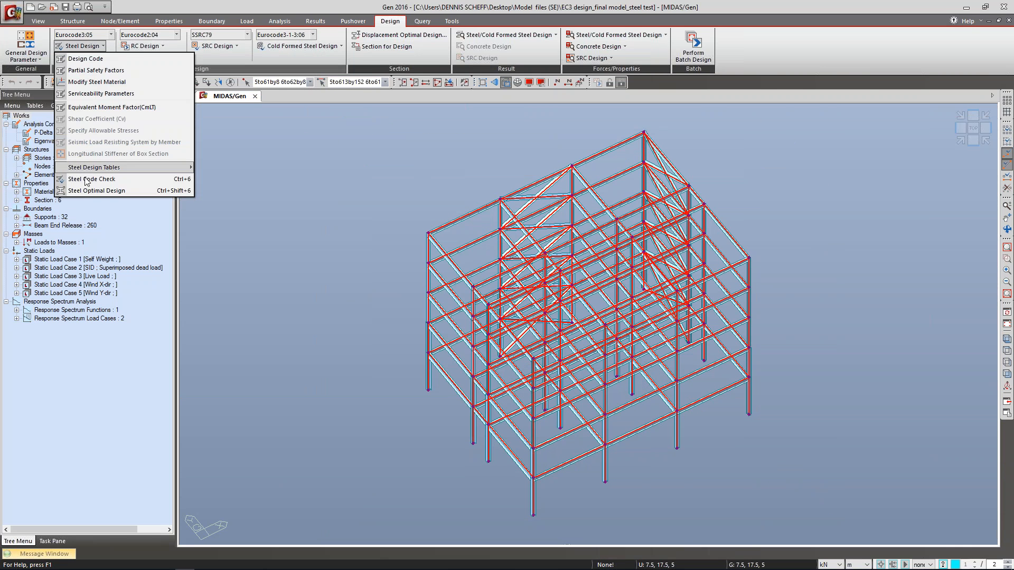
left_click(102, 191)
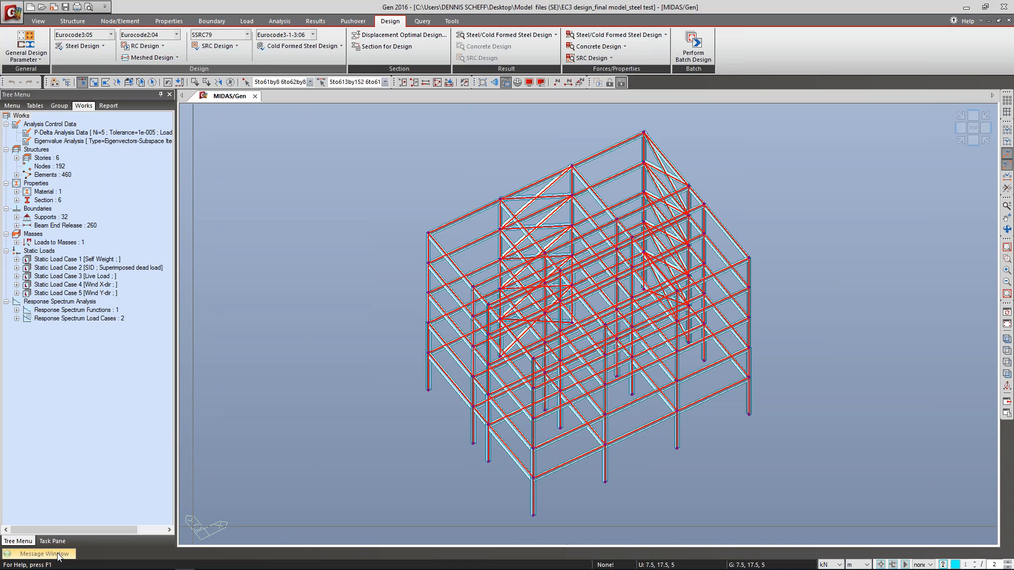
mouse_move(58, 553)
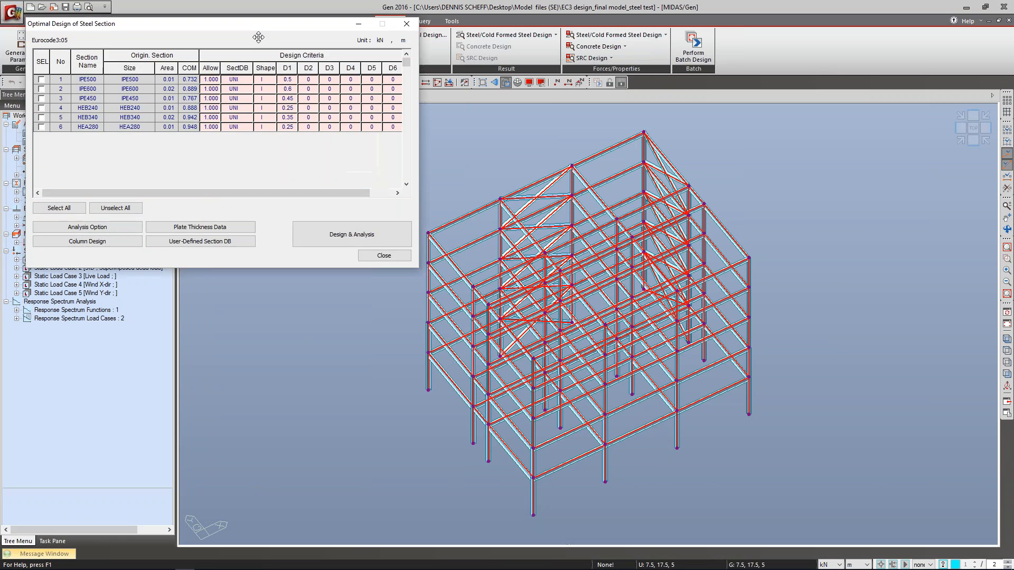
Step: Review the section database and allowable ratio criteria for IPE500 and the number of analysis repetitions
left_click(387, 151)
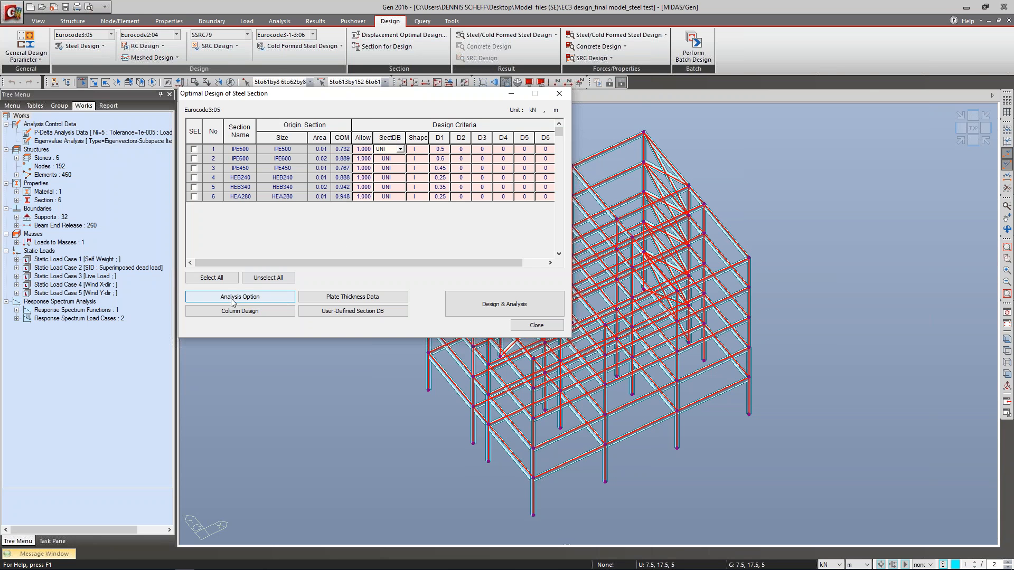
left_click(363, 153)
left_click(363, 153)
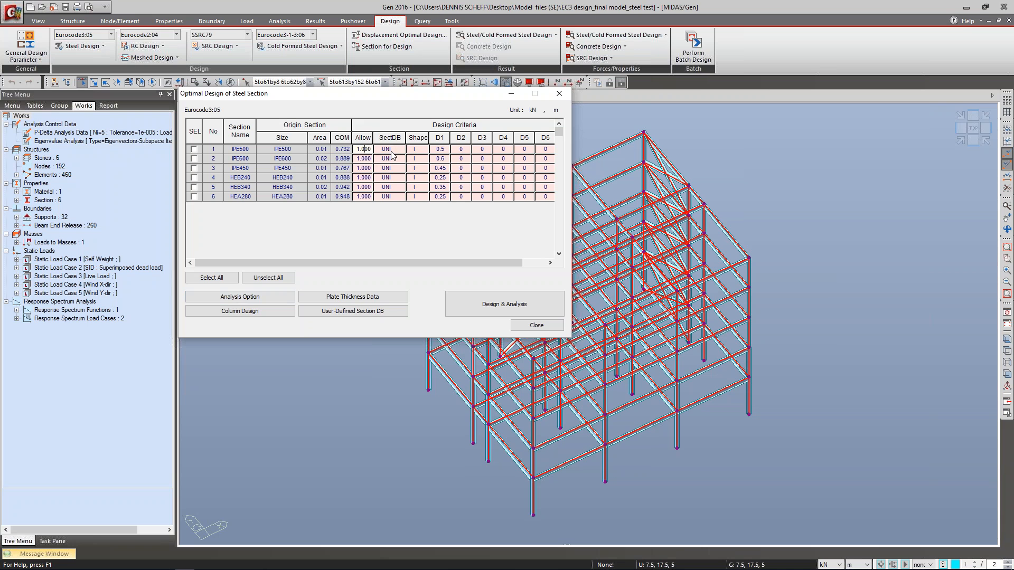
left_click(258, 298)
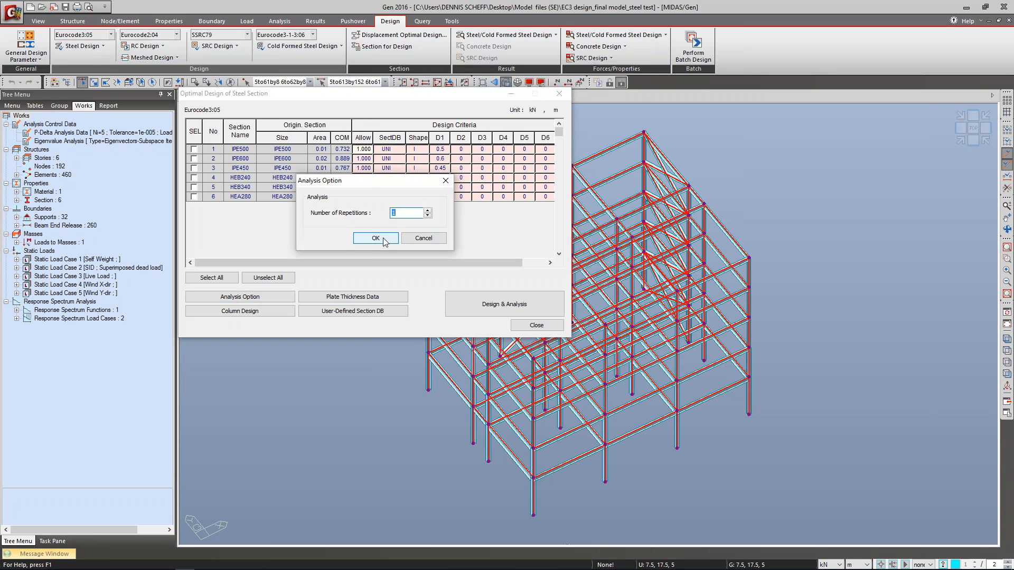
left_click(445, 181)
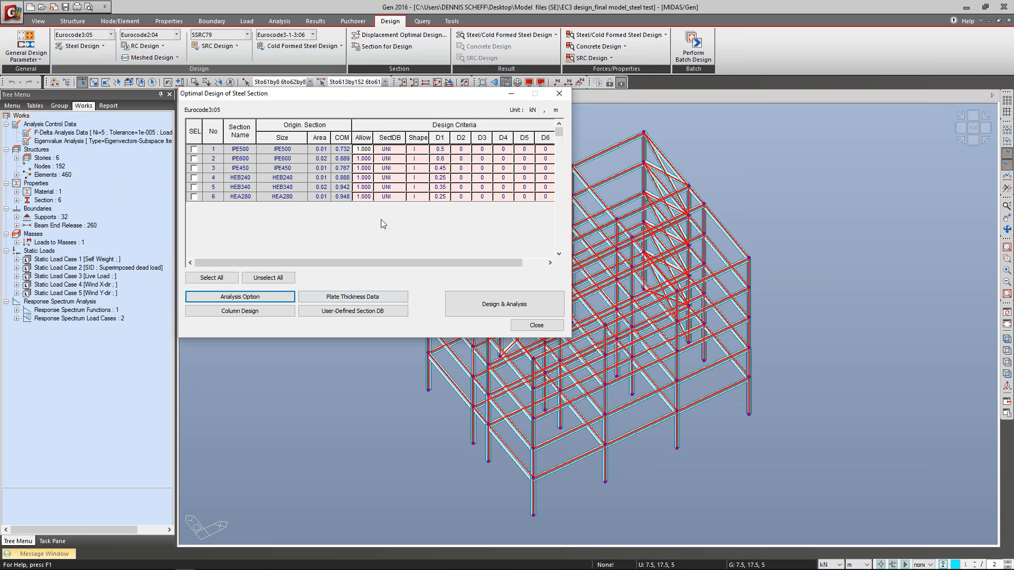
Step: Select all six sections and run the optimal design and analysis for them
left_click(496, 309)
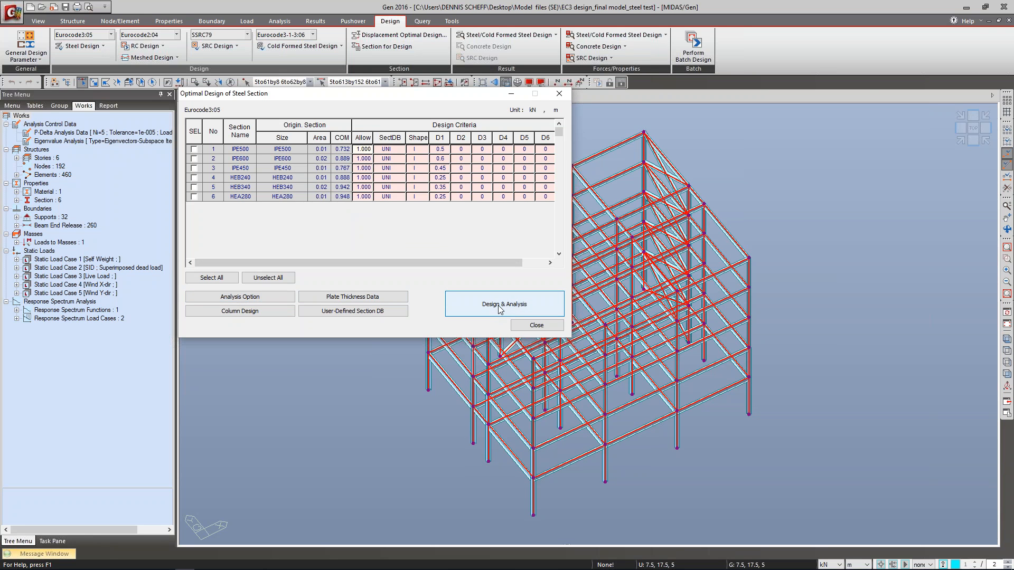
left_click(203, 278)
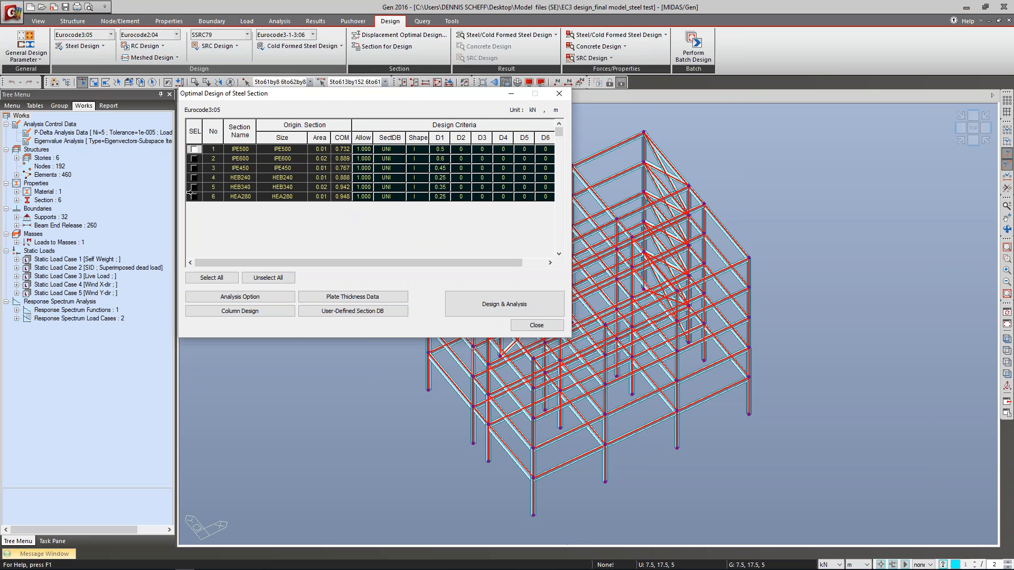
left_click(513, 308)
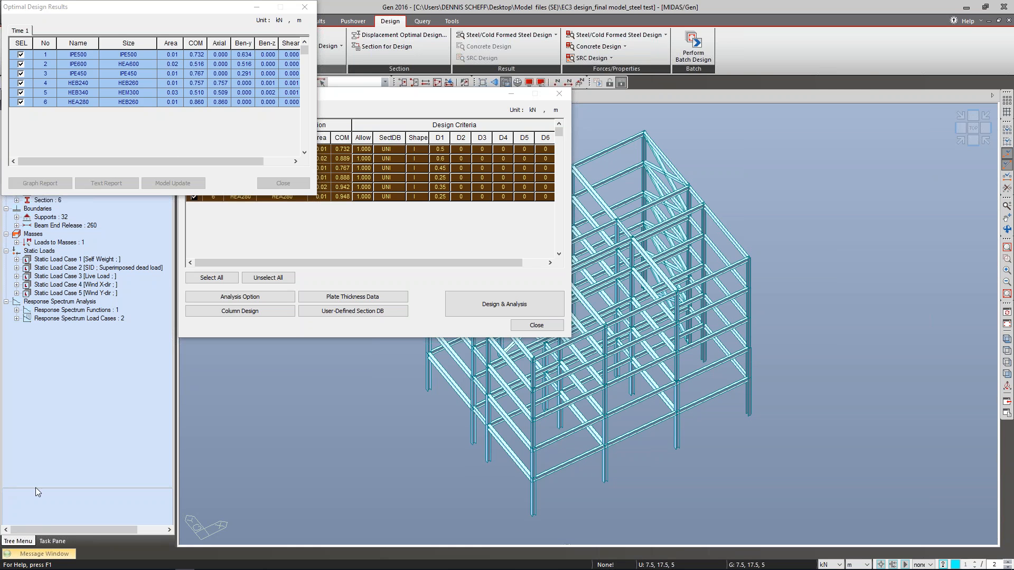
left_click(17, 558)
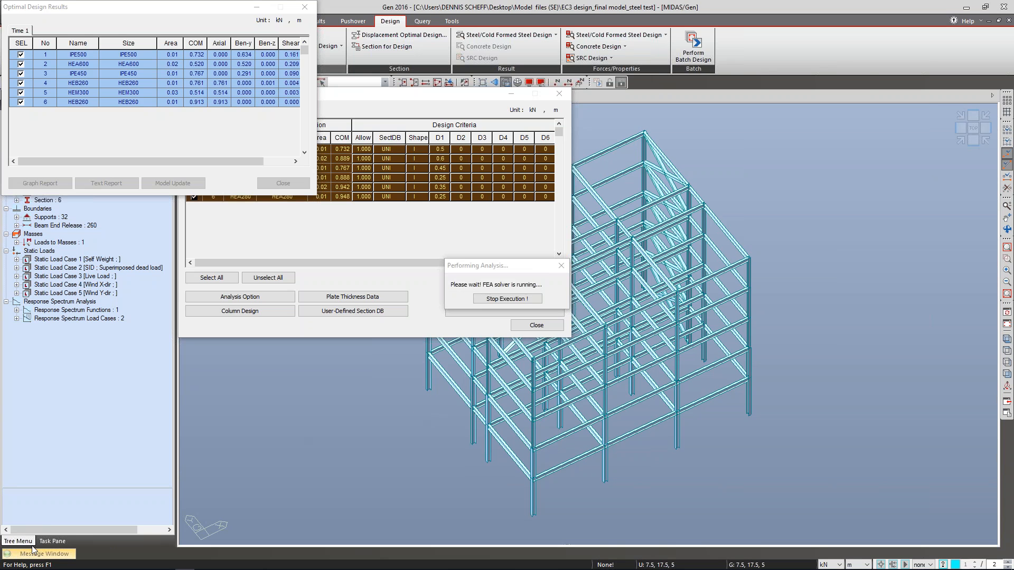
Step: Generate the graph report of the optimal design results, consult the design results slide, and return to midas Gen
mouse_move(30, 554)
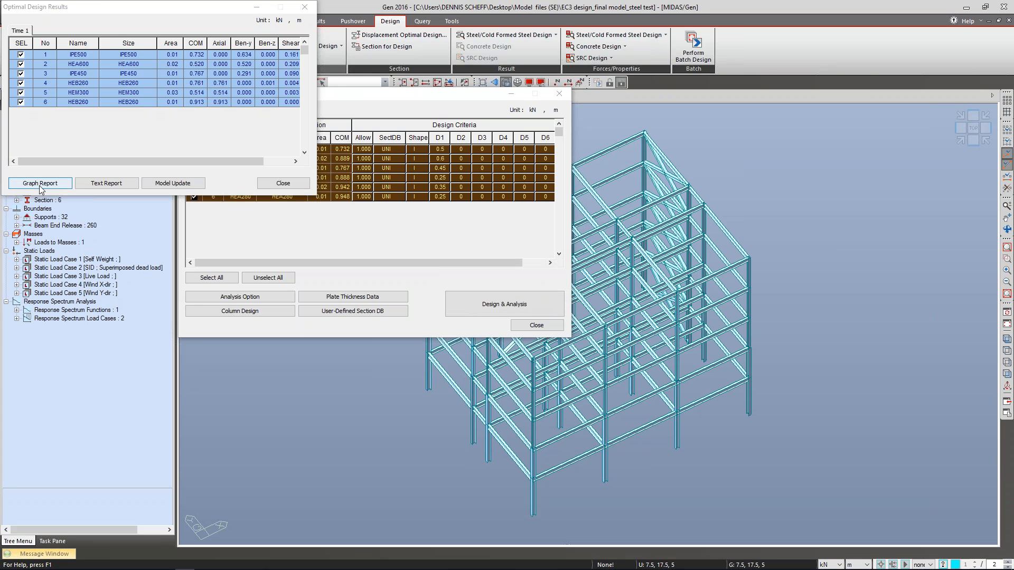
left_click(61, 185)
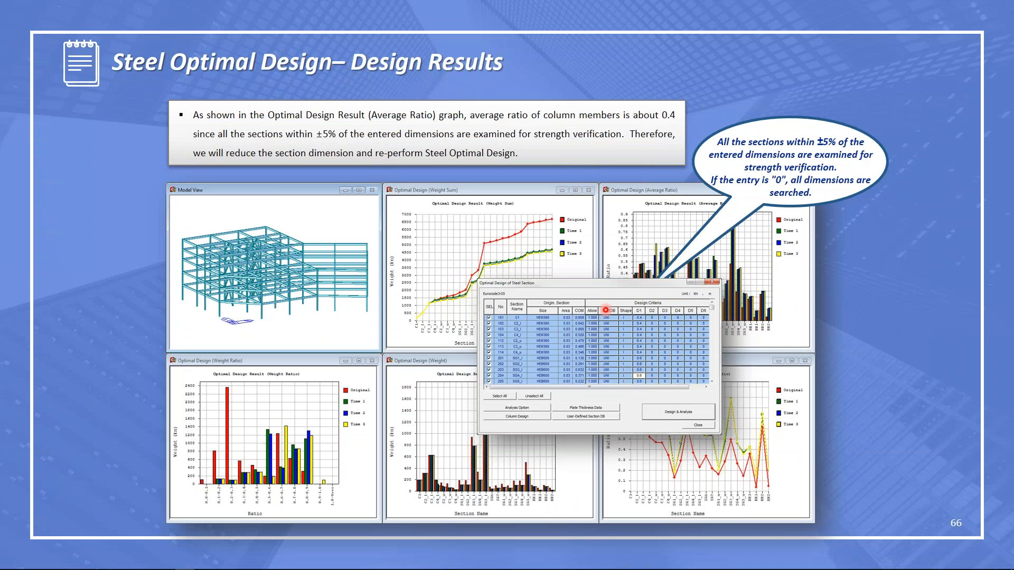
key("alt+Tab")
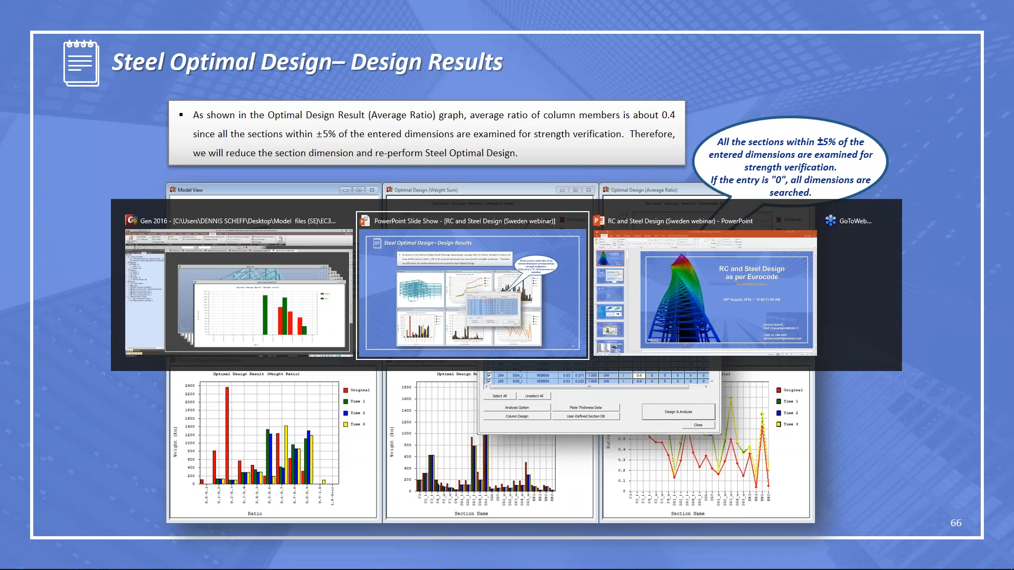
key("alt+Tab")
key("alt+Tab")
key("alt+Tab")
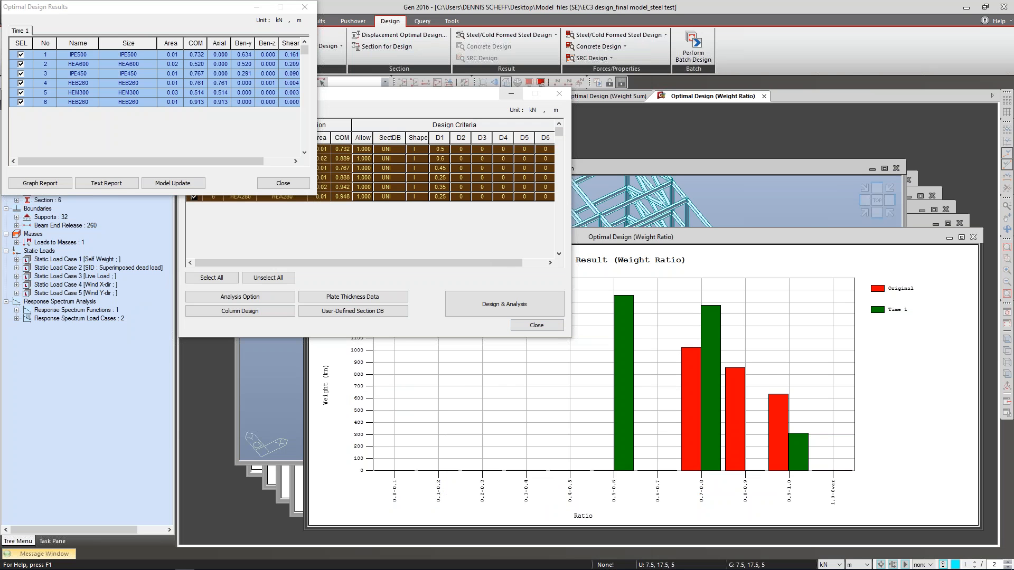
Step: Minimize both optimal design dialogs and tile the model view and result graph windows vertically
left_click(511, 93)
left_click(257, 7)
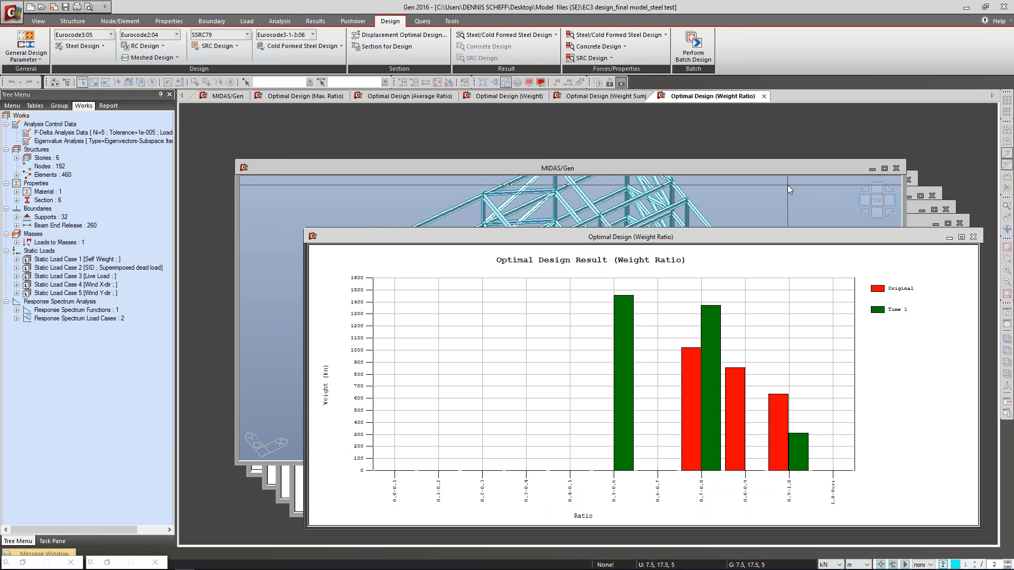
left_click(38, 21)
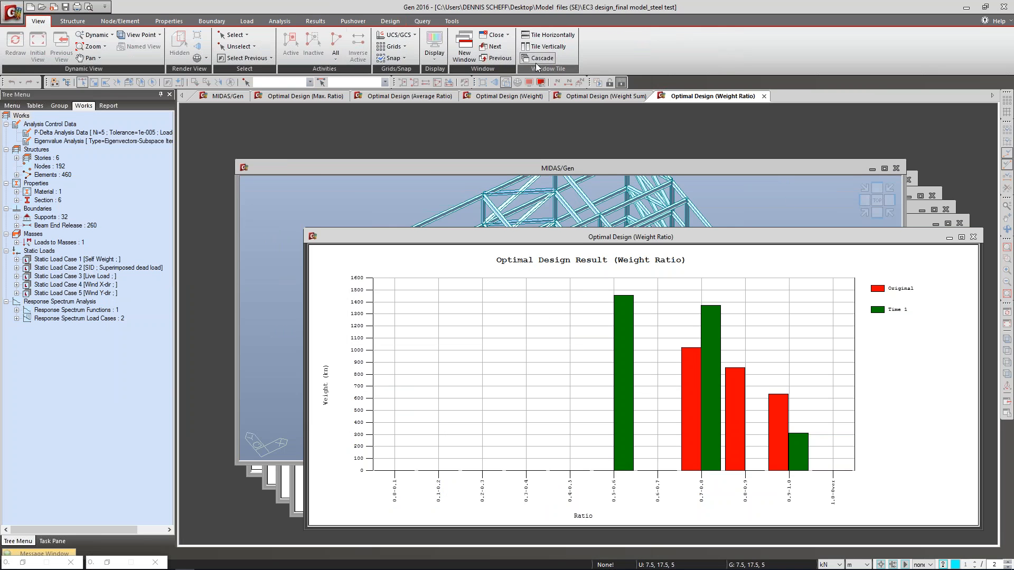
left_click(546, 46)
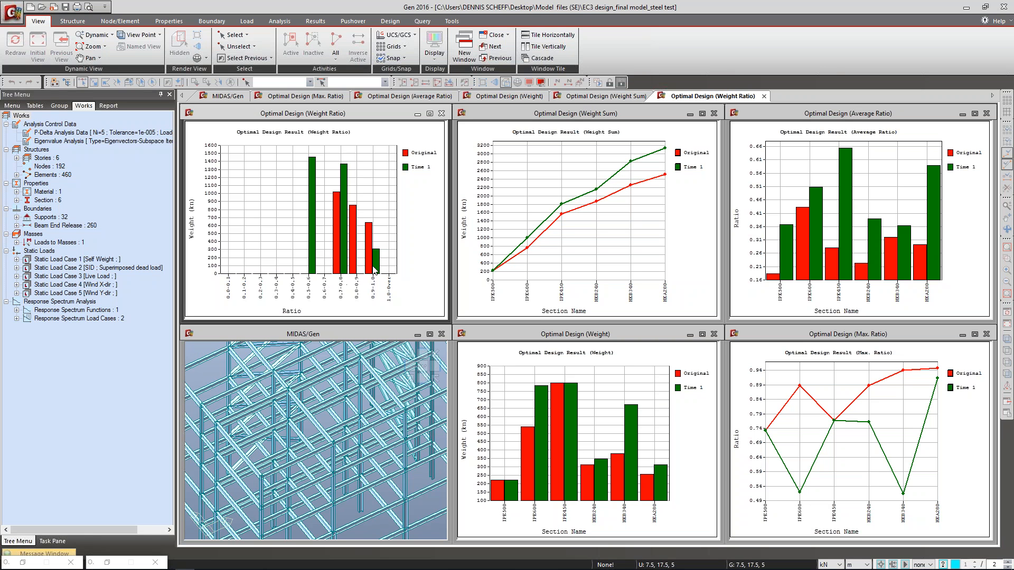
Step: Switch to the PowerPoint slide show and advance to the General Section Designer overview on slide 68
mouse_move(374, 270)
key("alt+Tab")
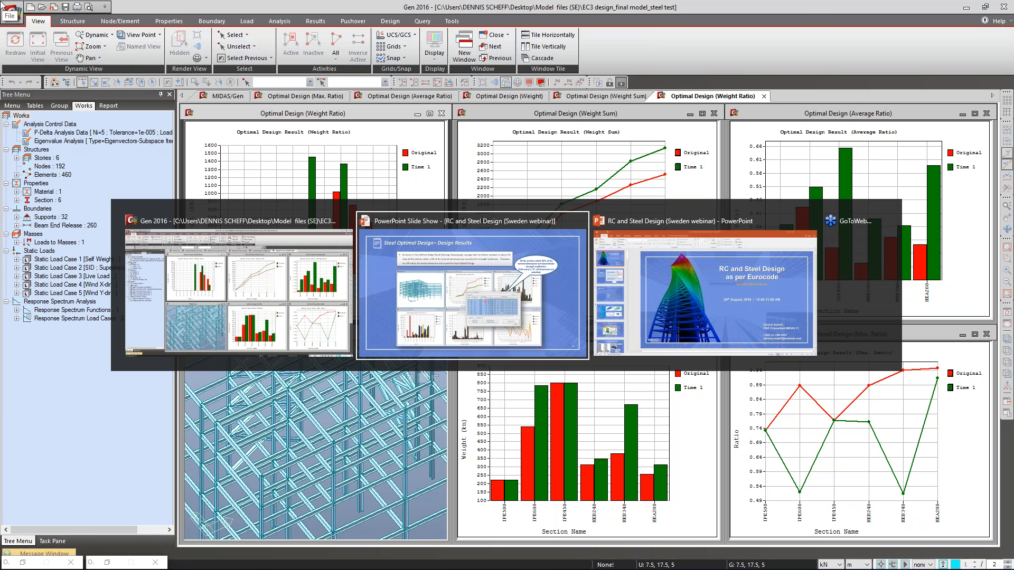
key("Right")
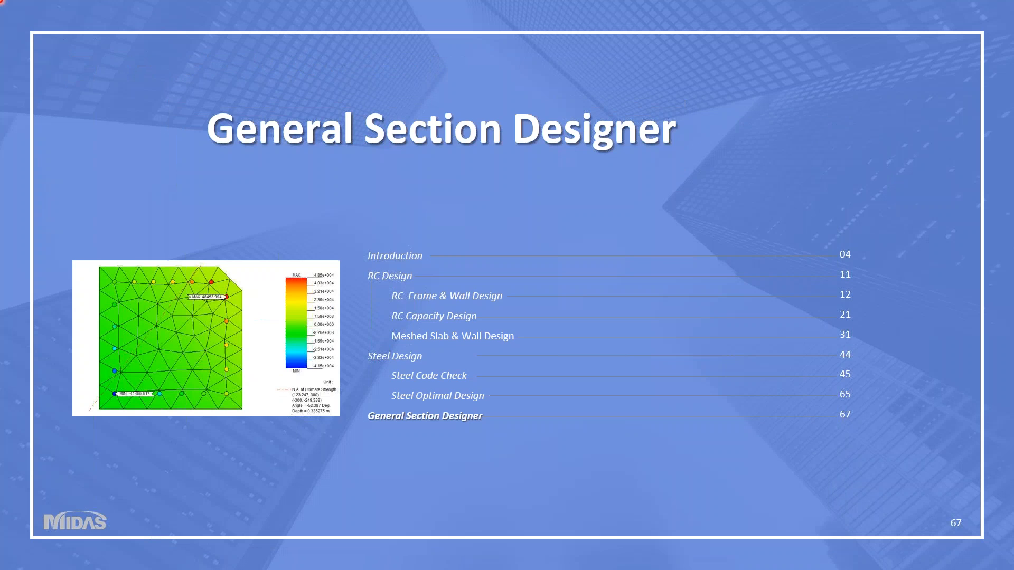
key("Right")
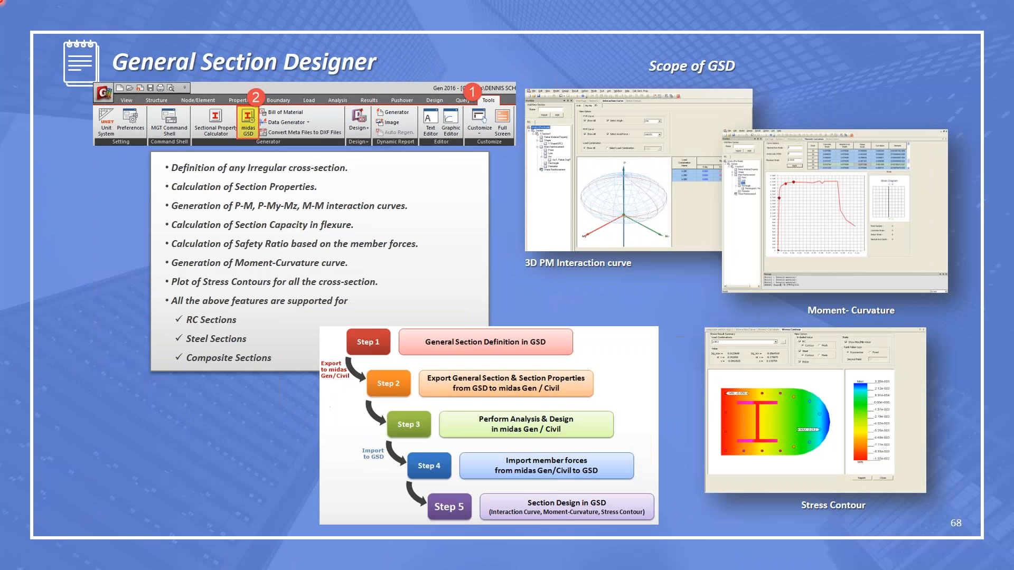
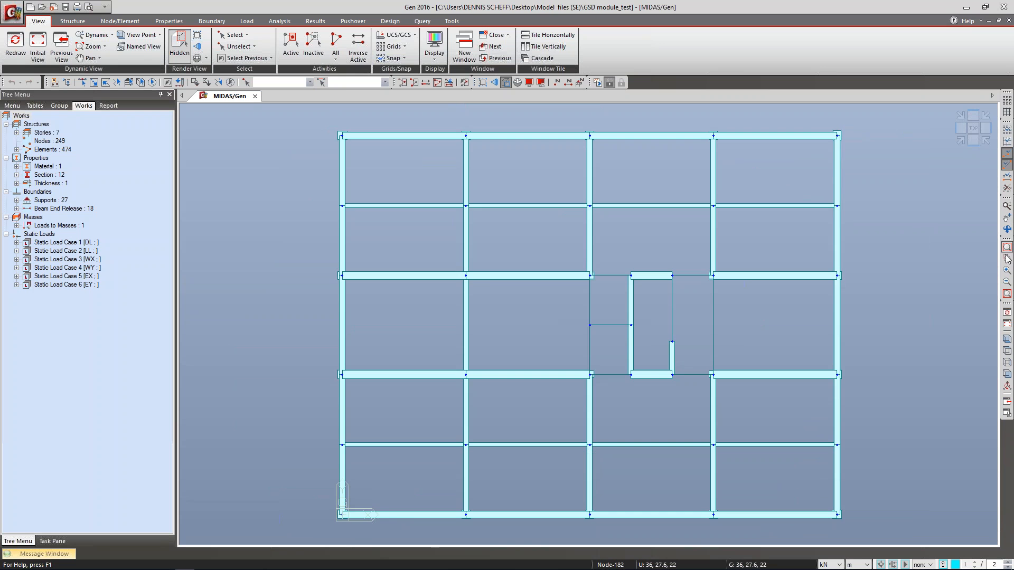
Step: Inspect the corner column in the plan and open the data for a new section
left_click_drag(815, 120, 873, 175)
left_click_drag(451, 141, 668, 349)
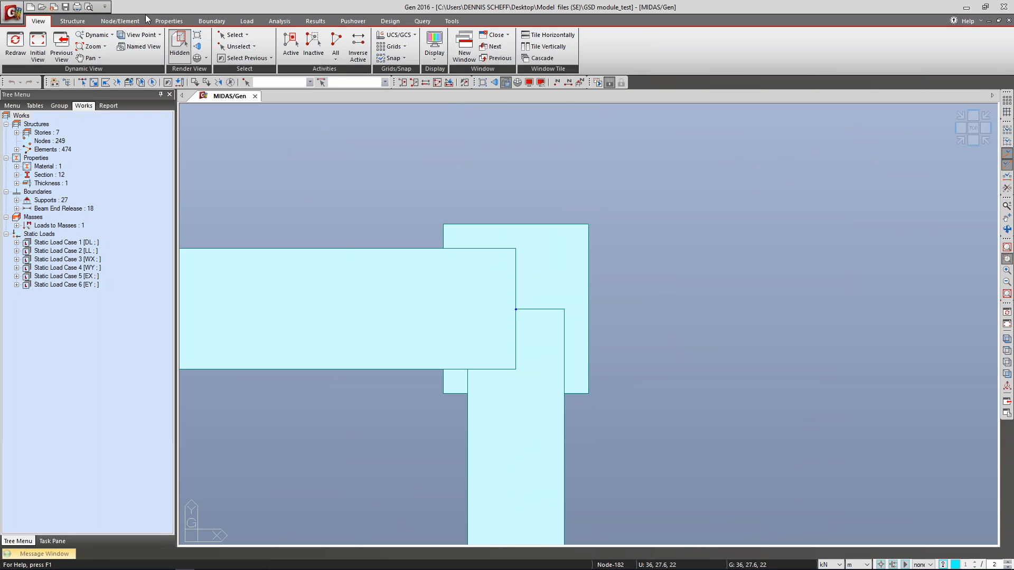
left_click(168, 21)
left_click(216, 50)
left_click(290, 99)
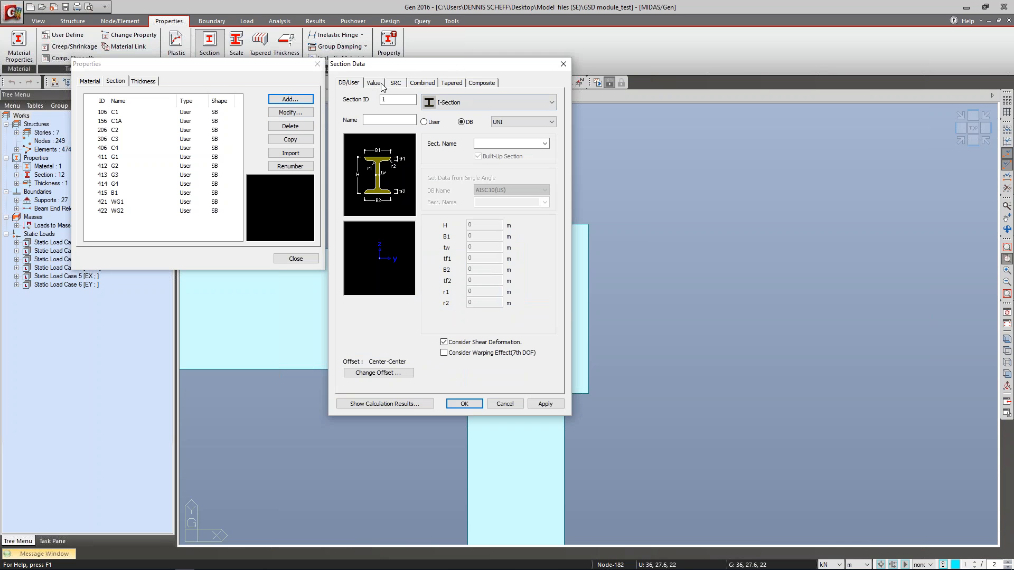
Step: Review the standard section shapes and the Value, SRC, Combined, Tapered and Composite section types, and close the section dialogs without adding a section
left_click(441, 103)
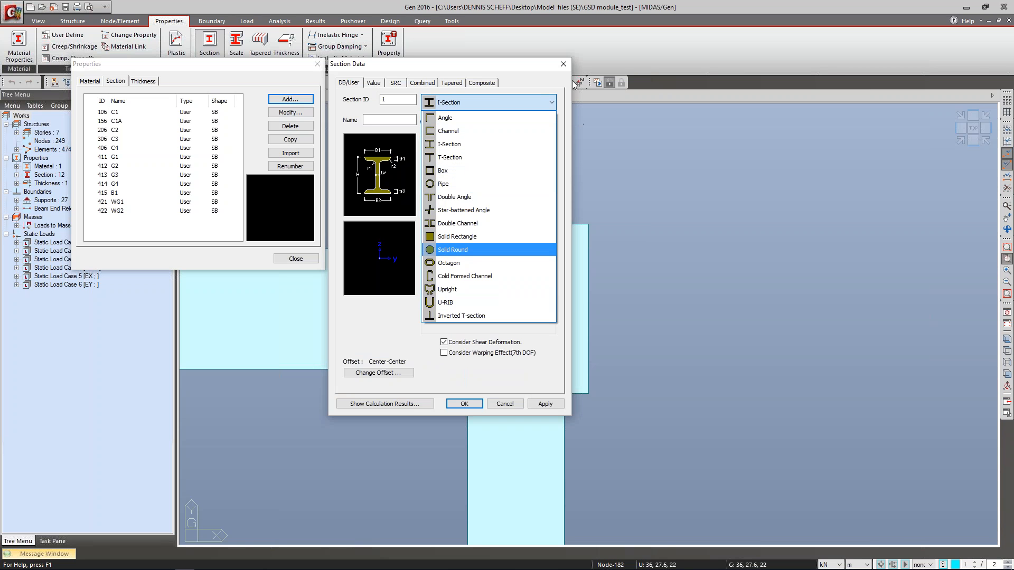
left_click(510, 65)
left_click(374, 83)
left_click(396, 83)
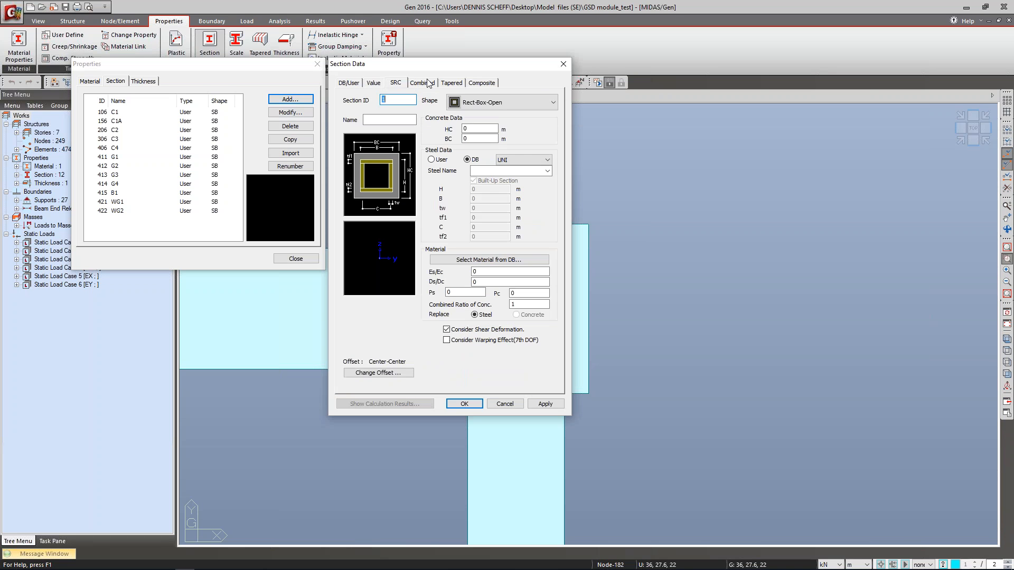
left_click(422, 83)
left_click(452, 83)
left_click(484, 83)
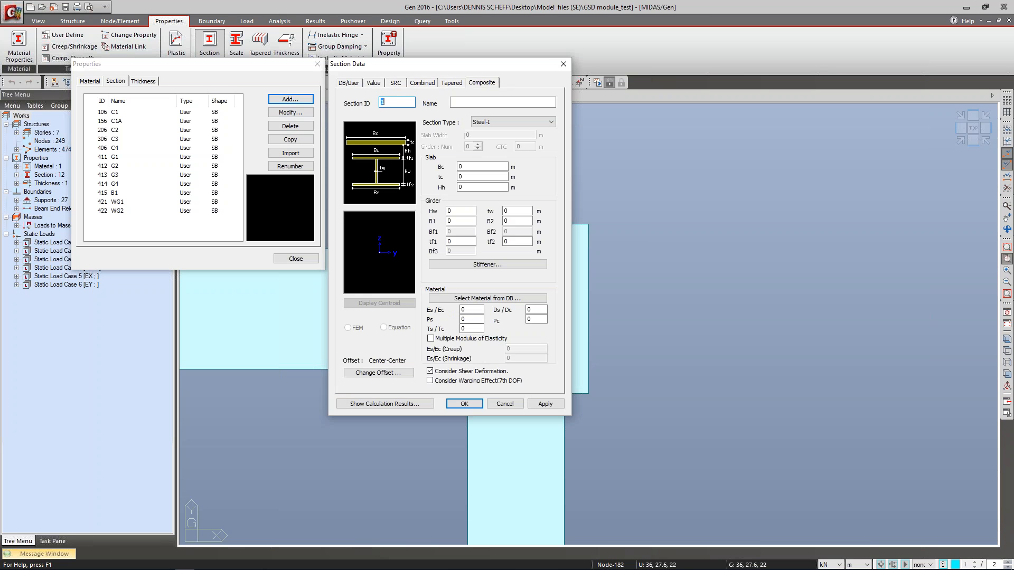
left_click(372, 86)
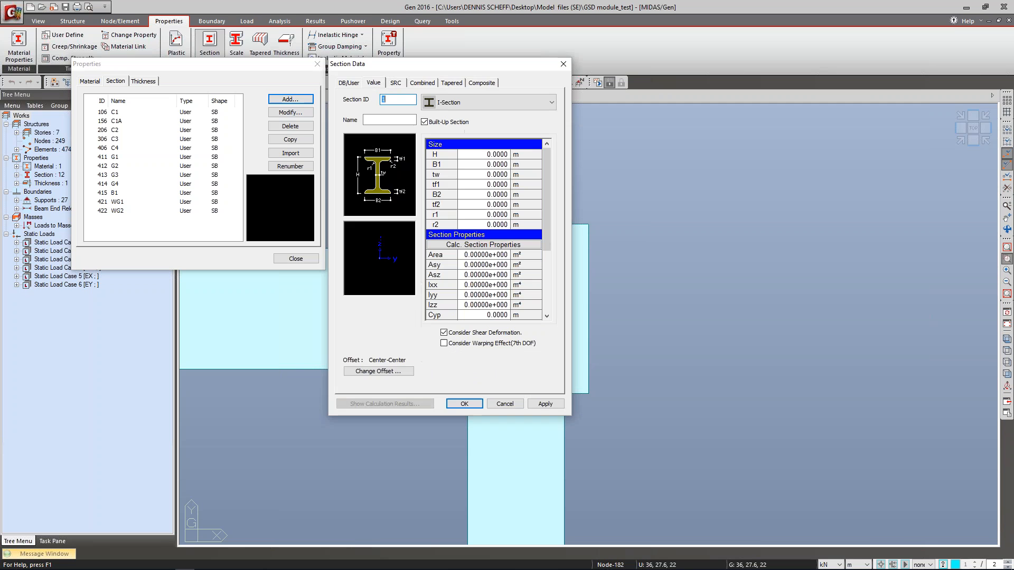
left_click(563, 65)
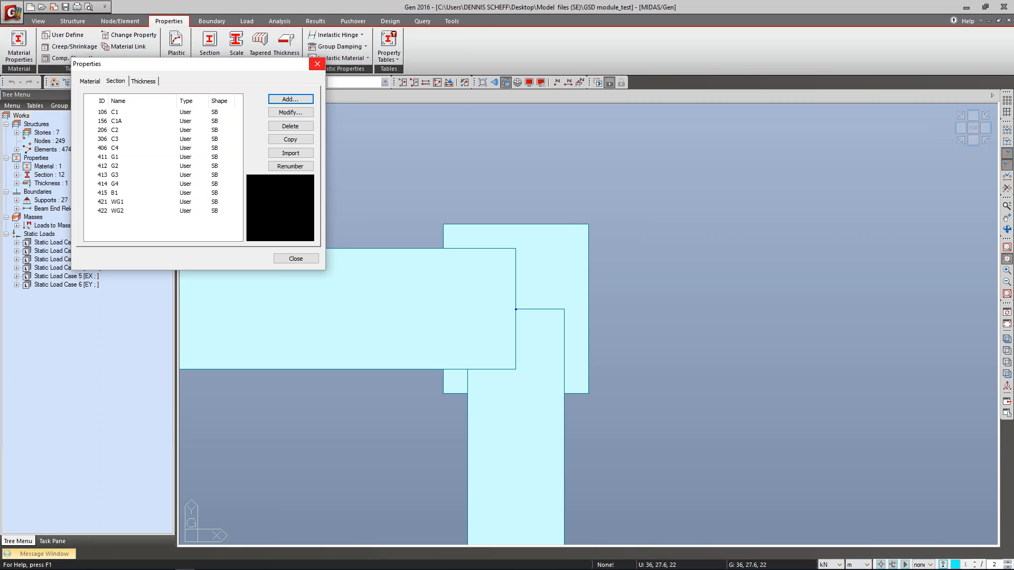
left_click(317, 64)
Step: Switch to midas GSD from midas Gen and set the grid spacing to 0.1, 0.1 m
left_click(452, 22)
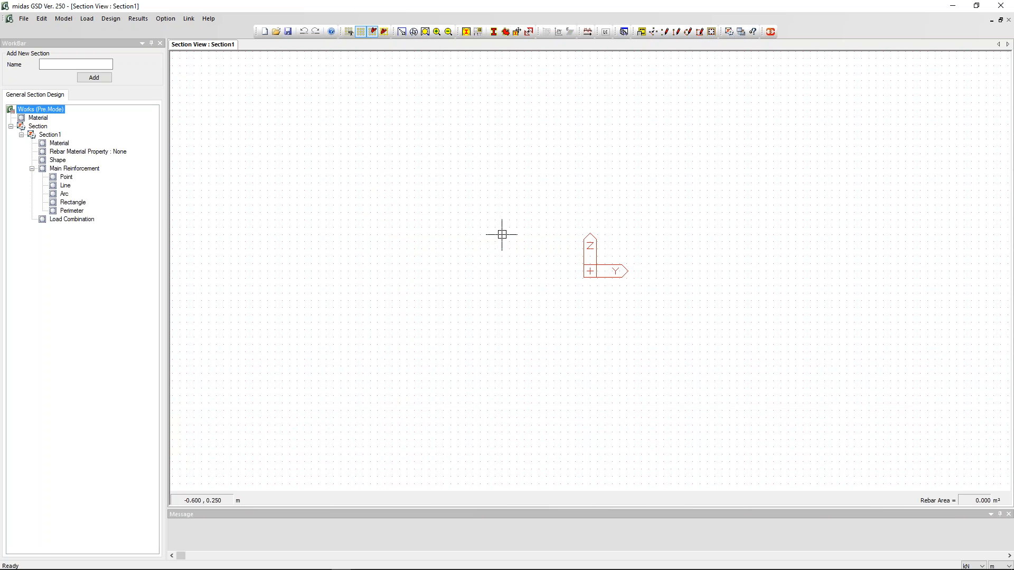
left_click(349, 31)
left_click(527, 272)
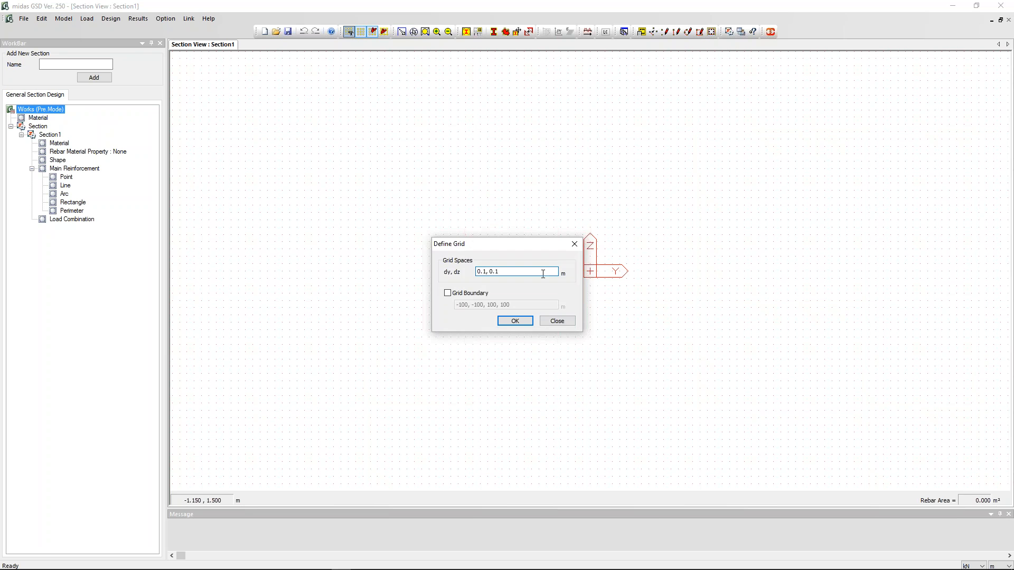
left_click(515, 321)
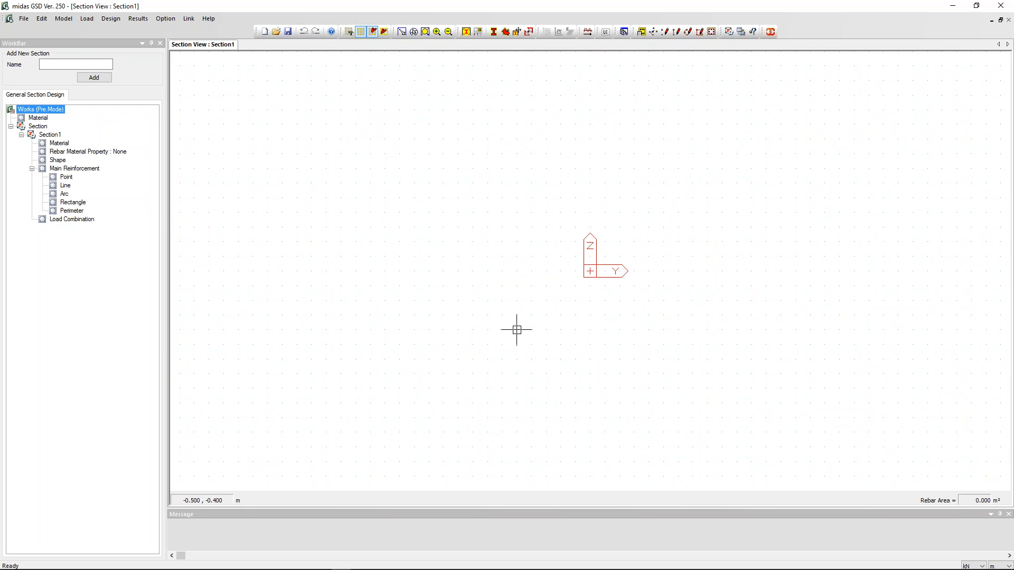
Step: Review the basic shapes available for Section1 and close the shape data without adding one
left_click(58, 160)
right_click(59, 161)
left_click(88, 166)
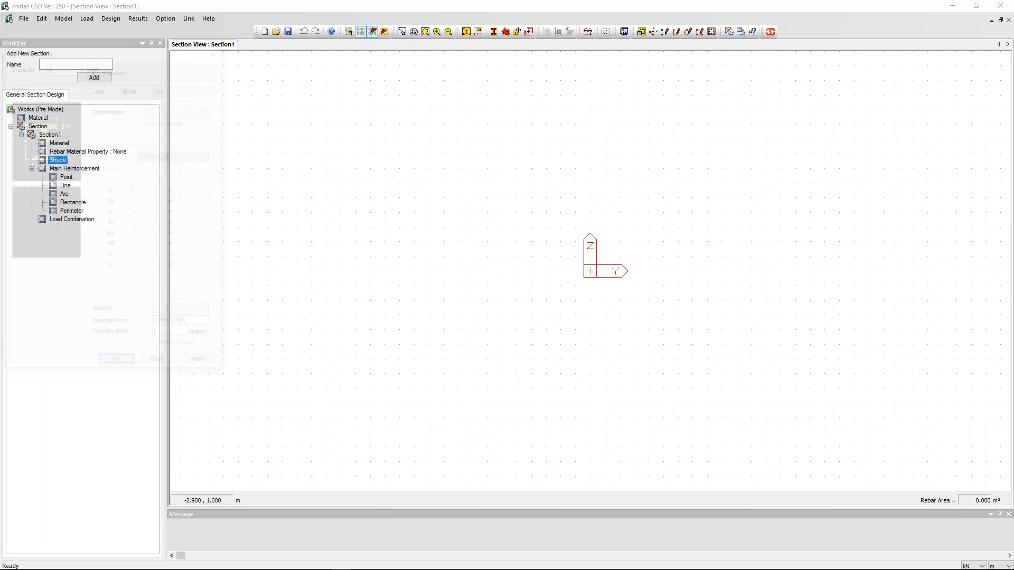
left_click(141, 68)
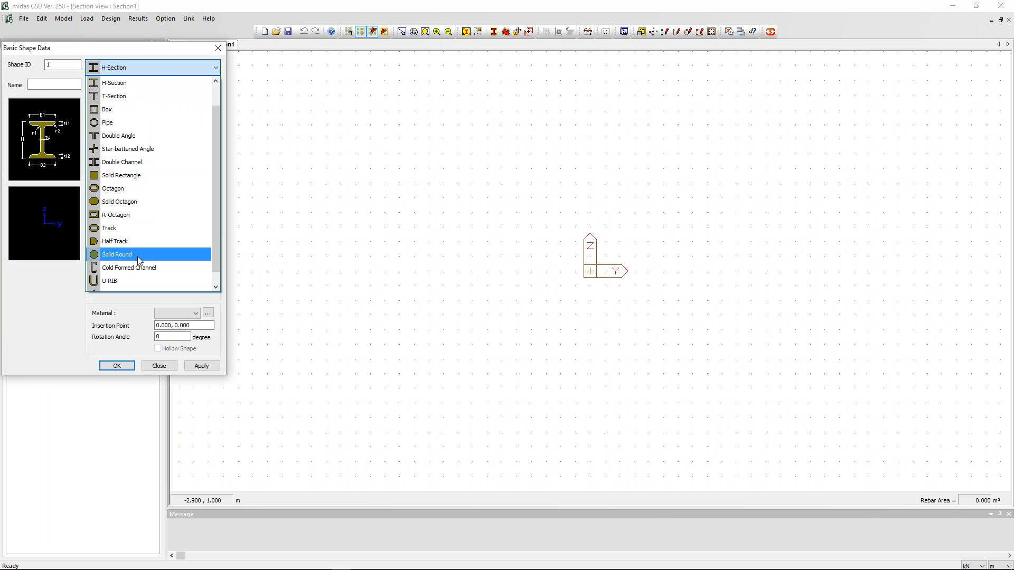
left_click(66, 318)
left_click(217, 48)
Step: Draw a five-point general shape in Section1 through (-0.2, -0.6), (0.4, -0.6), (0.4, -0.1), (0.2, 0.1) and (-0.2, 0.1) m
right_click(62, 160)
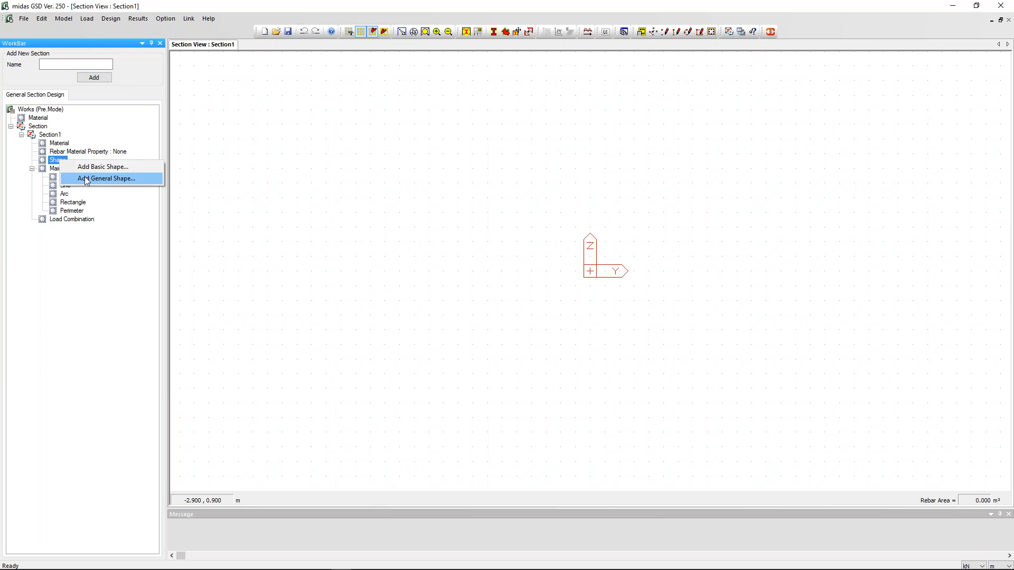
left_click(101, 179)
left_click_drag(75, 47, 217, 107)
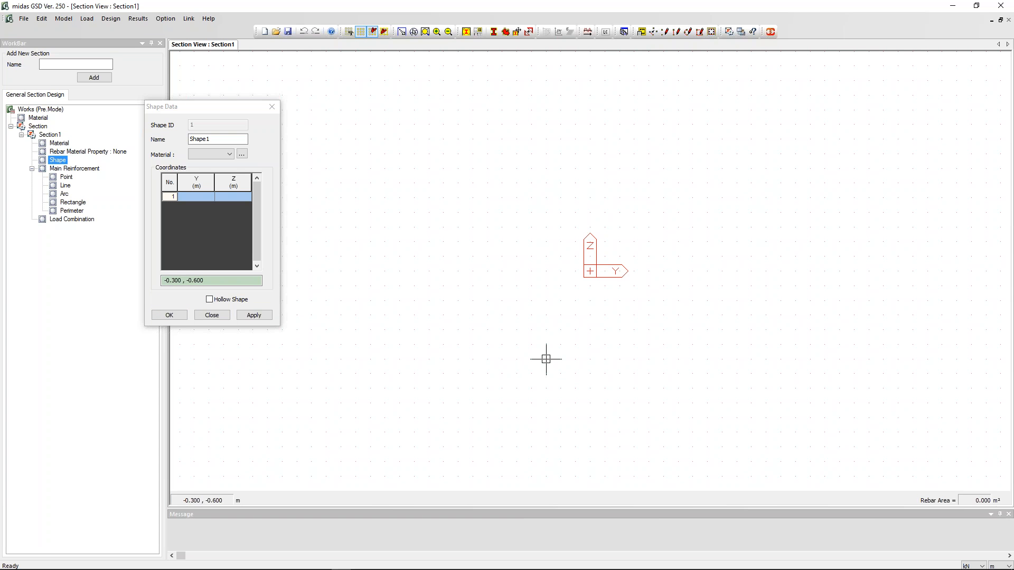
left_click(560, 359)
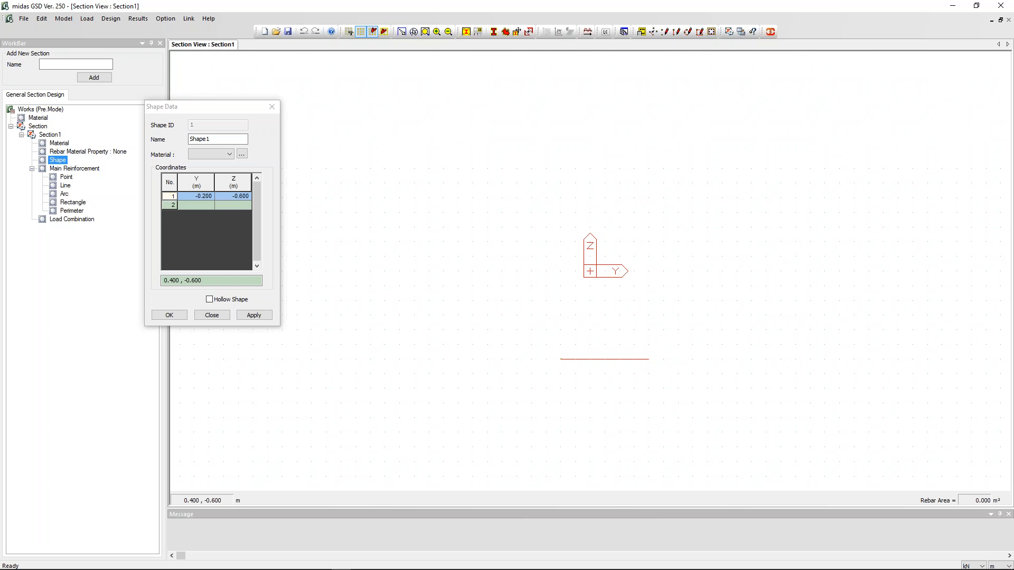
left_click(649, 359)
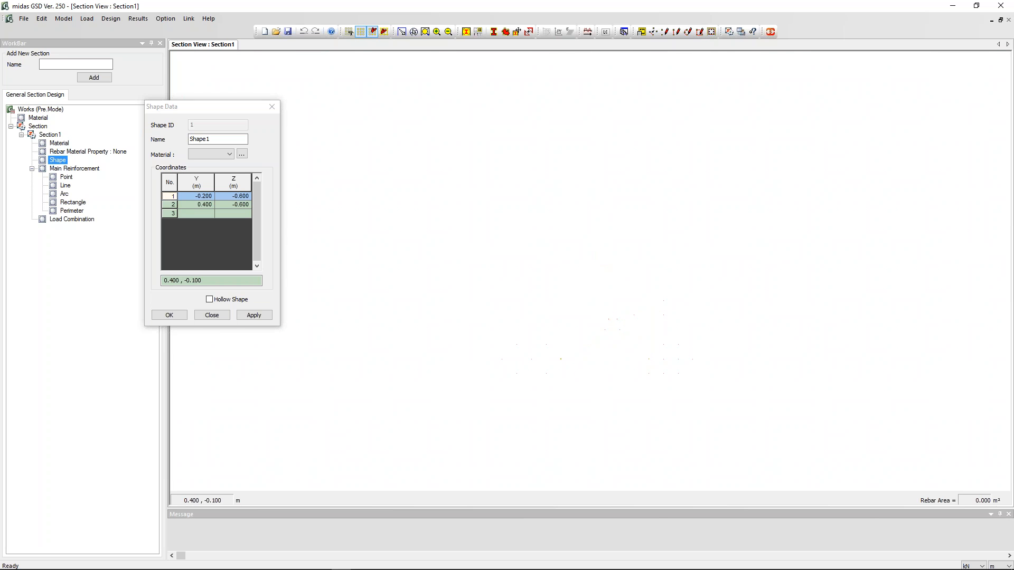
right_click(652, 287)
left_click(674, 311)
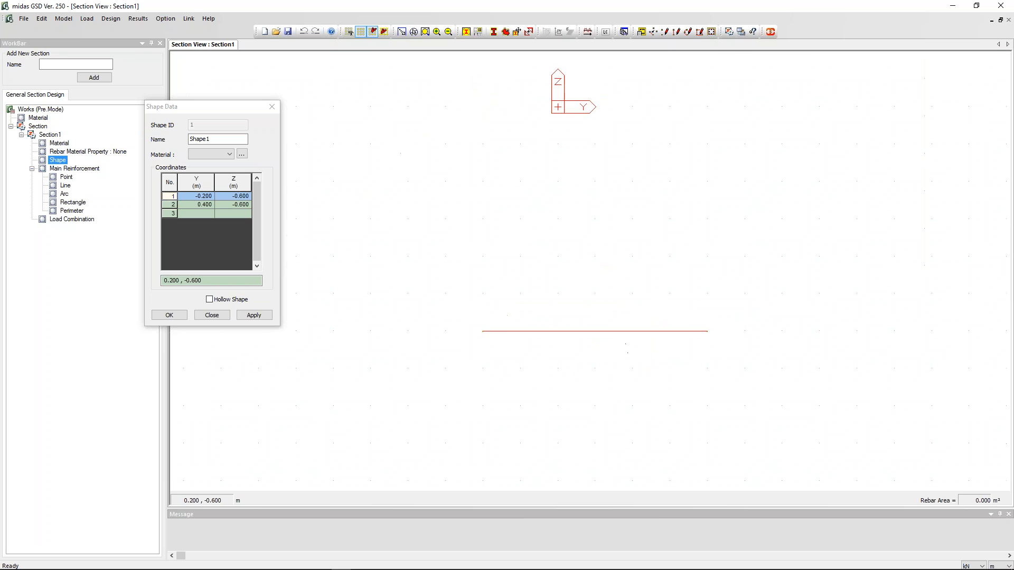
left_click(707, 143)
middle_click_drag(708, 141, 678, 213)
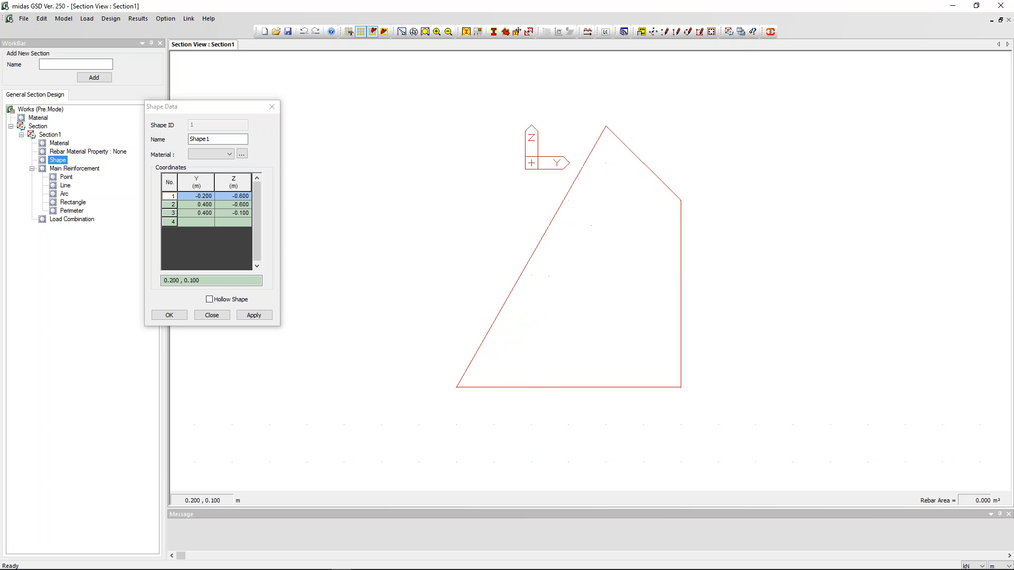
left_click(605, 125)
left_click(456, 126)
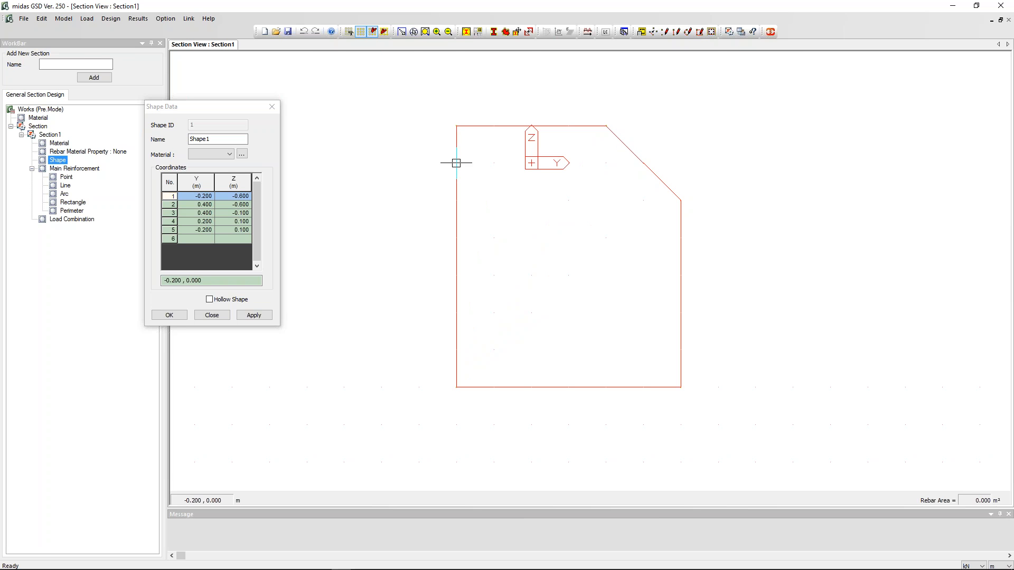
Step: Add an RC material with standard EN04(RC) and grade C30/37, and create Shape1 with it
left_click(242, 154)
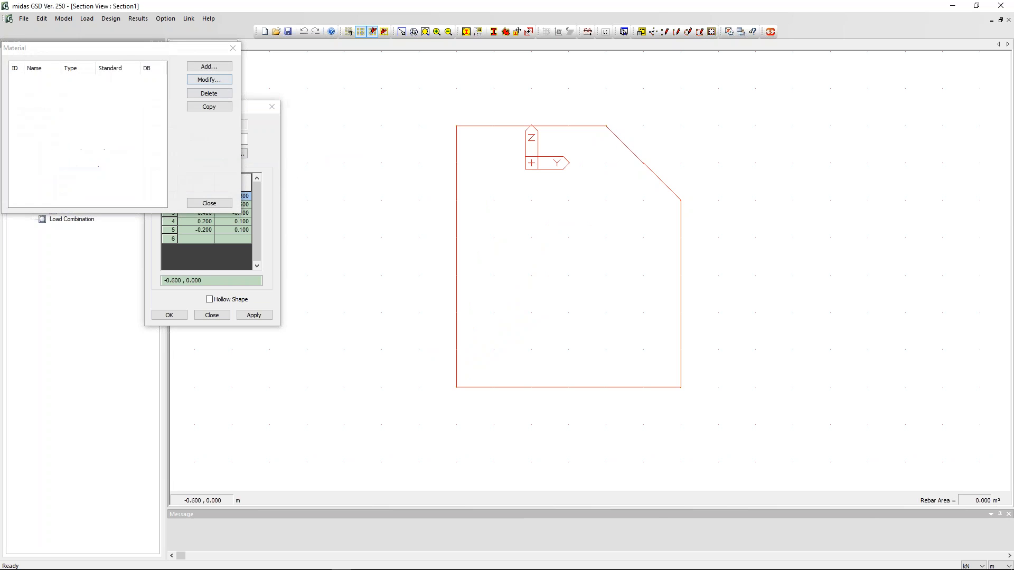
left_click_drag(183, 50, 320, 218)
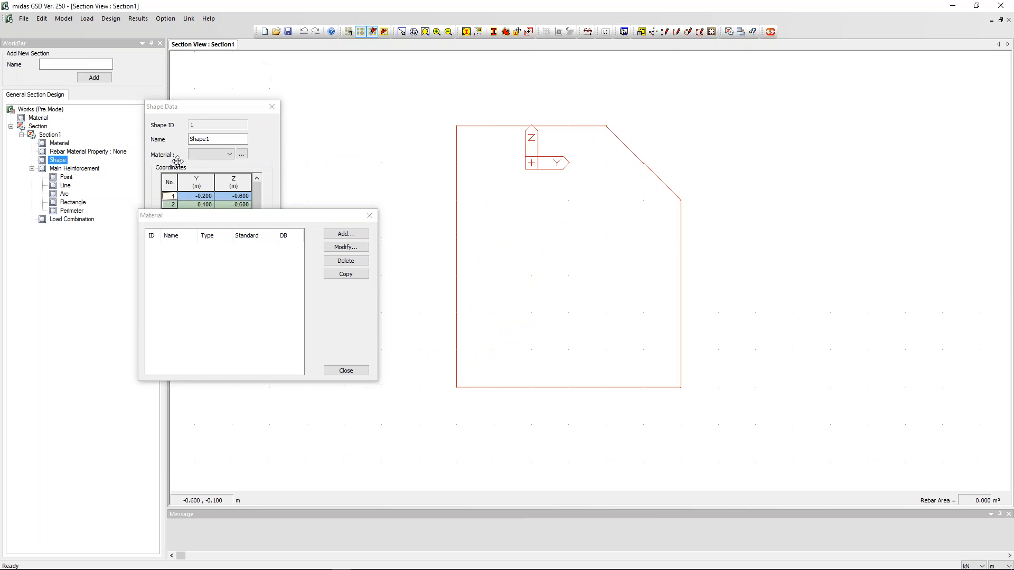
left_click(346, 234)
left_click(609, 172)
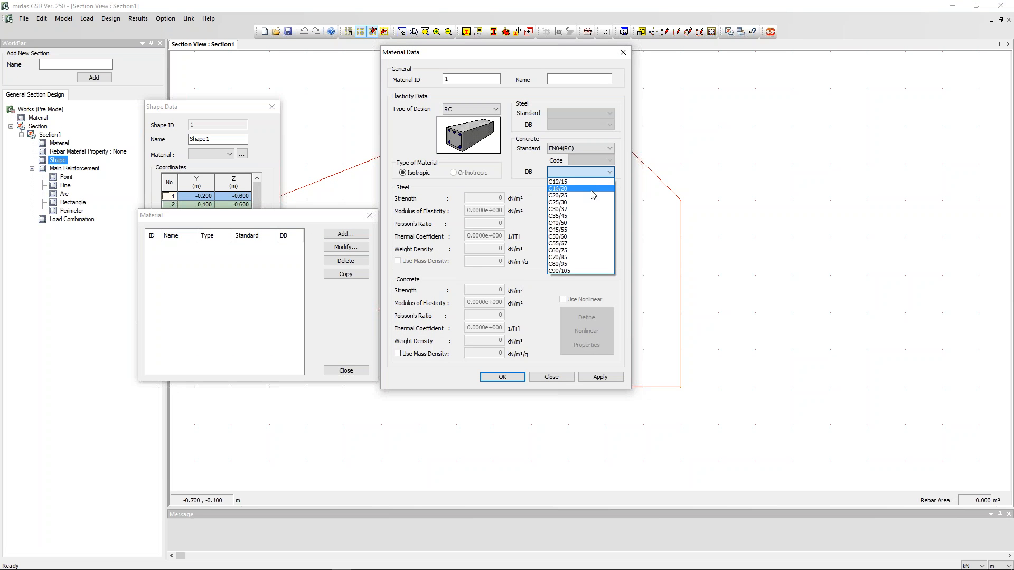
left_click(575, 209)
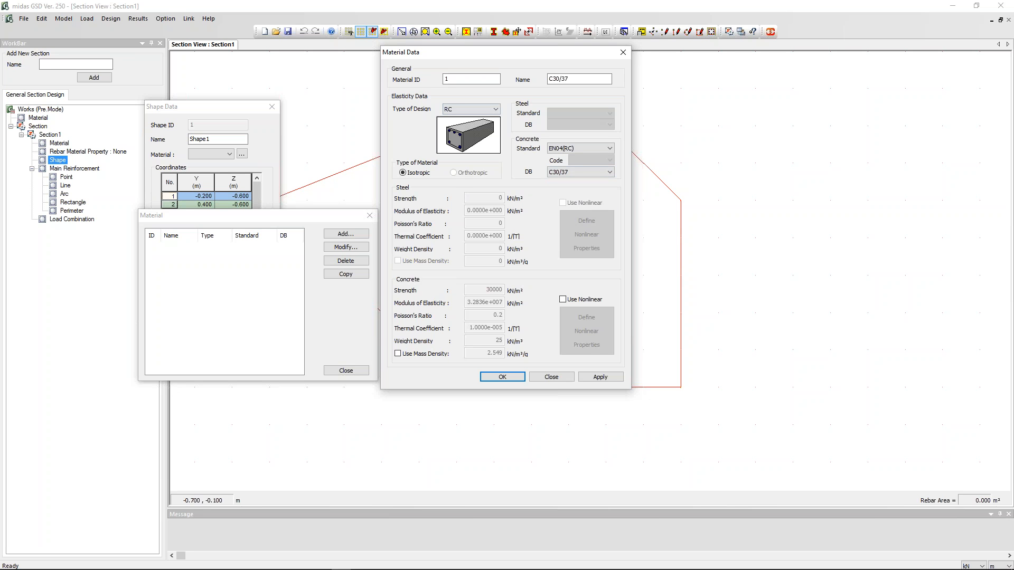
left_click(497, 110)
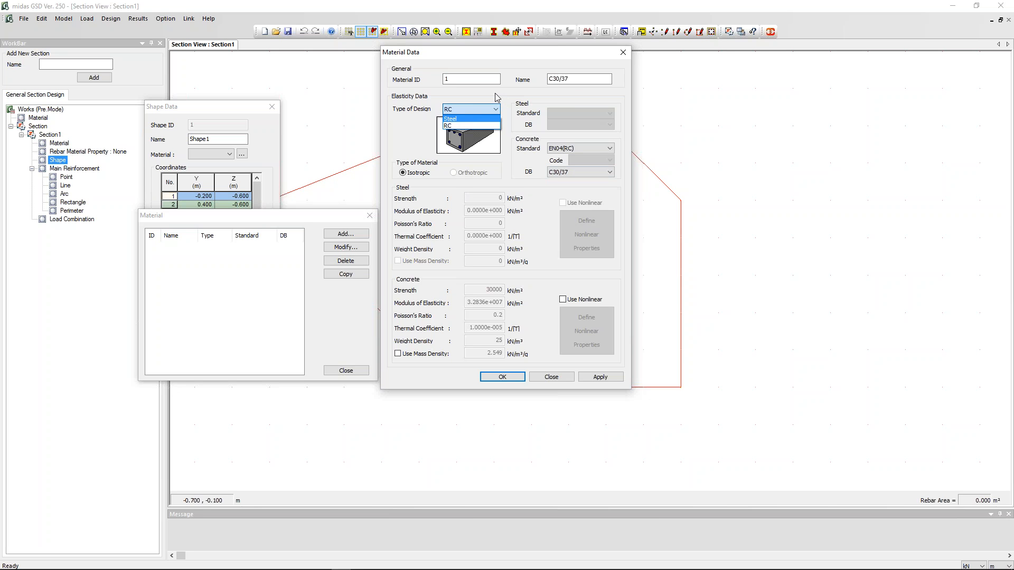
left_click(497, 97)
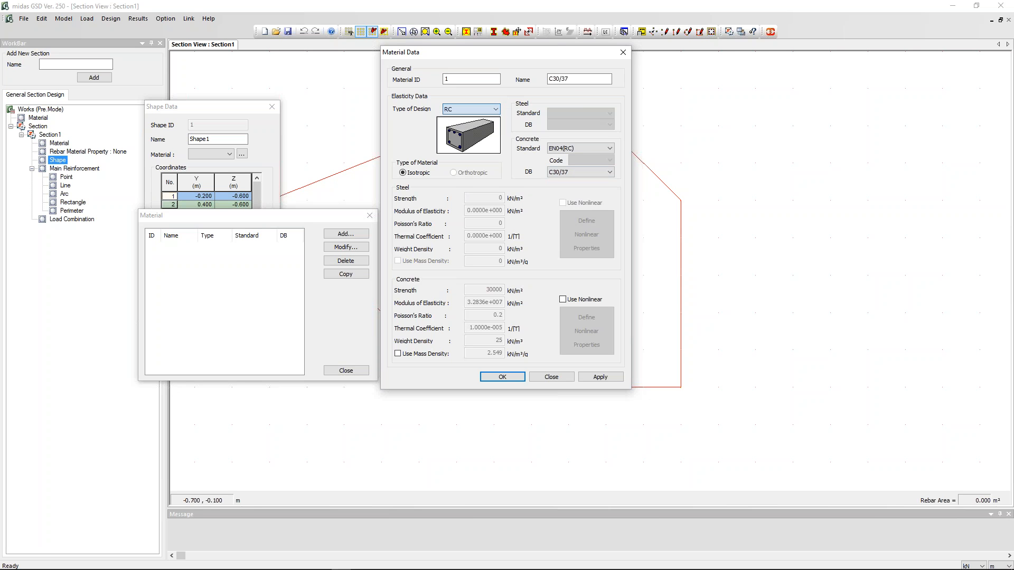
left_click(503, 377)
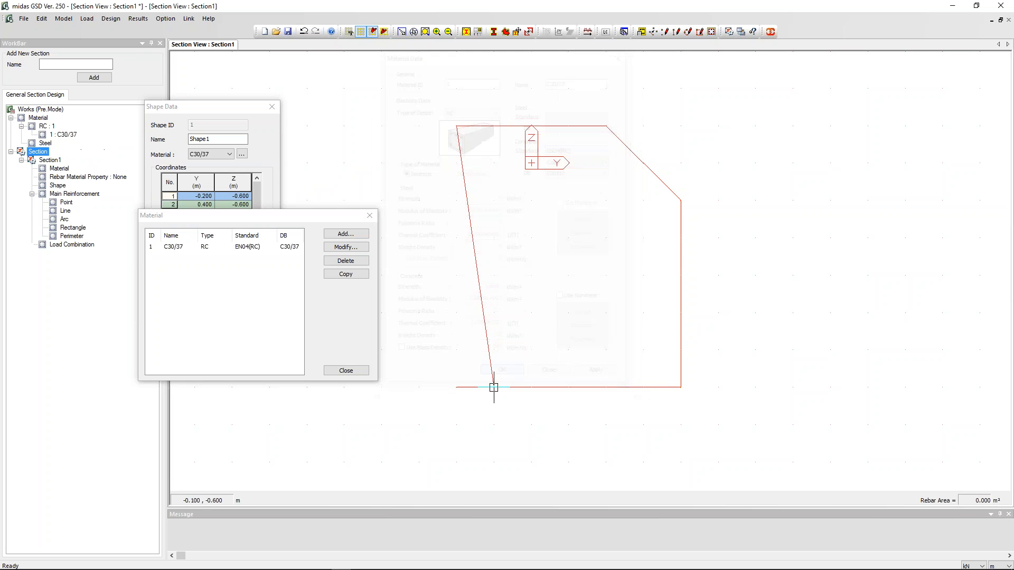
left_click(352, 371)
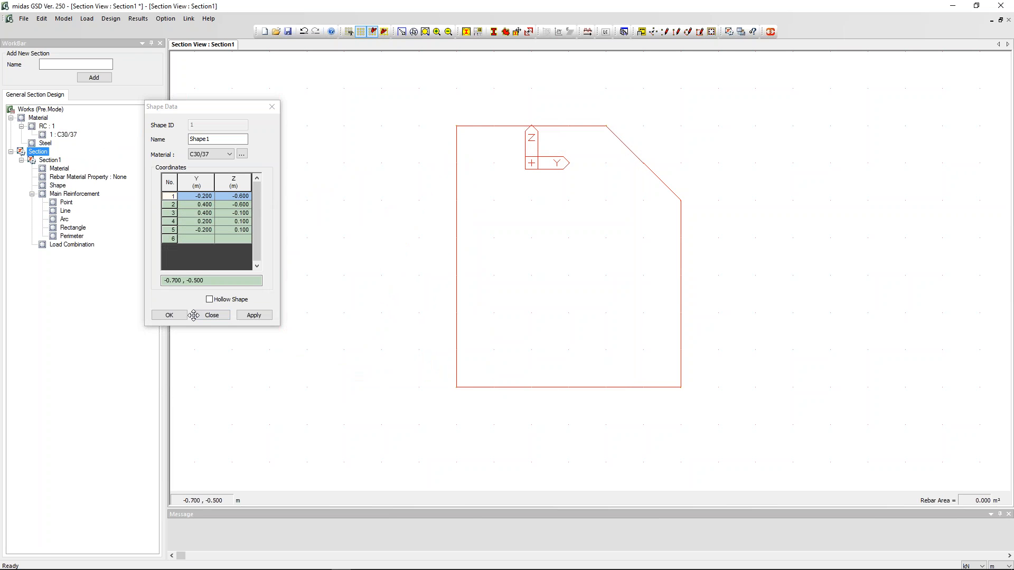
left_click(169, 314)
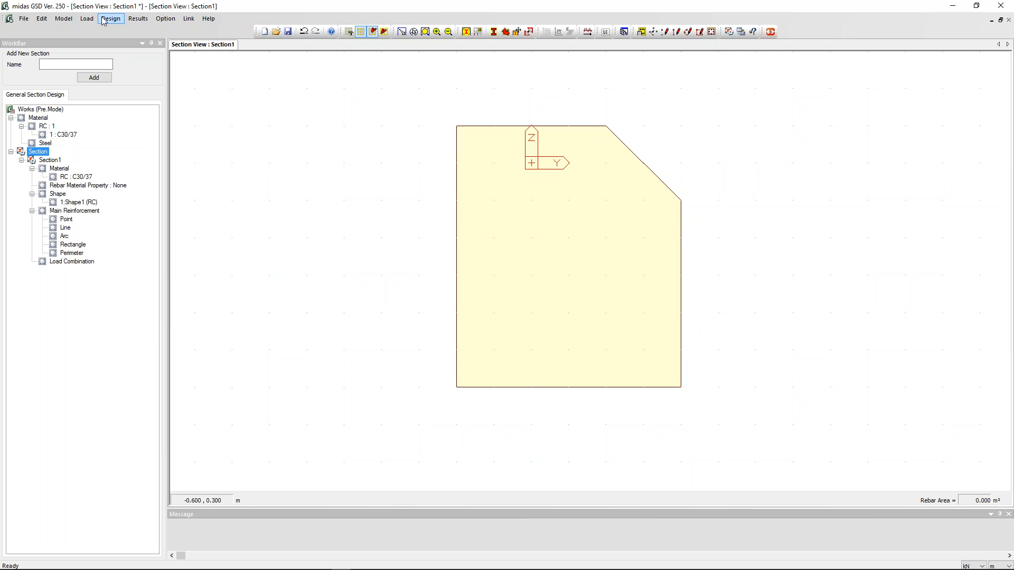
Step: Calculate the section properties of Section1 with a 0.1 m mesh size and RC base material, and review them
left_click(63, 19)
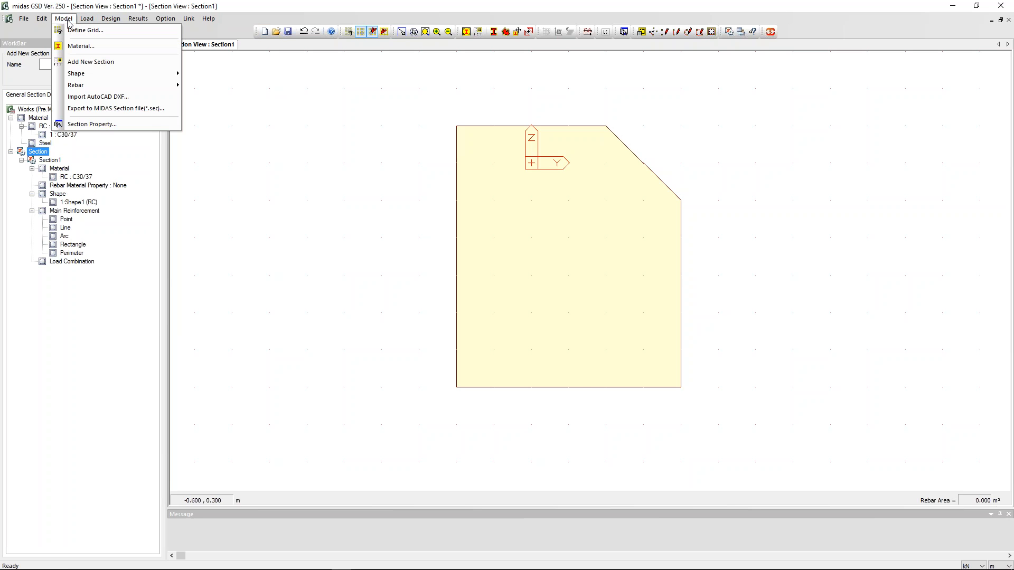
left_click(92, 124)
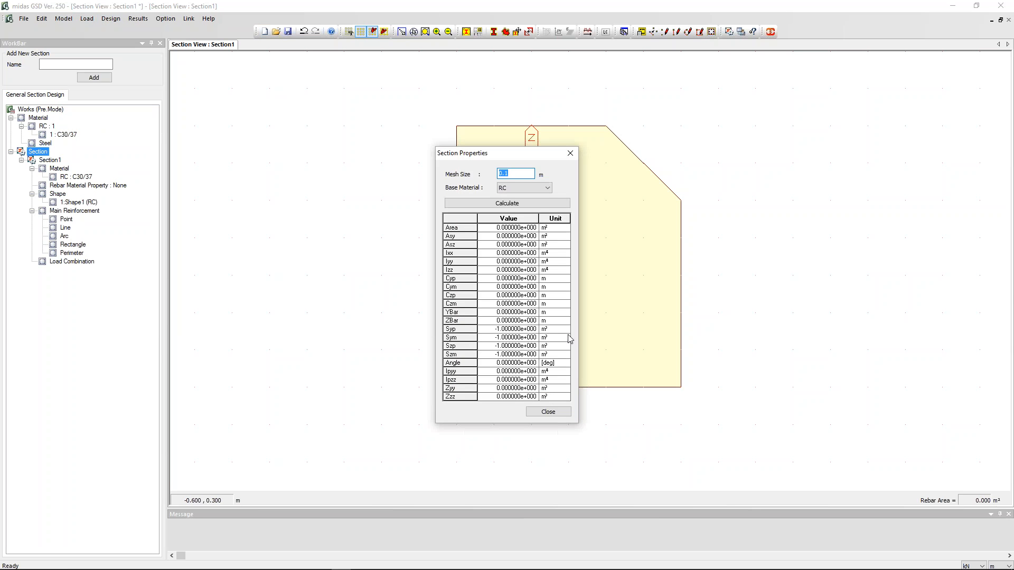
left_click(516, 204)
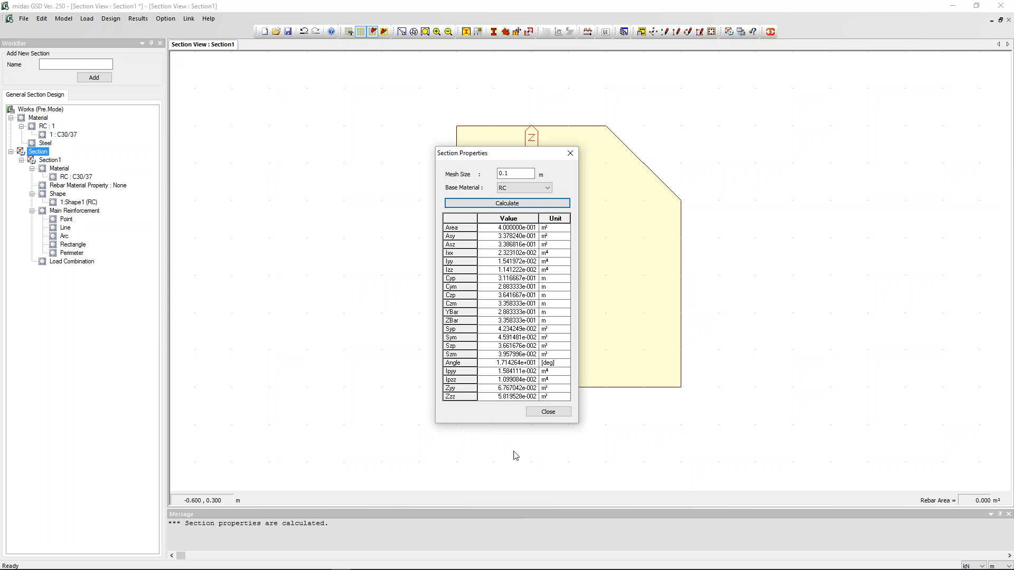
left_click_drag(503, 153, 334, 154)
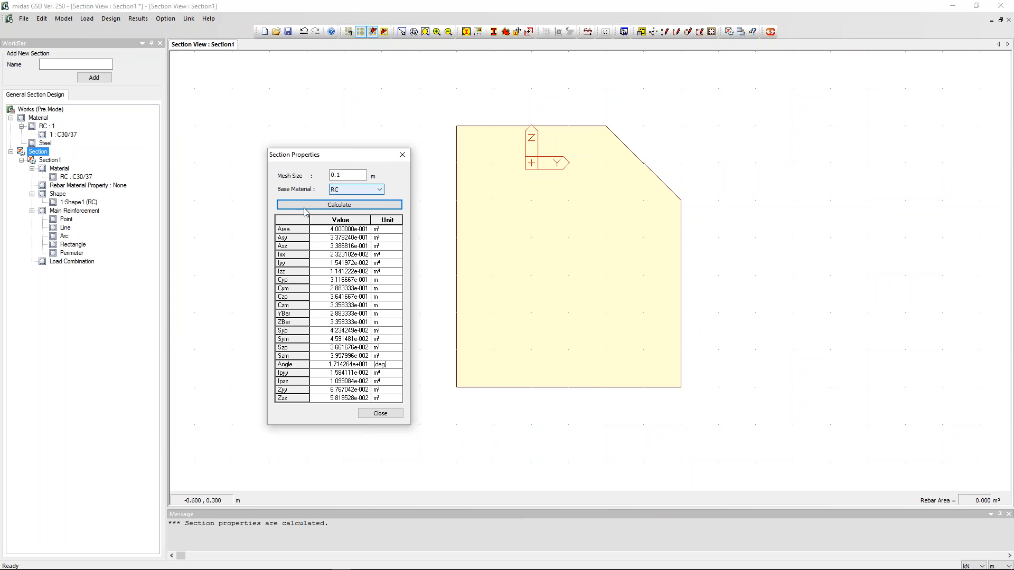
left_click(381, 414)
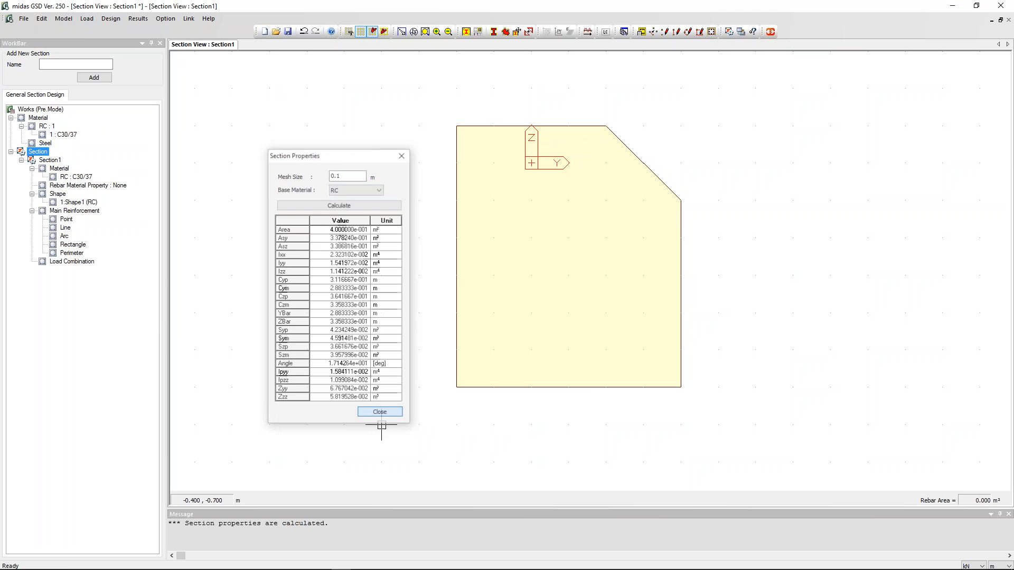
Step: Export the section to the MIDAS section file test section1.sec in the Model files (SE) folder
left_click(64, 19)
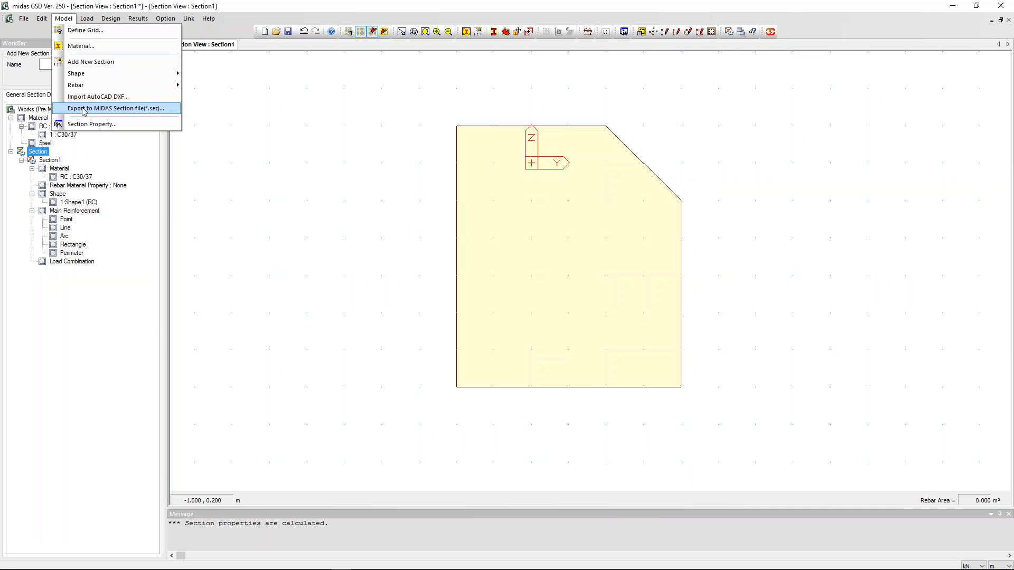
left_click(113, 111)
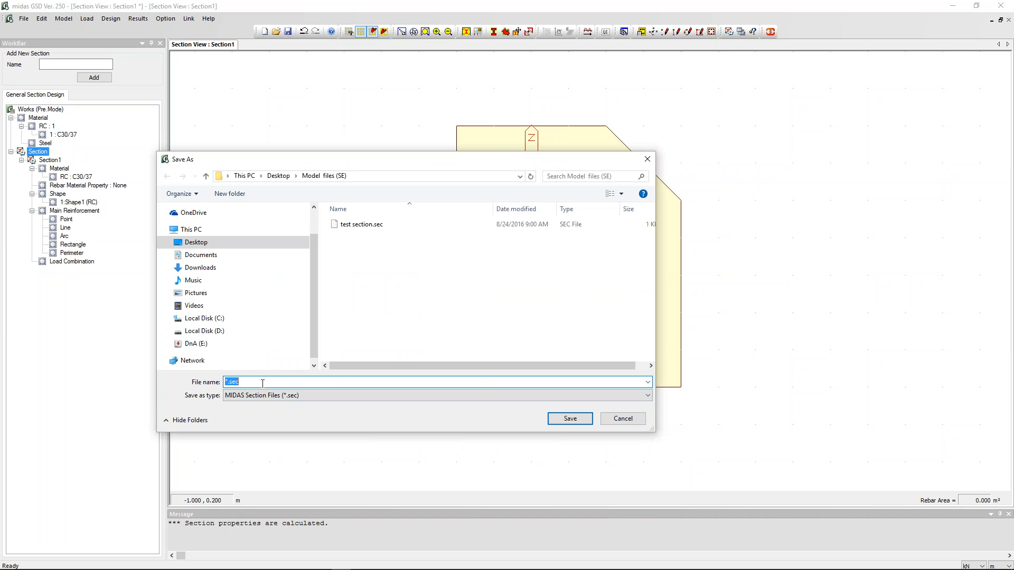
left_click_drag(229, 380, 221, 381)
left_click(569, 420)
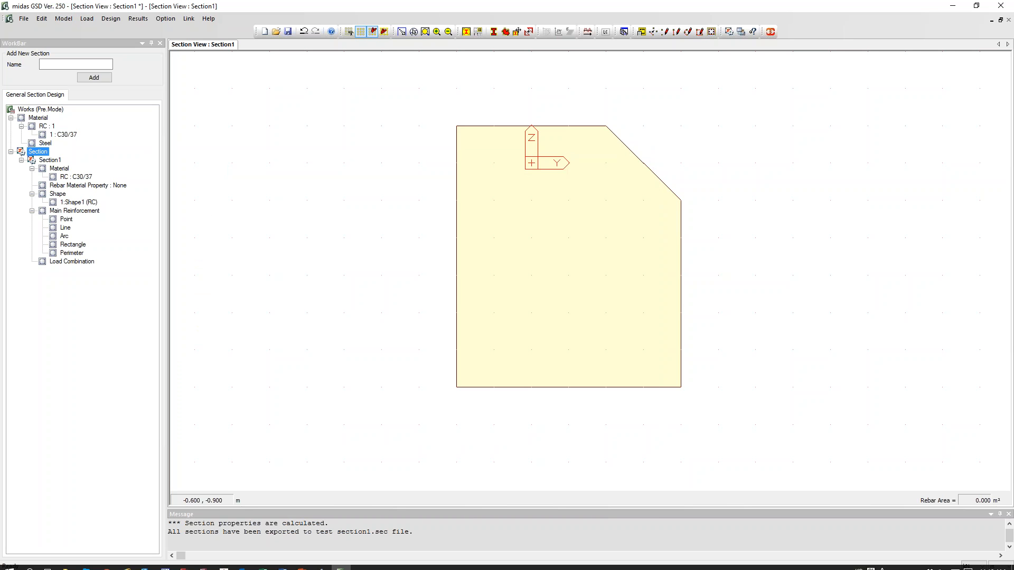
Step: Switch to midas Gen and check where the C4 section is used in the isometric and plan views
left_click(184, 564)
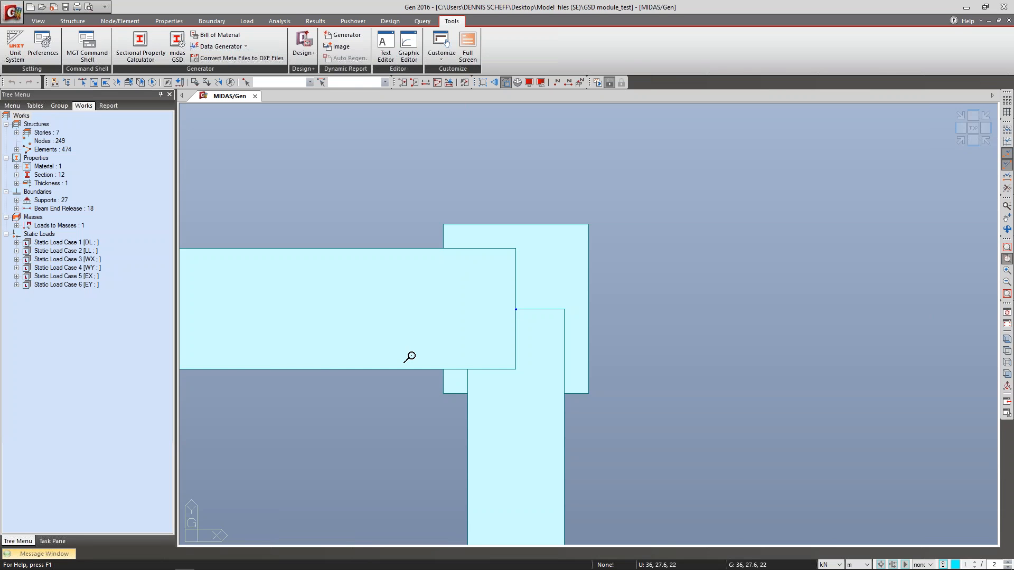
scroll(465, 359, "down", 3)
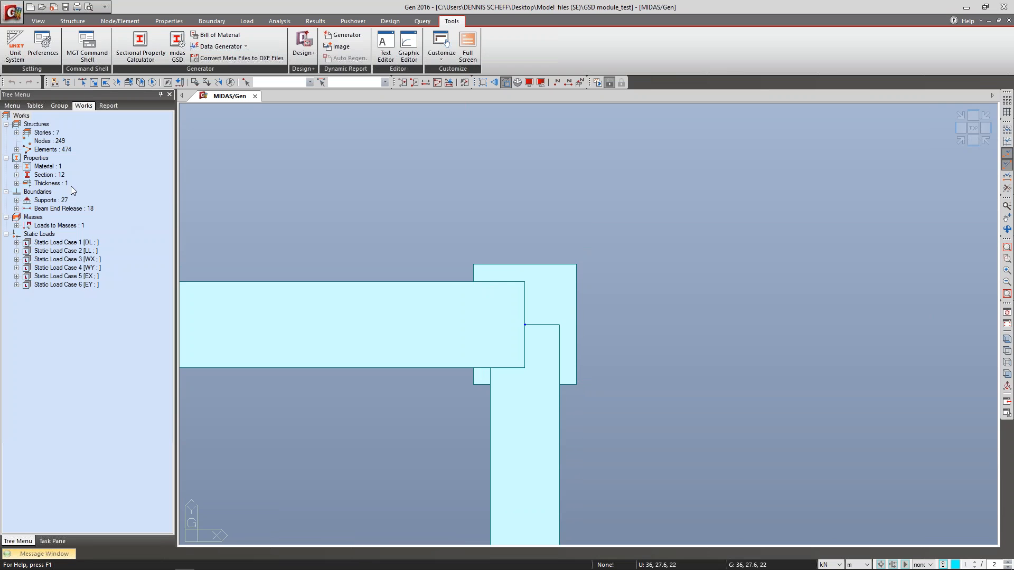
left_click(17, 175)
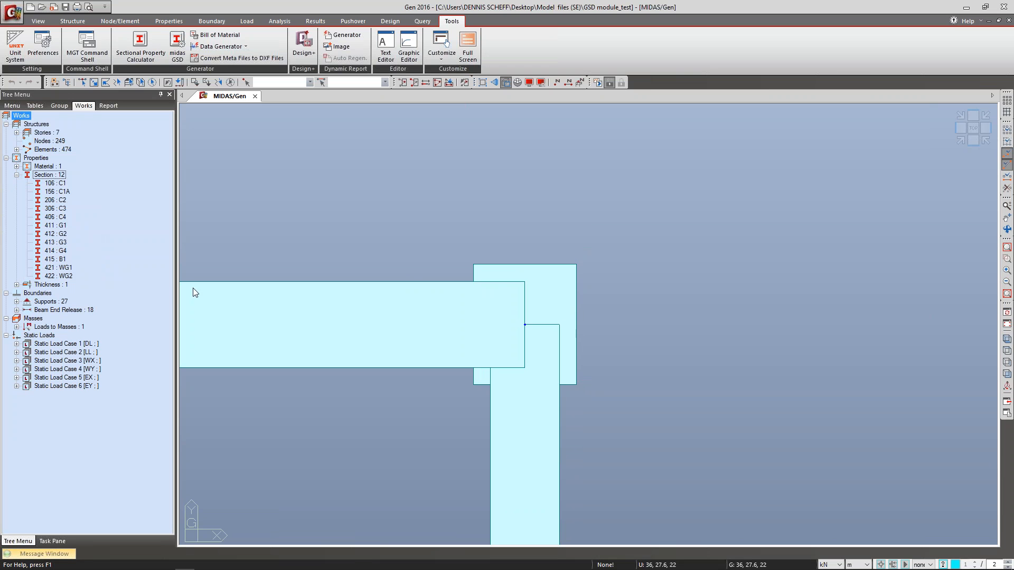
left_click(63, 216)
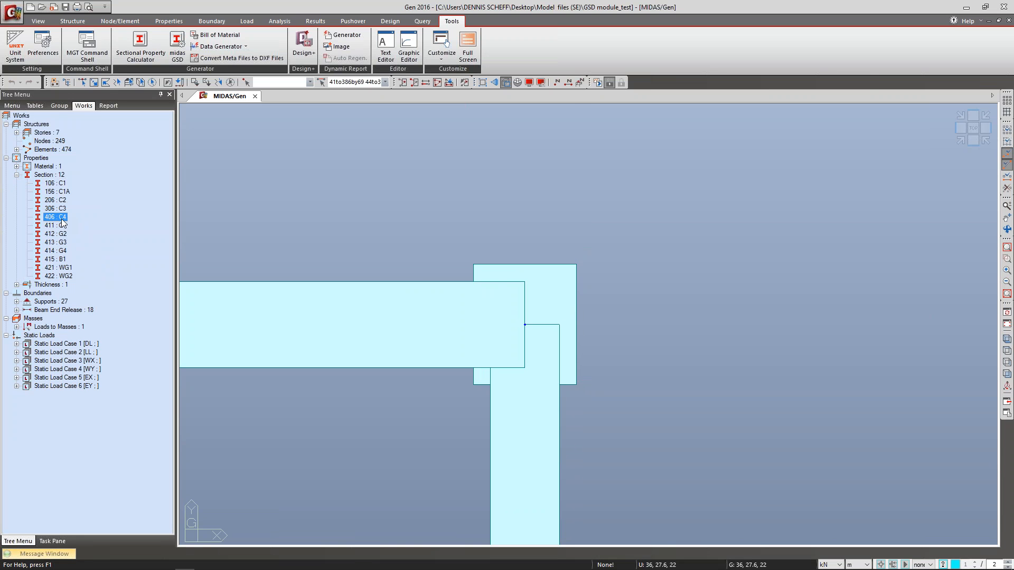
middle_click_drag(638, 312, 765, 310, "ctrl")
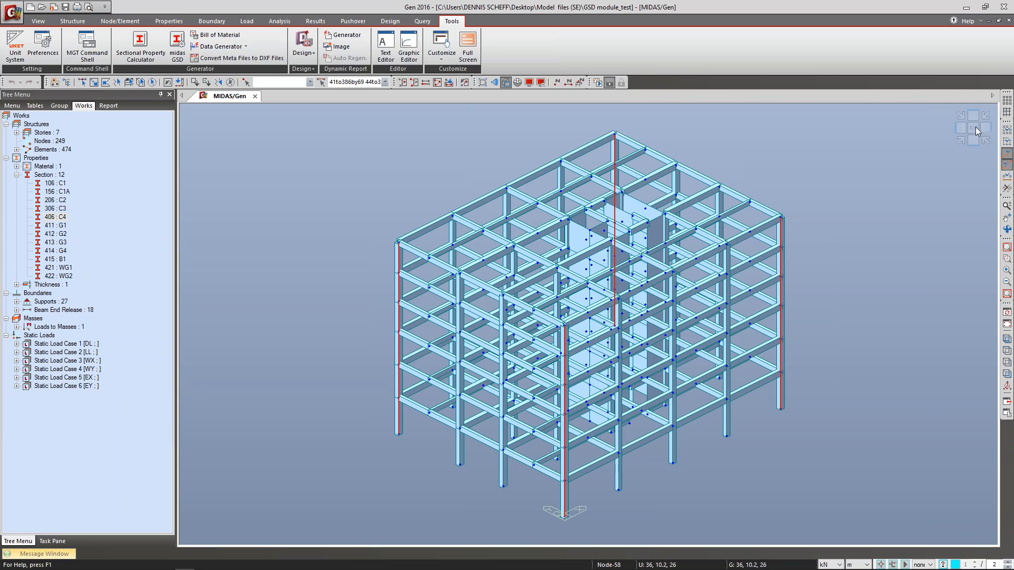
left_click(980, 128)
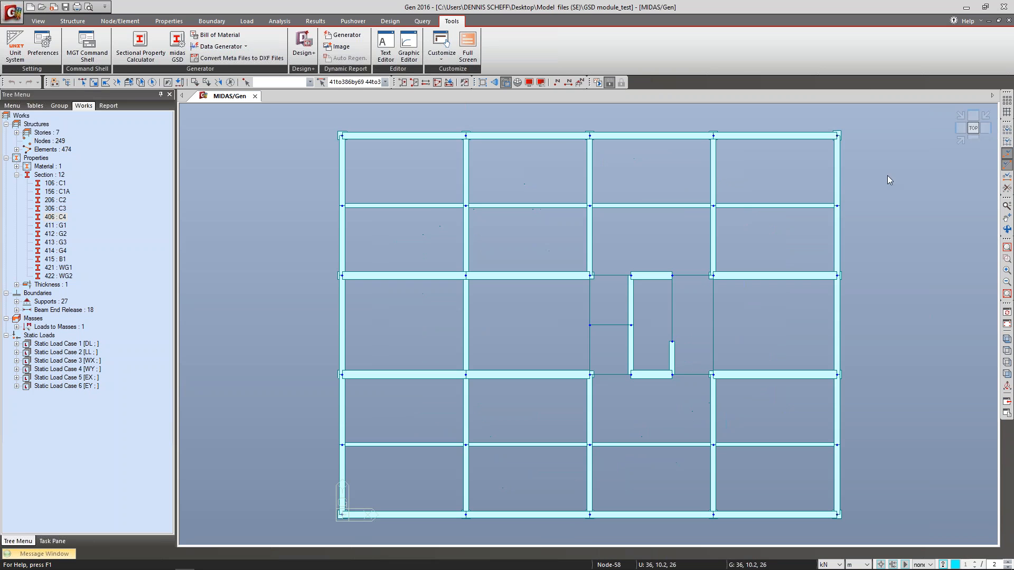
Step: Start a new section definition and set it to a Value-type General Section
left_click(169, 22)
left_click(210, 44)
left_click_drag(158, 23, 246, 77)
left_click(307, 96)
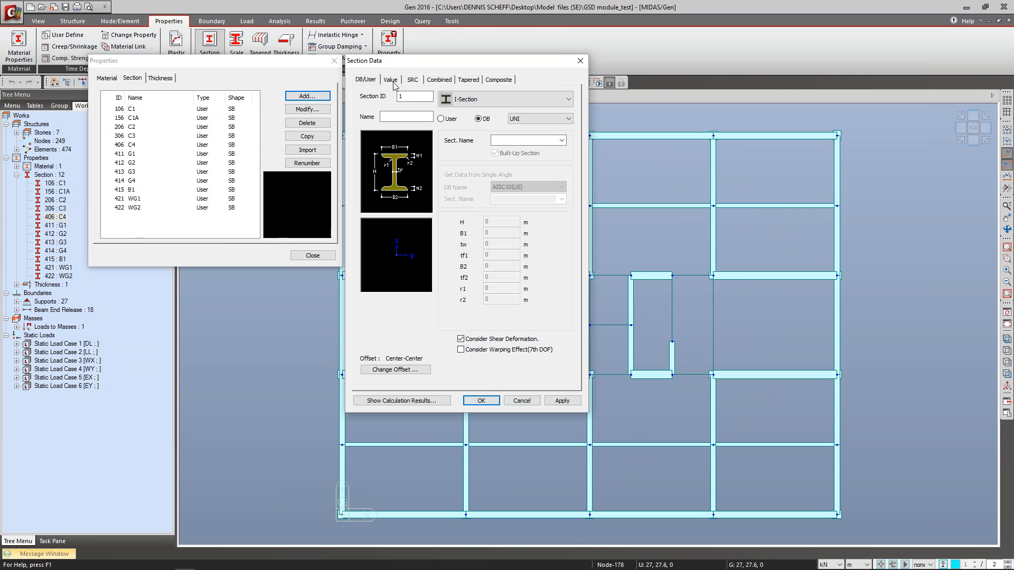
left_click(390, 79)
left_click(484, 104)
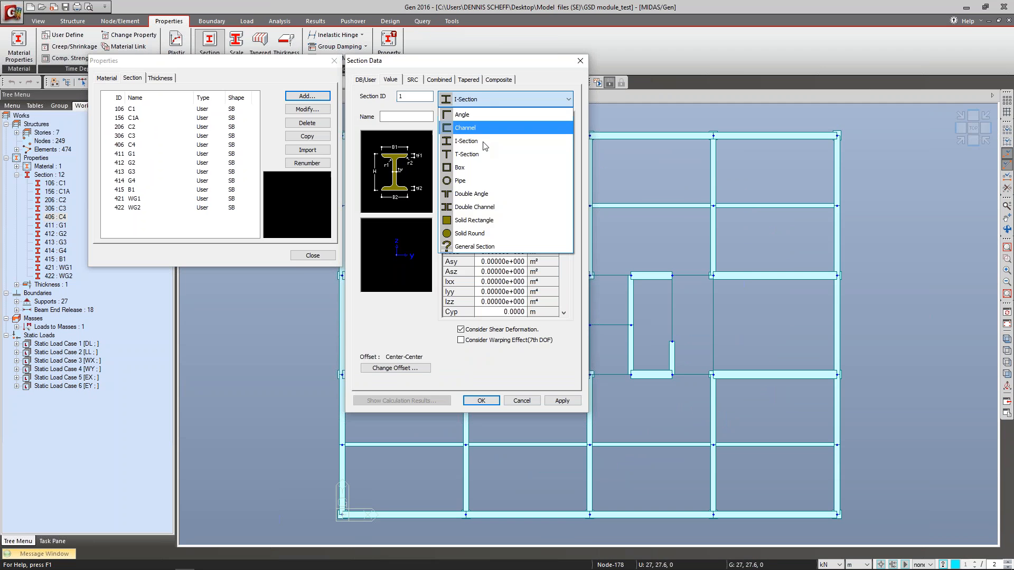
left_click(465, 255)
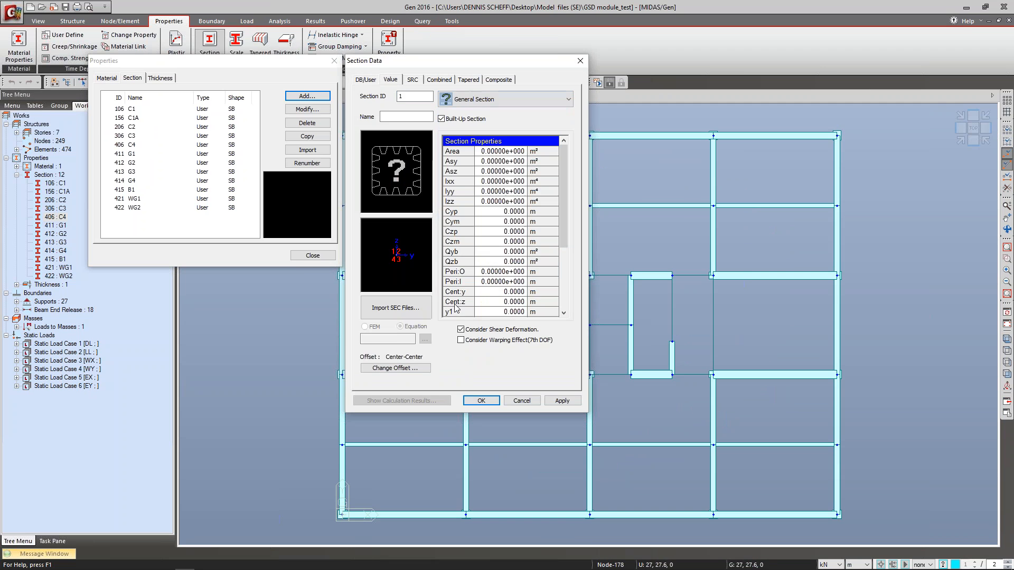
Step: Import Section1 from test section1.sec, name the section "test section" and add it to the model
left_click(397, 308)
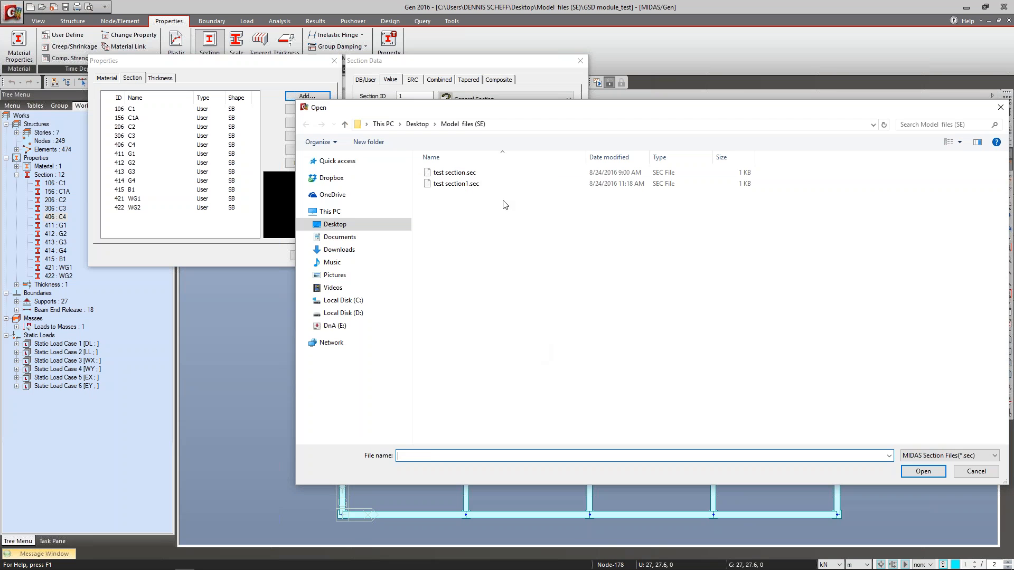
left_click(479, 185)
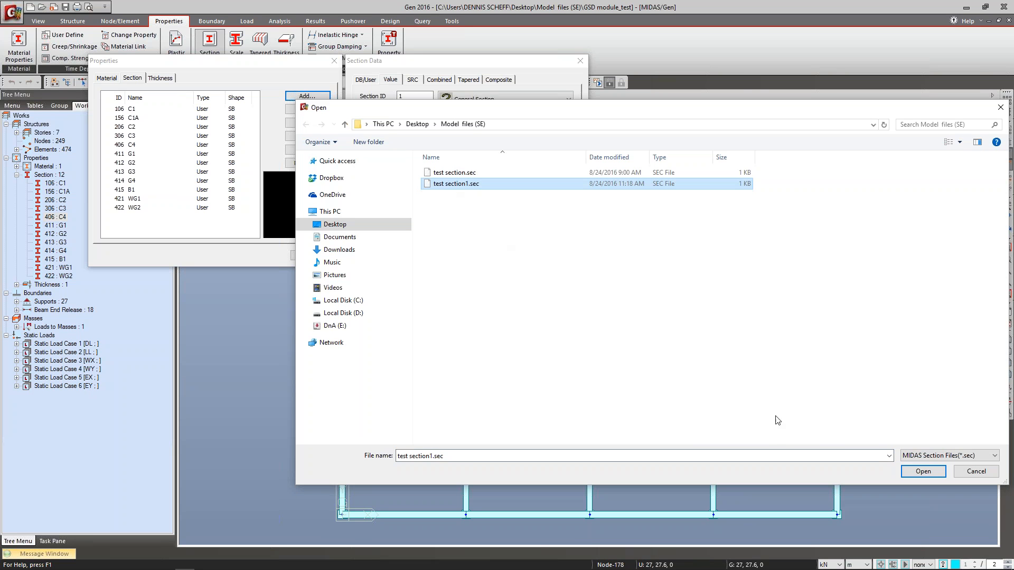
left_click(930, 474)
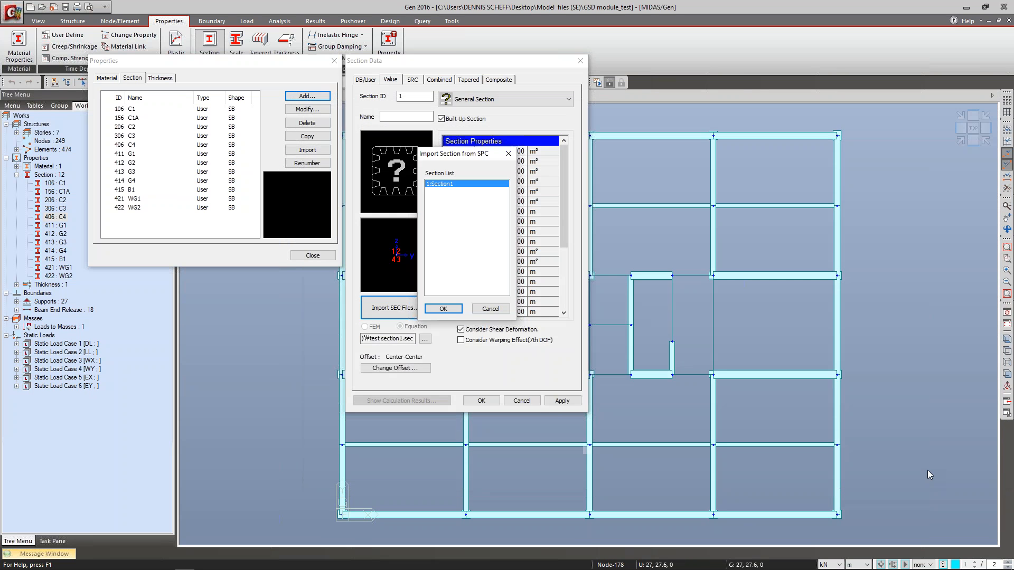
left_click(438, 312)
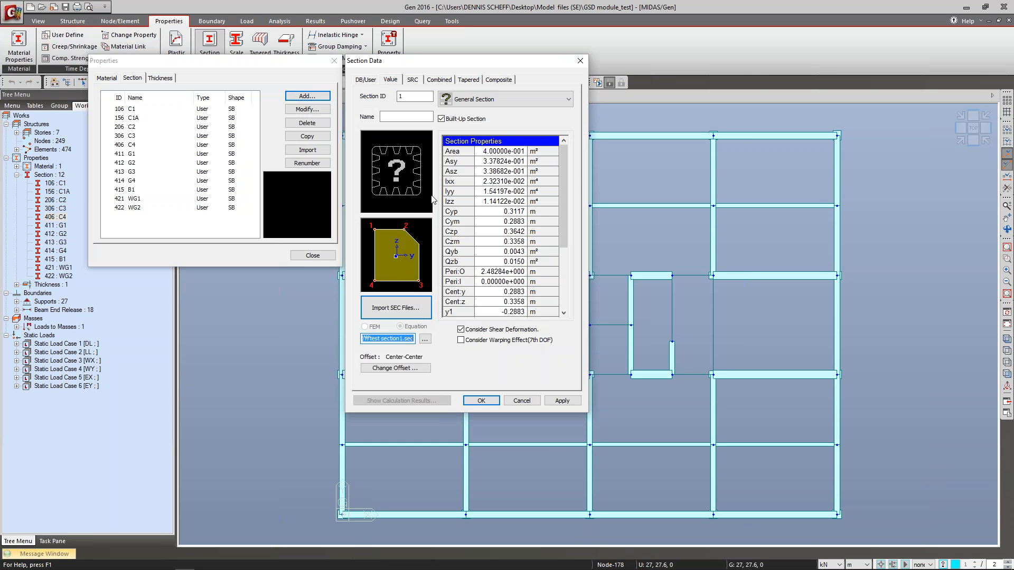
left_click(481, 400)
left_click(506, 263)
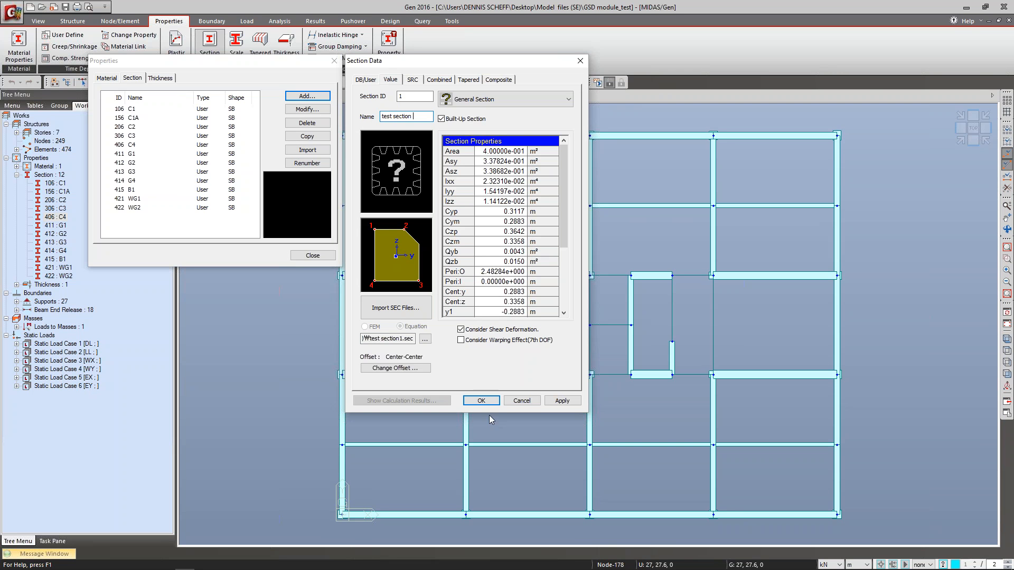
left_click(480, 401)
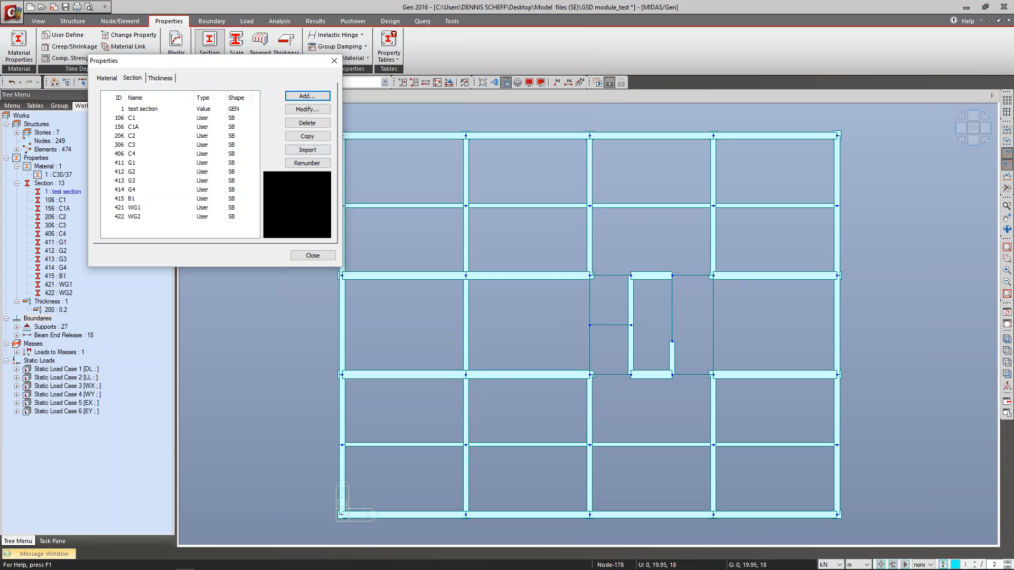
left_click(334, 61)
Step: Review the stored shape and properties of the test section without changing them
right_click(62, 193)
left_click(95, 328)
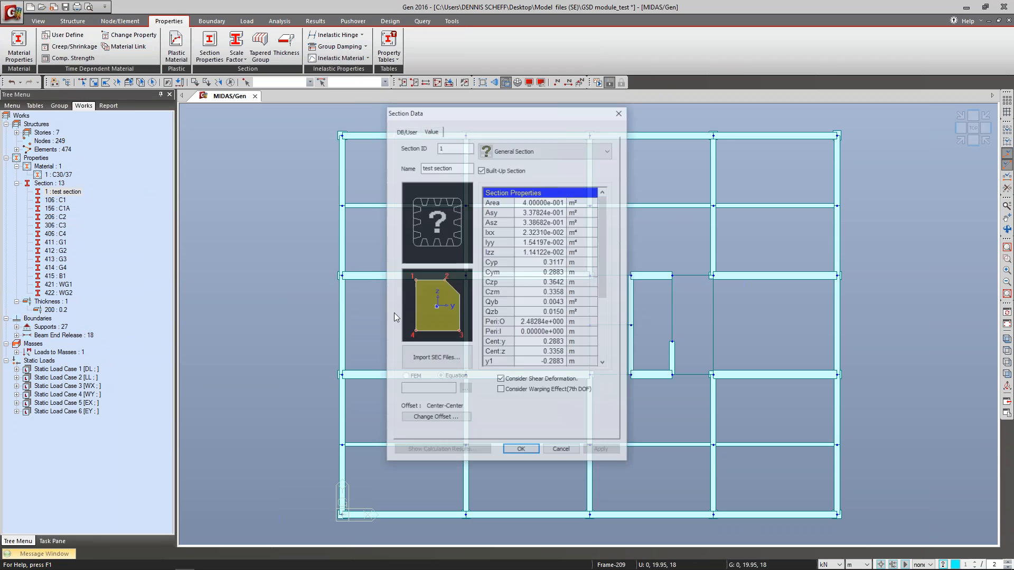
left_click(620, 112)
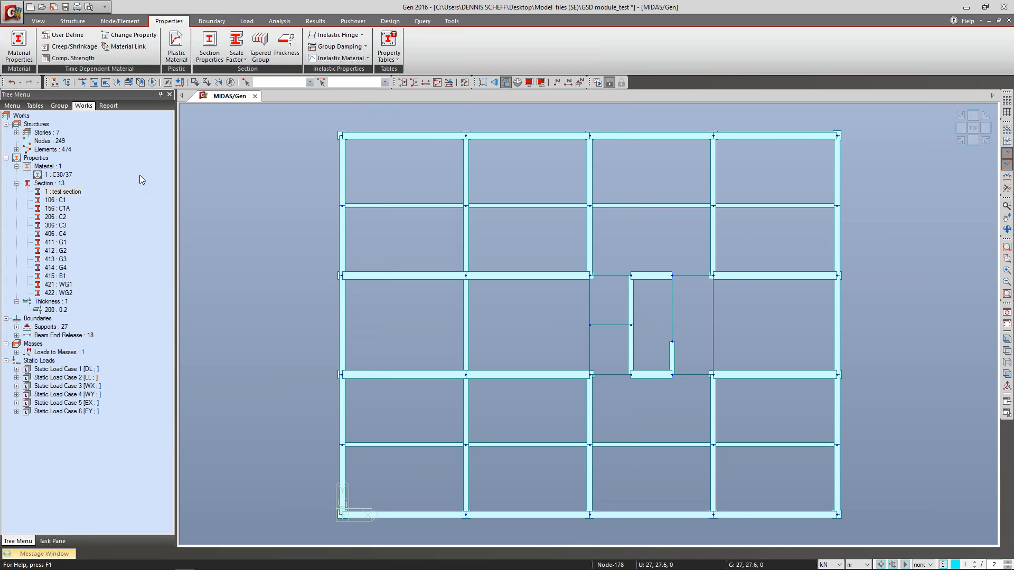
Step: Select the columns at the building's far corner in the plan view and assign the test section to them
middle_click_drag(848, 157, 662, 251)
scroll(661, 251, "up", 5)
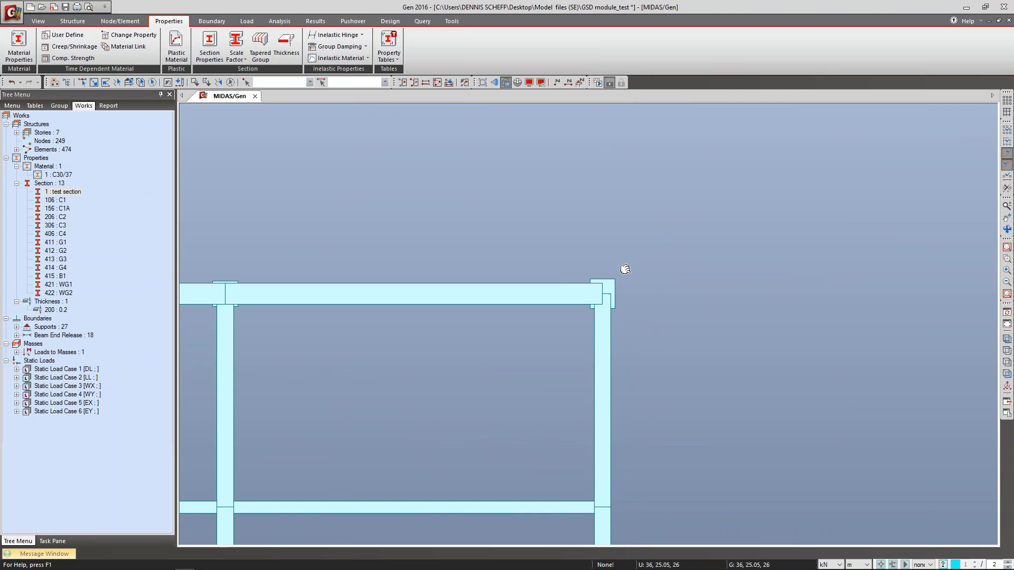
left_click(82, 82)
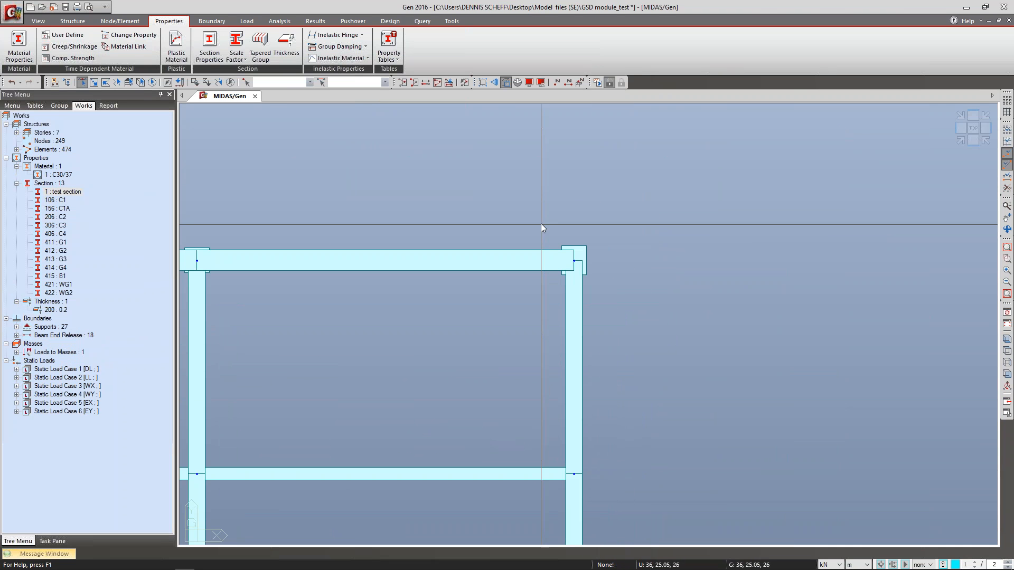
left_click_drag(57, 192, 469, 206)
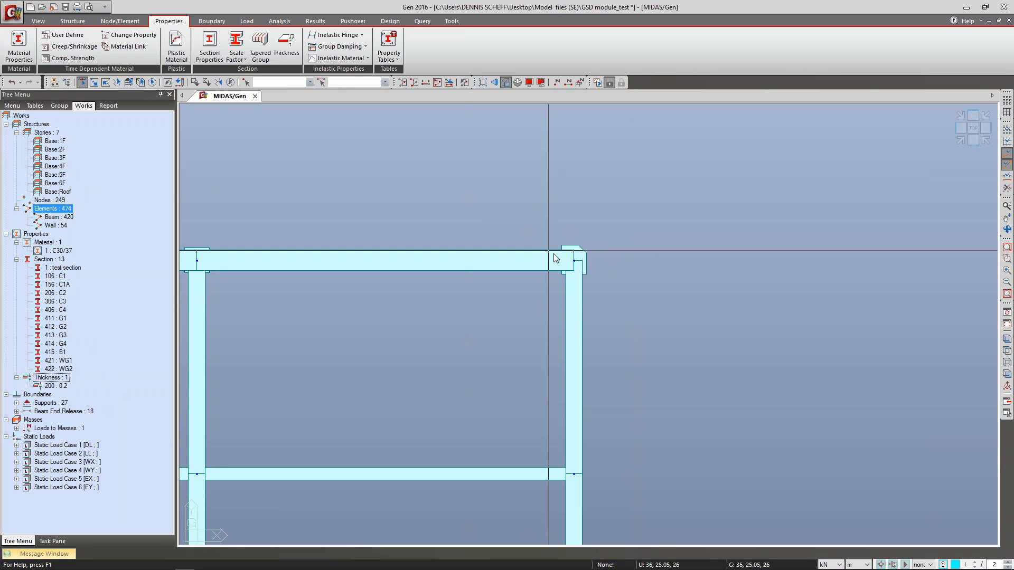
Step: Examine the test section assigned at the corner columns in the isometric and plan views
scroll(615, 290, "down", 5)
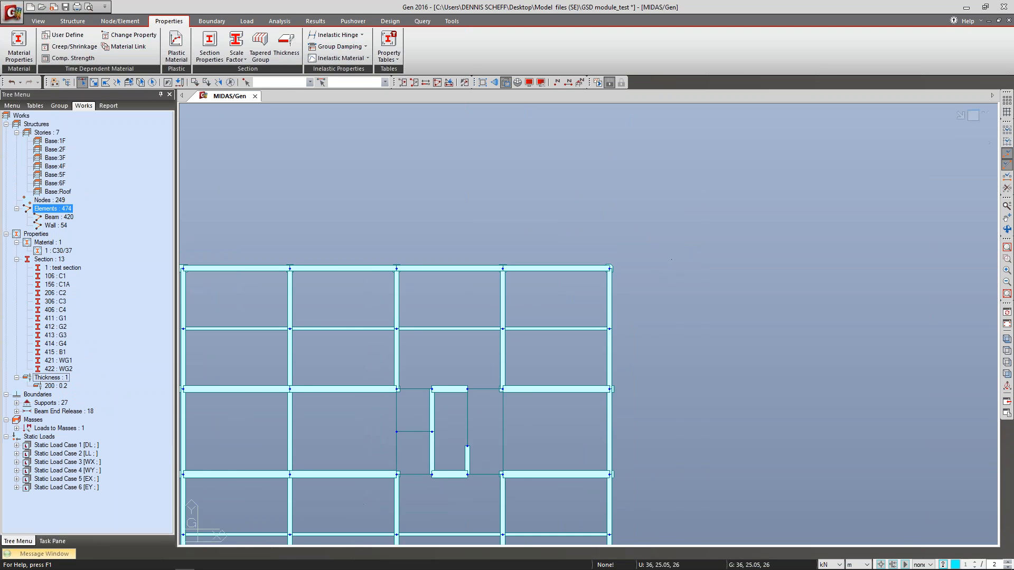
middle_click_drag(646, 303, 629, 291, "ctrl")
scroll(627, 290, "down", 1)
scroll(626, 290, "up", 7)
scroll(627, 294, "up", 4)
middle_click_drag(597, 328, 669, 261)
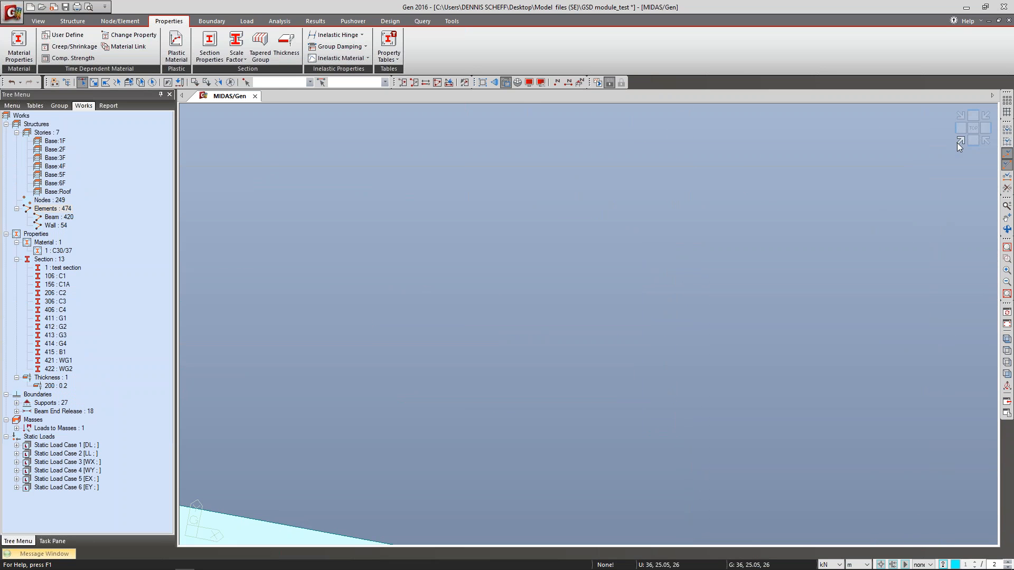
left_click(960, 140)
left_click(973, 128)
middle_click_drag(828, 154, 607, 231)
scroll(606, 230, "up", 5)
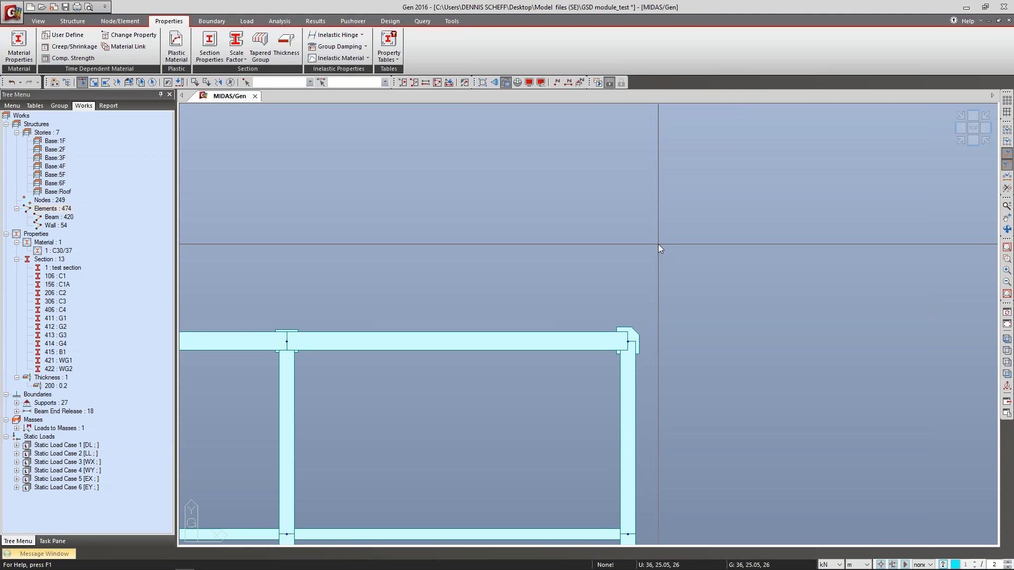
Step: Run the analysis, switch to midas GSD and link it to the open midas Gen model
left_click(598, 83)
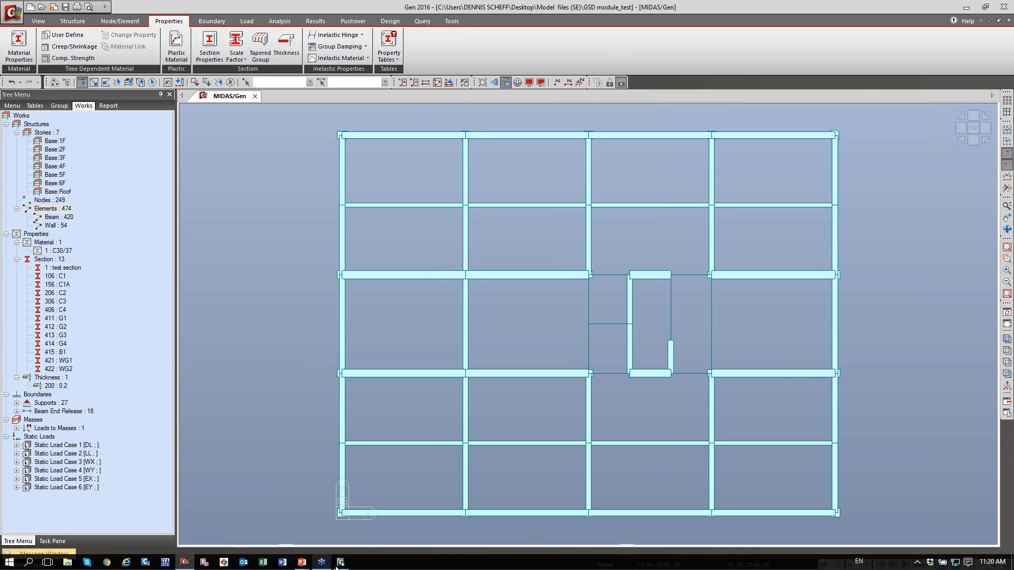
left_click(340, 563)
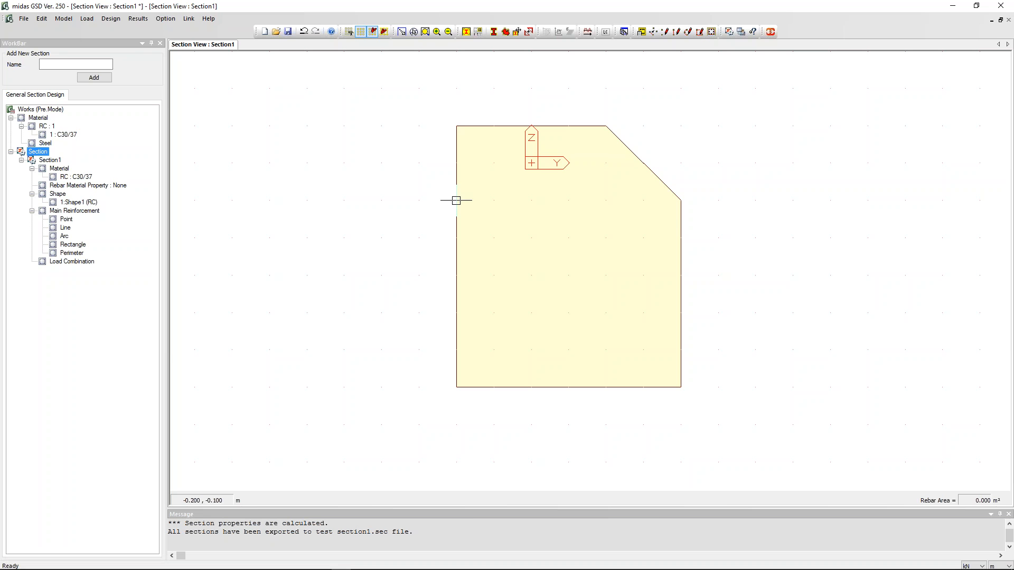
left_click(771, 32)
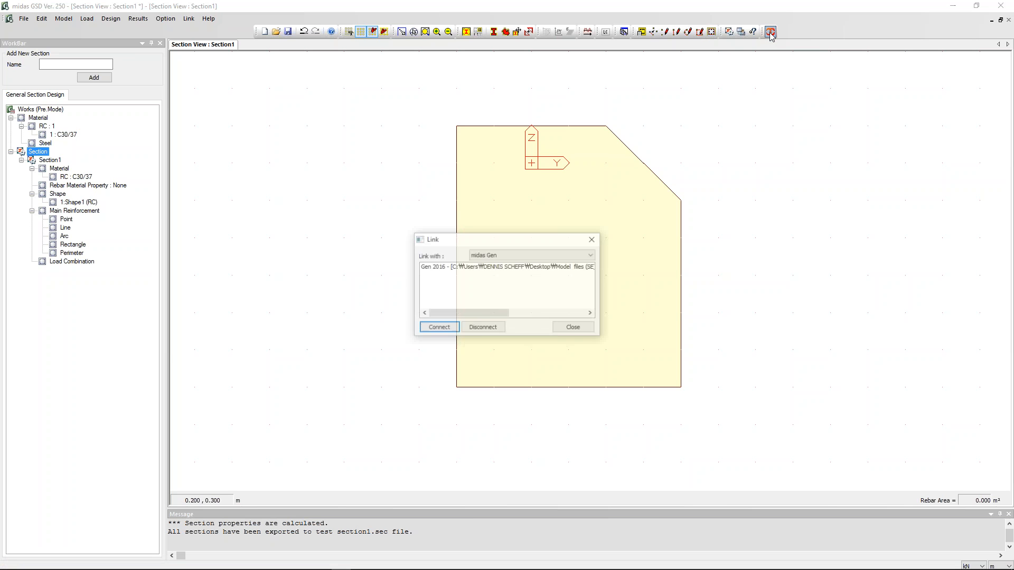
left_click(483, 269)
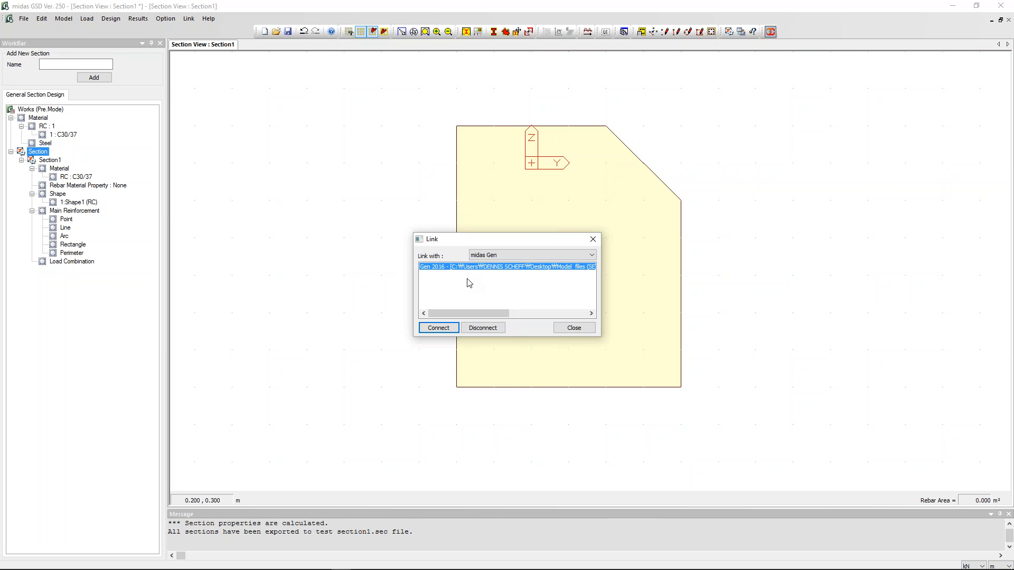
left_click(439, 328)
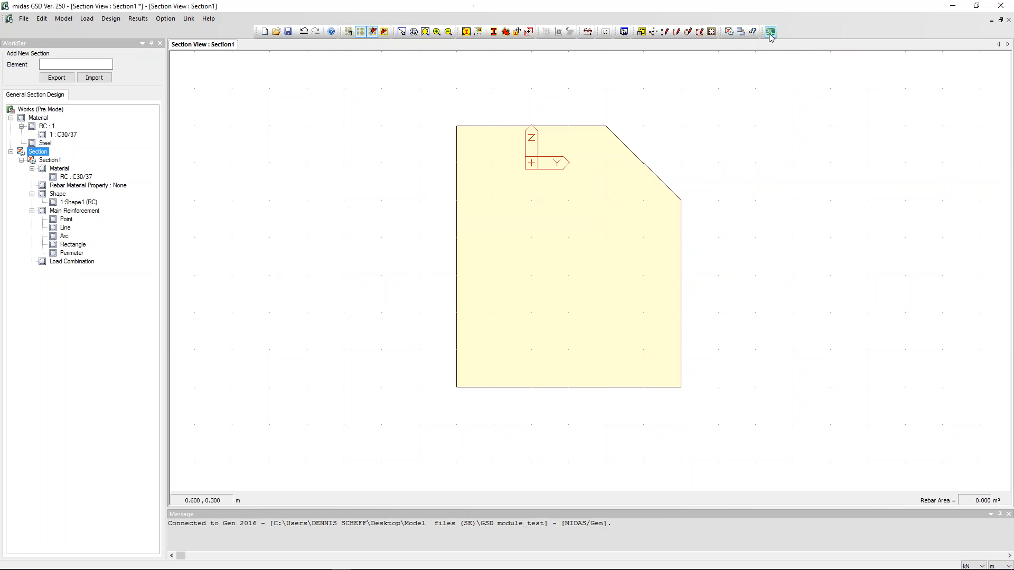
Step: Switch to midas Gen and select the top-storey corner column that uses the test section
mouse_move(232, 568)
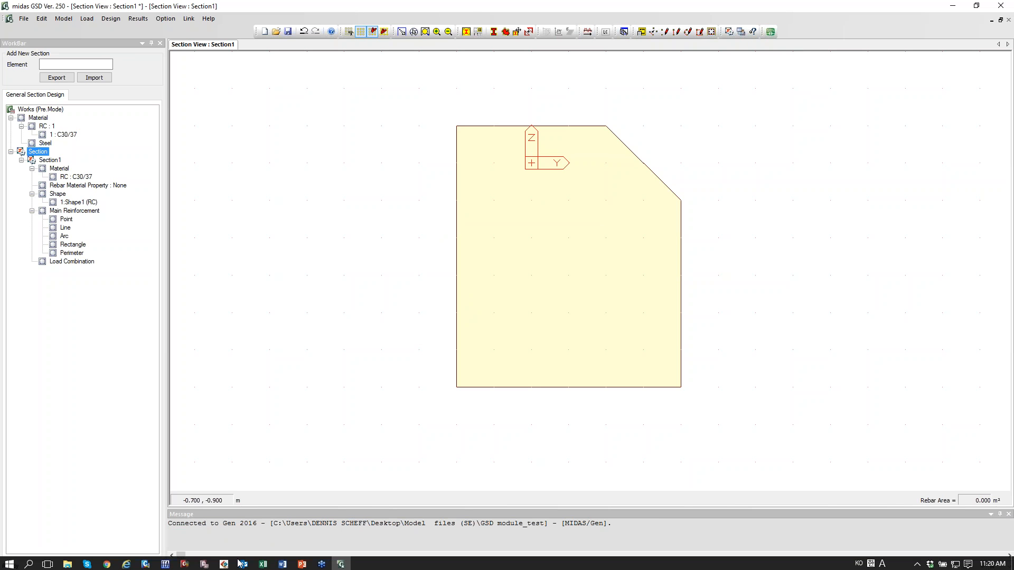
left_click(182, 563)
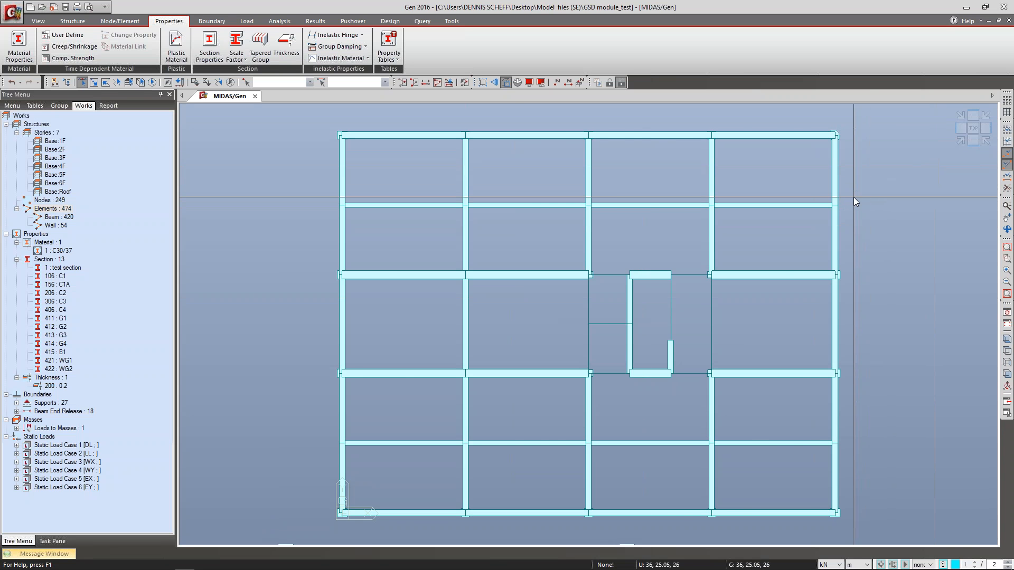
middle_click_drag(852, 198, 803, 161, "ctrl")
scroll(908, 276, "up", 5)
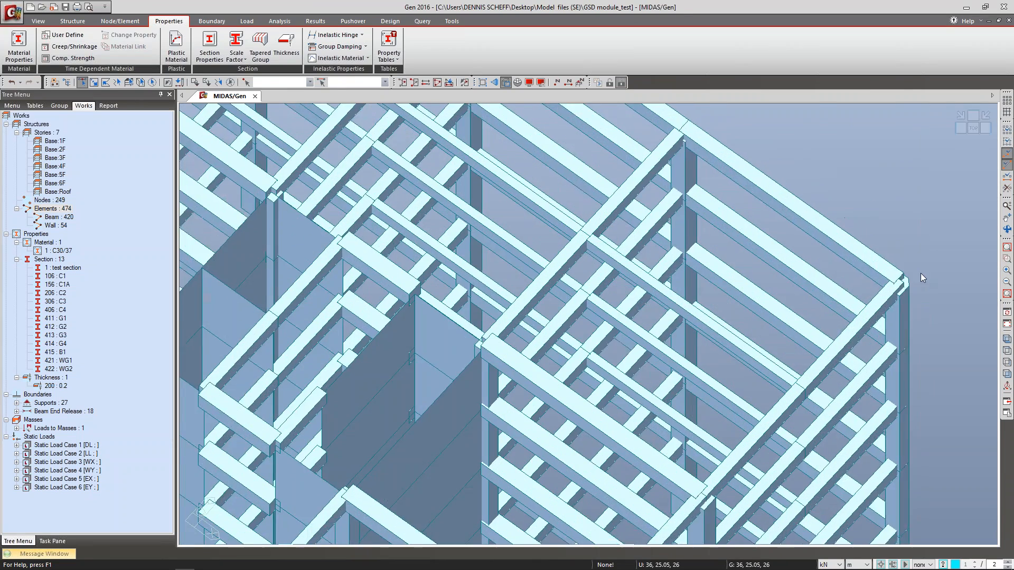
middle_click_drag(920, 274, 672, 220)
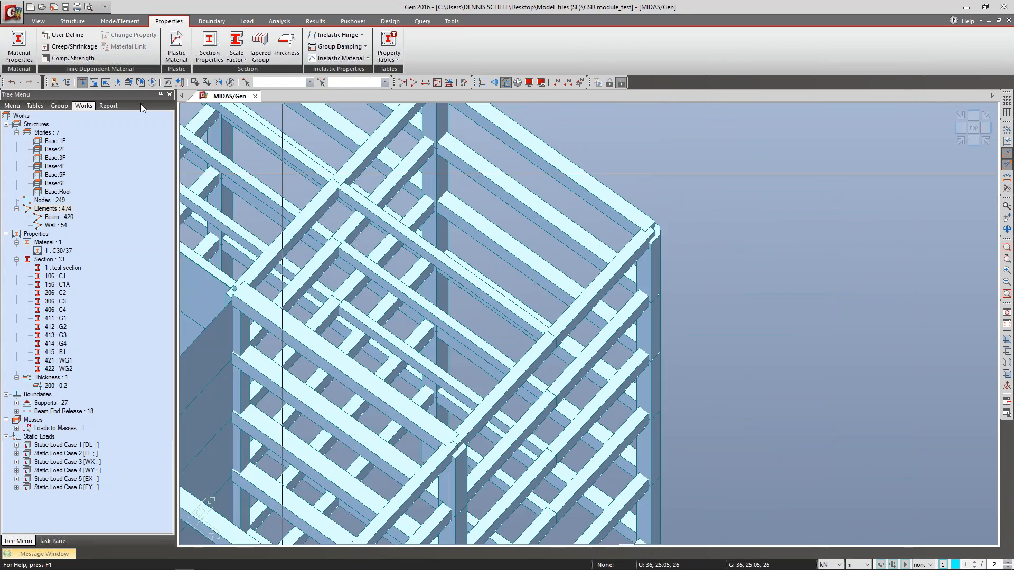
left_click(86, 81)
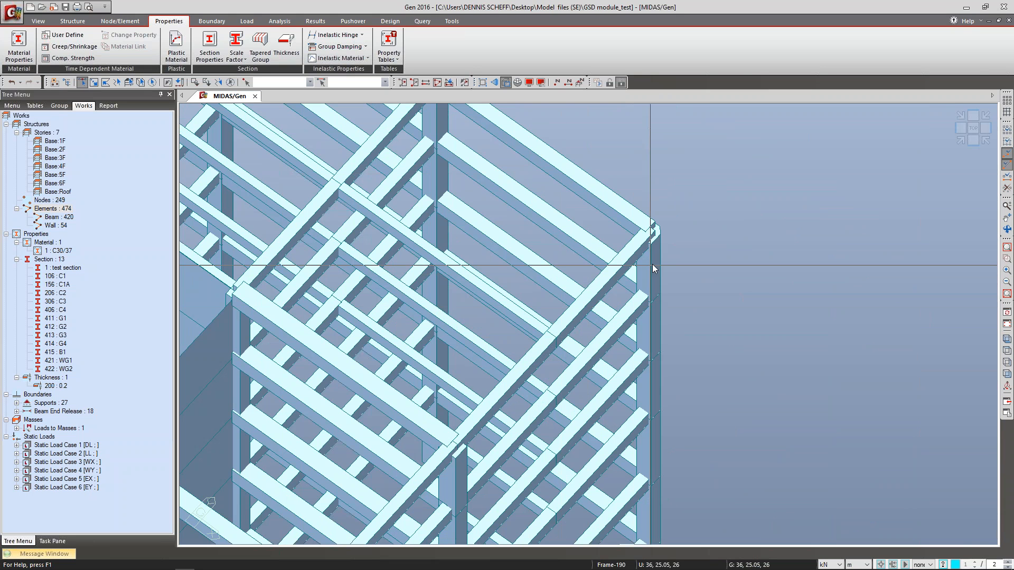
mouse_move(238, 564)
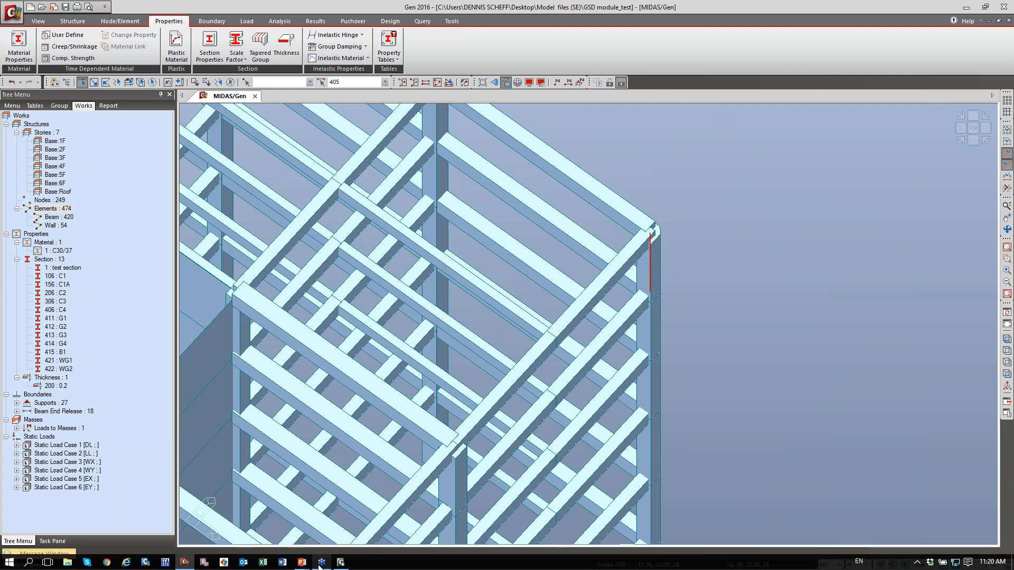
Step: Switch to midas GSD and import element 405 with all load combinations for Part I and Part J
left_click(341, 562)
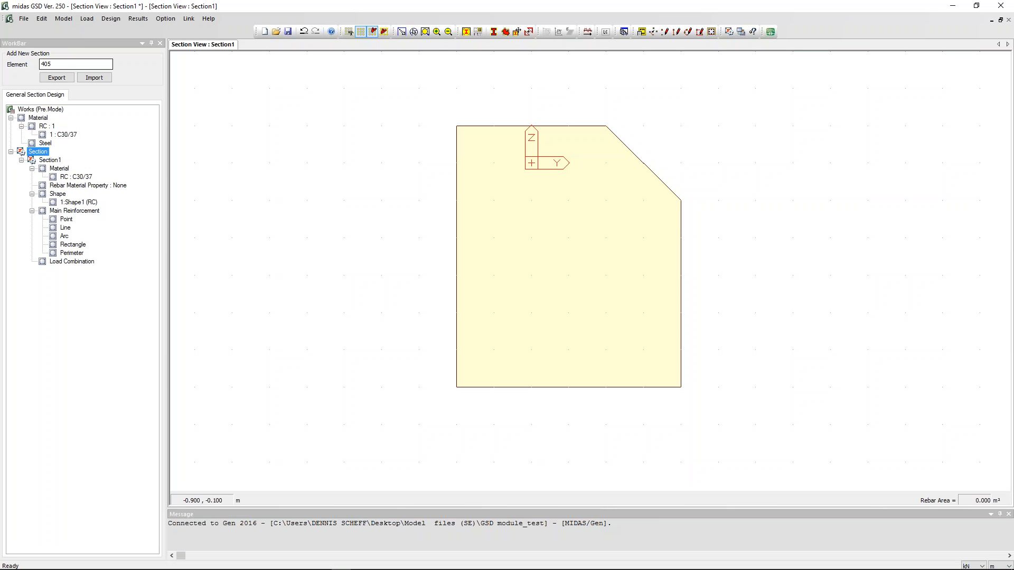
left_click(52, 65)
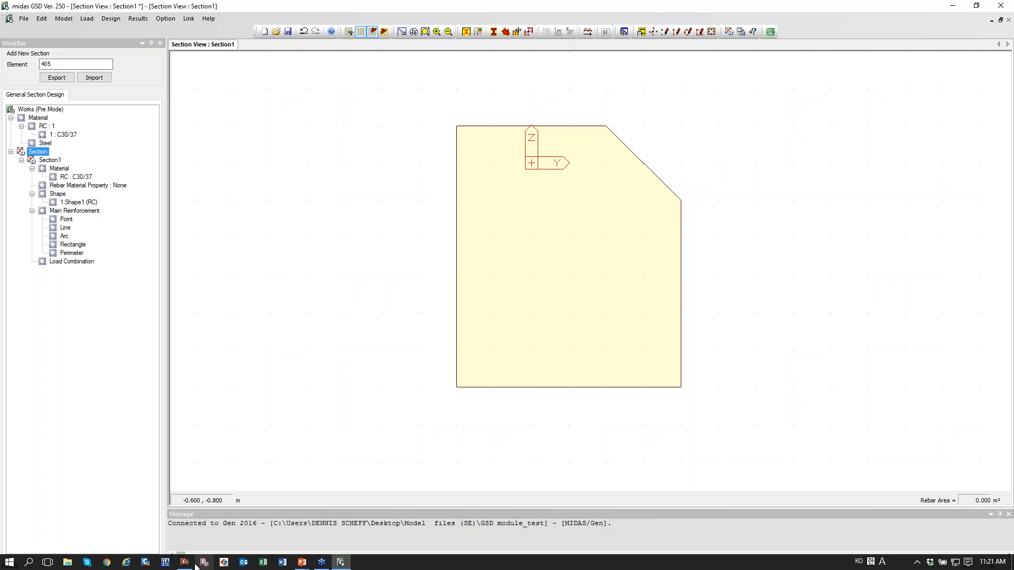
left_click(184, 562)
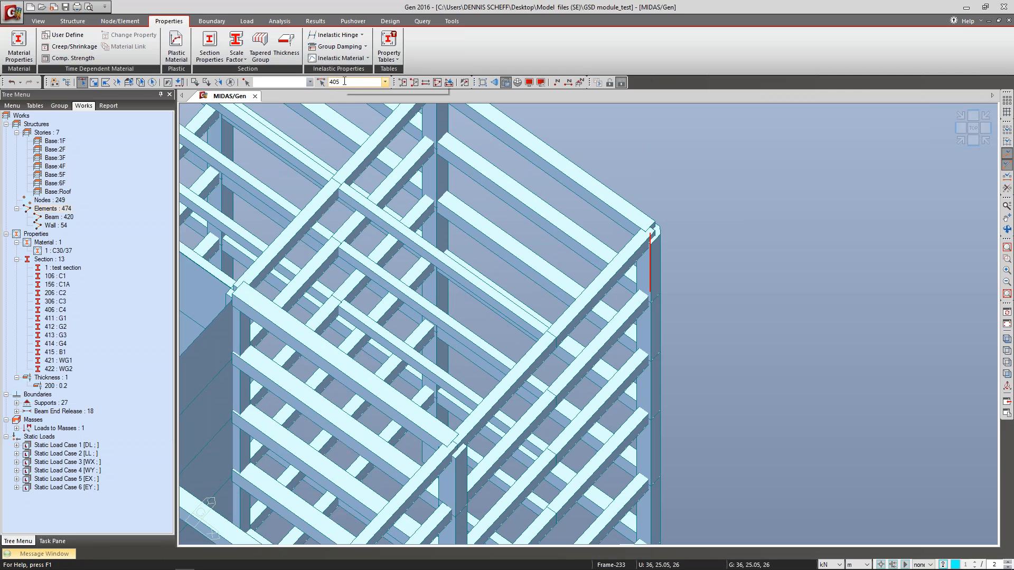
left_click(341, 562)
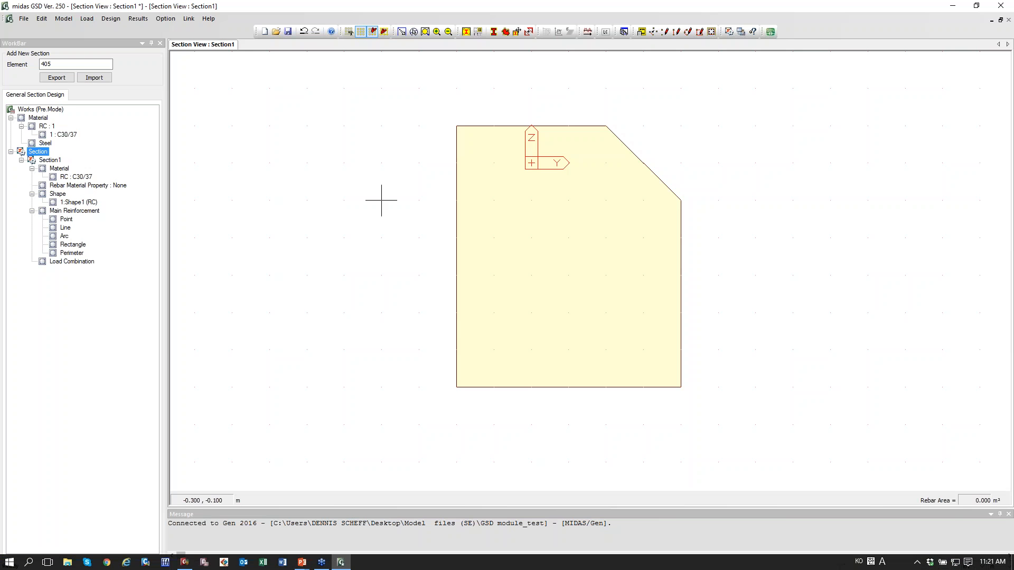
left_click(94, 78)
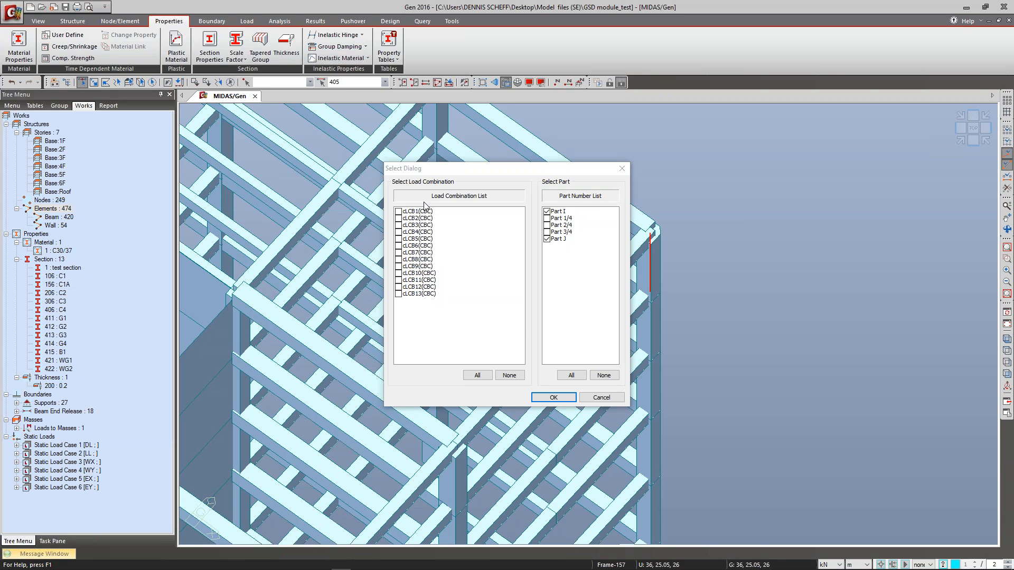
left_click(477, 375)
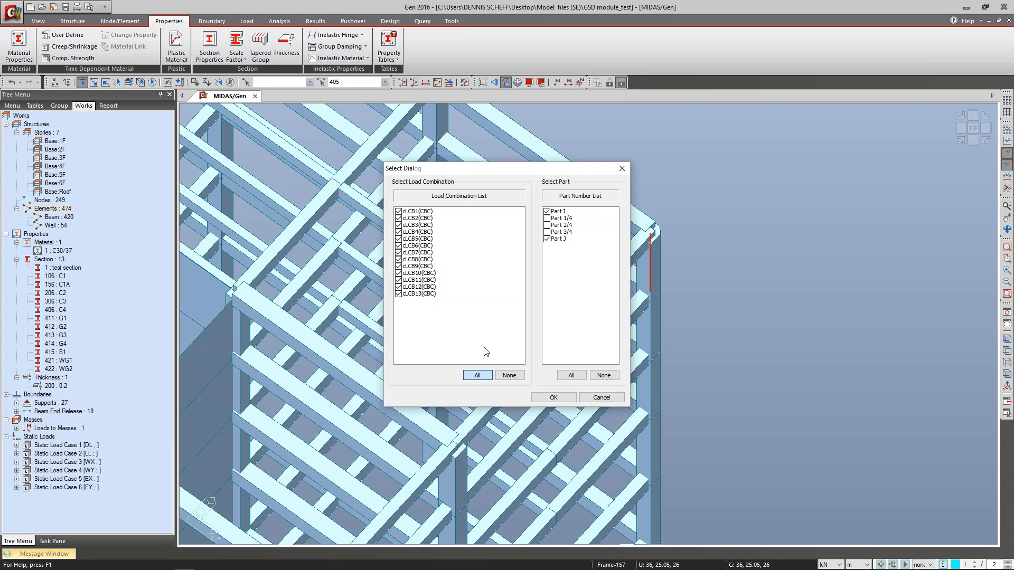
left_click(560, 398)
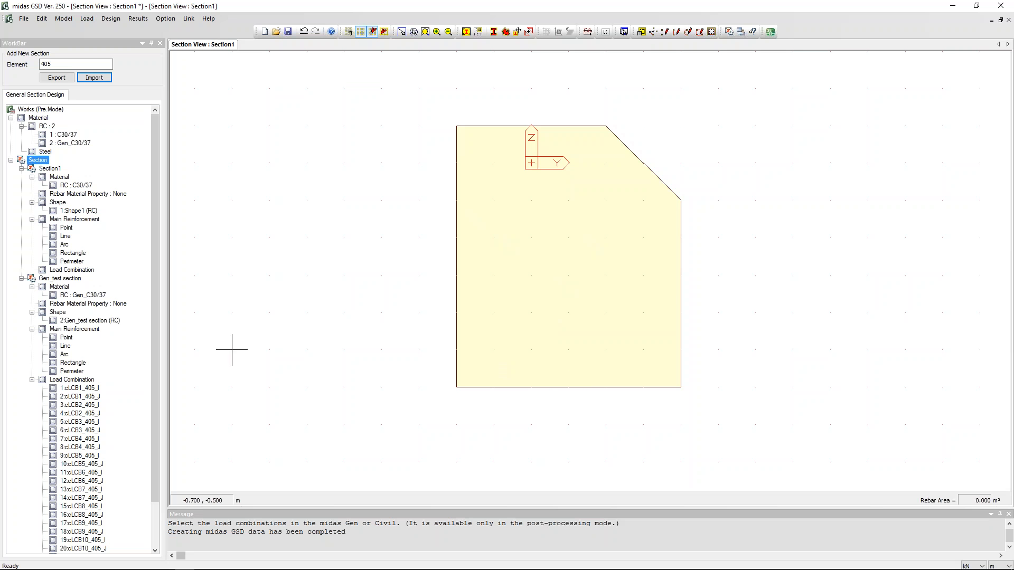
Step: Open the imported Gen_test section and expand its data
scroll(156, 319, "down", 2)
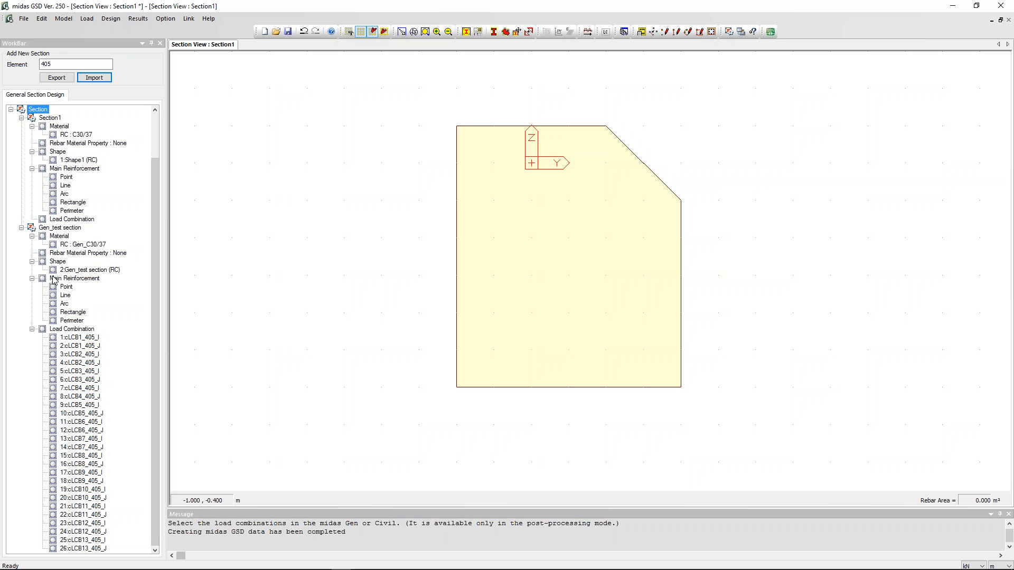
double_click(57, 230)
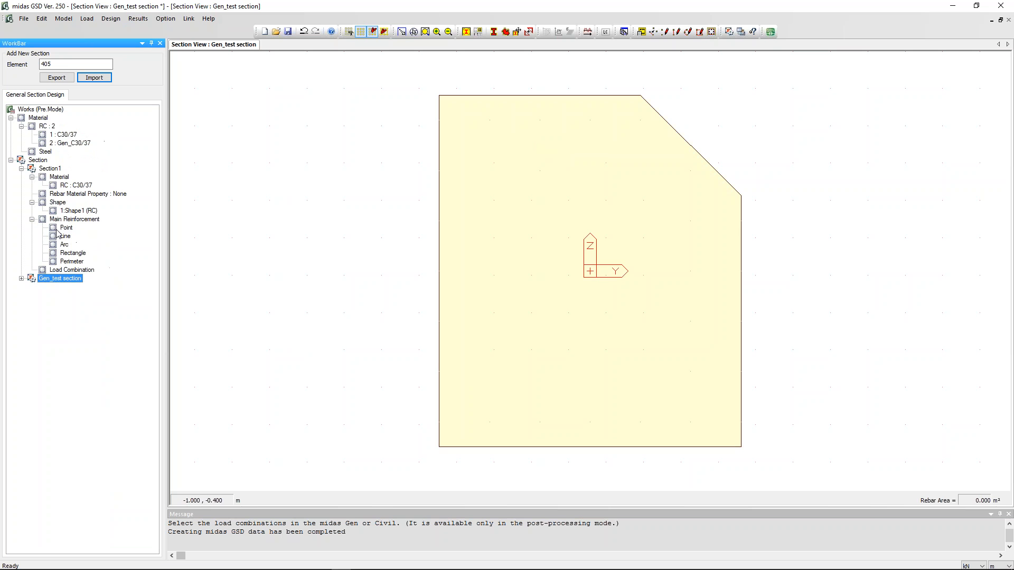
left_click(21, 278)
Step: Review the forces and moments of the load combinations imported for Gen_test section
double_click(72, 381)
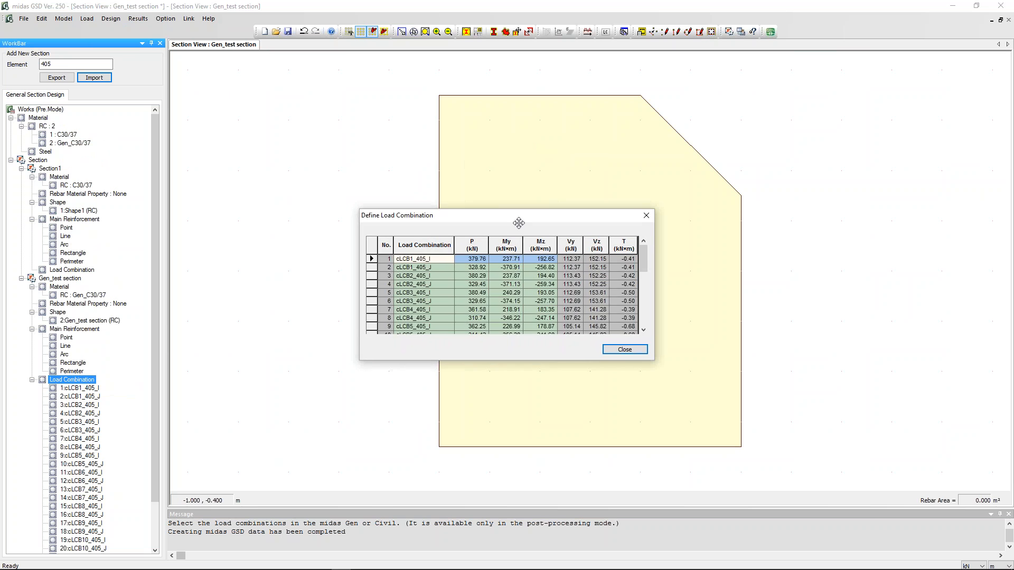
left_click_drag(519, 222, 455, 216)
left_click(581, 208)
right_click(74, 380)
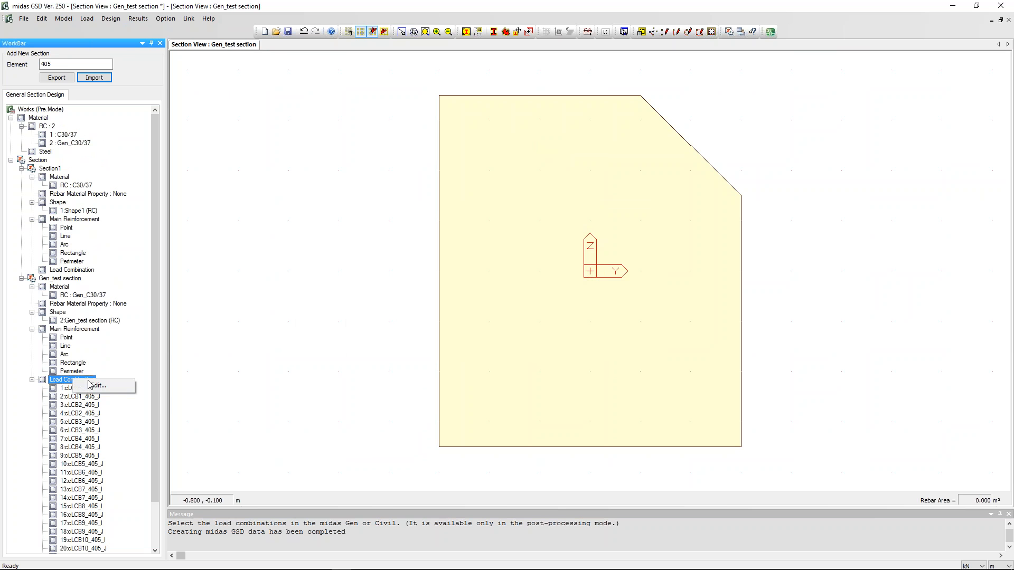
left_click(98, 386)
left_click(468, 293)
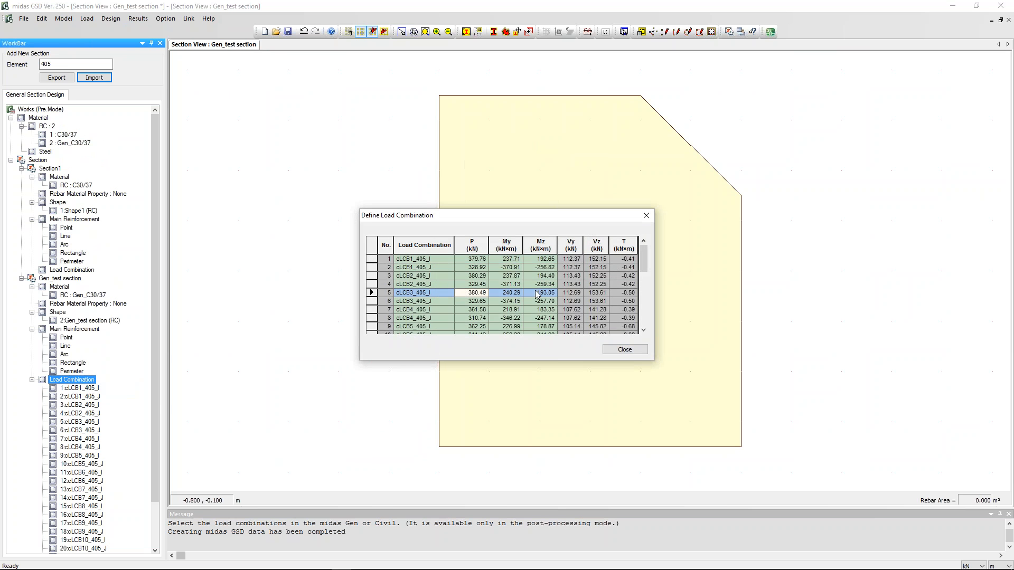
scroll(544, 311, "down", 6)
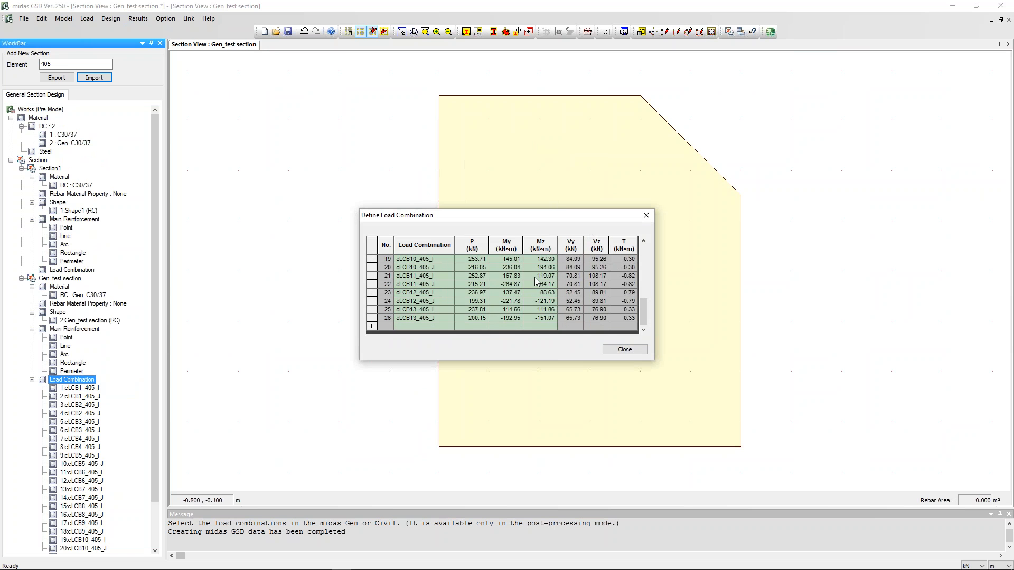
scroll(499, 291, "up", 5)
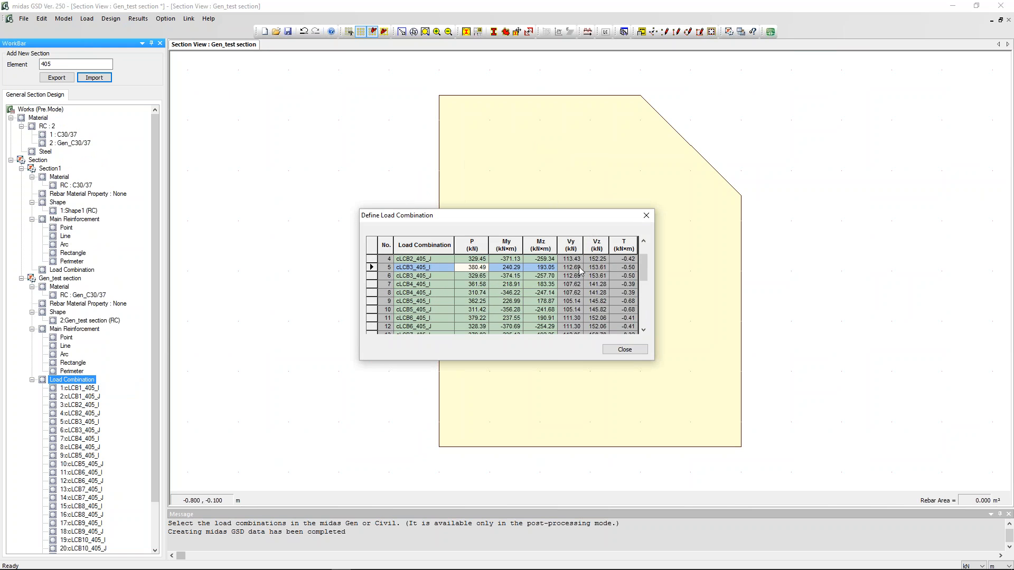
left_click(646, 216)
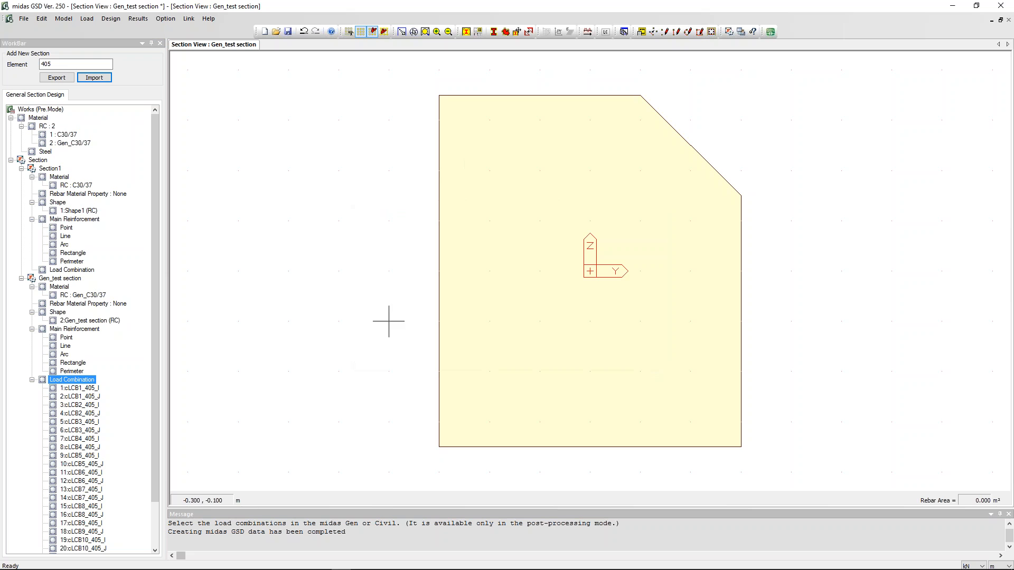
Step: Add inner perimeter reinforcement to the whole Gen_test section outline: 20 P22 bars in B450C, centred 0.065 m from the concrete face
left_click(80, 372)
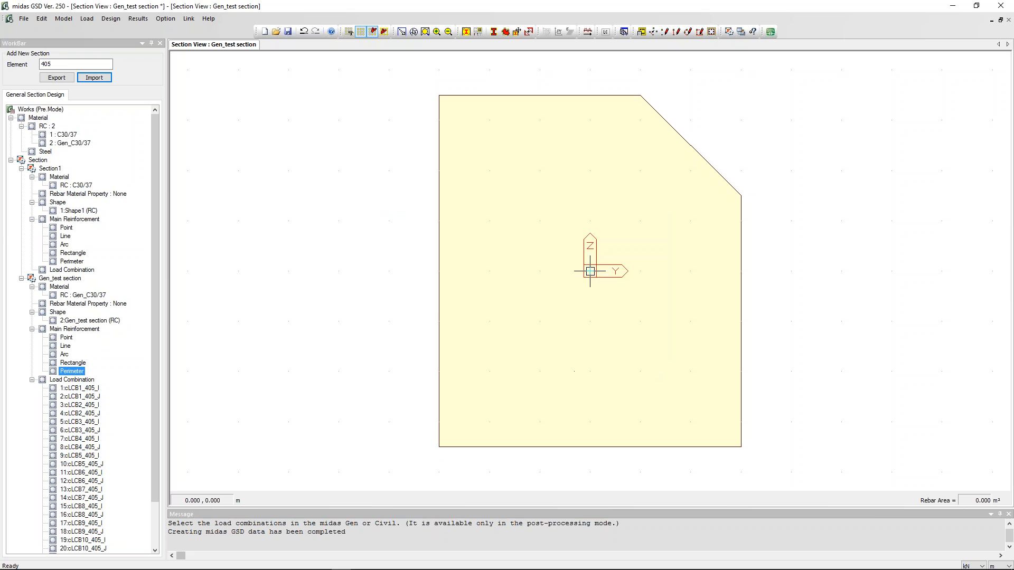
right_click(93, 376)
left_click(140, 379)
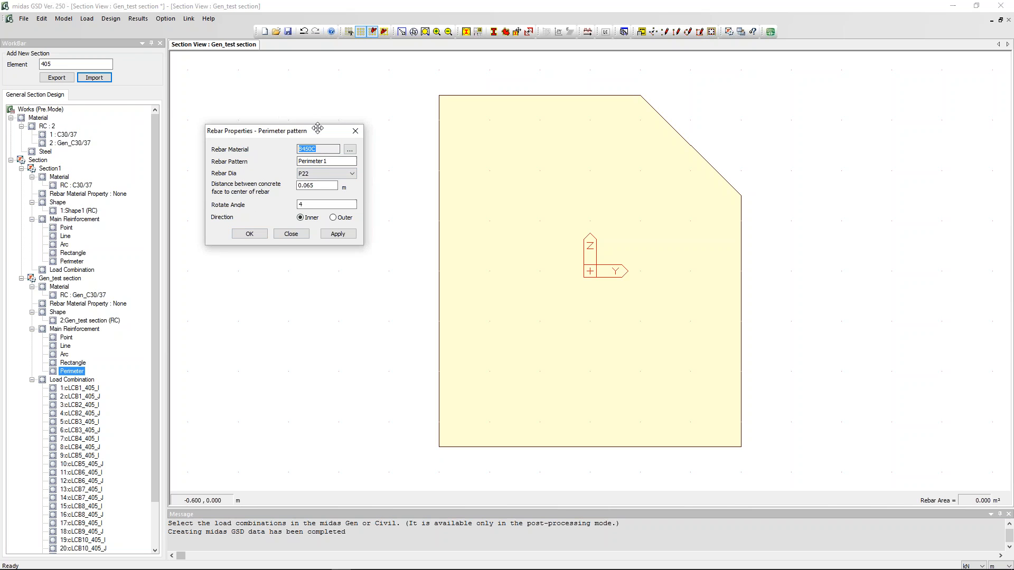
left_click_drag(254, 131, 222, 133)
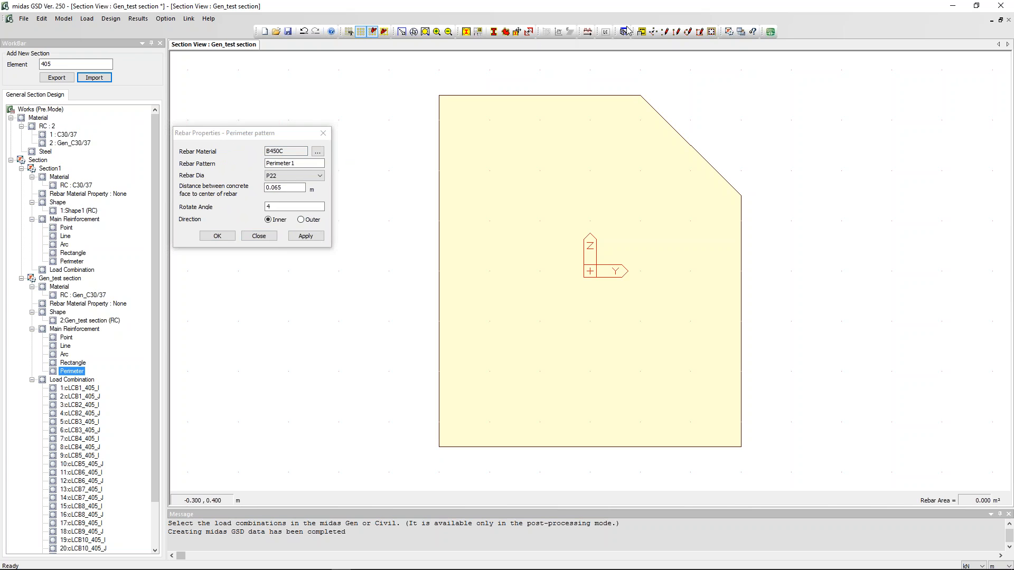
left_click(402, 32)
left_click_drag(390, 70, 784, 474)
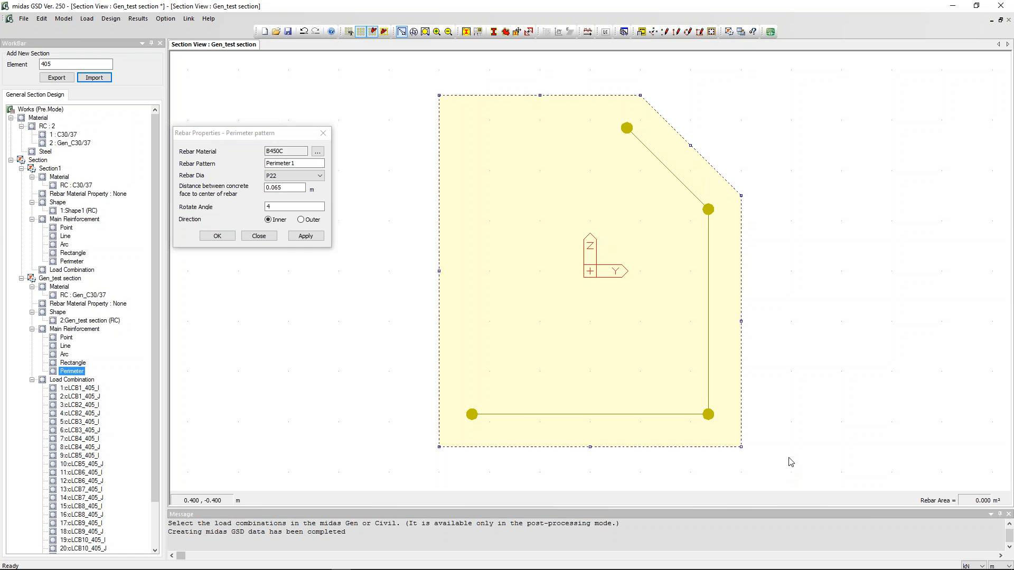
left_click_drag(287, 206, 267, 205)
type("20")
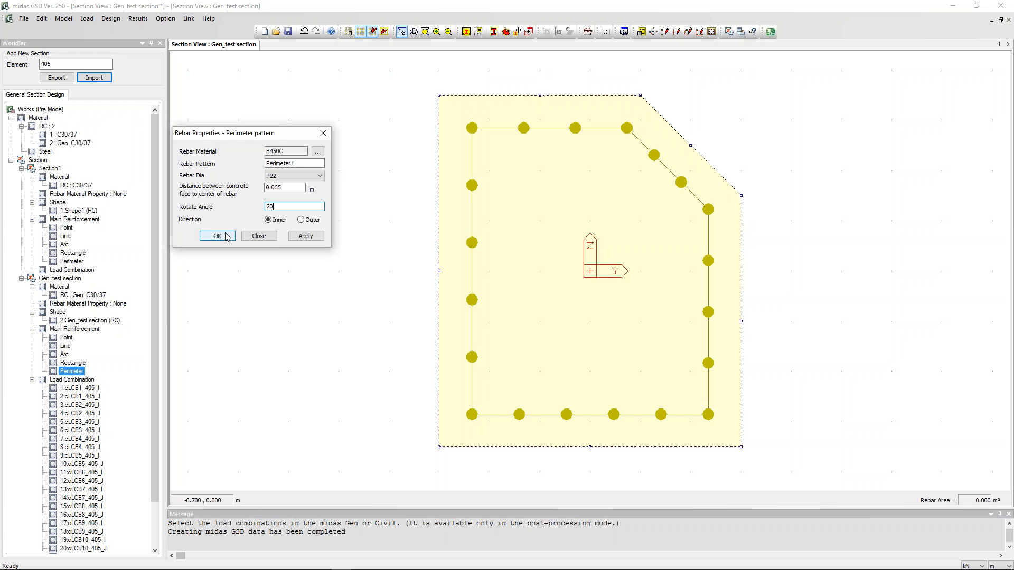
left_click(217, 236)
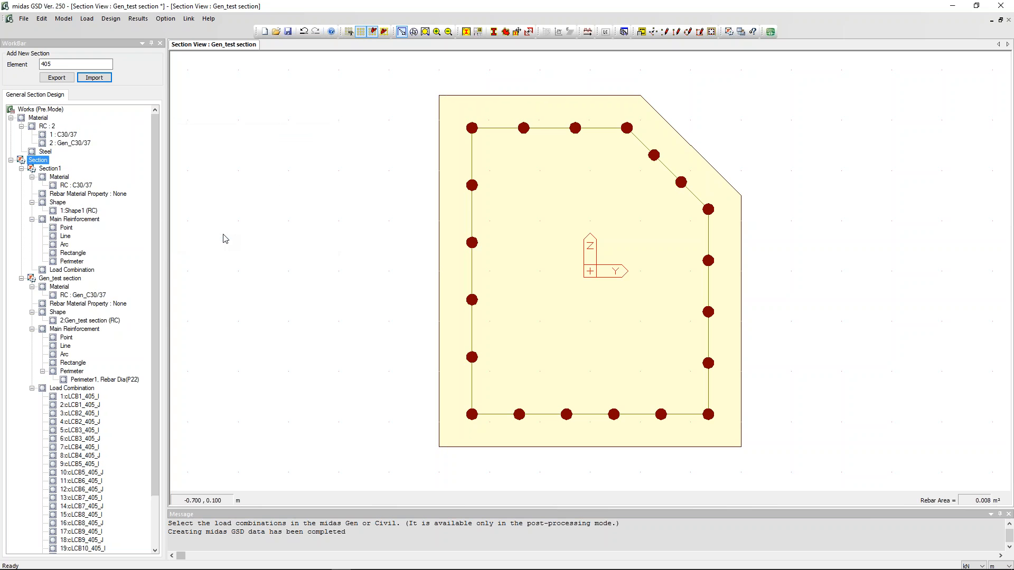
Step: Enable nonlinear properties for the Gen_C30/37 concrete using the Curvilinear Model with εc1 of 0.003 and εcu1 of 0.0035
right_click(74, 144)
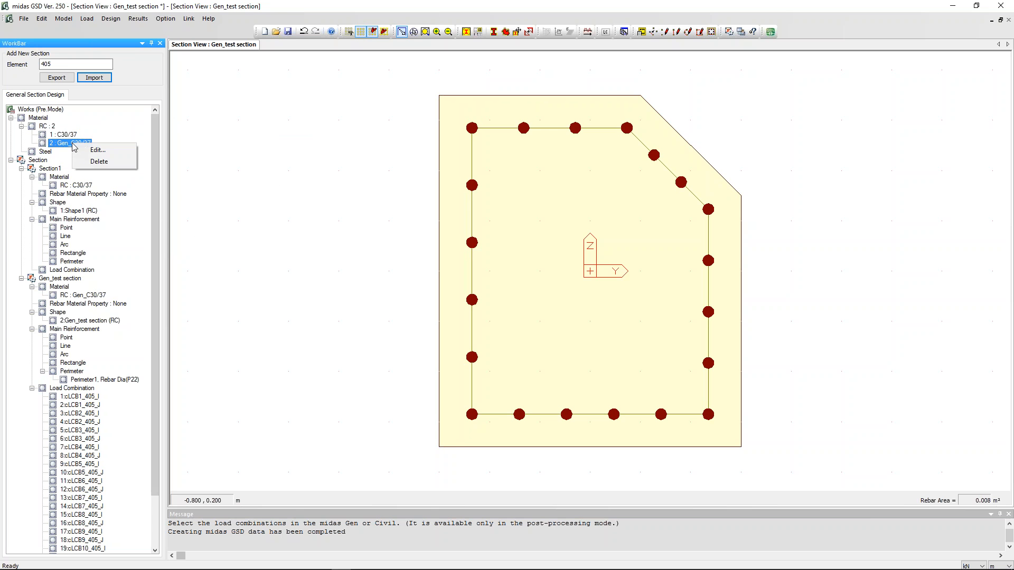
left_click(98, 150)
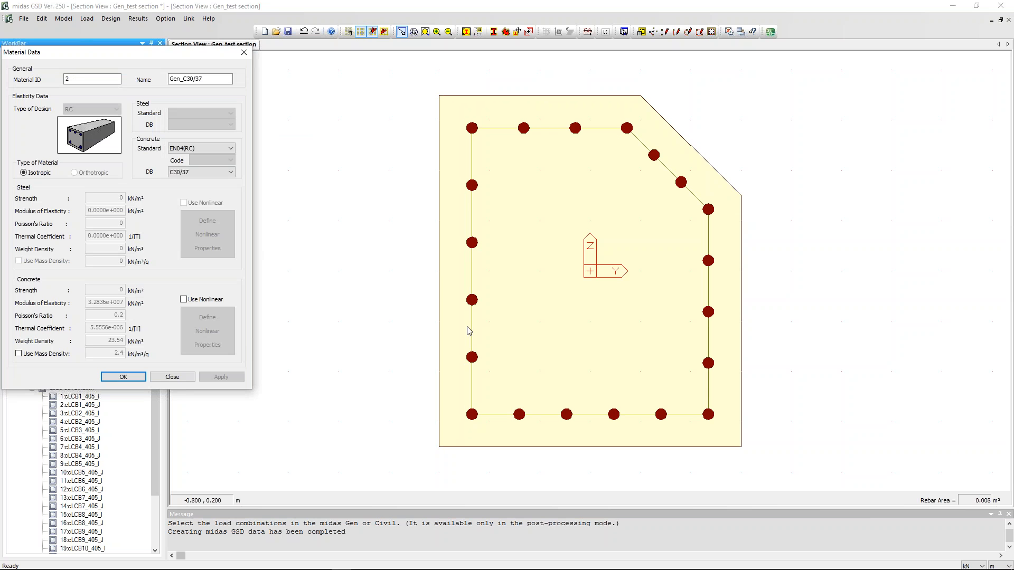
left_click(183, 300)
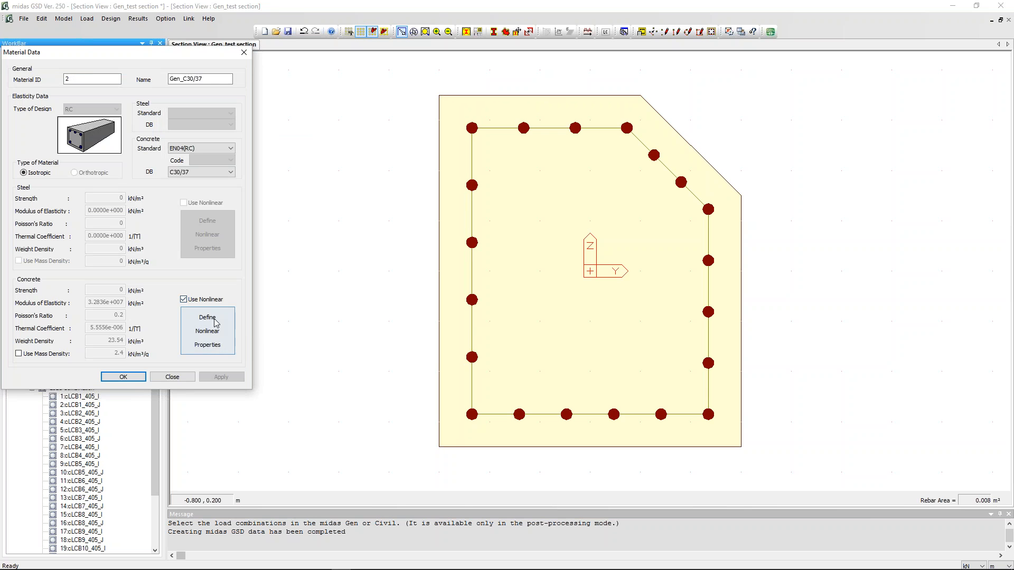
left_click(208, 331)
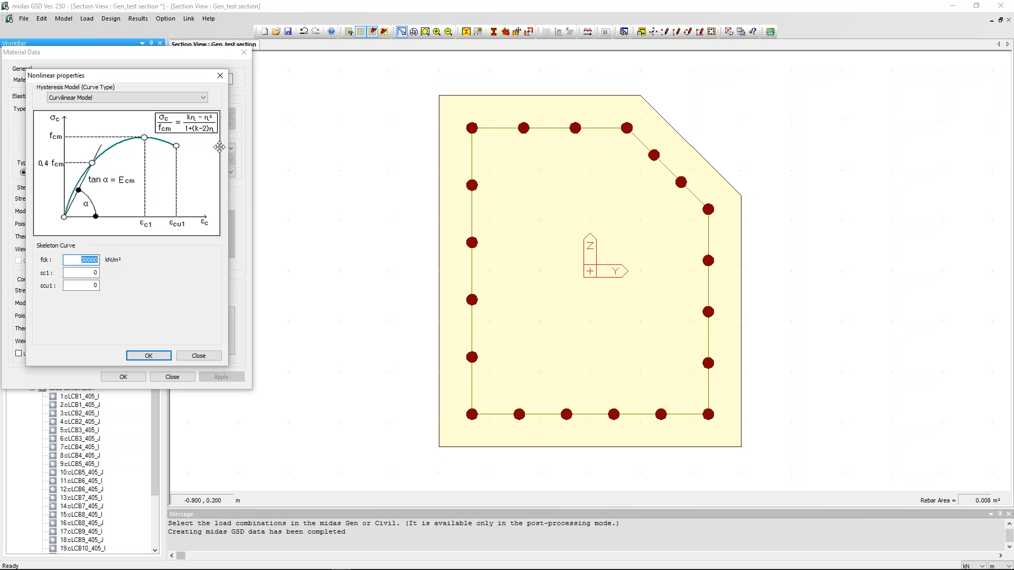
left_click(83, 273)
type("0.003")
key("Tab")
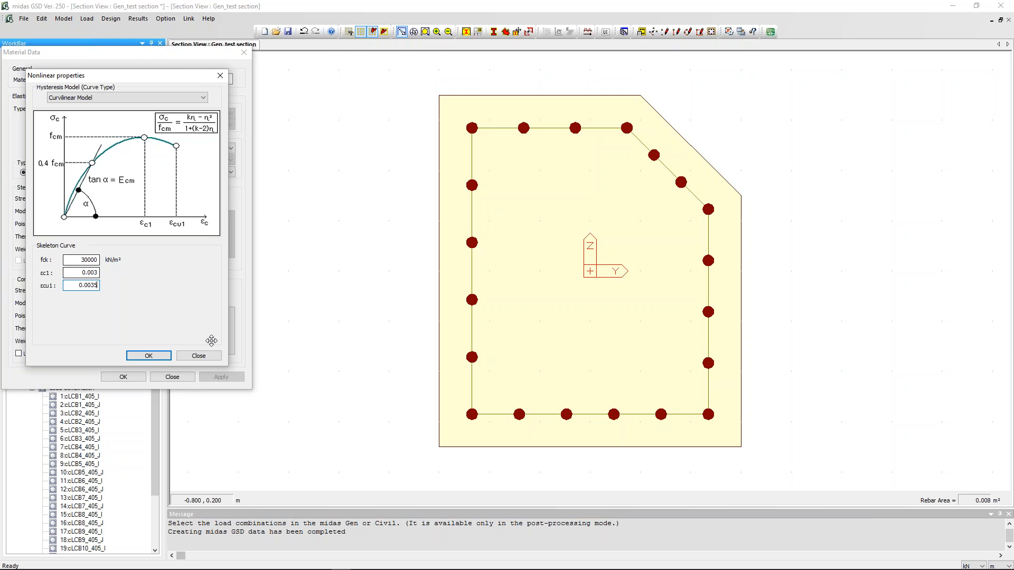
left_click(148, 355)
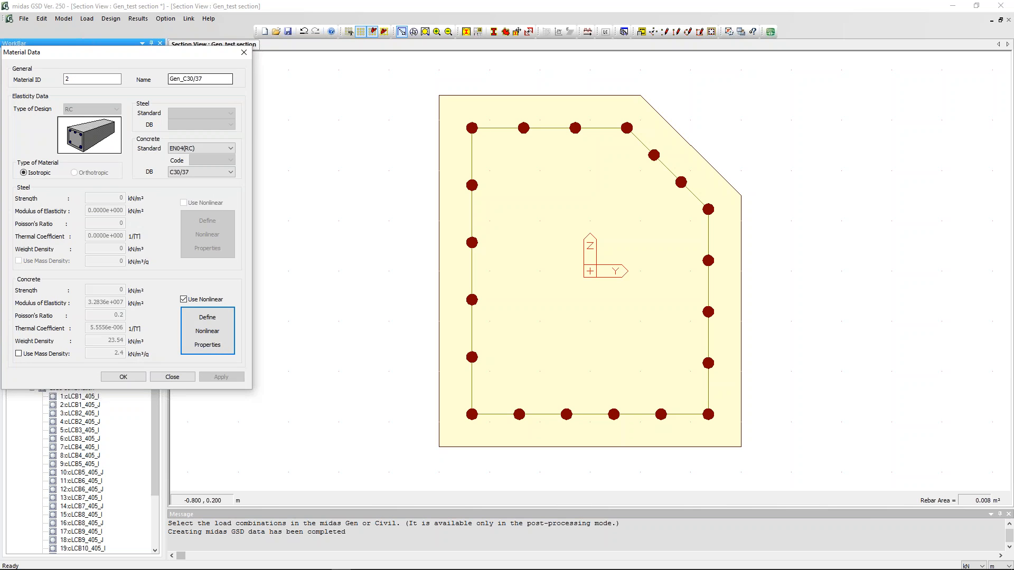
left_click(123, 377)
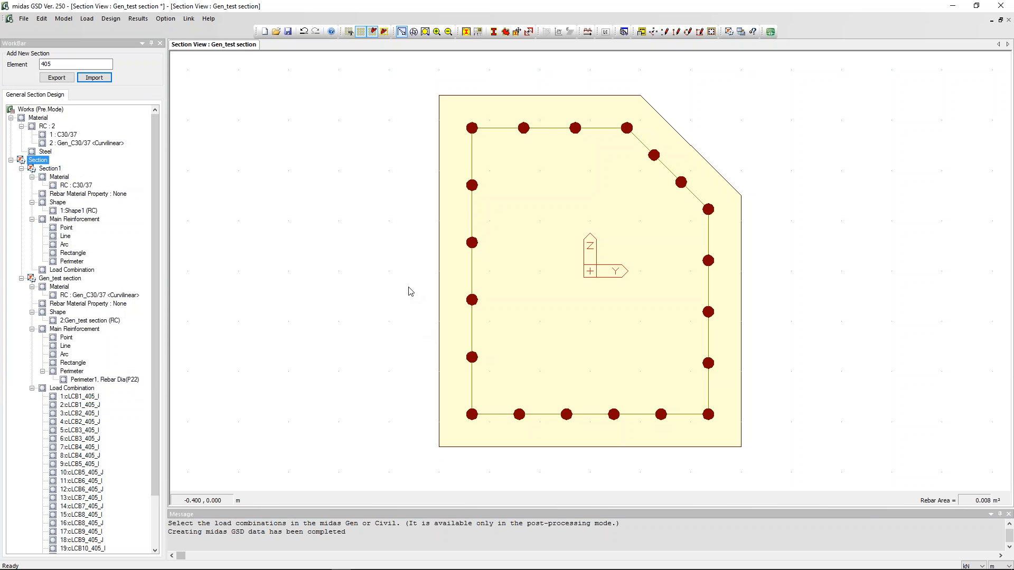
Step: Run the section analysis and save the file as Section View111
left_click(587, 32)
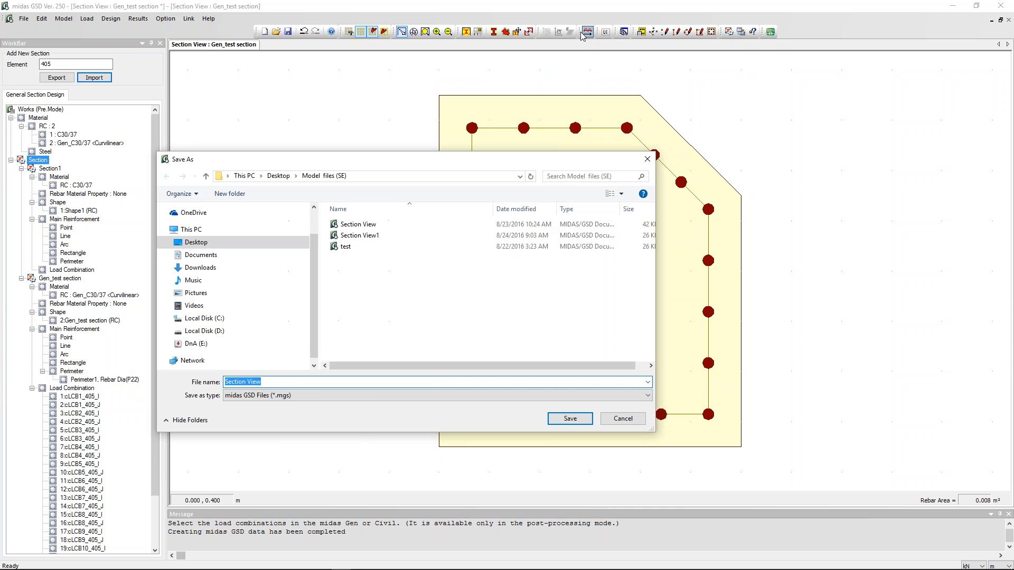
left_click(294, 381)
type("111")
left_click(575, 417)
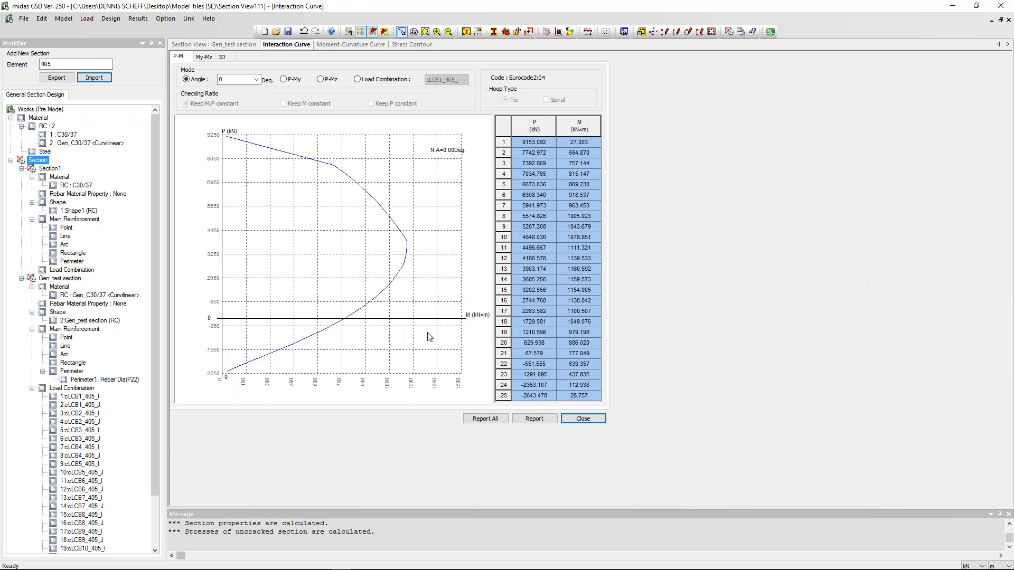
Step: Check the P-M interaction curve by load combination for cLCB1, cLCB2 and cLCB5, and view the moment-curvature curve
left_click(357, 79)
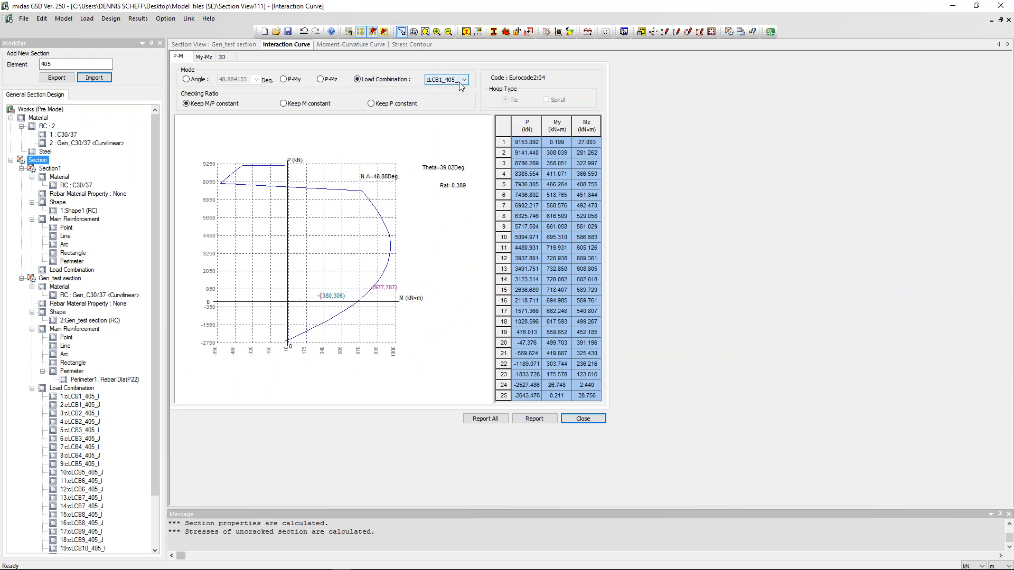
left_click(463, 80)
left_click(444, 103)
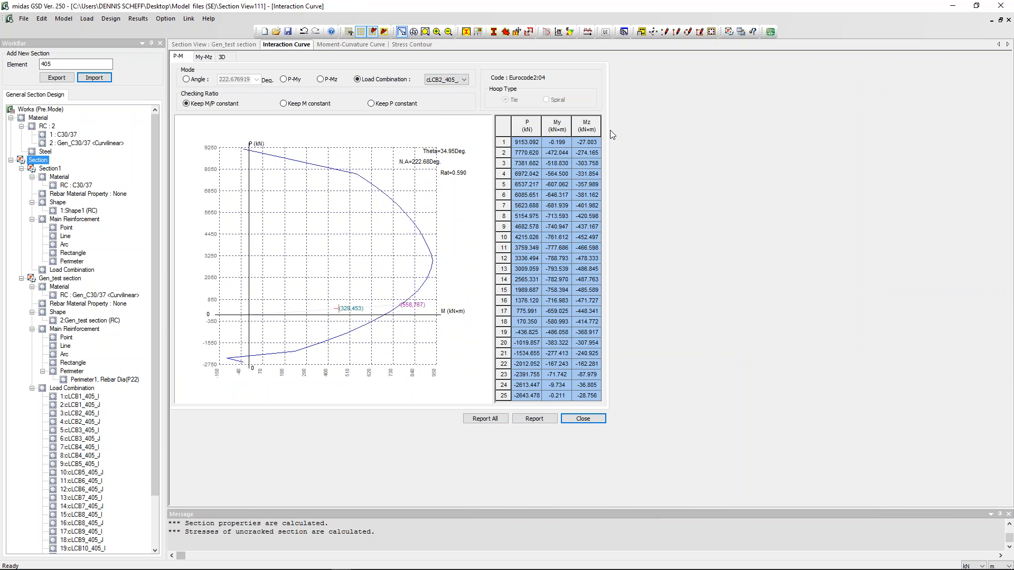
left_click(454, 82)
left_click(439, 151)
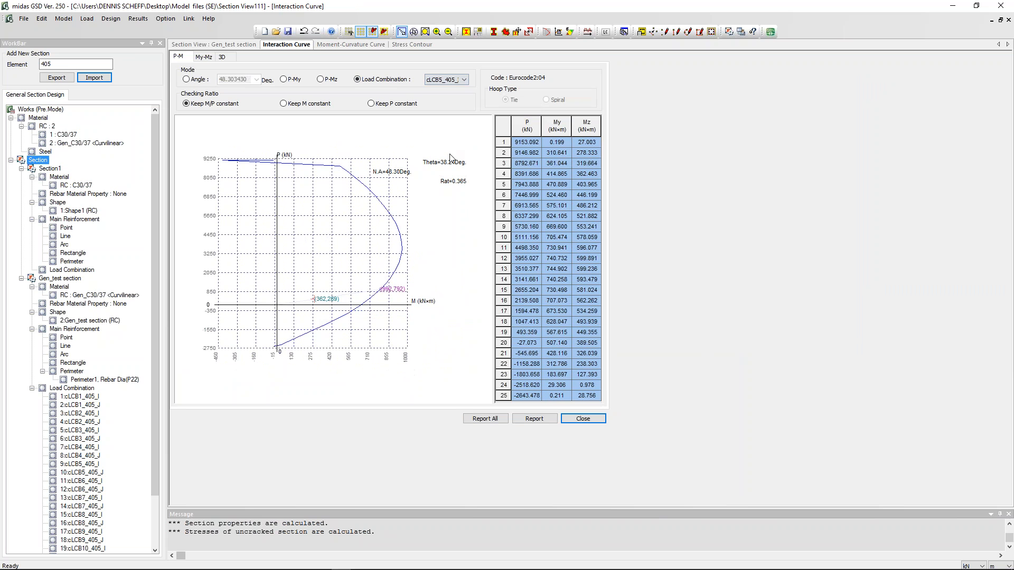
left_click(359, 45)
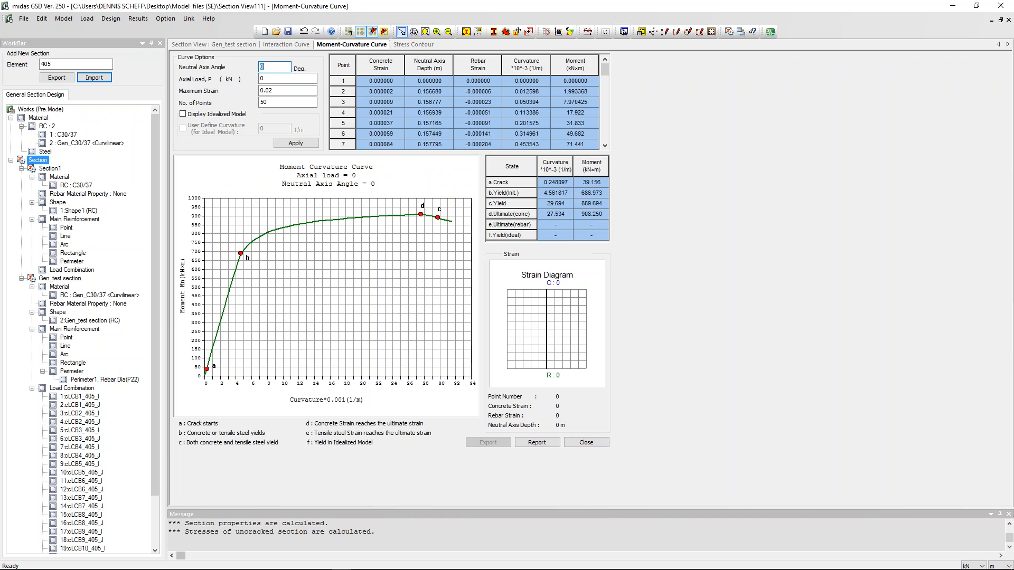
Step: View the section's stress contour for load combination cLCB10_405_J with the concrete mesh displayed
left_click(413, 46)
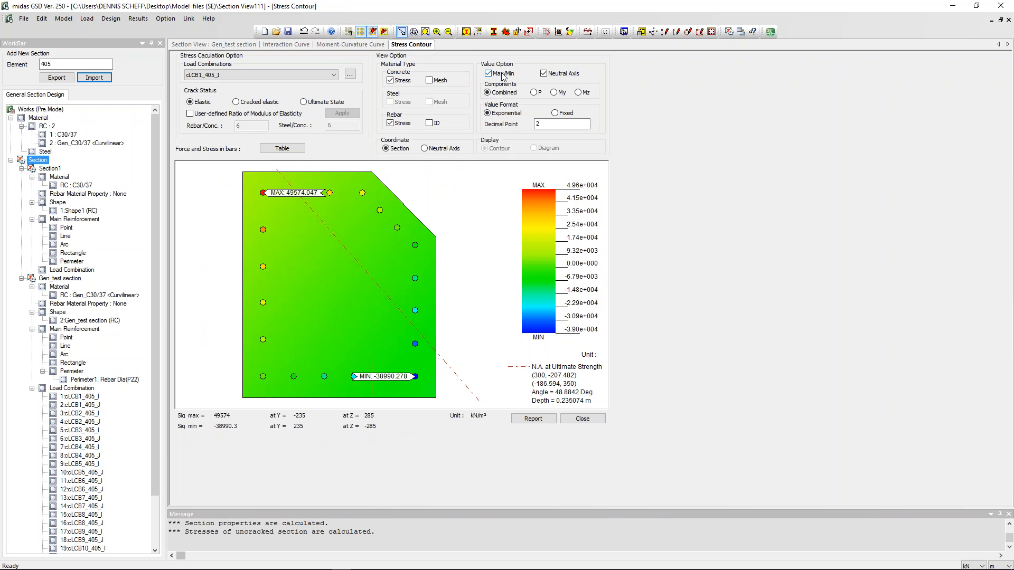
left_click(544, 74)
left_click(333, 75)
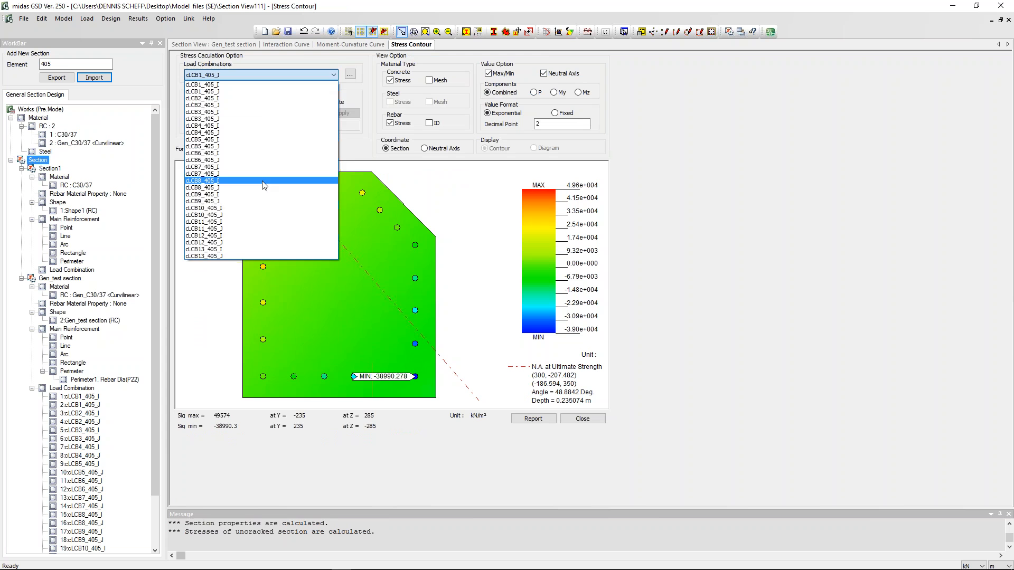
left_click(265, 184)
left_click(333, 75)
left_click(264, 222)
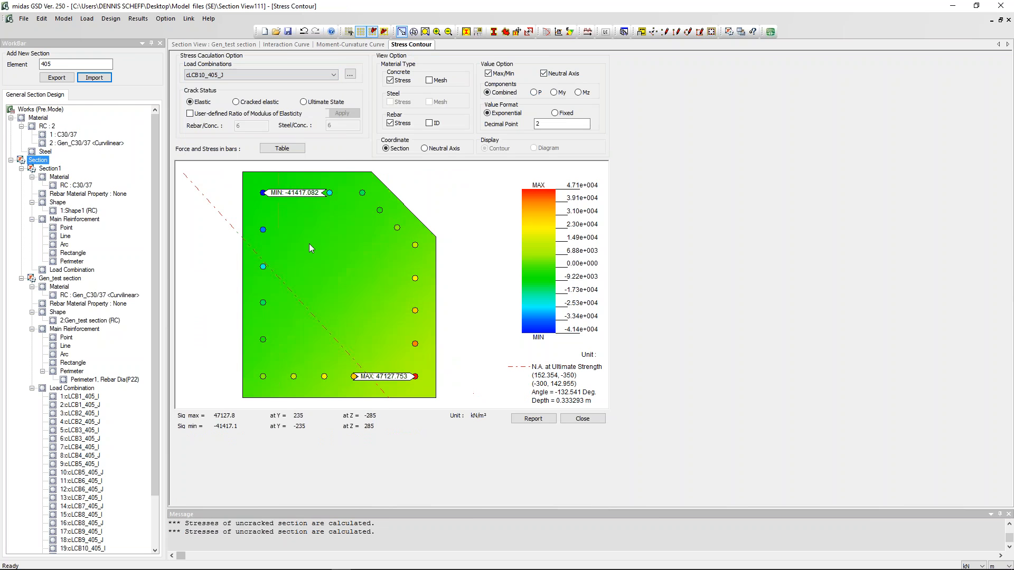
left_click(429, 81)
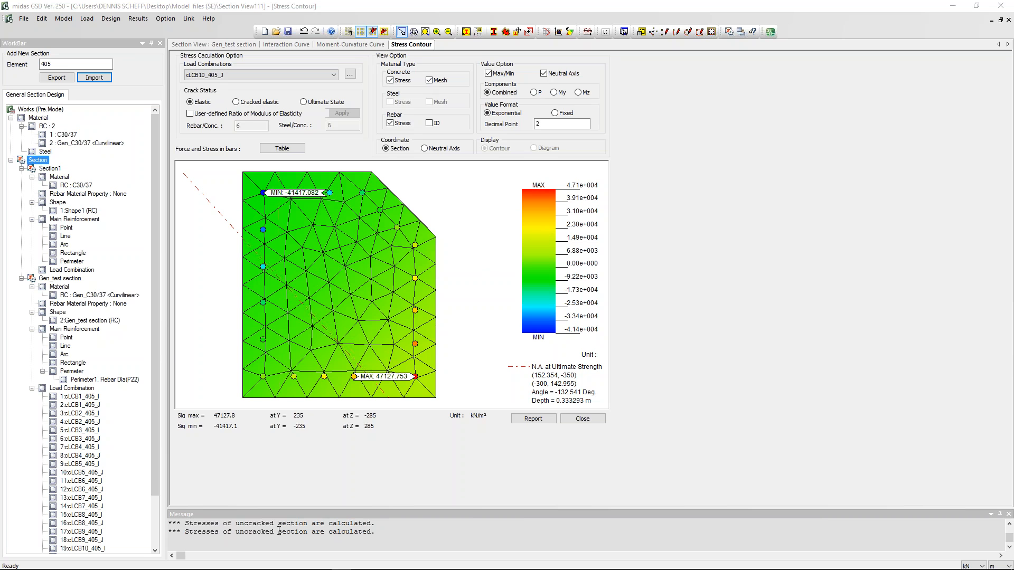
key("alt+Tab")
key("alt+Tab")
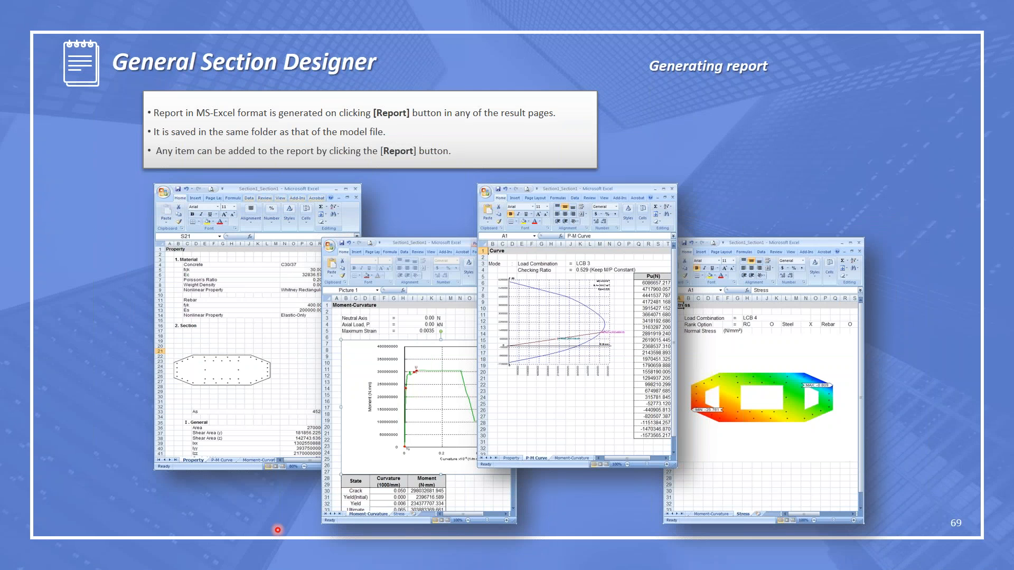
key("Right")
key("Right")
key("Left")
key("Right")
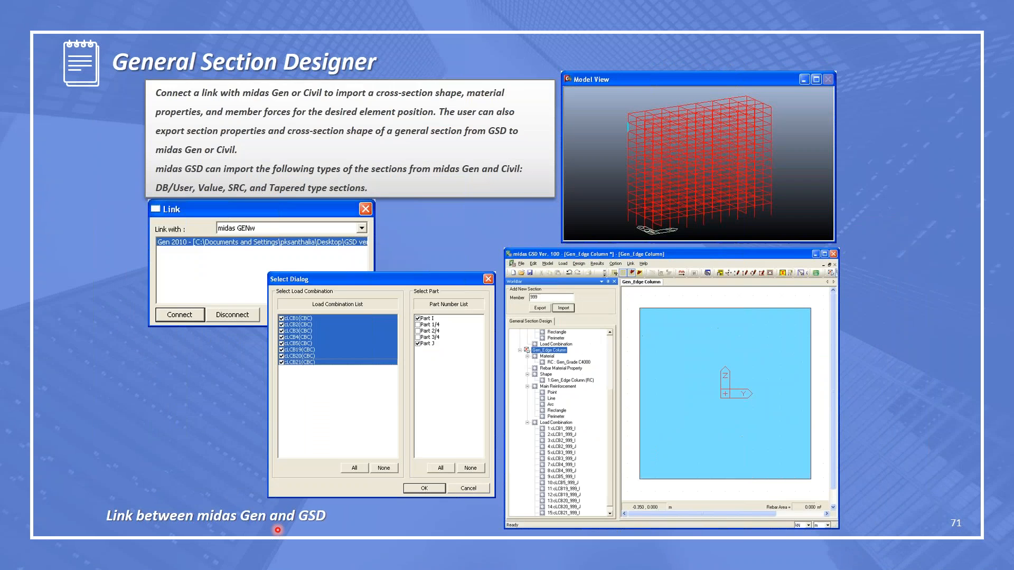
key("Right")
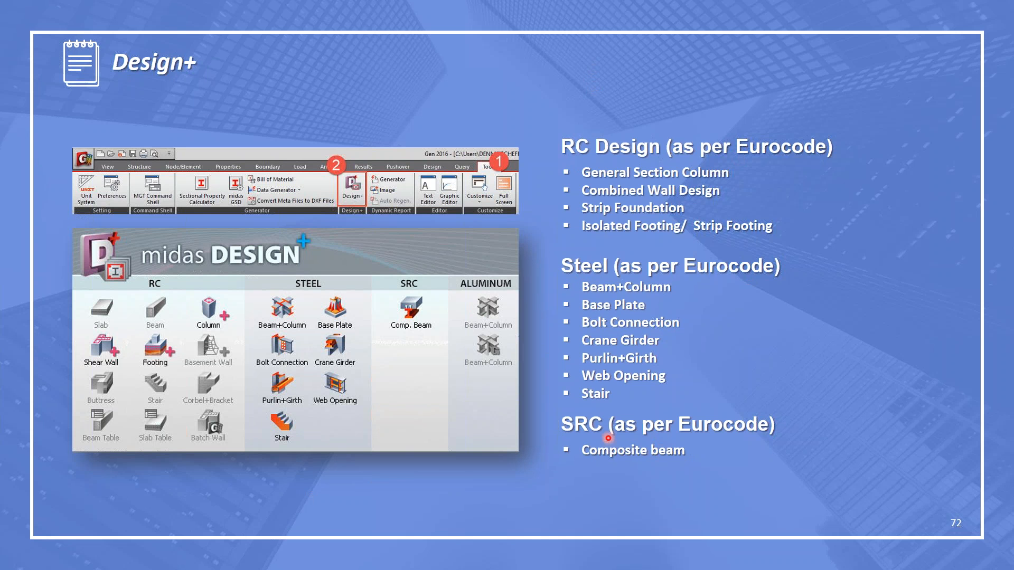
key("Right")
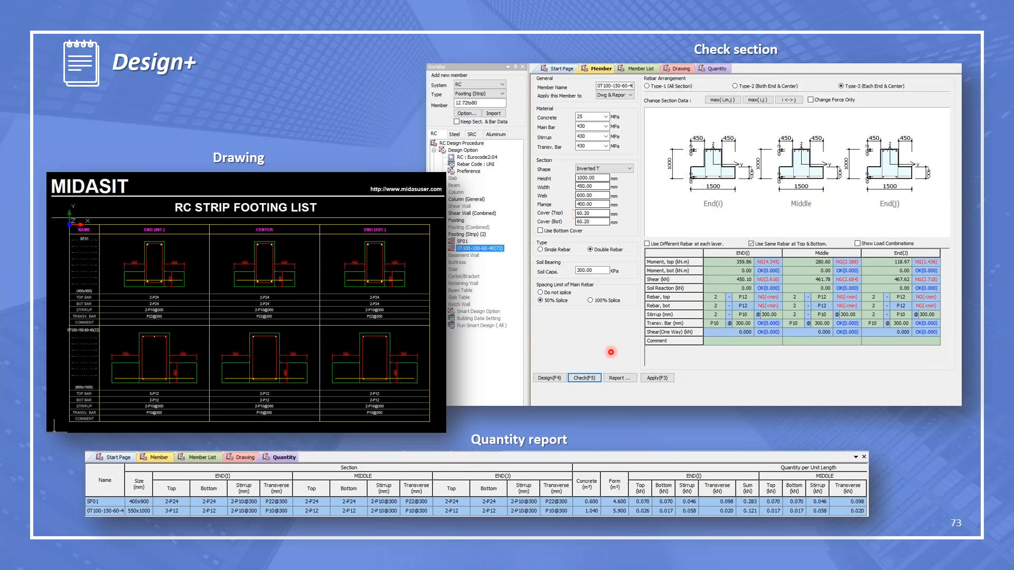
Step: Switch to midas Gen and open the project Strip Foundation test Design Plus
key("alt+Tab")
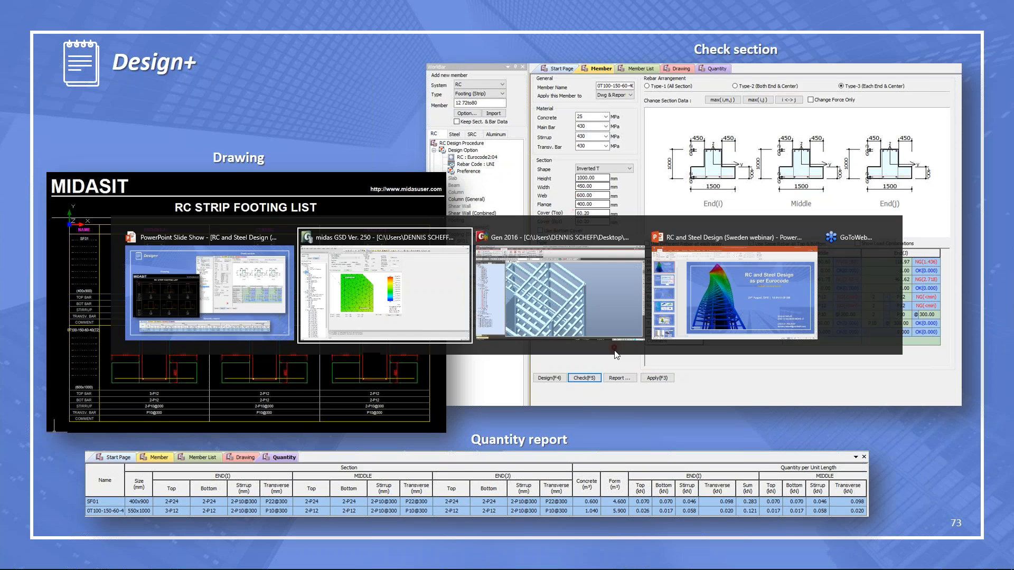
key("alt+Tab")
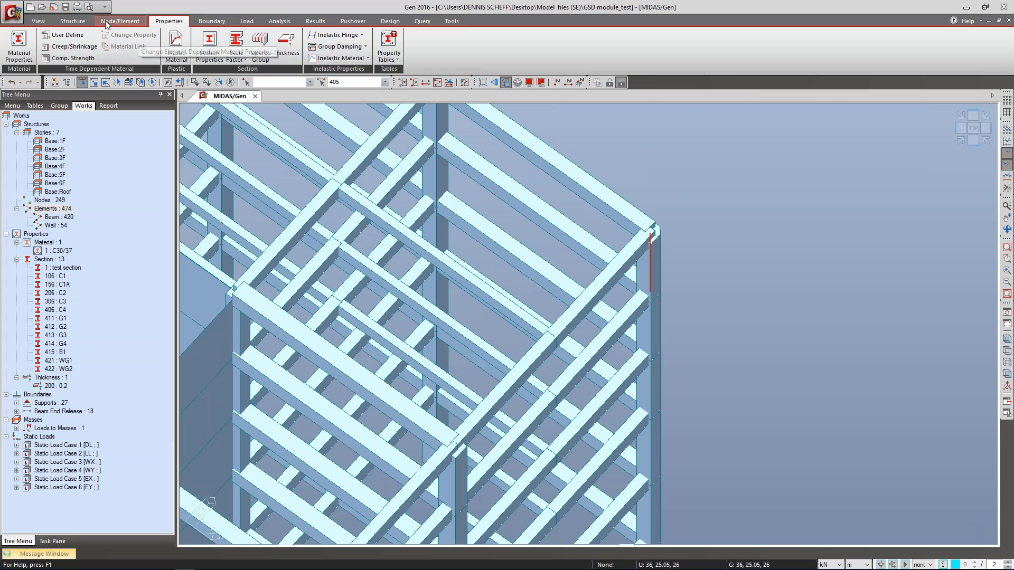
left_click(9, 8)
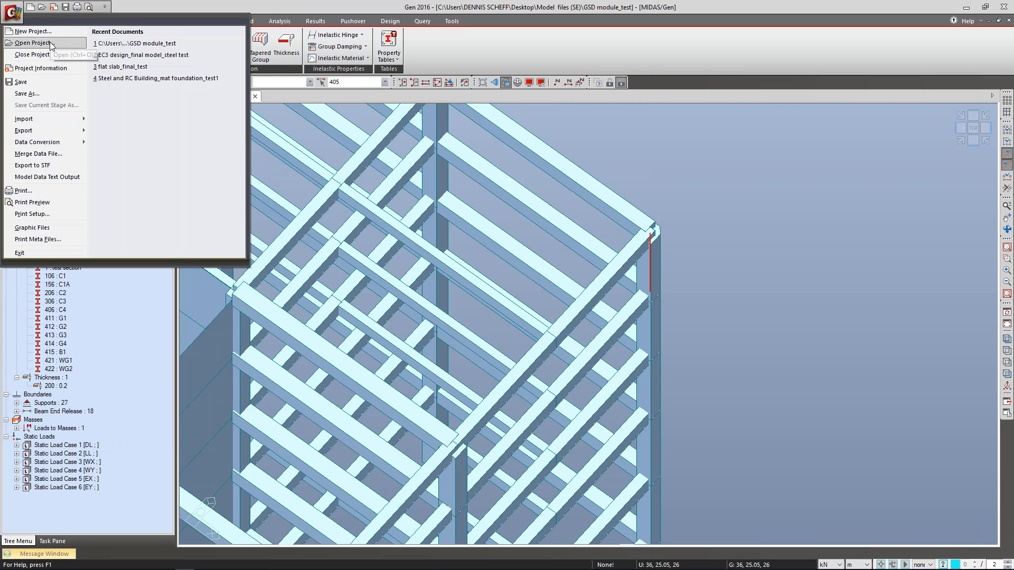
left_click(83, 51)
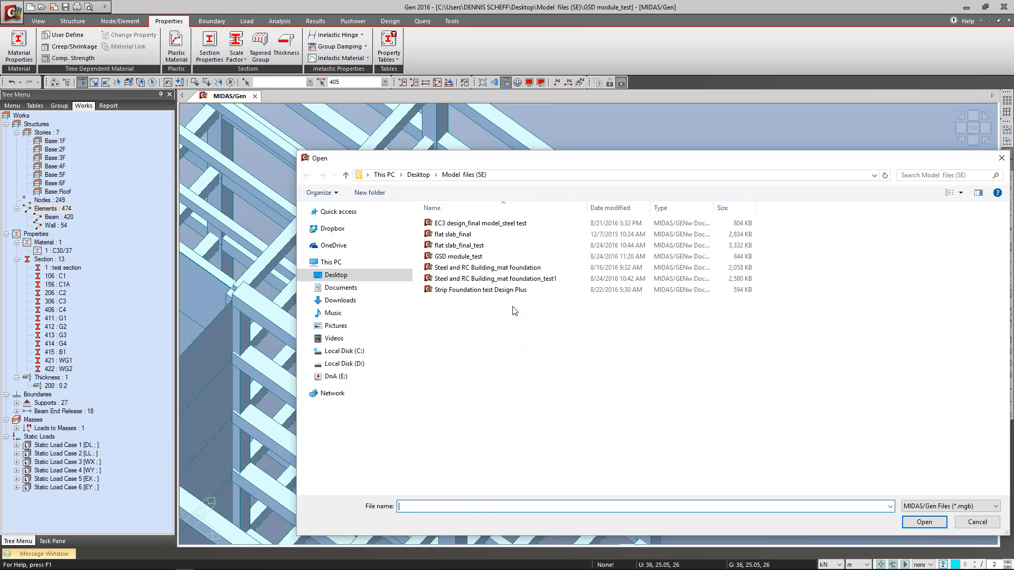
left_click(485, 290)
left_click(933, 522)
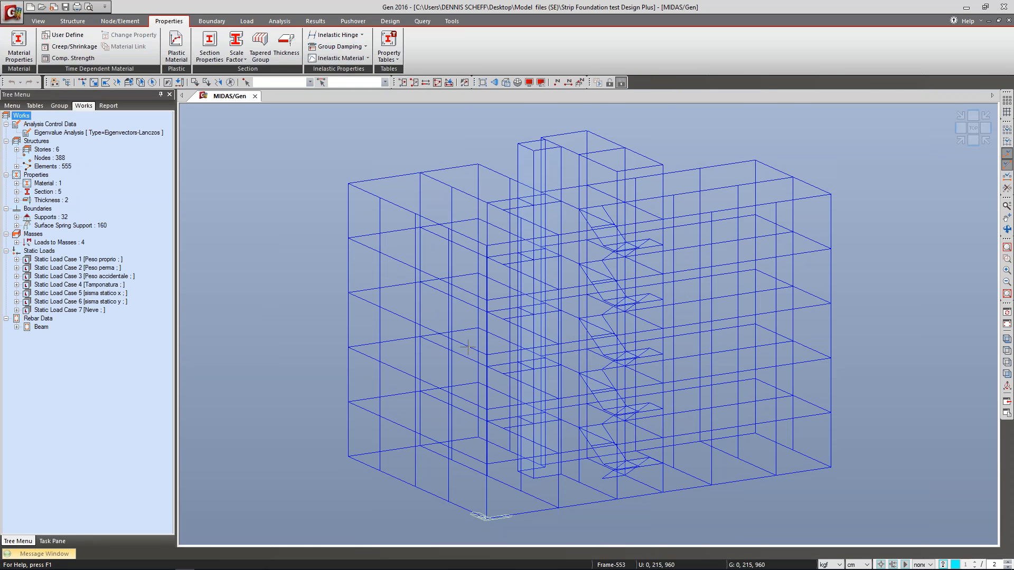
Step: Display the strip foundation building with hidden-surface rendering and inspect its frame and foundation
mouse_move(467, 347)
key("ctrl+h")
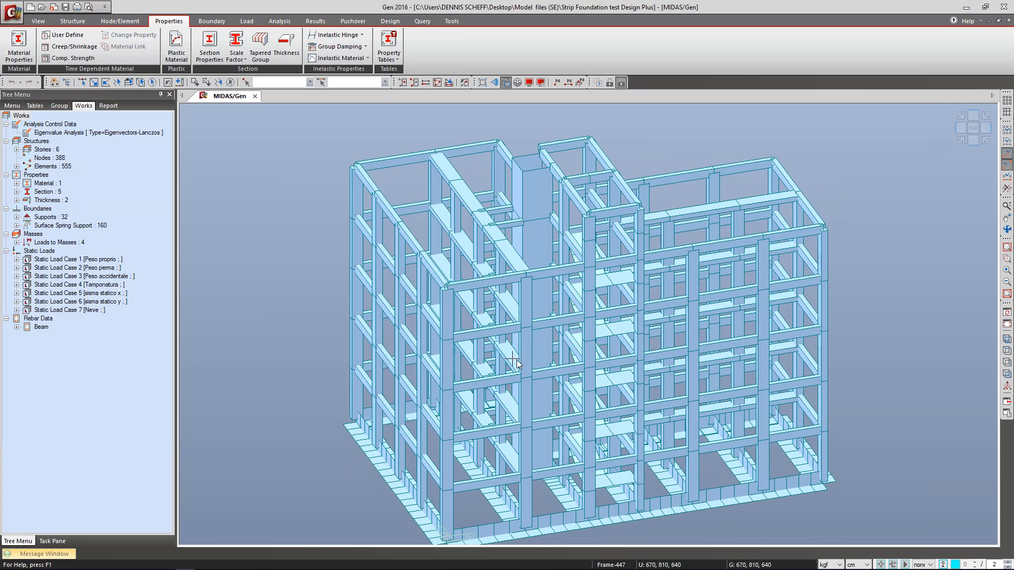
middle_click_drag(519, 341, 442, 350)
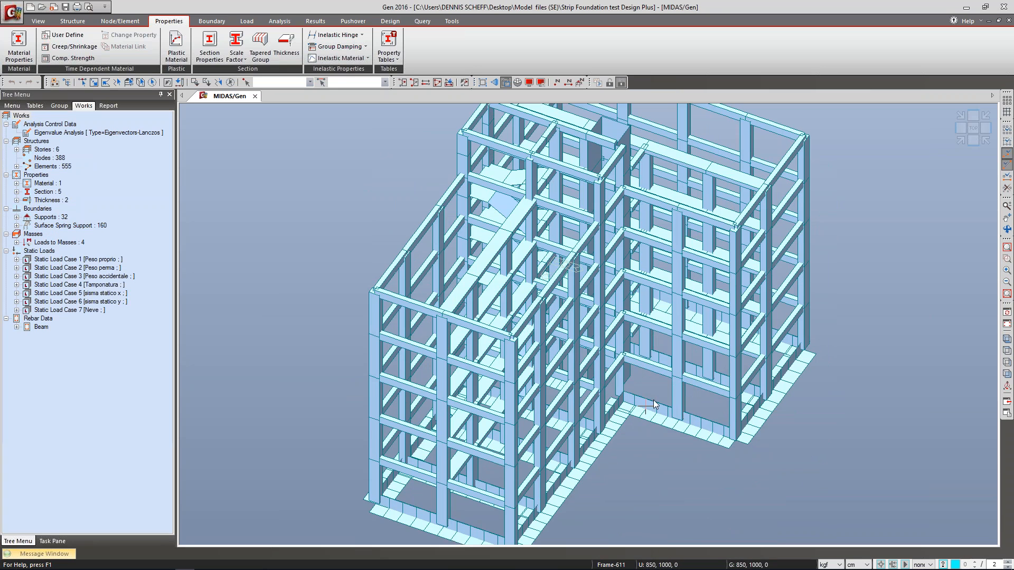
middle_click_drag(667, 370, 586, 348)
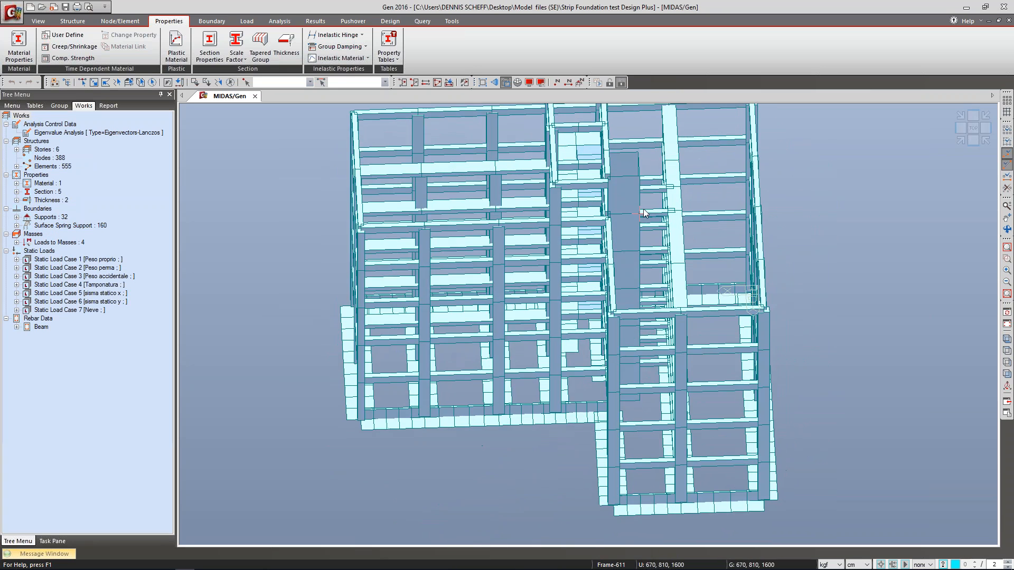
Step: Isolate the wall elements of the building so only the full-height wall core is displayed
left_click(17, 166)
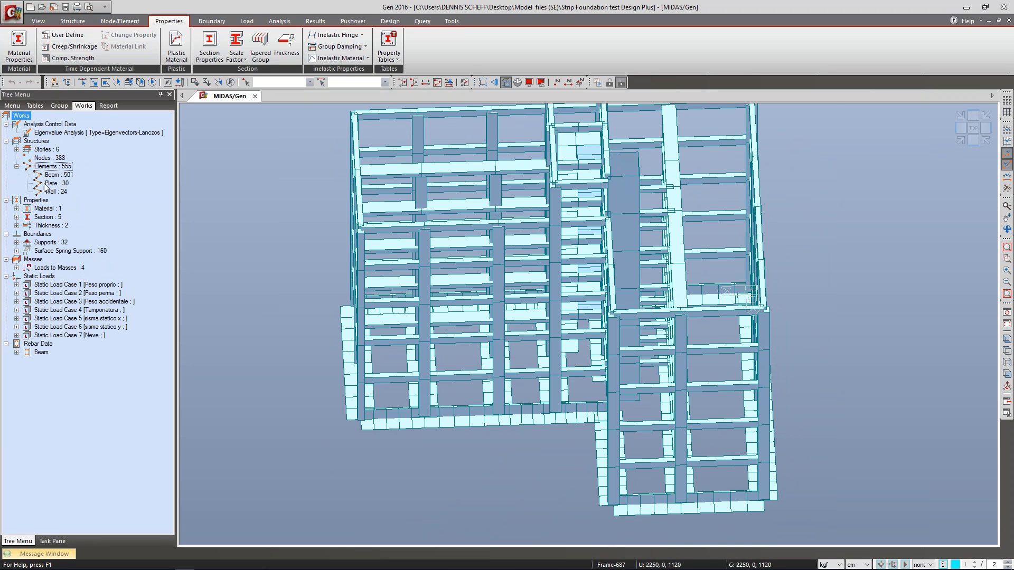
left_click(53, 192)
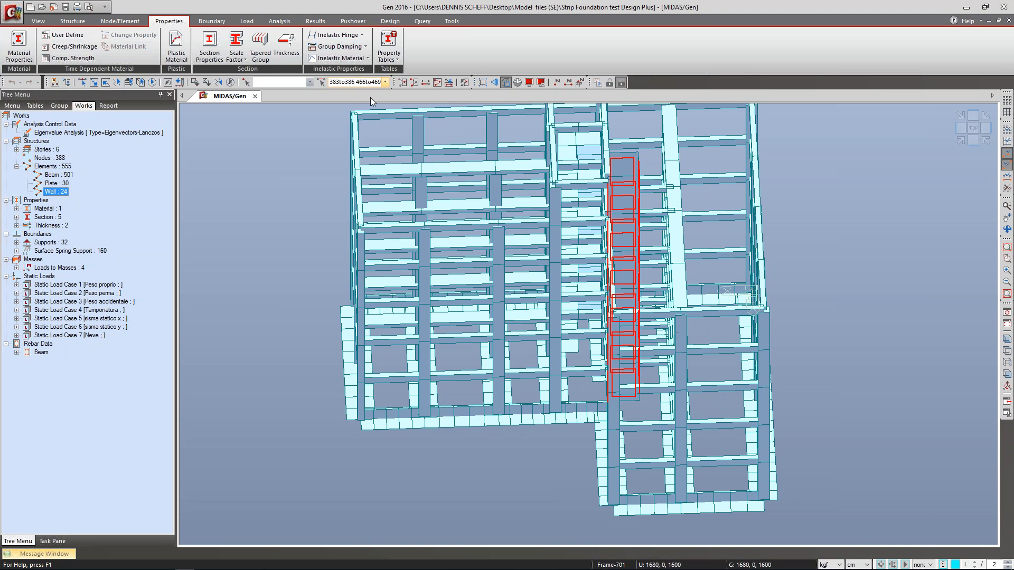
key("F2")
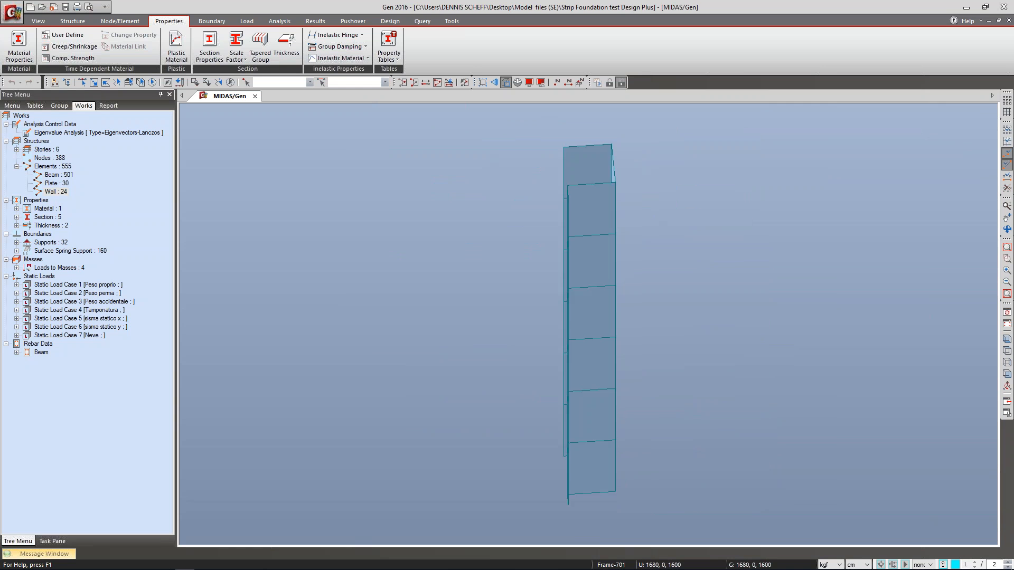
middle_click_drag(701, 258, 771, 248, "ctrl")
Step: Launch midas Design+ from midas Gen
left_click(211, 21)
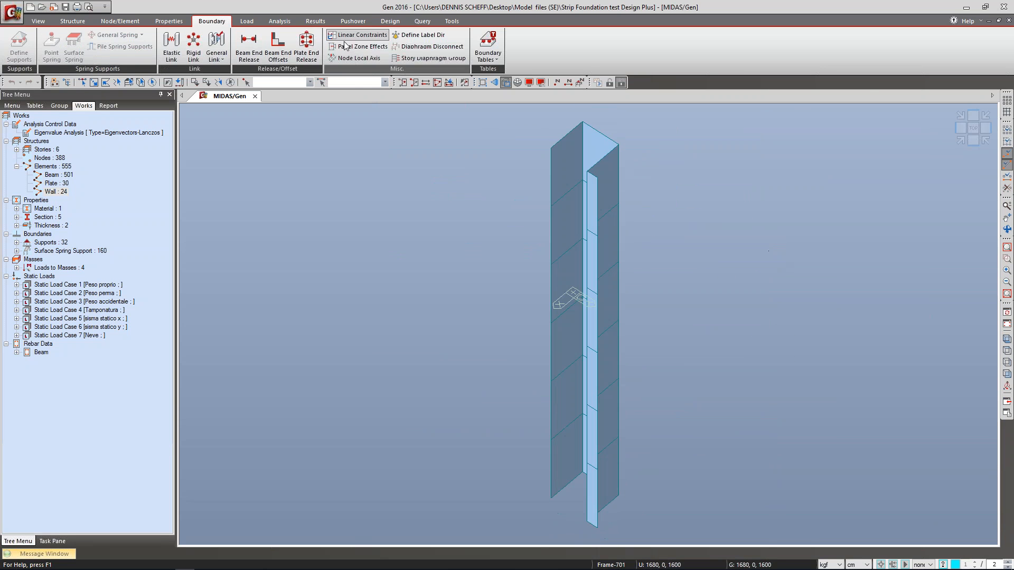
left_click(451, 21)
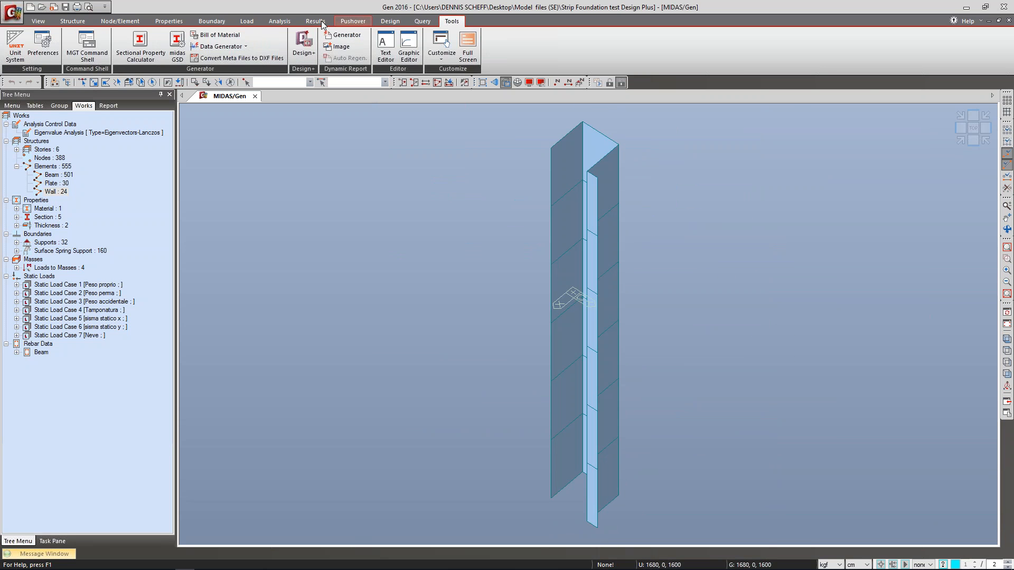
left_click(302, 45)
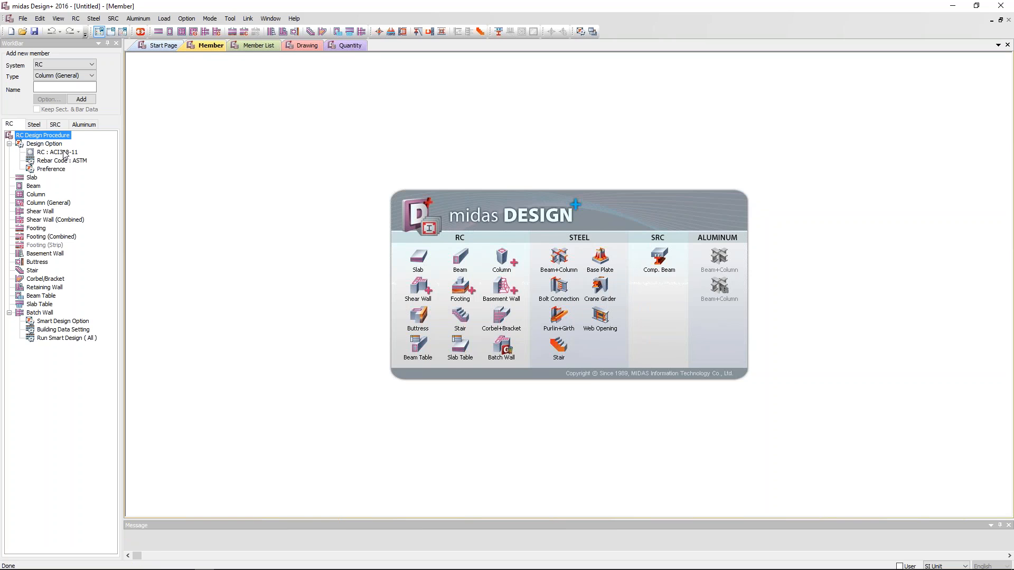
Step: Set the RC design code to Eurocode2:04 in the design options
left_click(58, 152)
double_click(62, 153)
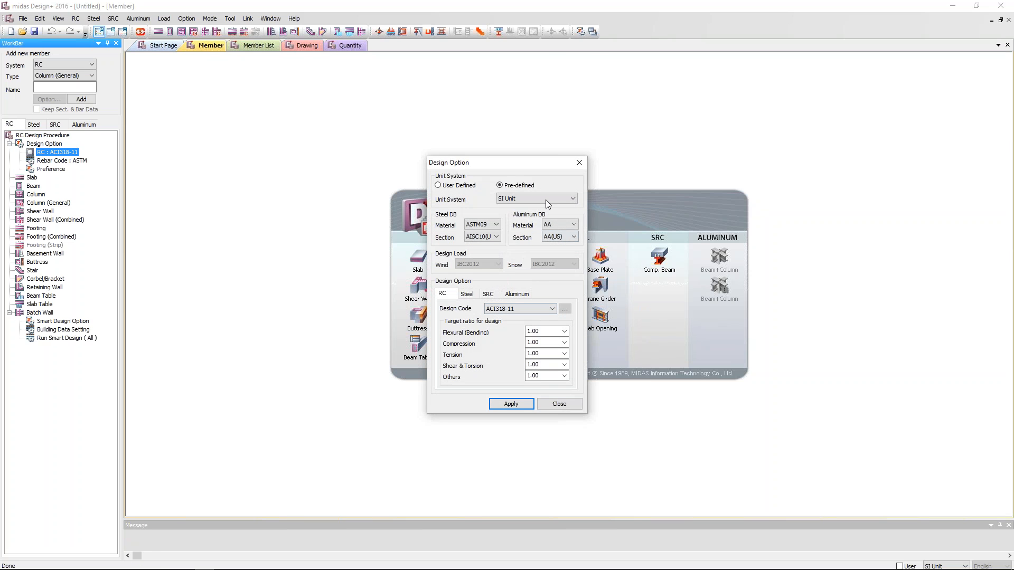
left_click(540, 307)
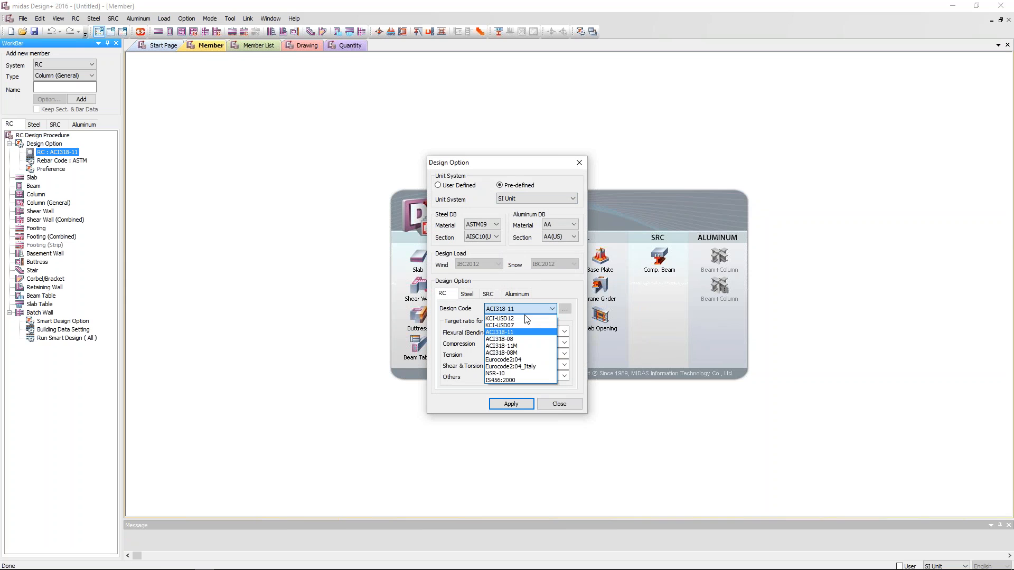
left_click(514, 359)
left_click(515, 404)
Step: Set the rebar code to UNI in the rebar options
left_click(53, 161)
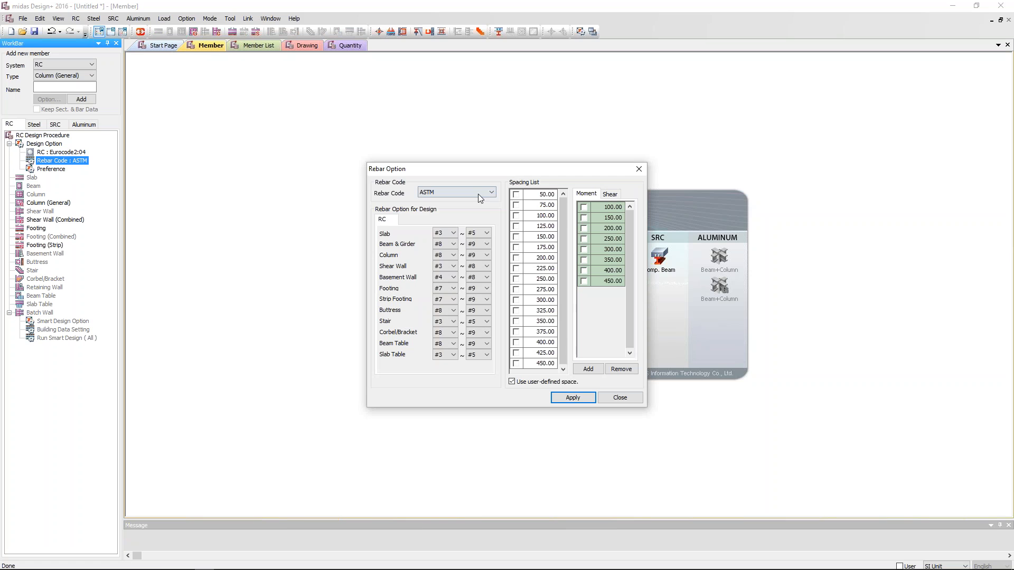
left_click(479, 193)
left_click(475, 230)
left_click(574, 399)
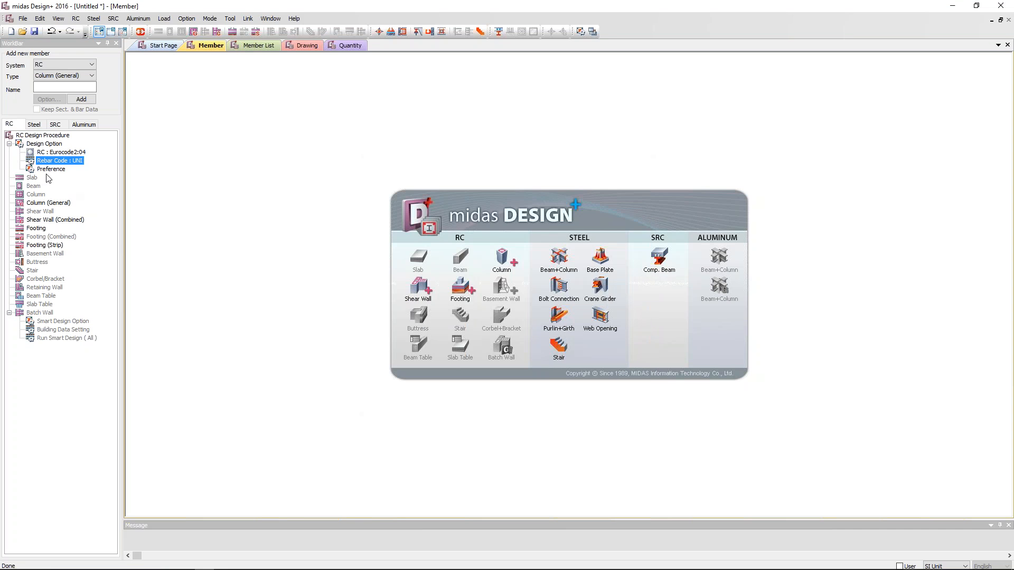
Step: Enable the Gen/ADS design method for shear walls in the design preferences and choose its design method
double_click(51, 170)
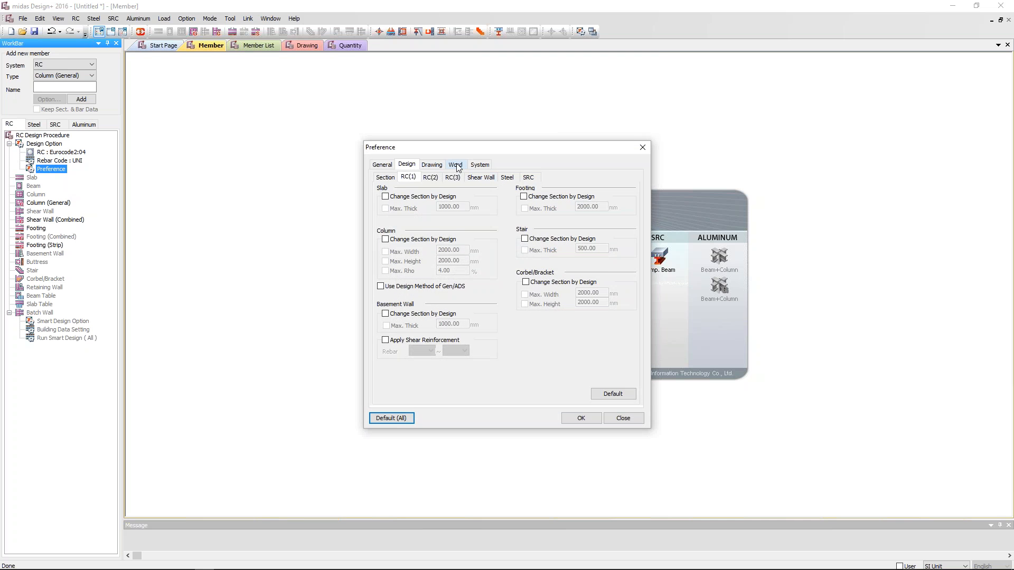
left_click(495, 179)
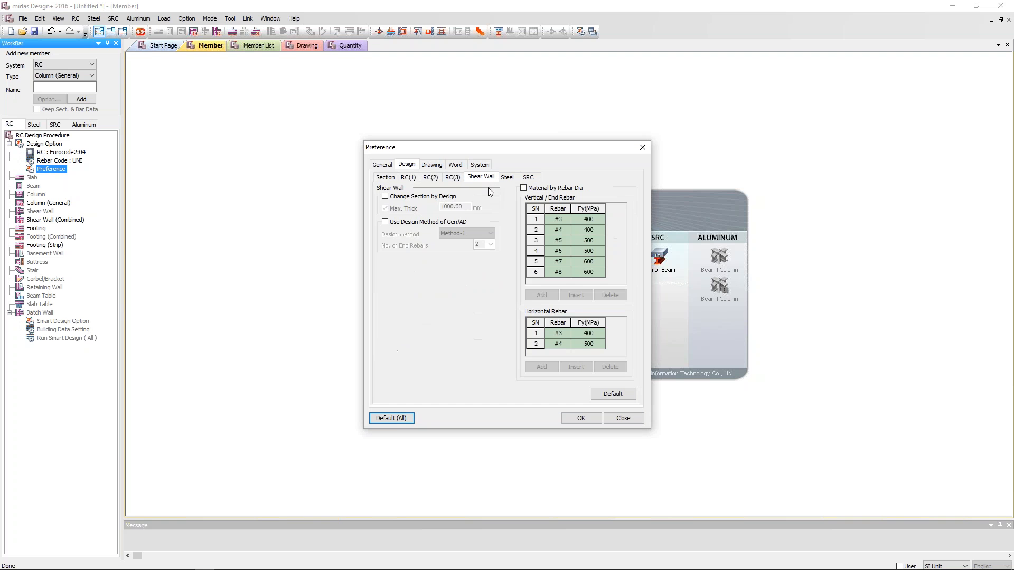
left_click(466, 233)
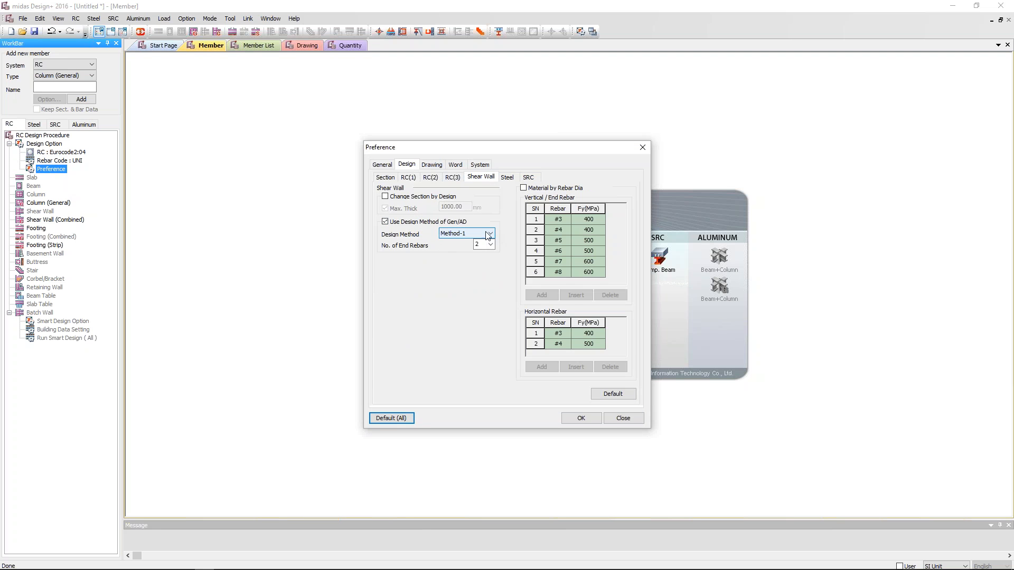
left_click(465, 249)
left_click(585, 418)
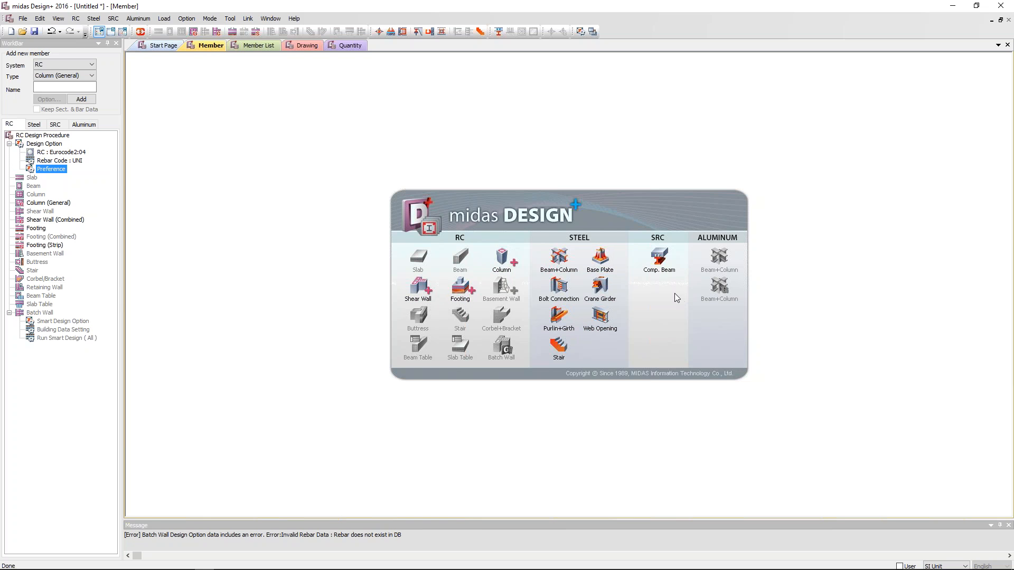
Step: Add a combined shear wall member
left_click(422, 301)
left_click(434, 321)
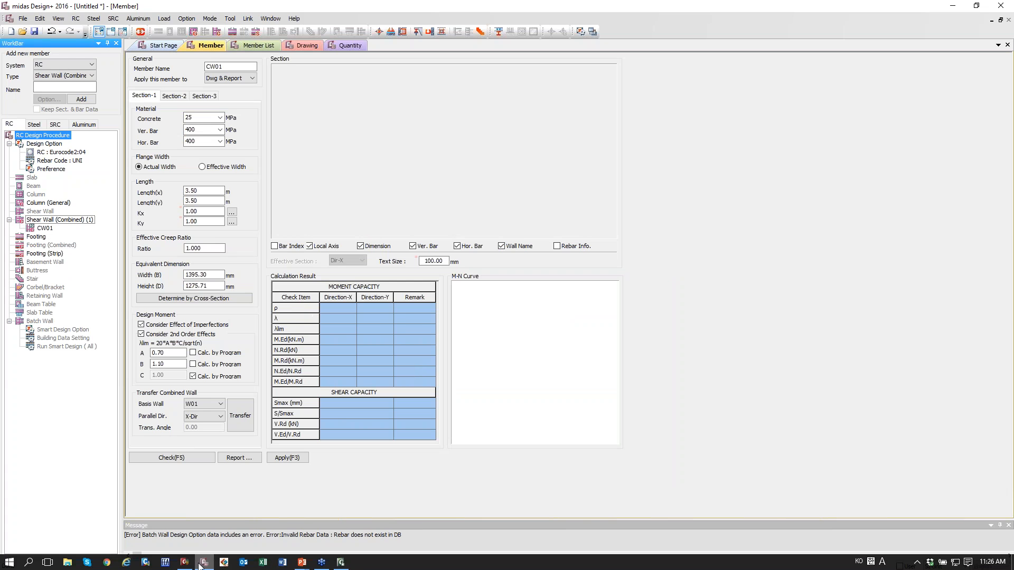
Step: Switch to midas Gen and isolate the top-storey walls of the core, shown in a 3D view
left_click(185, 563)
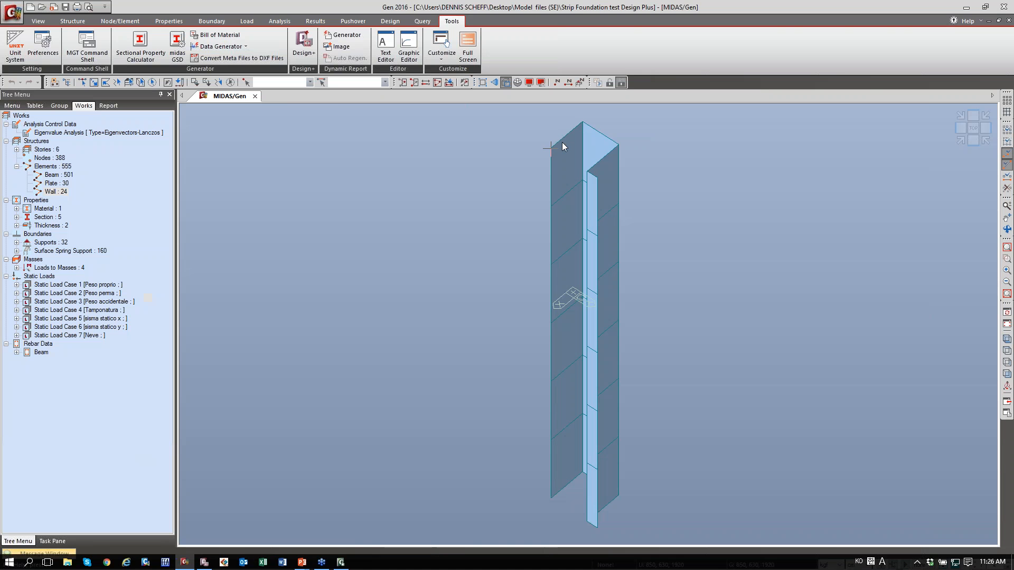
left_click(975, 140)
left_click(82, 82)
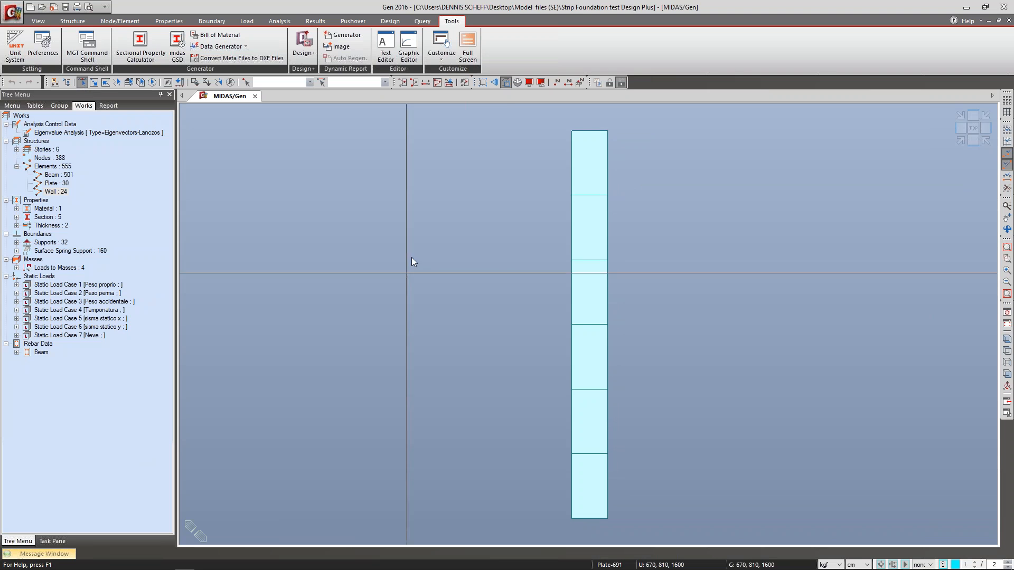
left_click_drag(507, 114, 648, 195)
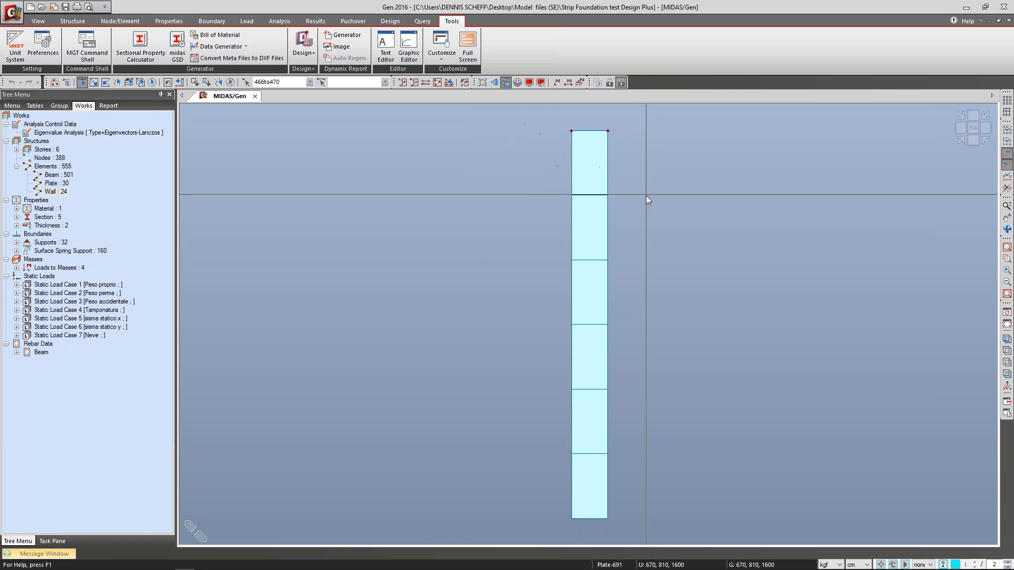
key("F2")
middle_click_drag(773, 231, 755, 319, "ctrl")
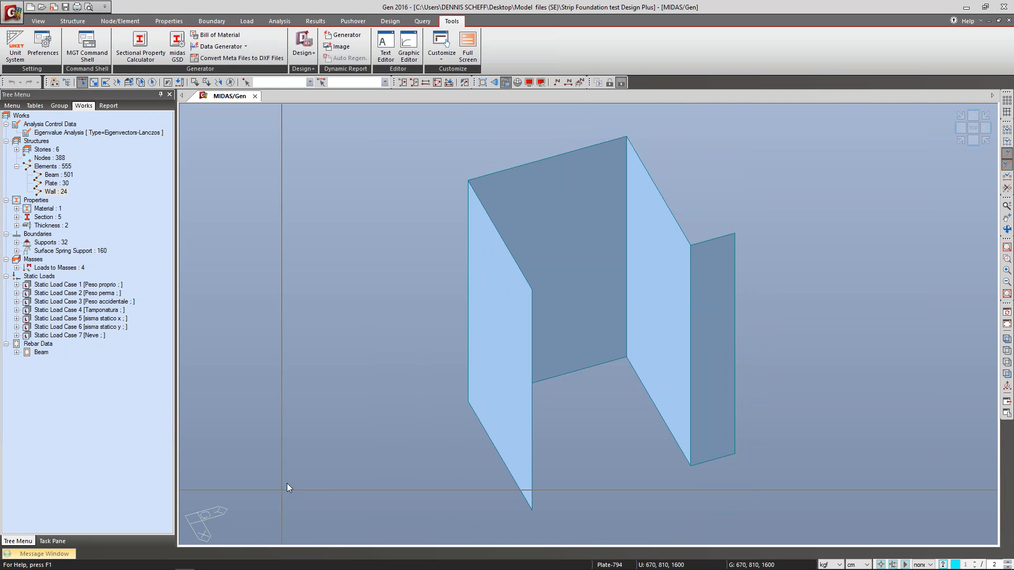
Step: Switch to Design+ and link it with the Strip Foundation test Design Plus model open in midas Gen
mouse_move(236, 565)
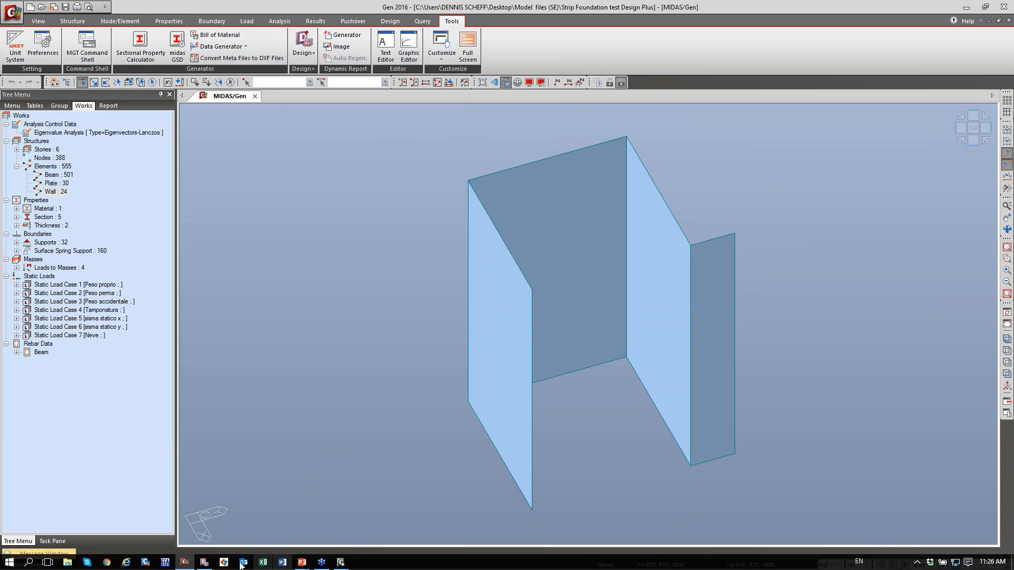
left_click(212, 554)
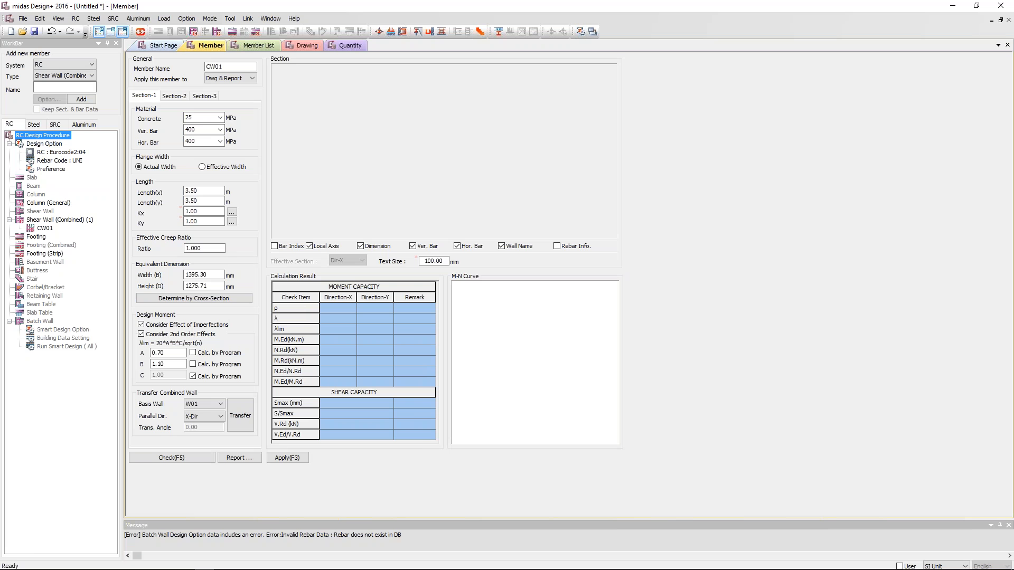
left_click(141, 32)
left_click(476, 267)
left_click(438, 328)
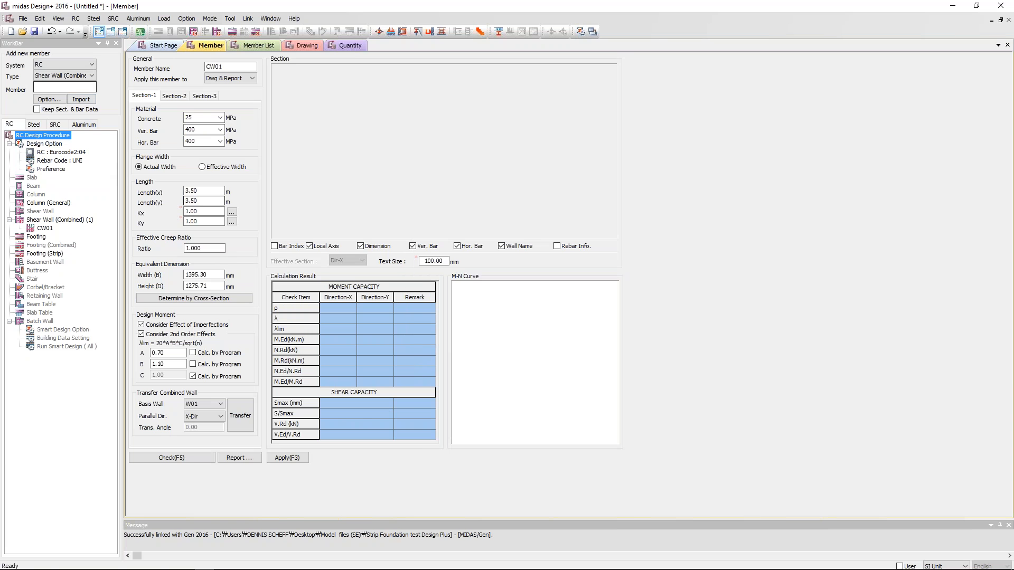
Step: Select all the displayed top-storey walls in midas Gen and import them into Design+ as combined shear wall members
left_click(185, 565)
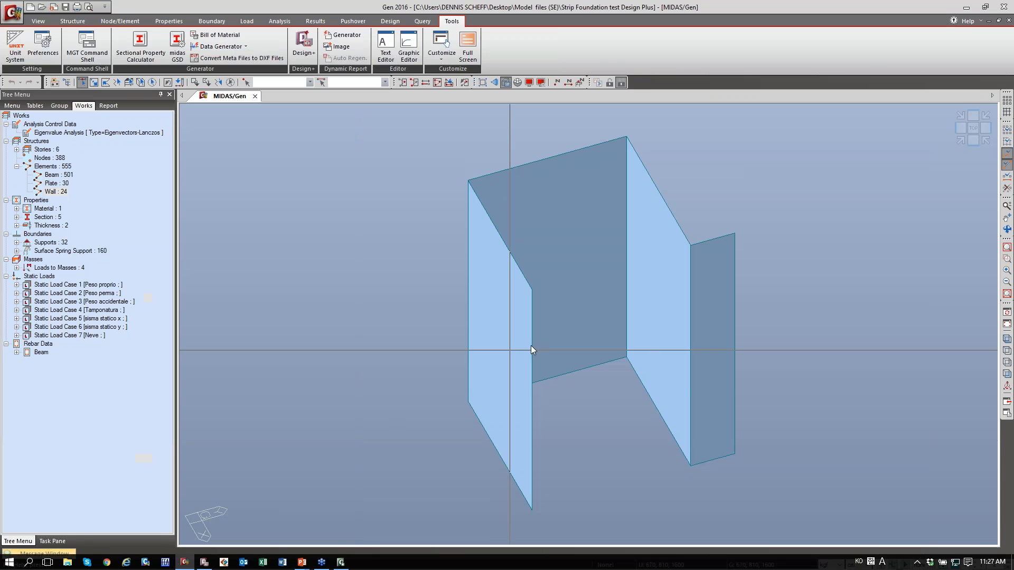
left_click_drag(796, 481, 426, 129)
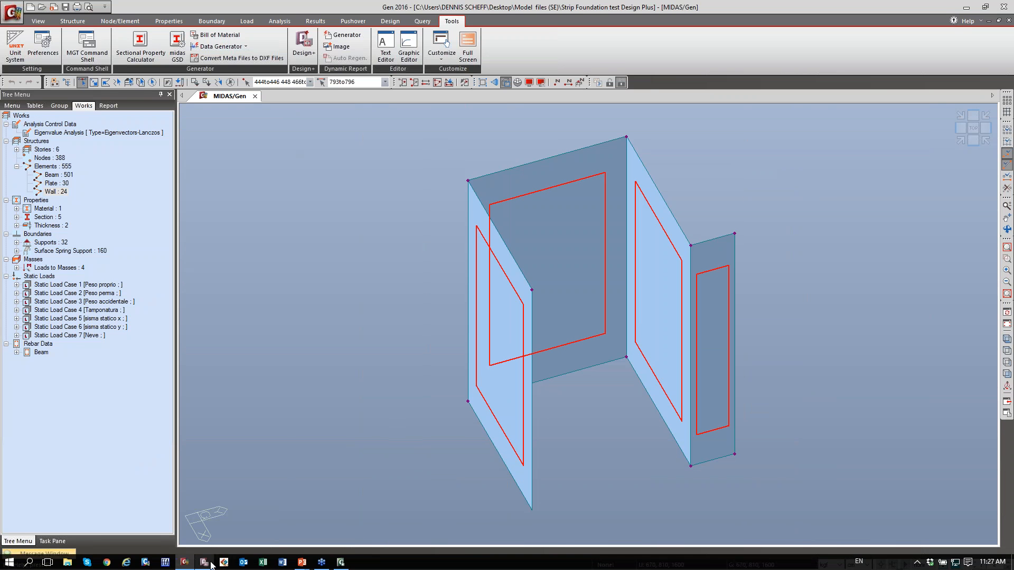
left_click(206, 564)
left_click(81, 99)
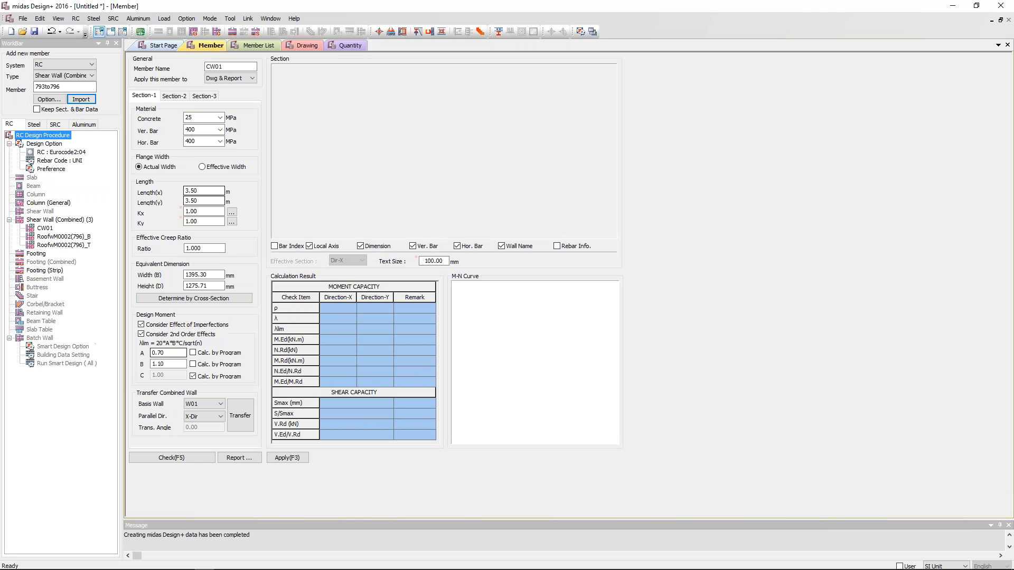
Step: Run the design check of combined shear wall CW01 and look at the available report types
left_click(186, 458)
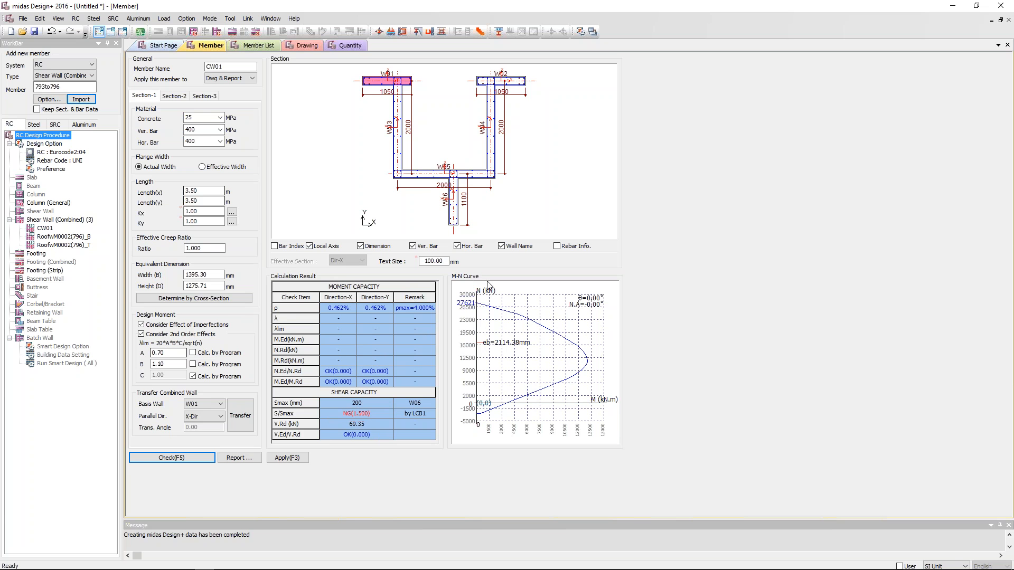
left_click(246, 458)
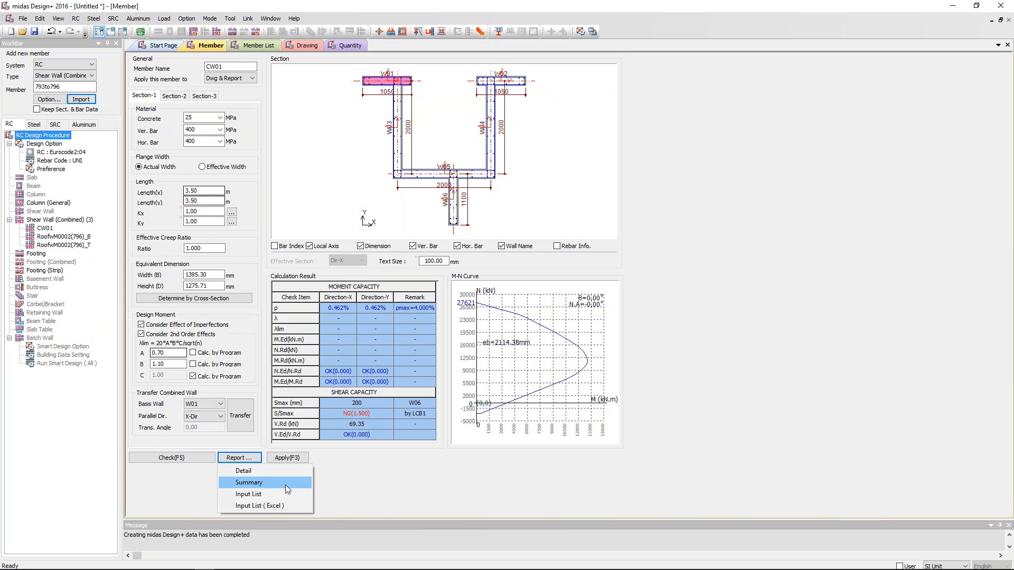
left_click(403, 500)
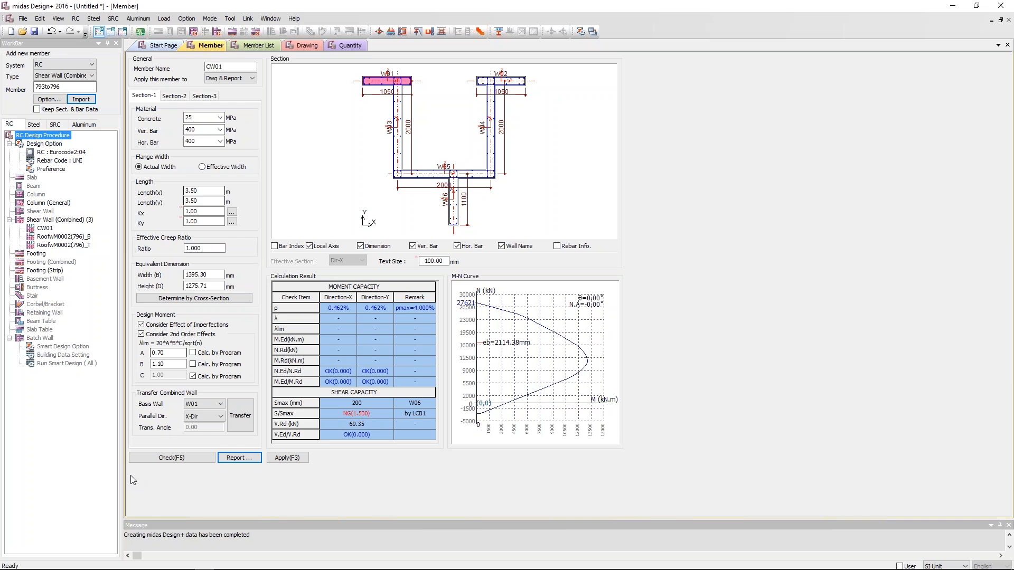
Step: Generate the detail report for CW01 in report mode and review its section, reinforcement, load combinations, M-N curve and shear capacity checks
left_click(110, 34)
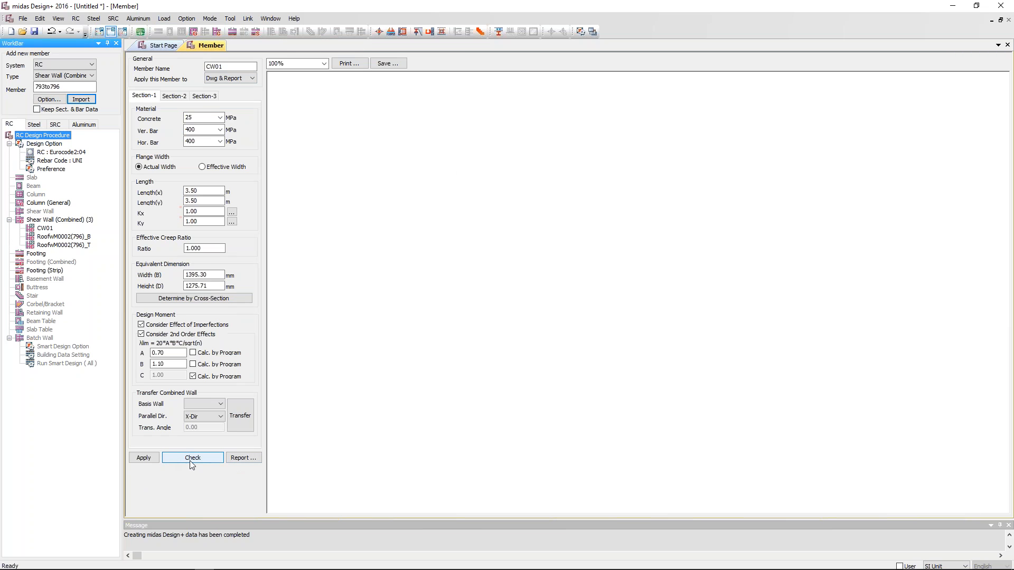
left_click(239, 461)
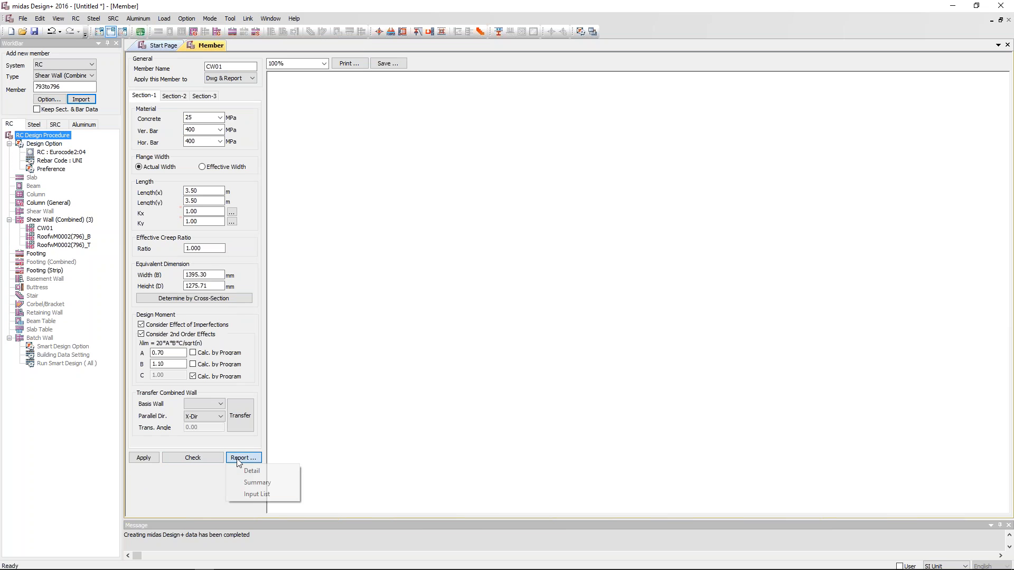
left_click(251, 469)
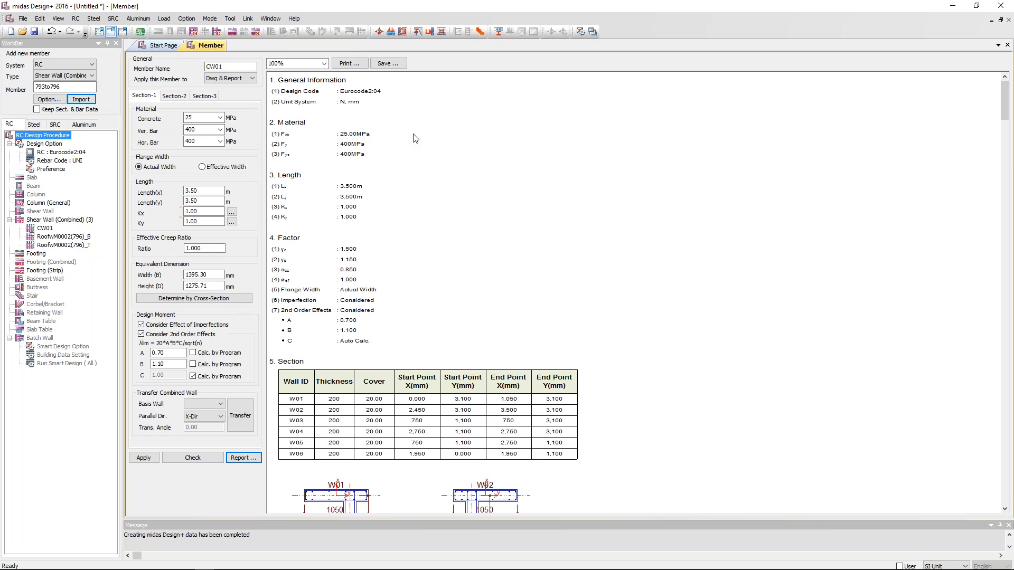
scroll(418, 216, "down", 10)
scroll(428, 222, "up", 5)
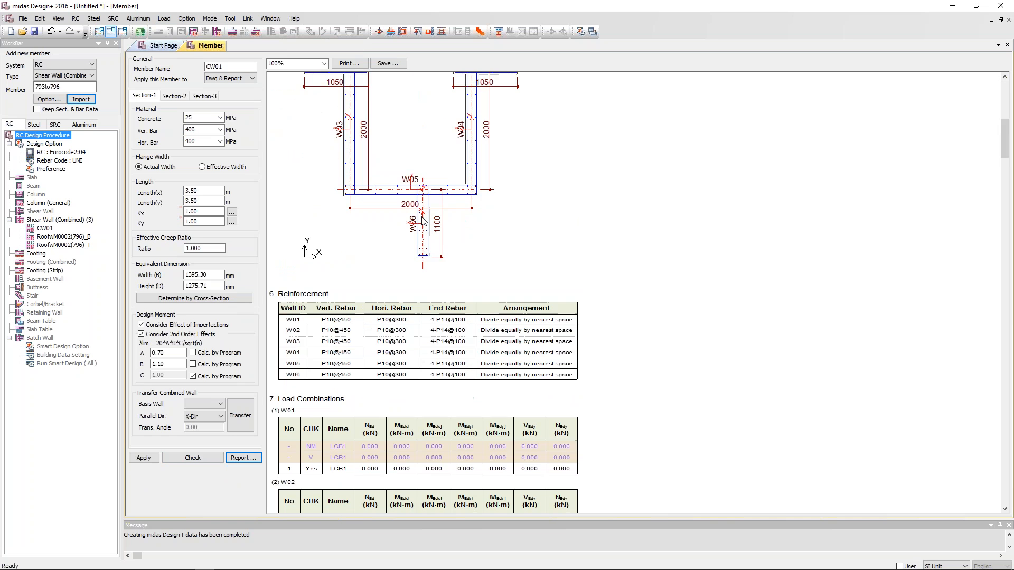
scroll(434, 226, "down", 5)
scroll(510, 303, "down", 10)
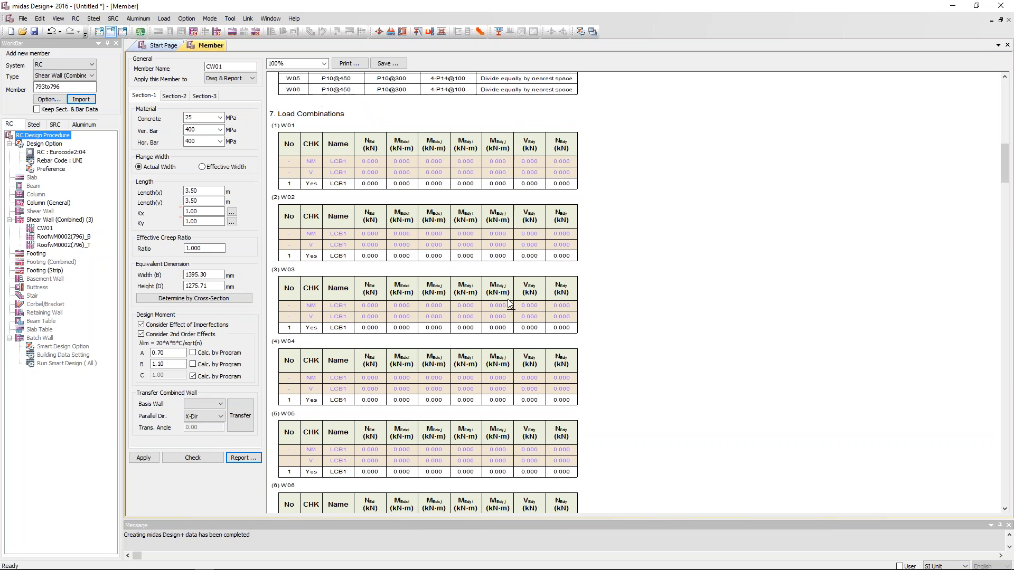
scroll(509, 303, "down", 15)
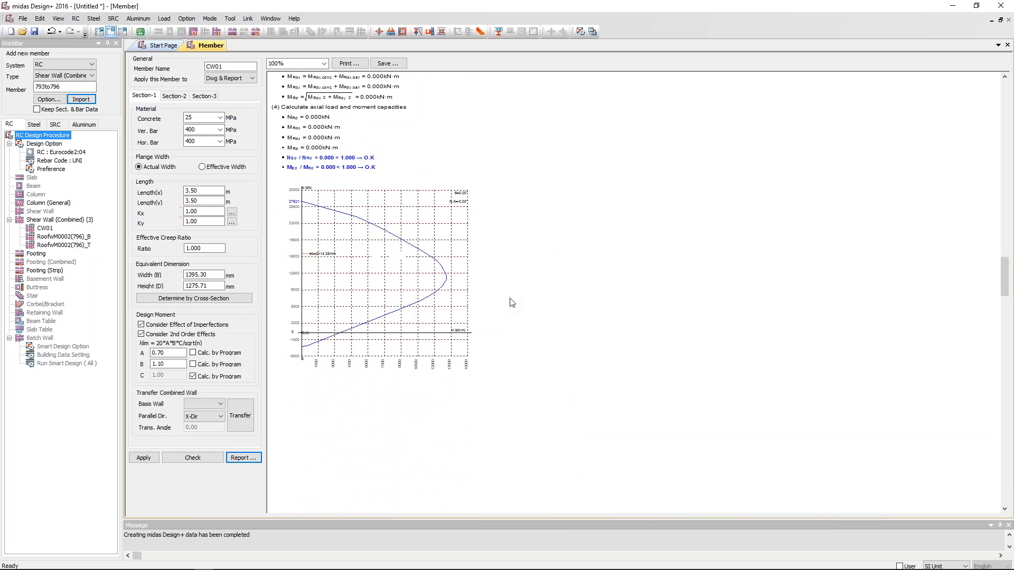
scroll(513, 302, "down", 3)
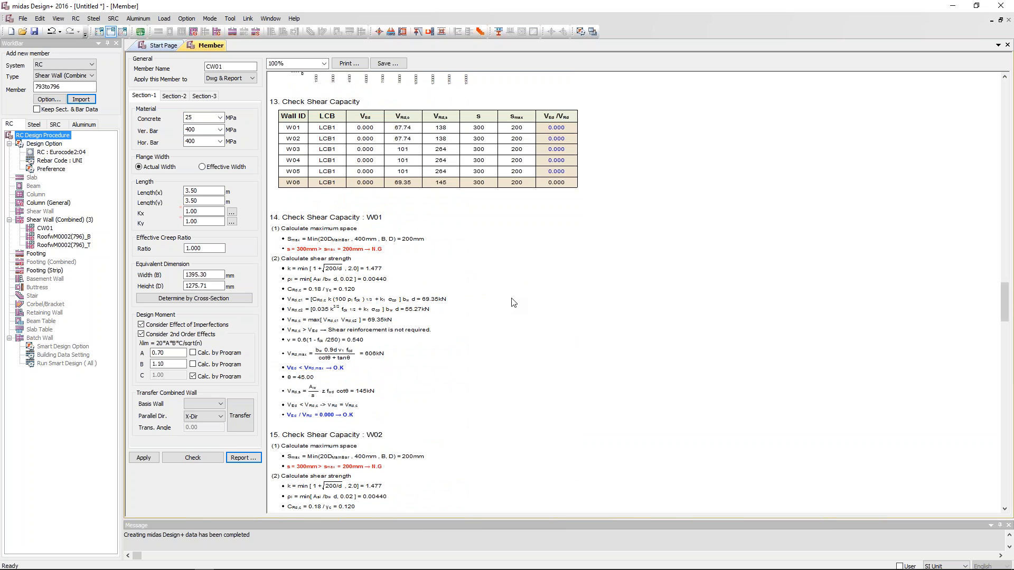
Step: Review the individual shear capacity checks for walls W01 to W06 in the CW01 detail report
scroll(513, 303, "down", 3)
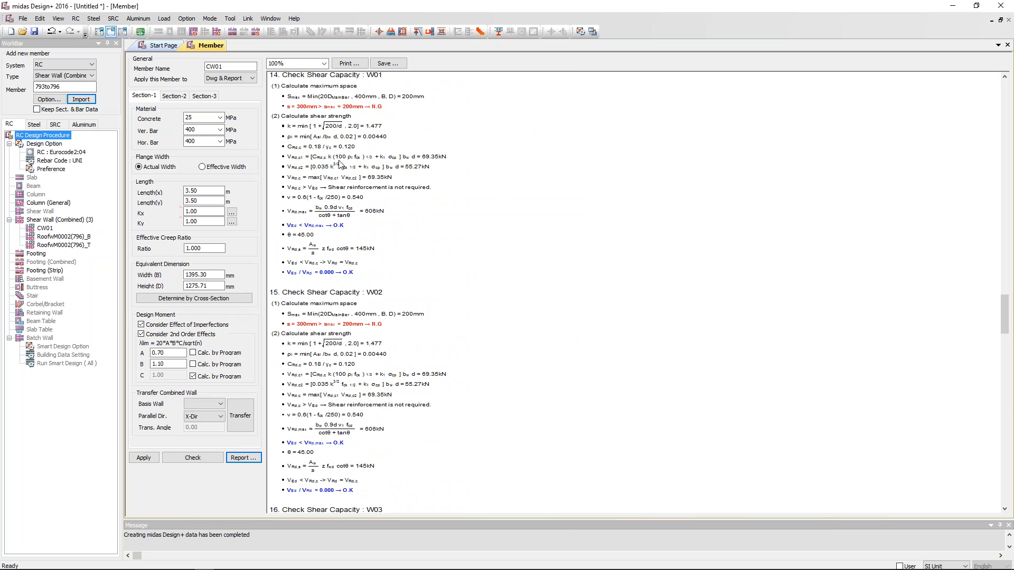
scroll(417, 244, "down", 3)
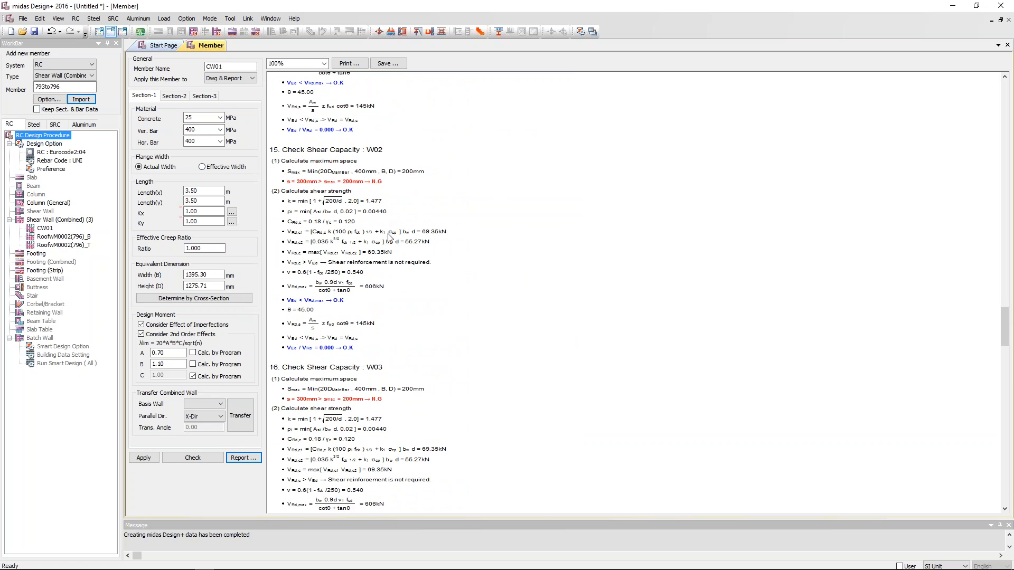
scroll(391, 237, "down", 3)
scroll(368, 354, "down", 12)
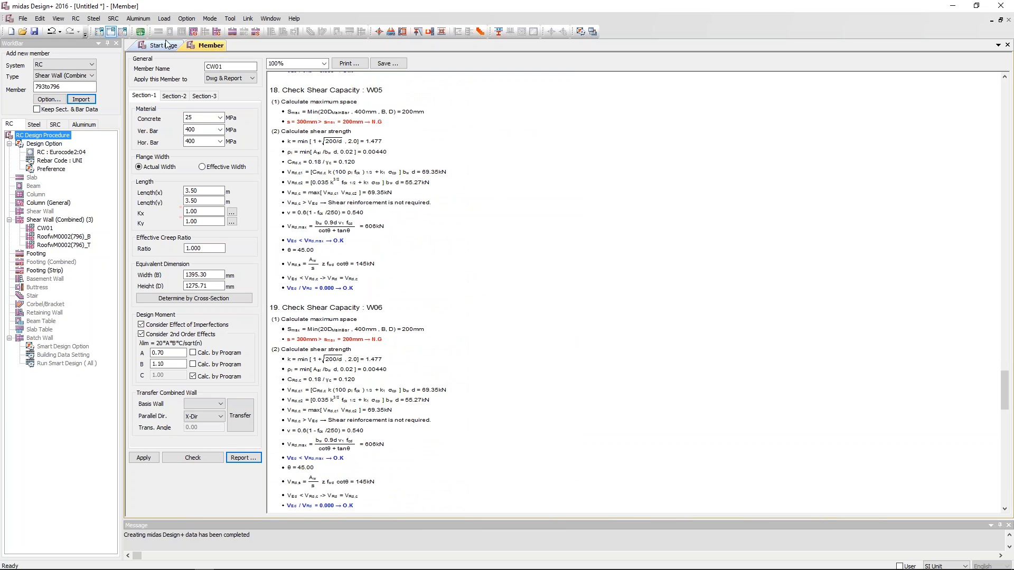
Step: Close the report, display the RC combined wall list drawing and examine the section details of CW01 and both roof walls
left_click(98, 32)
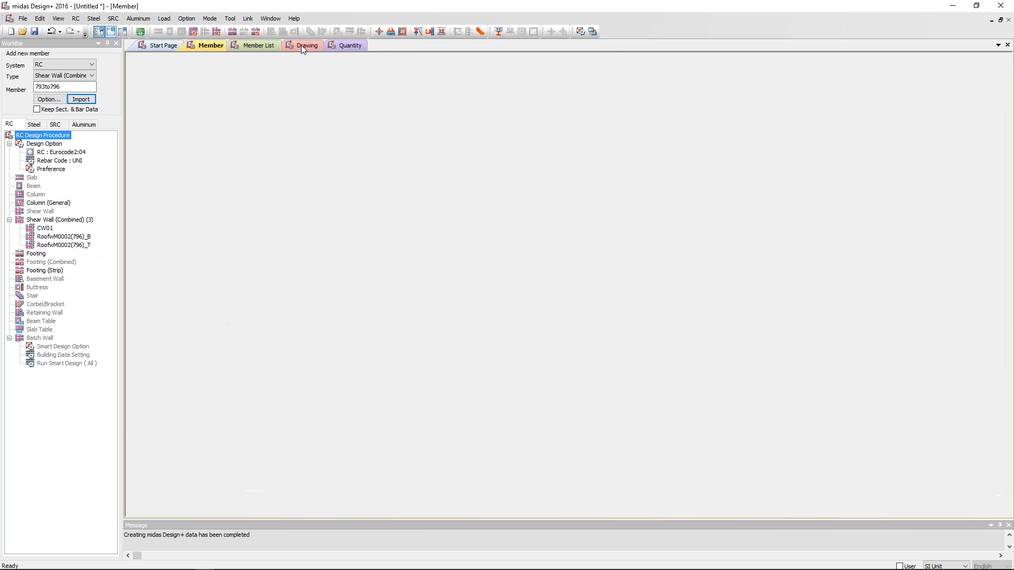
left_click(305, 45)
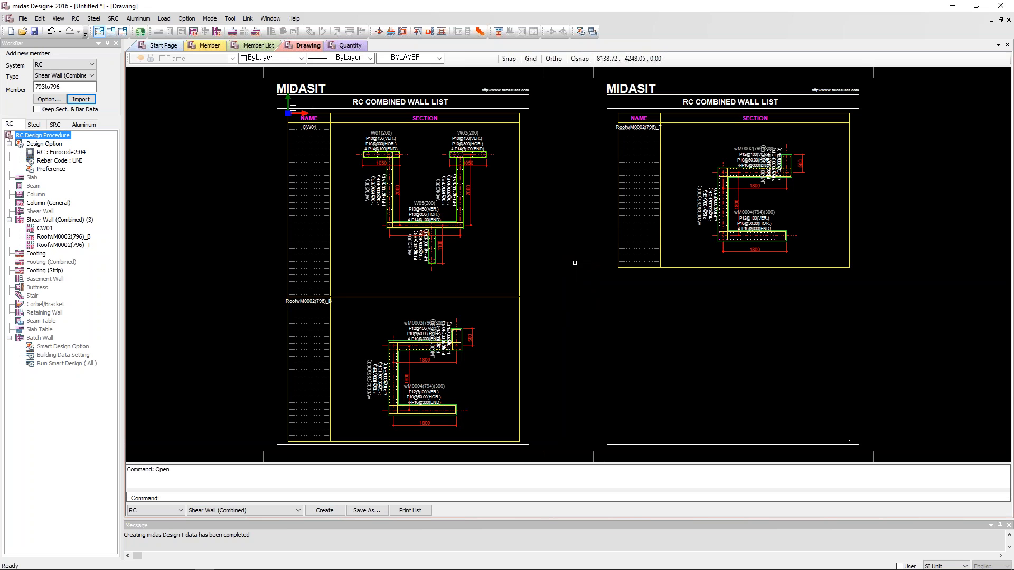
scroll(467, 232, "up", 6)
middle_click_drag(477, 231, 353, 263)
scroll(394, 248, "down", 2)
mouse_move(419, 268)
middle_mouse_down()
mouse_move(321, 230)
mouse_move(277, 231)
middle_mouse_up()
middle_click_drag(759, 240, 480, 265)
middle_click_drag(664, 249, 517, 261)
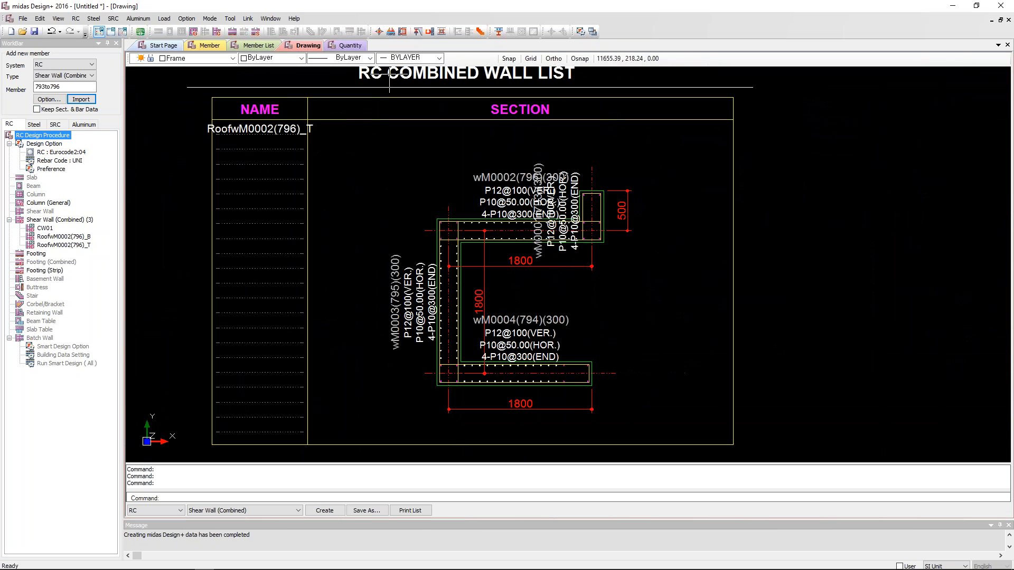
Step: Create the quantity table for the RC combined shear walls
left_click(350, 45)
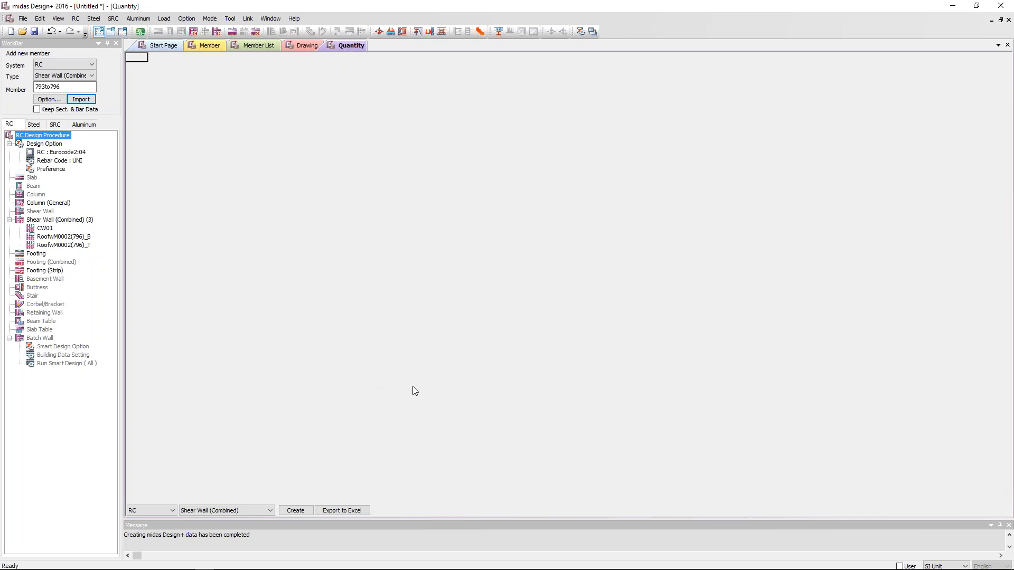
left_click(295, 511)
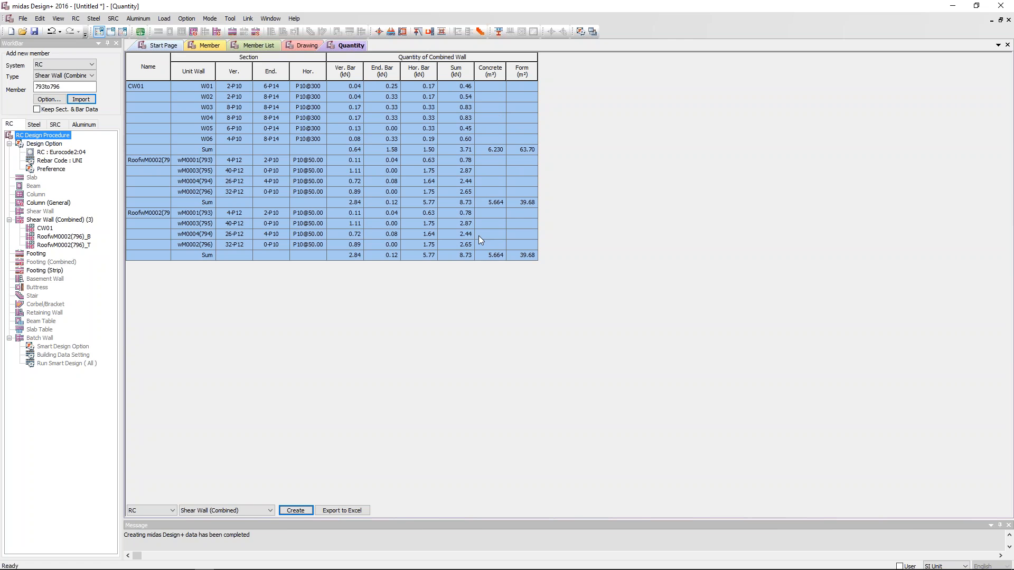
key("alt+Tab")
key("alt+Tab")
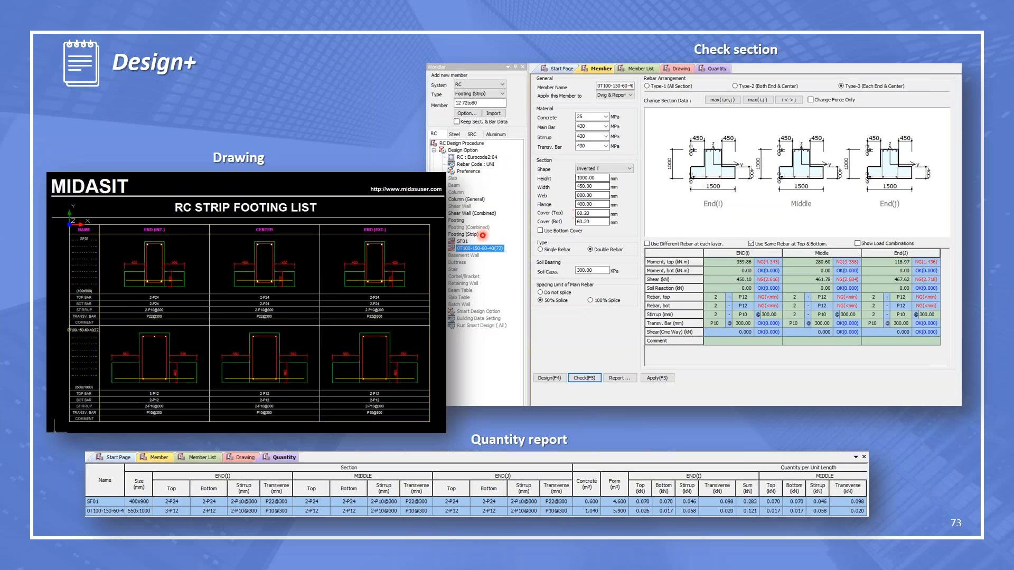
left_click(482, 236)
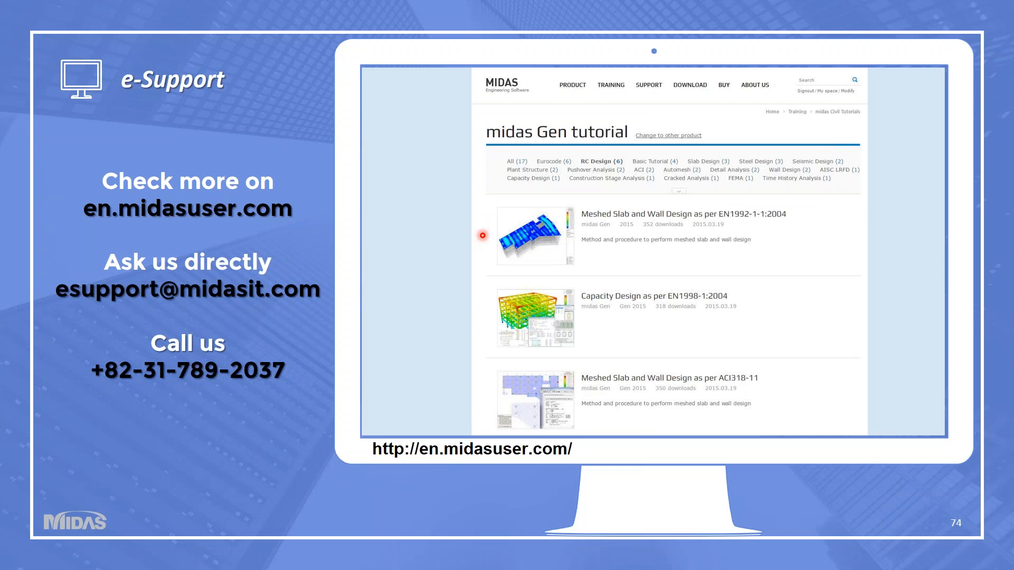